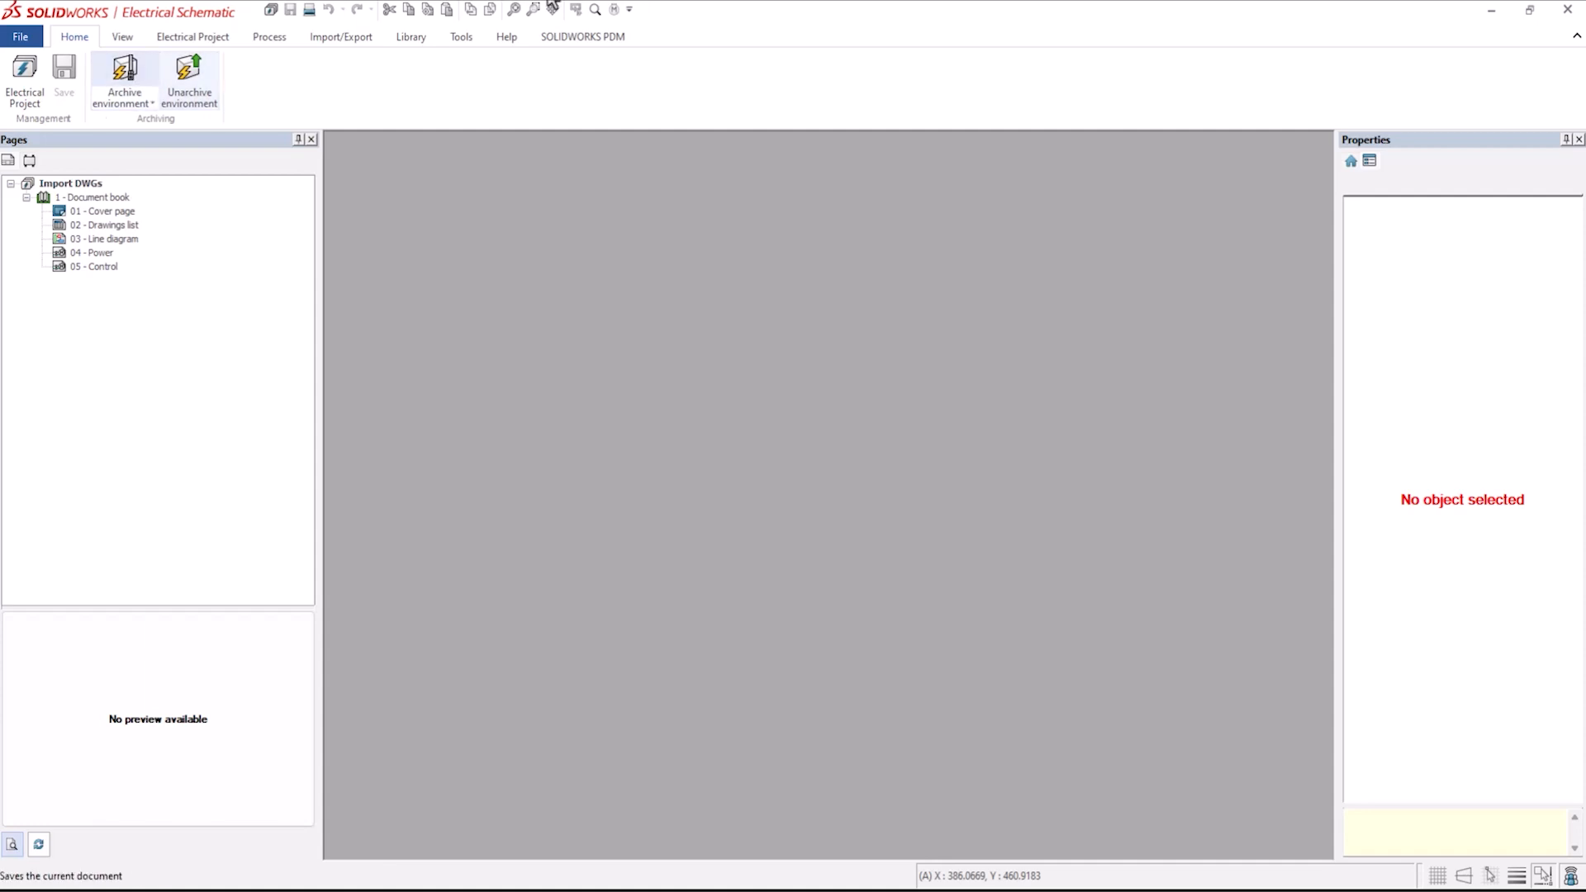
Open the drawing 123P4E70.dwg from the Prints folder.
click(20, 38)
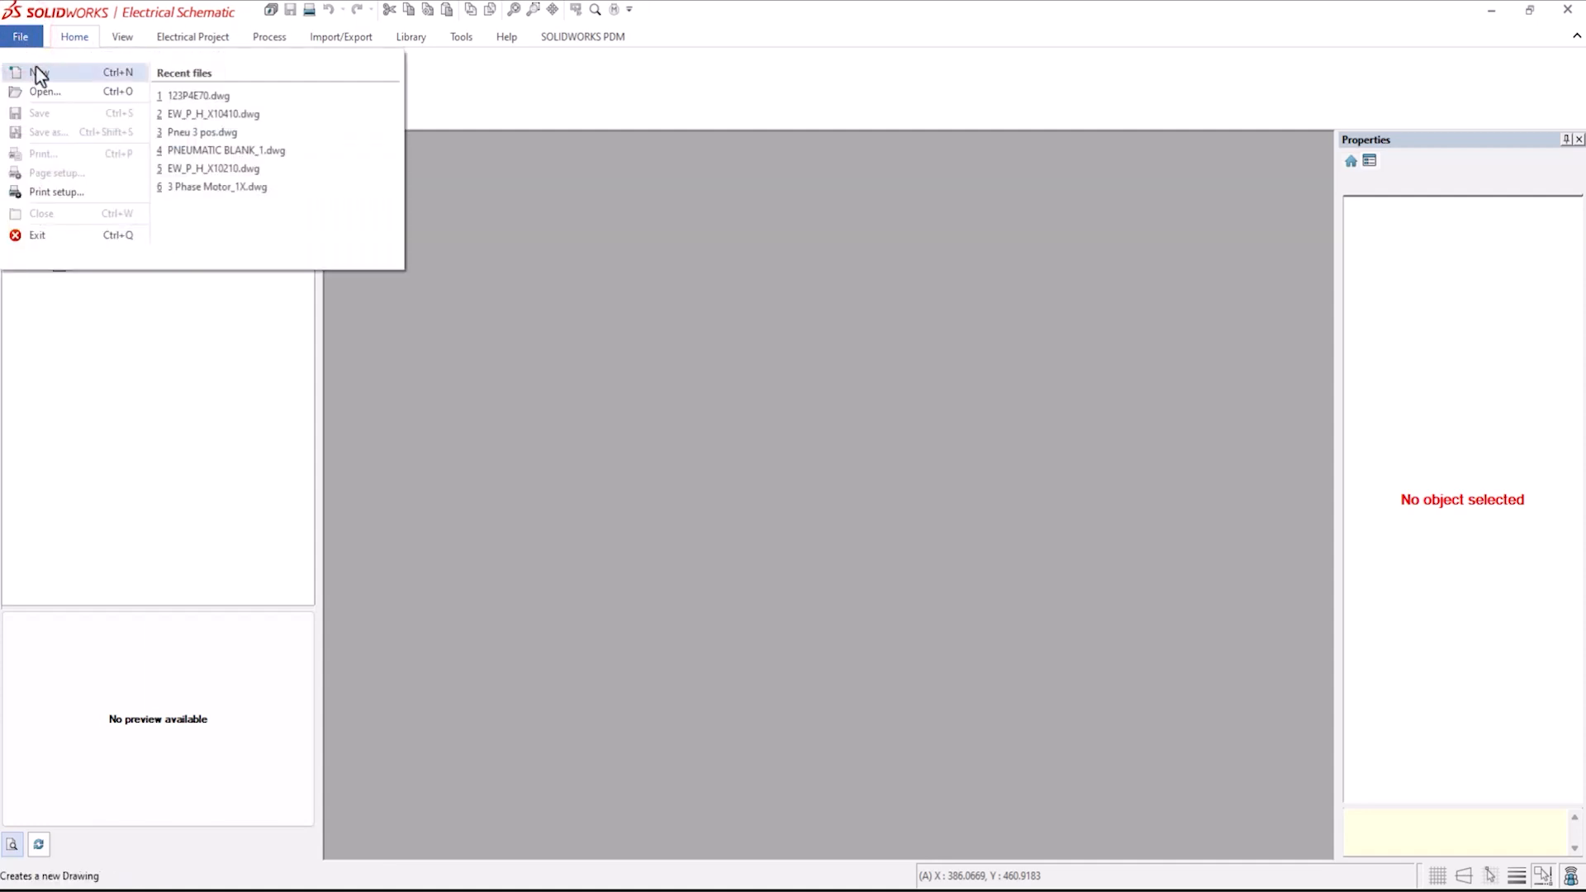
click(48, 92)
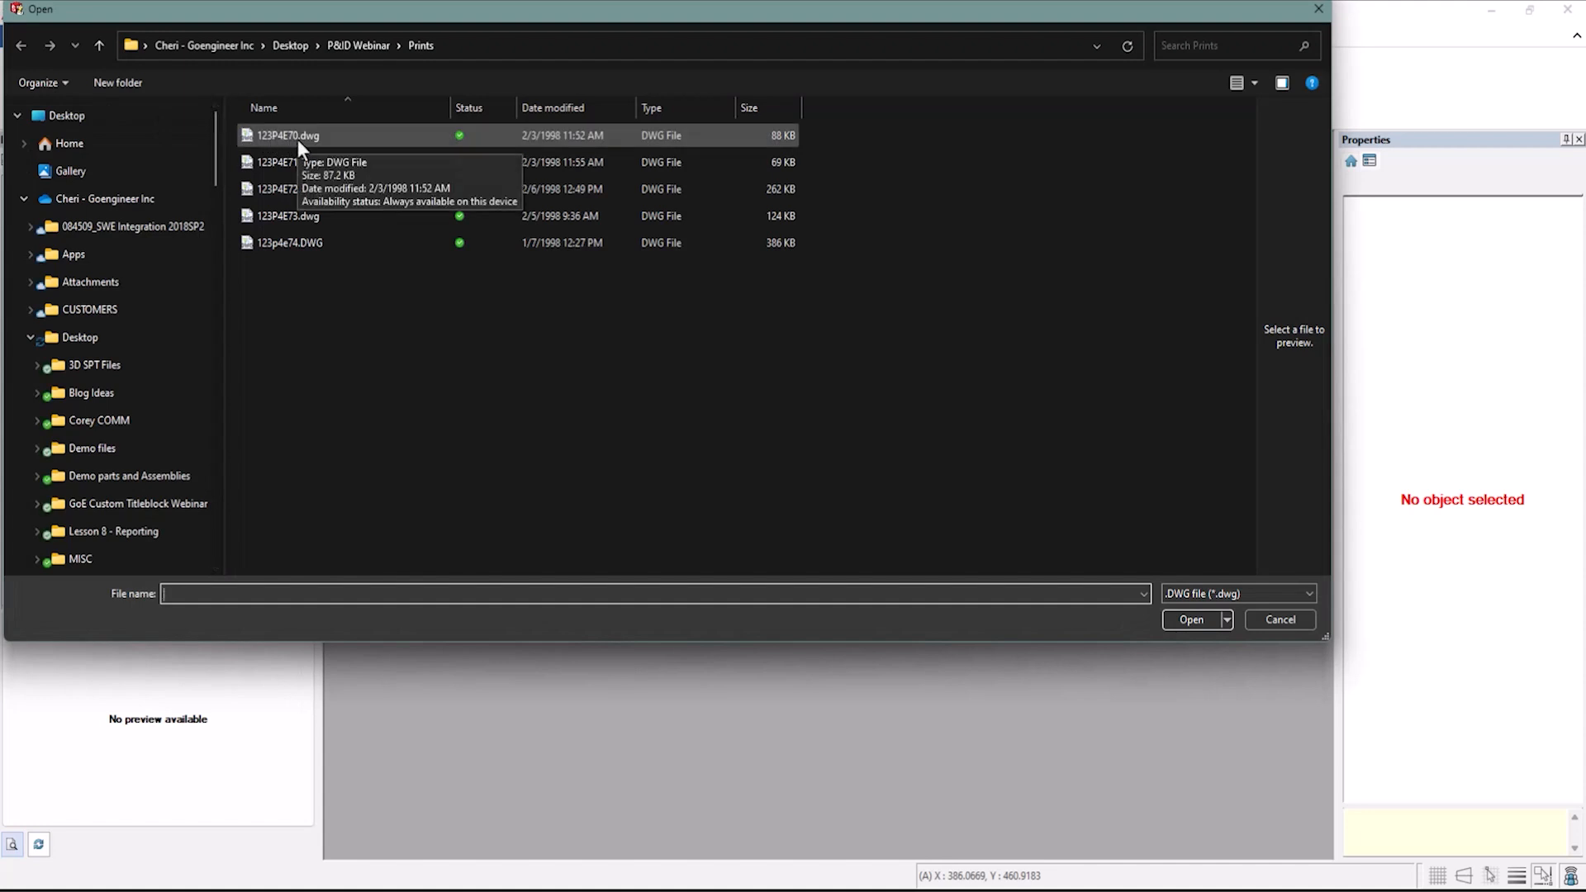
click(297, 141)
click(1173, 618)
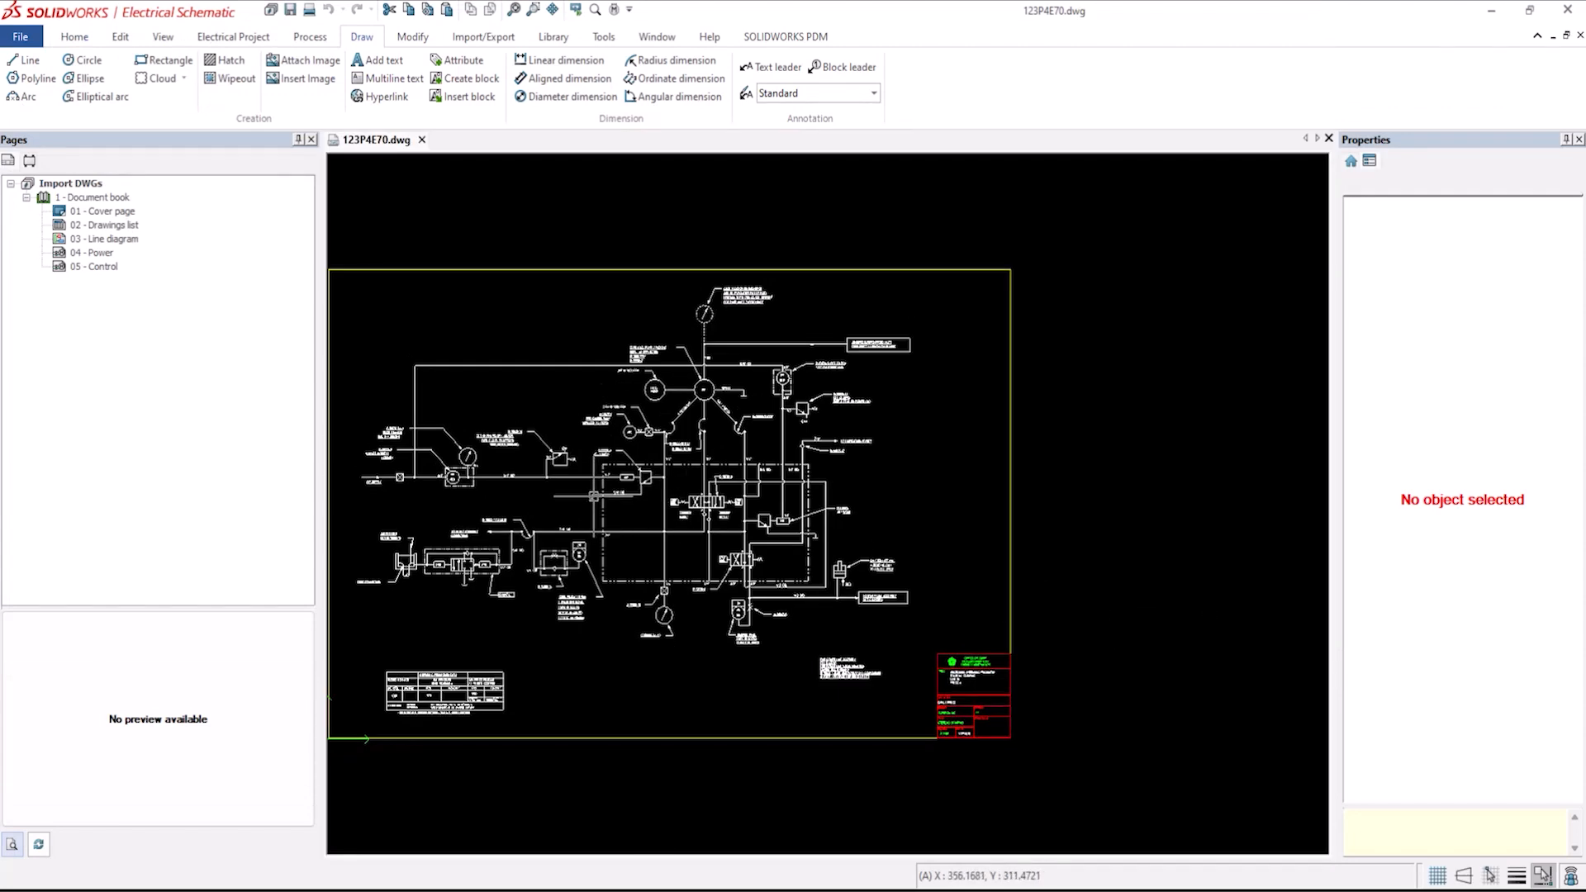
Enlarge the circle around the ELECT MOTOR label to a radius of about 27.
middle_drag(595, 499, 709, 491)
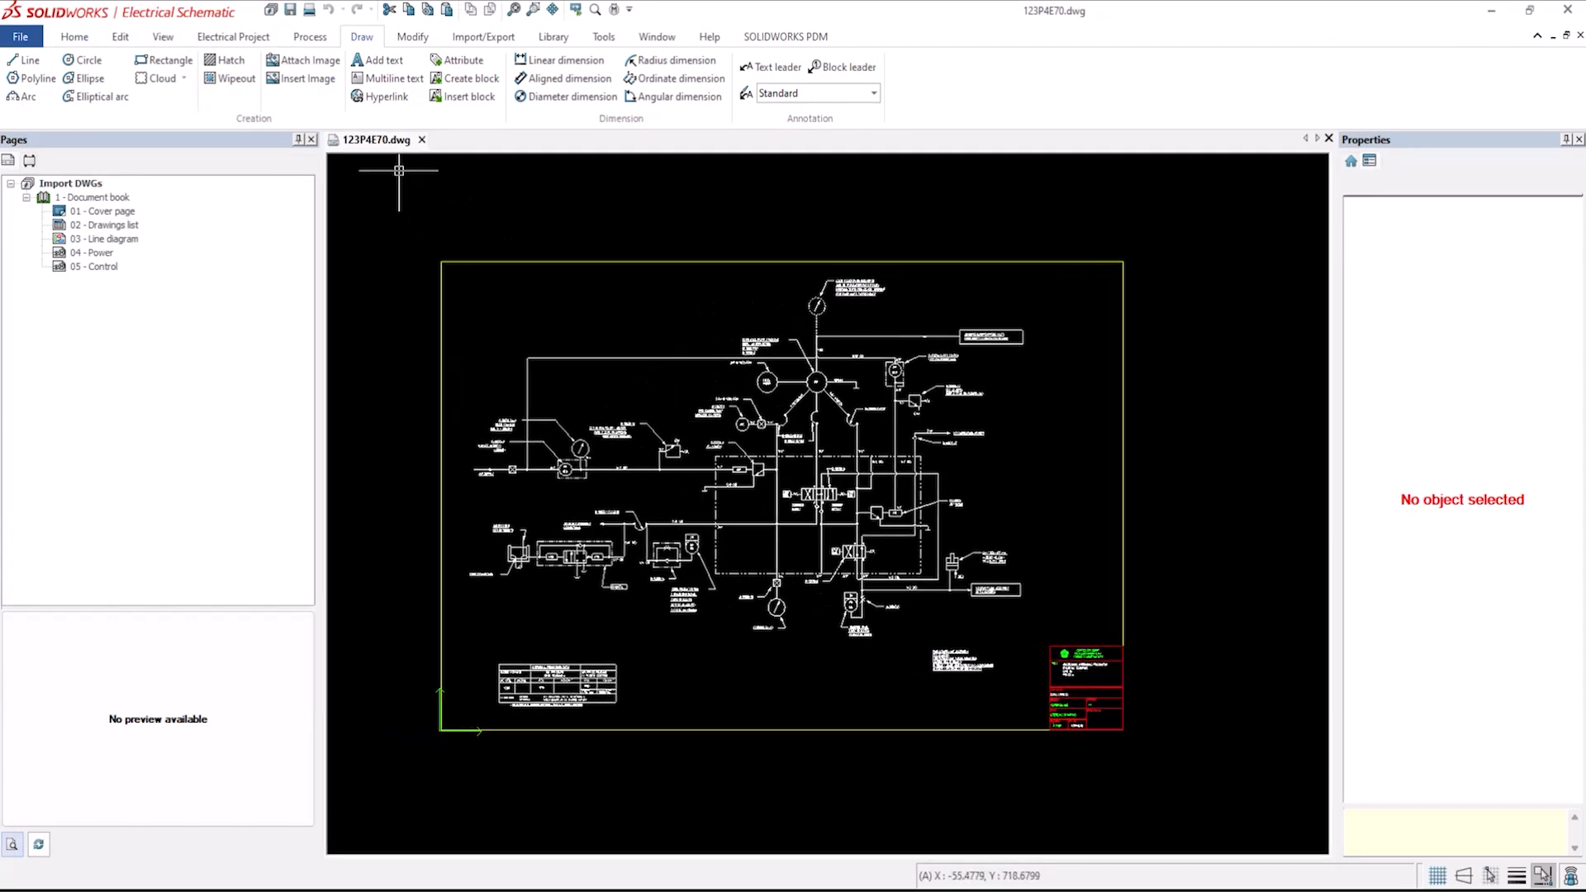
click(155, 66)
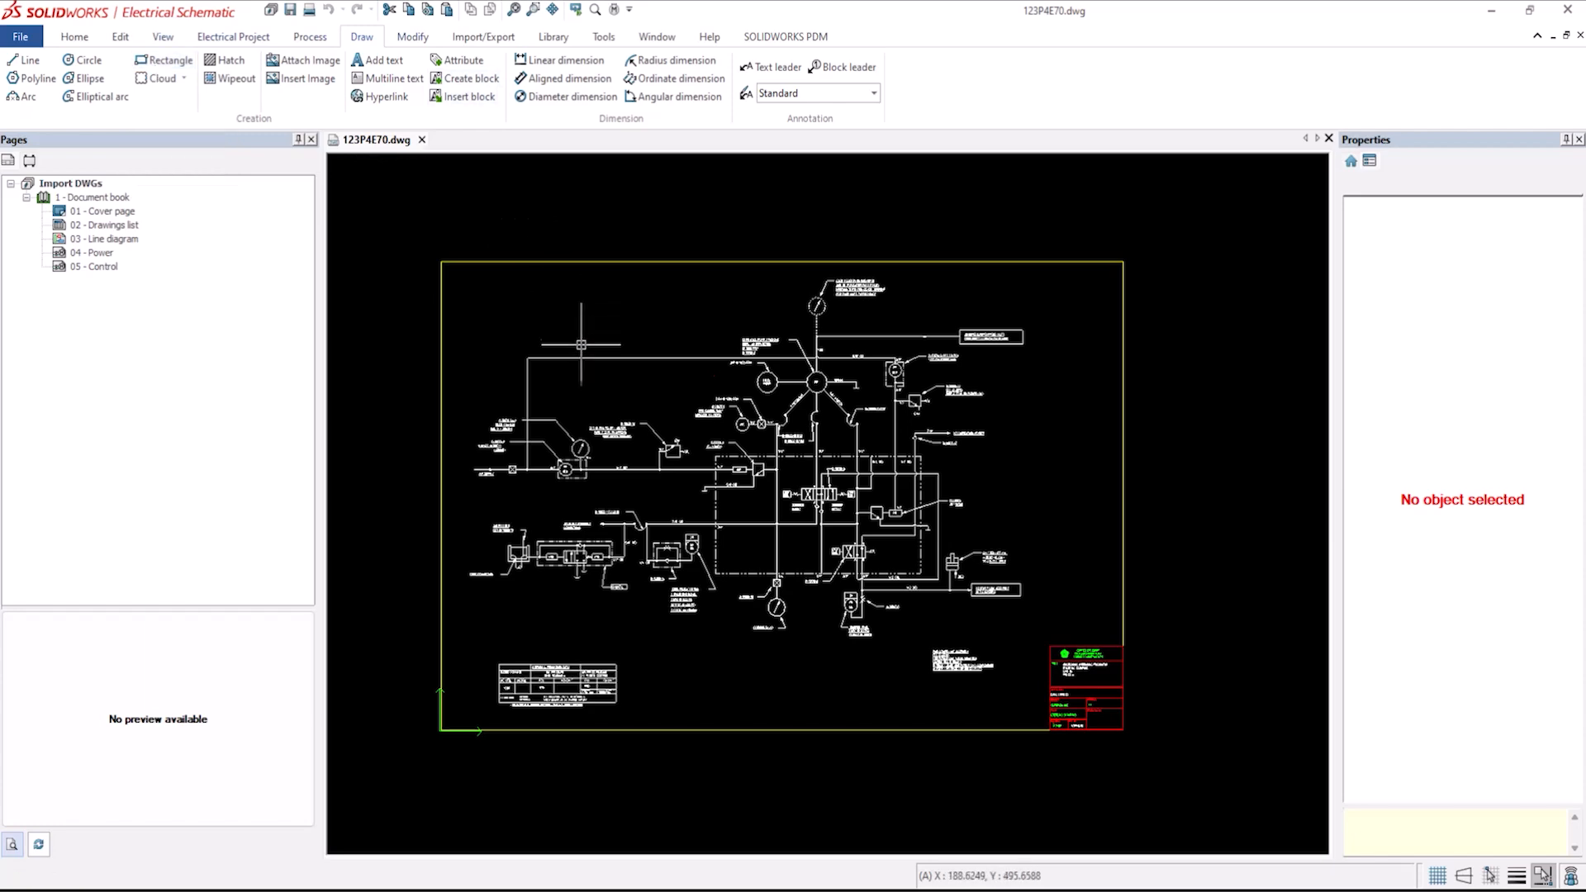
scroll(857, 427, up, 4)
scroll(856, 428, up, 4)
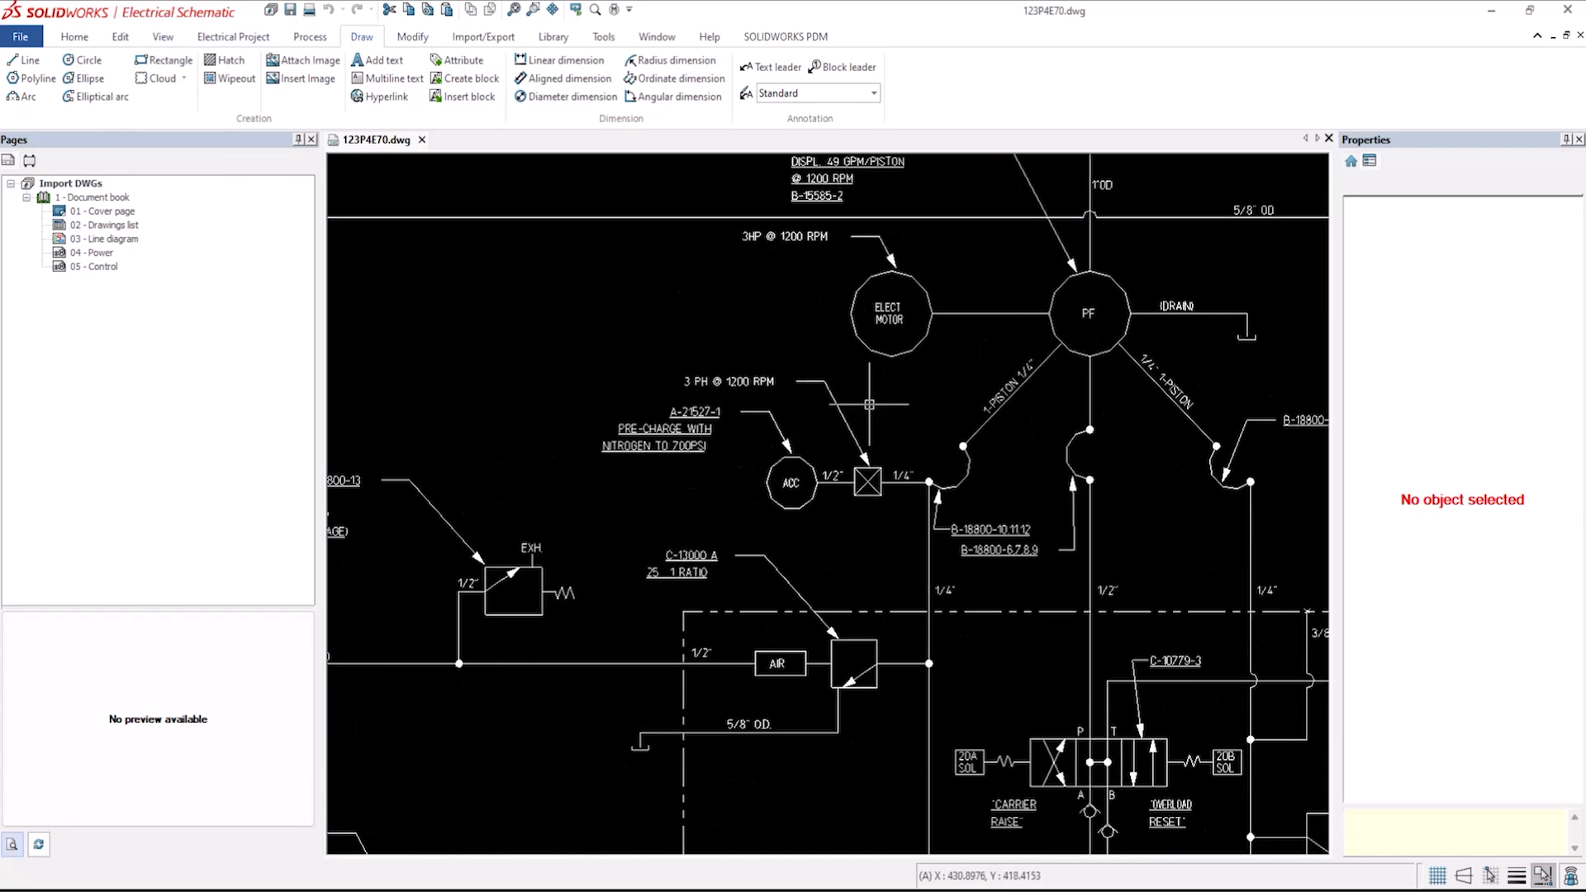
click(876, 337)
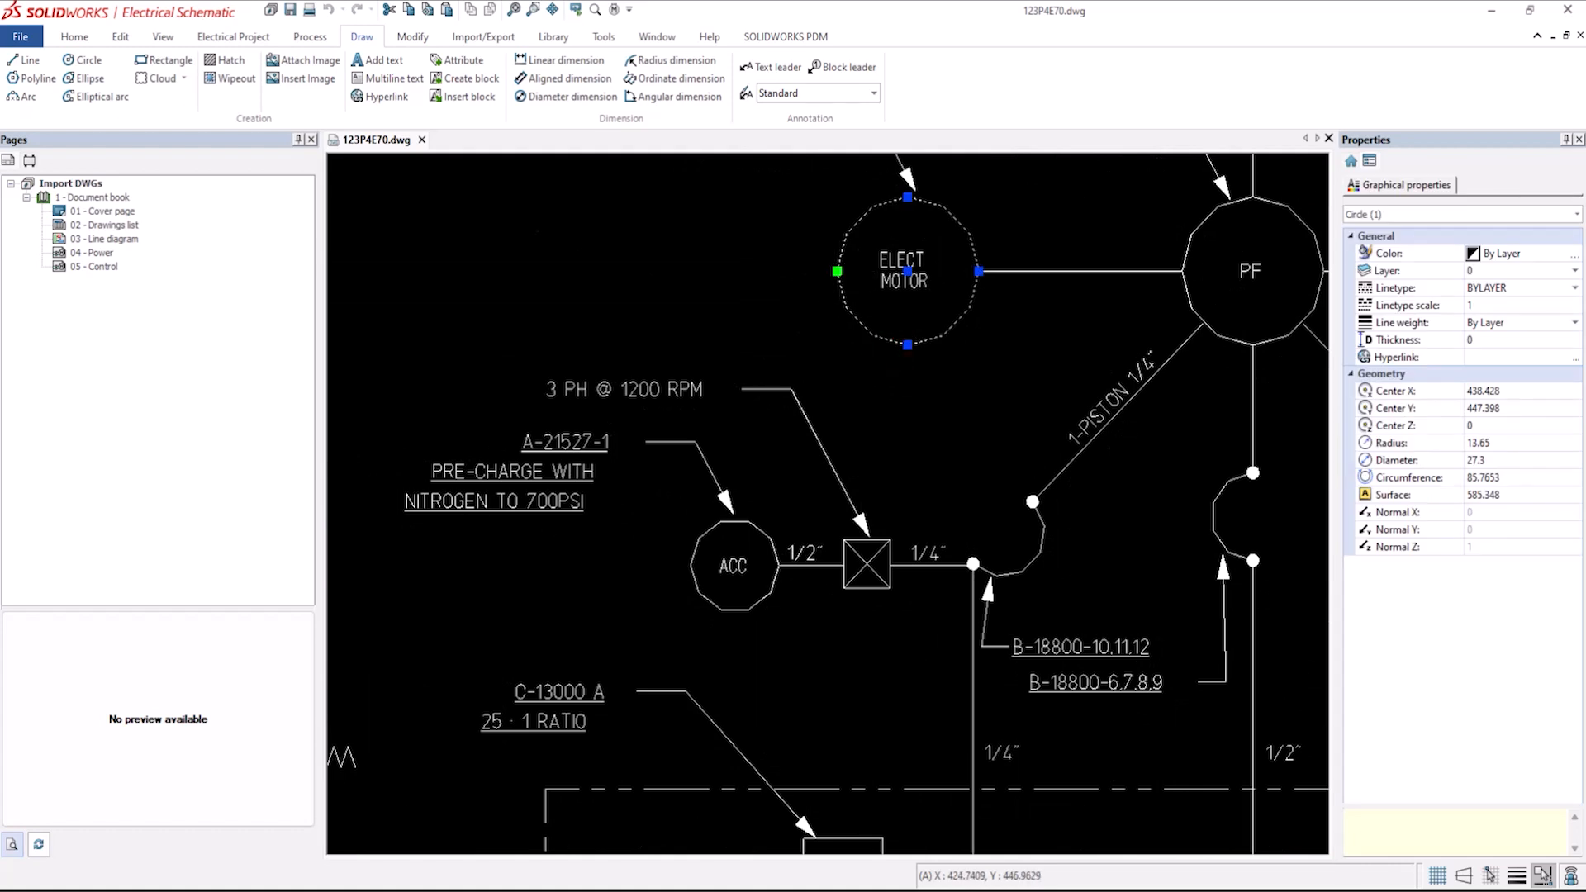
click(836, 271)
click(768, 269)
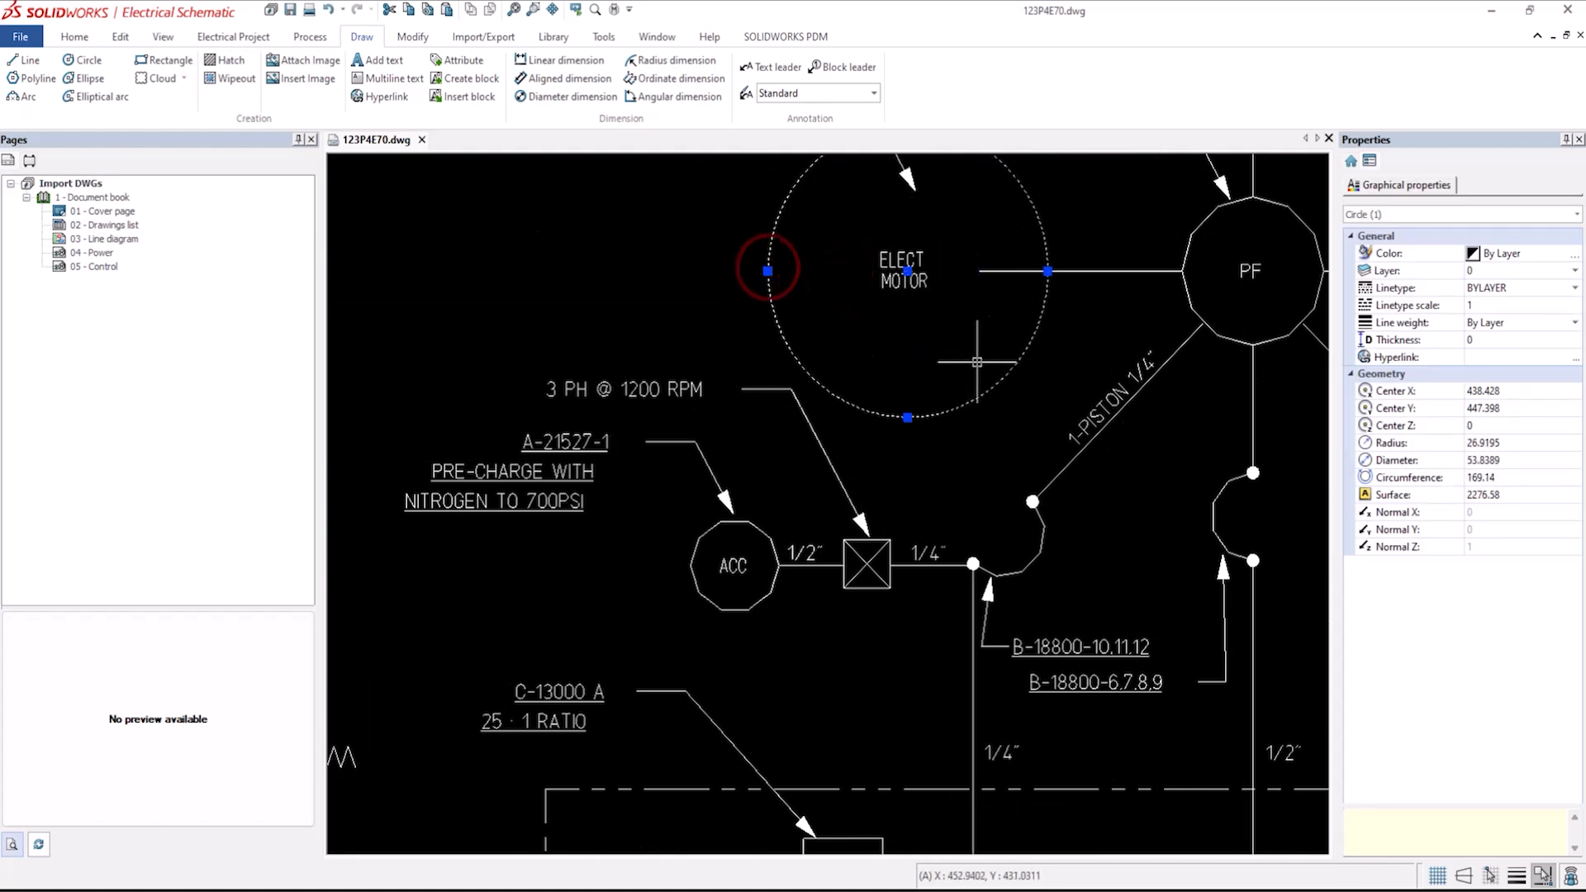
Change the ELECT. text inside the motor circle to MECHANICAL.
click(900, 261)
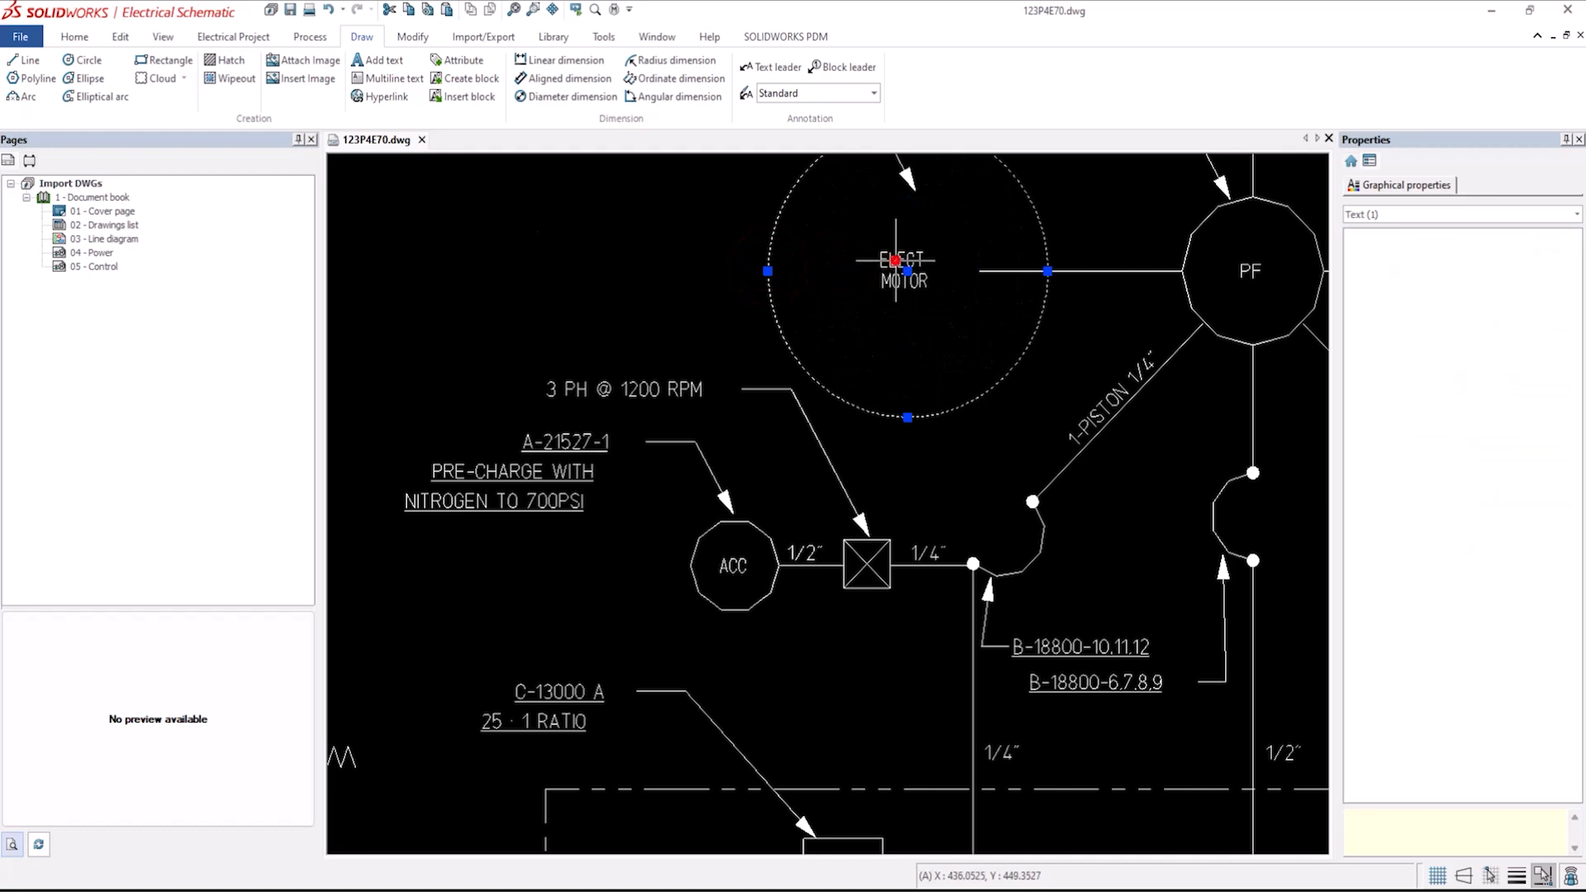
right_click(897, 263)
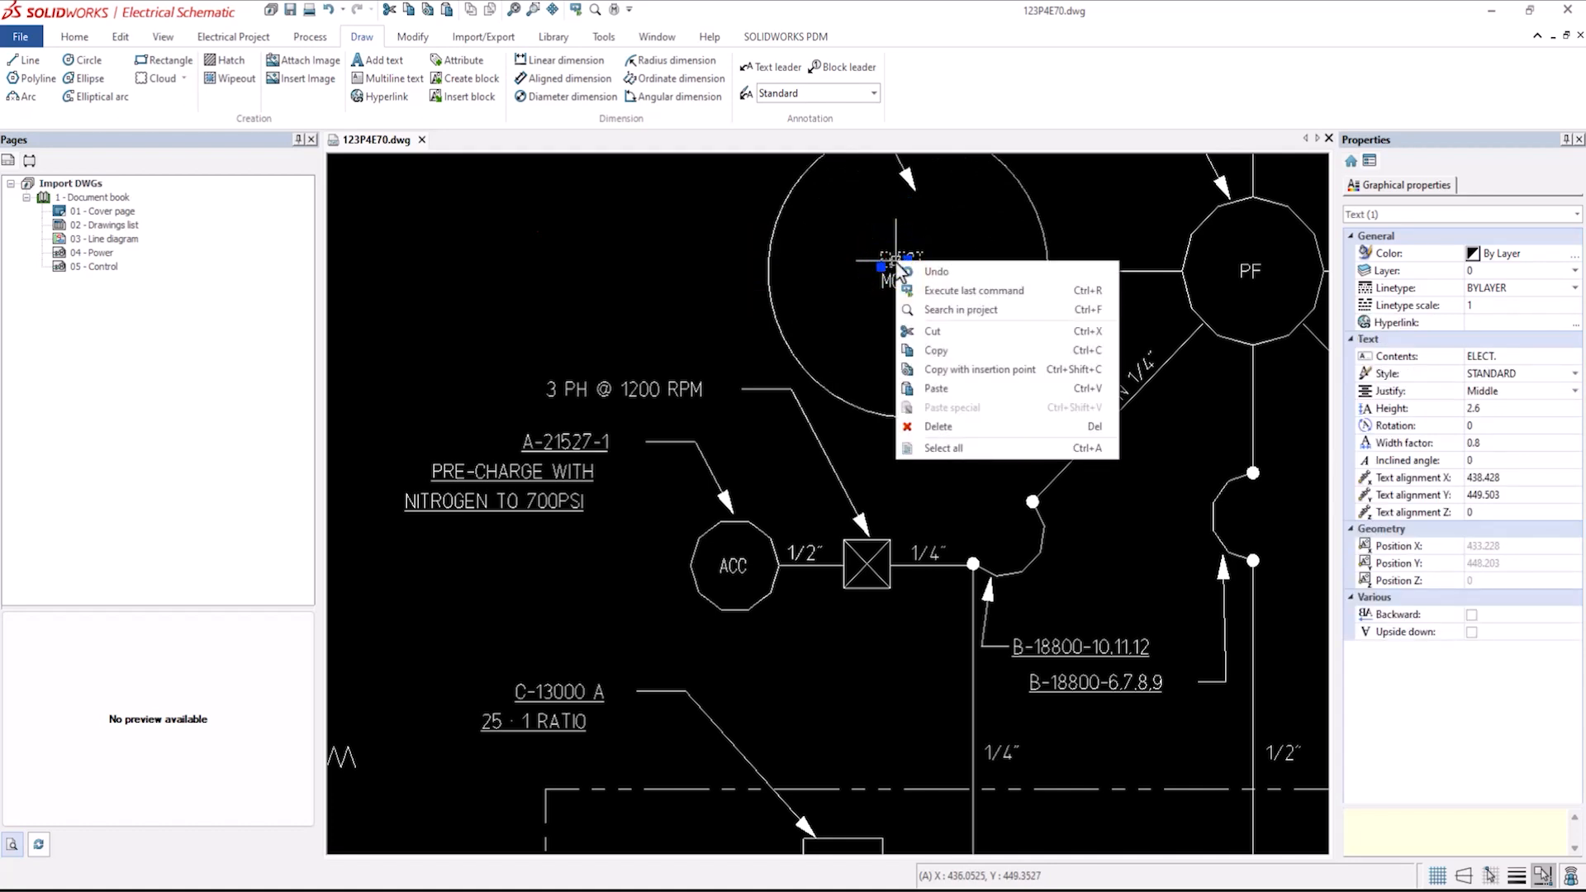
click(1516, 360)
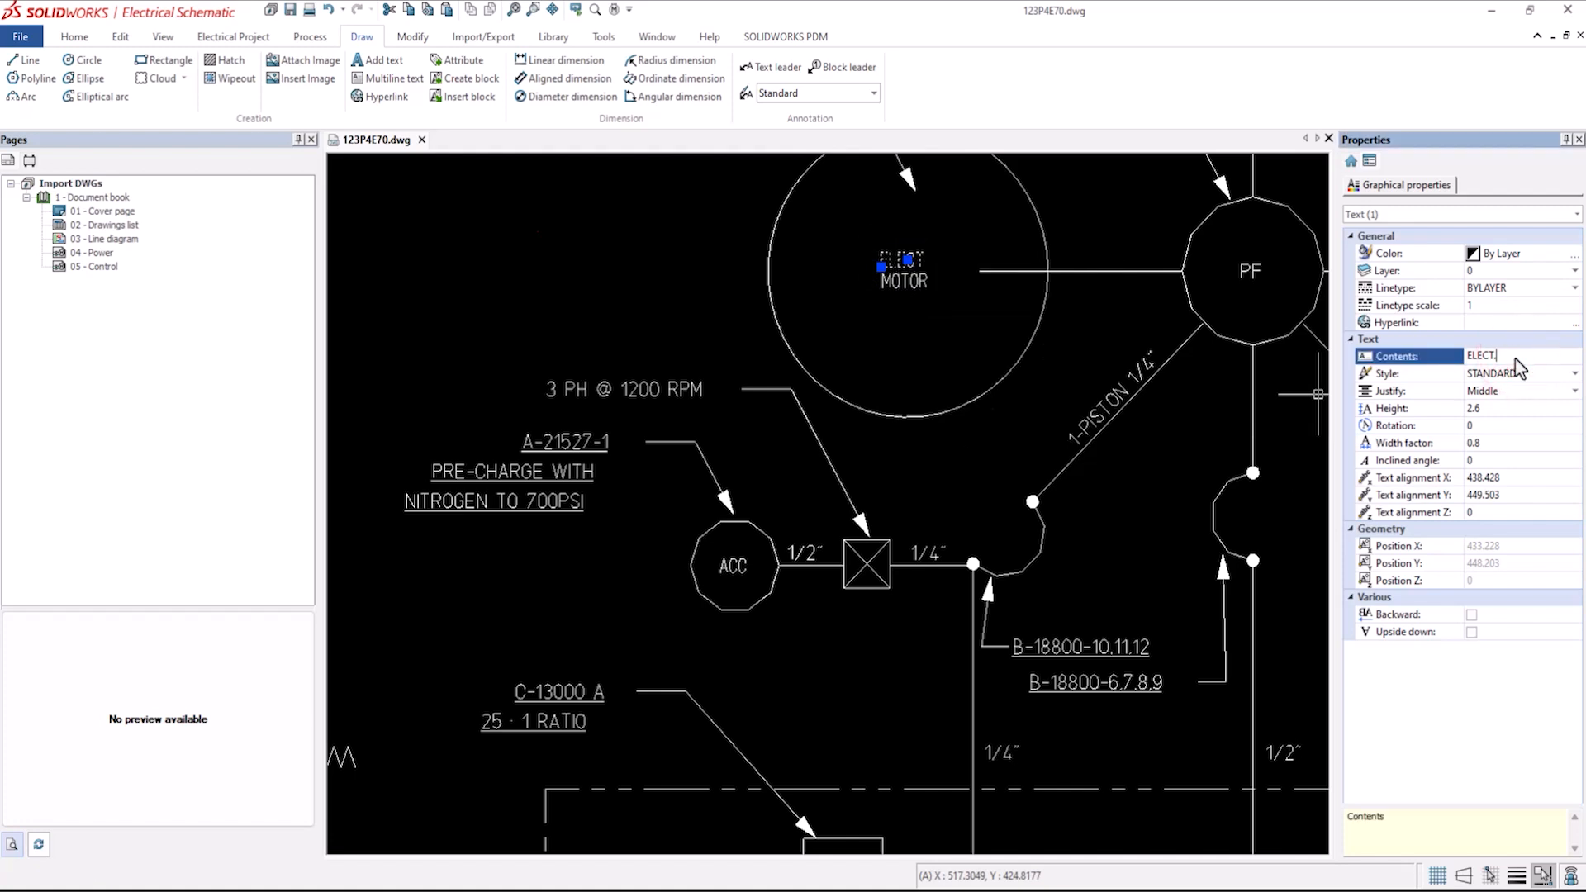
drag(1516, 358, 1424, 362)
text(MECHa)
key(BackSpace)
text(ANICAL)
key(Return)
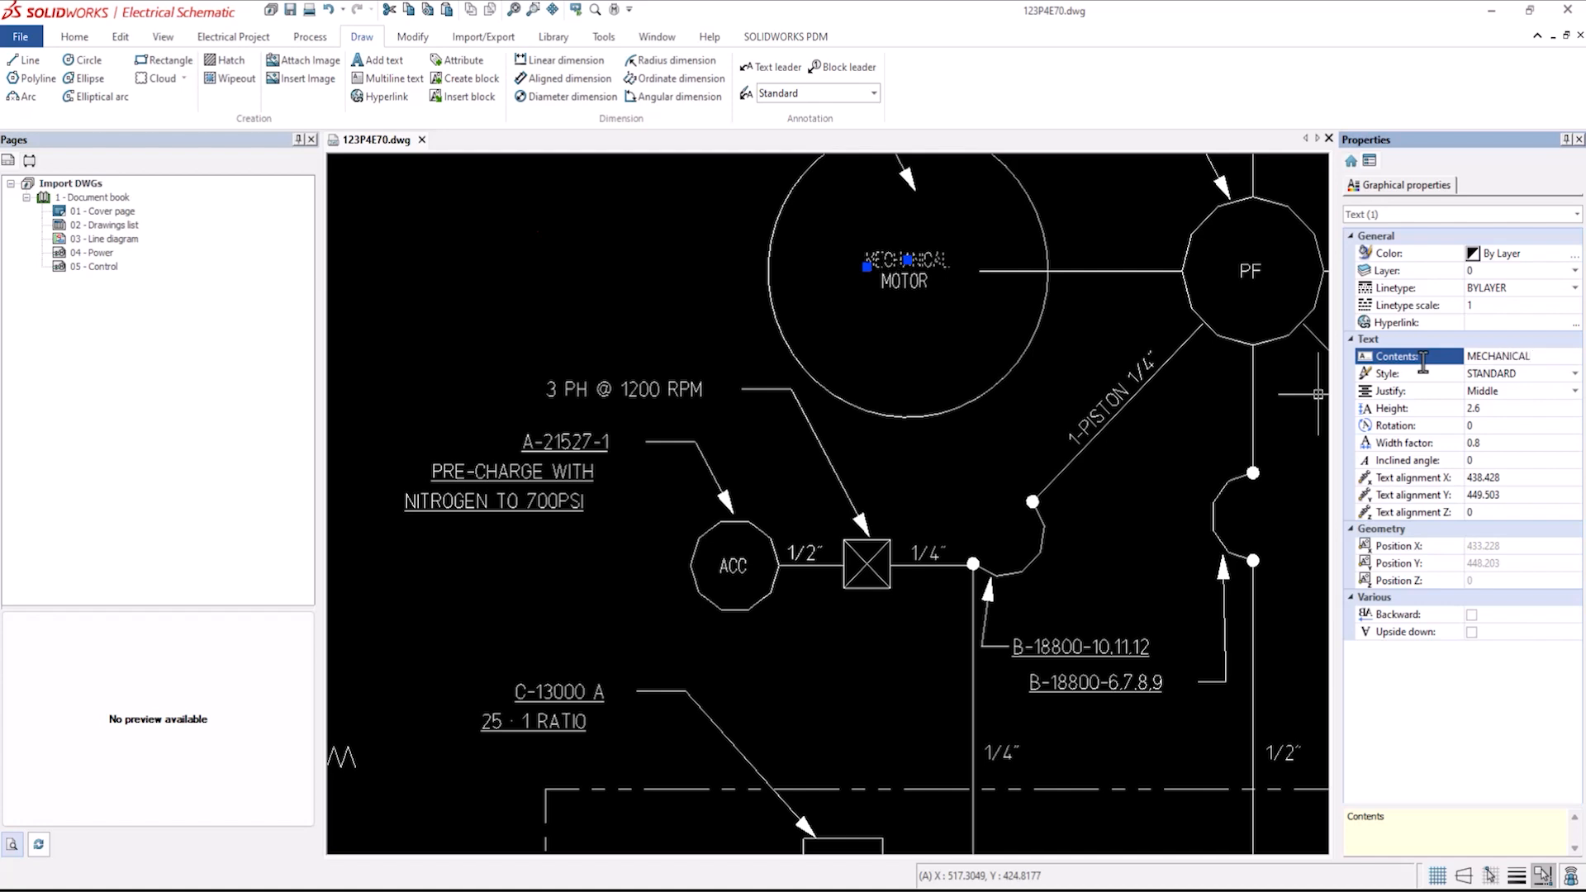
click(950, 363)
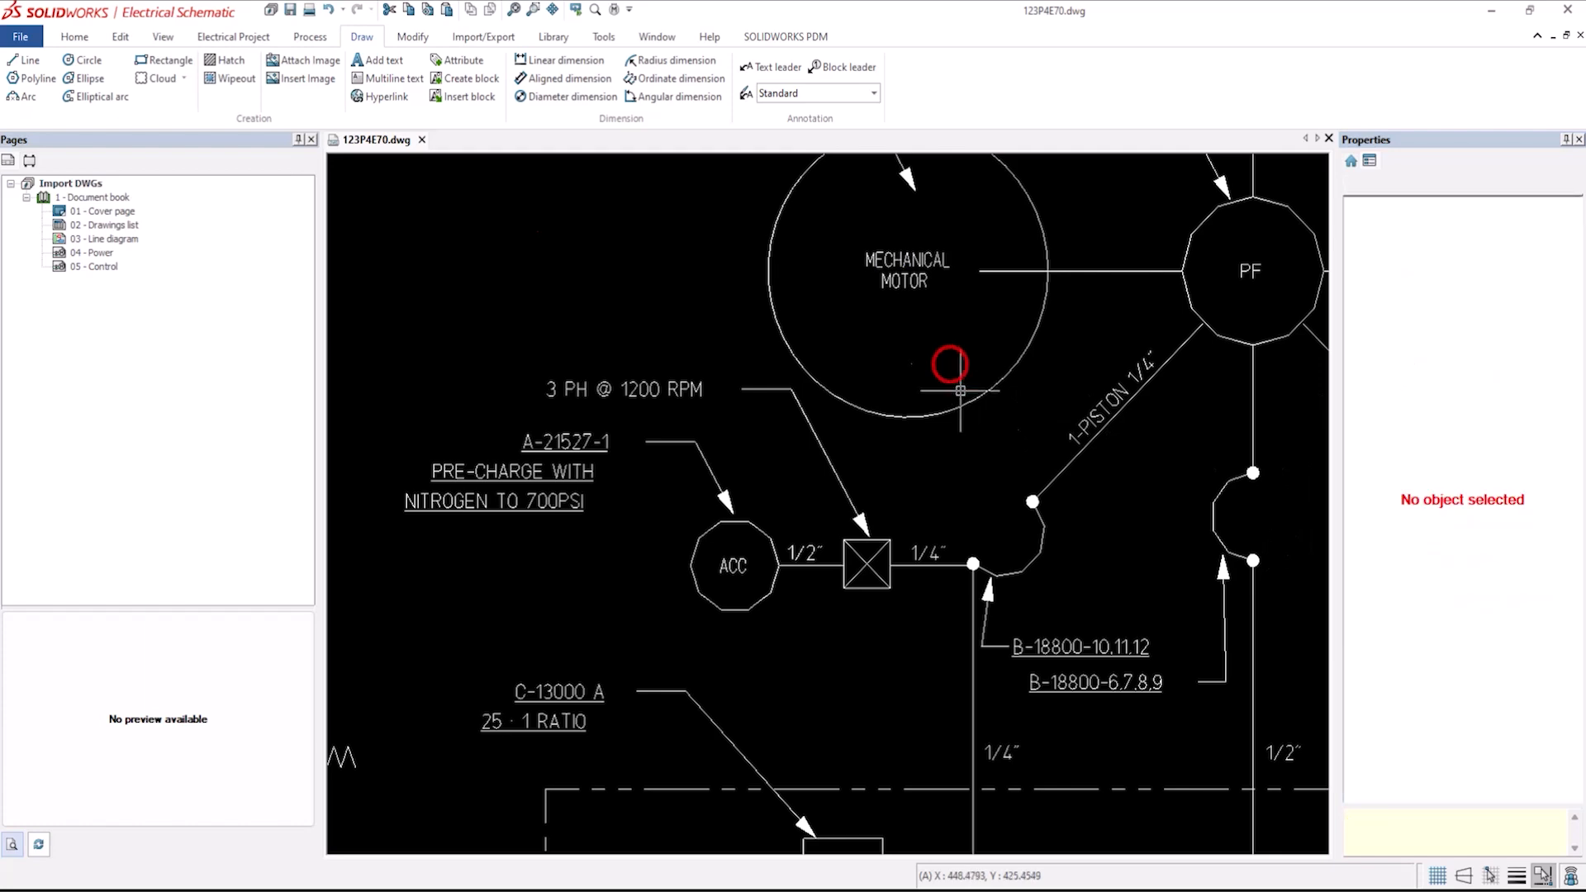
Close the 123P4E70.dwg drawing without saving changes.
scroll(971, 446, down, 5)
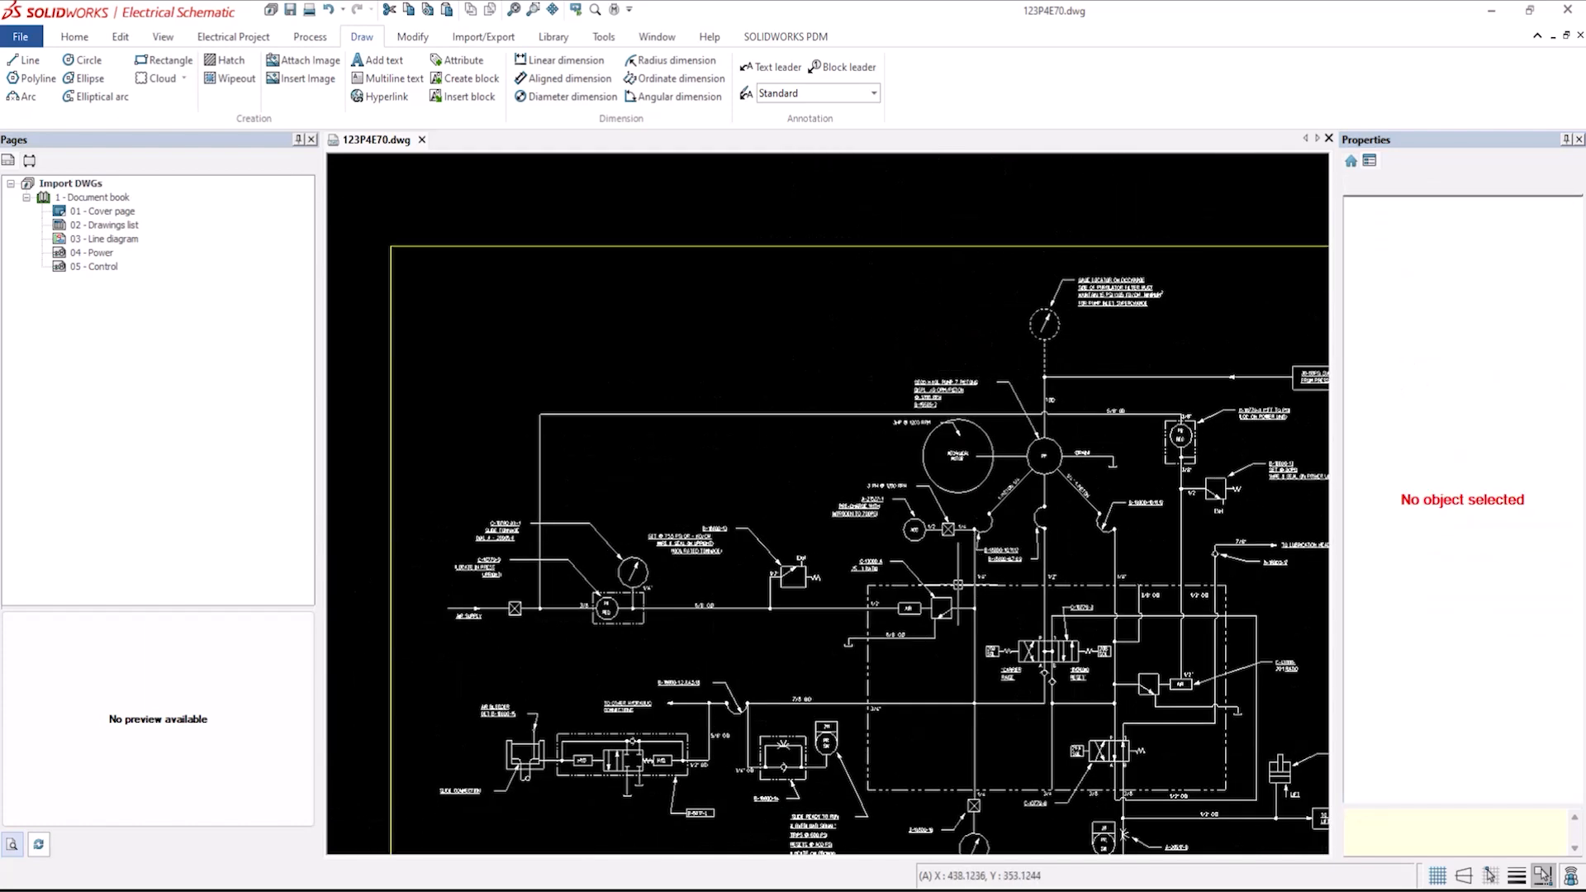
scroll(949, 548, down, 4)
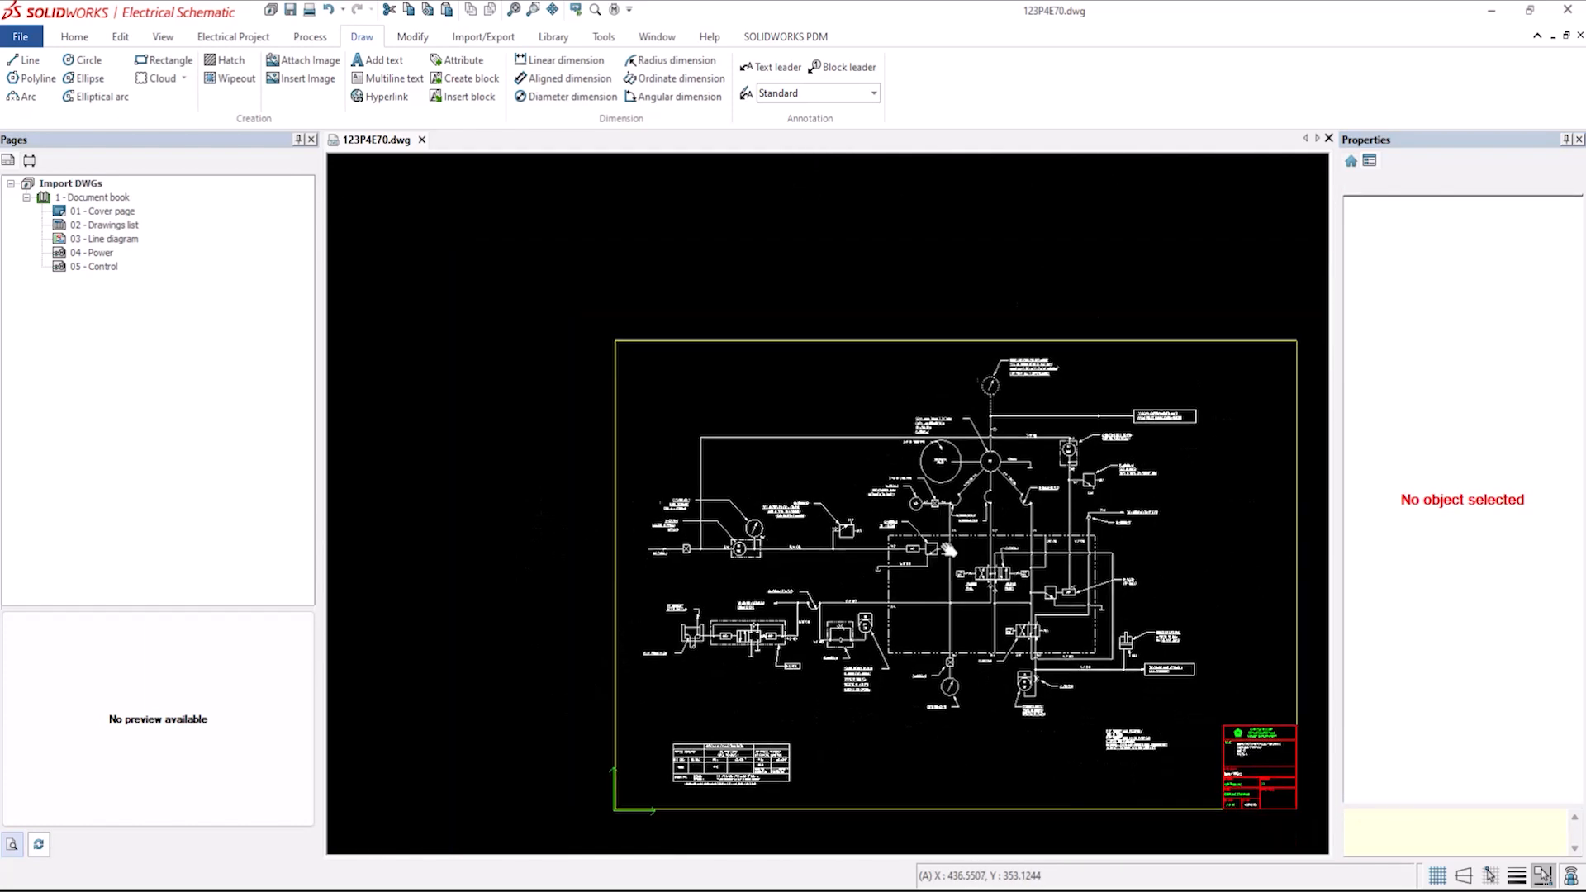
middle_drag(948, 549, 864, 469)
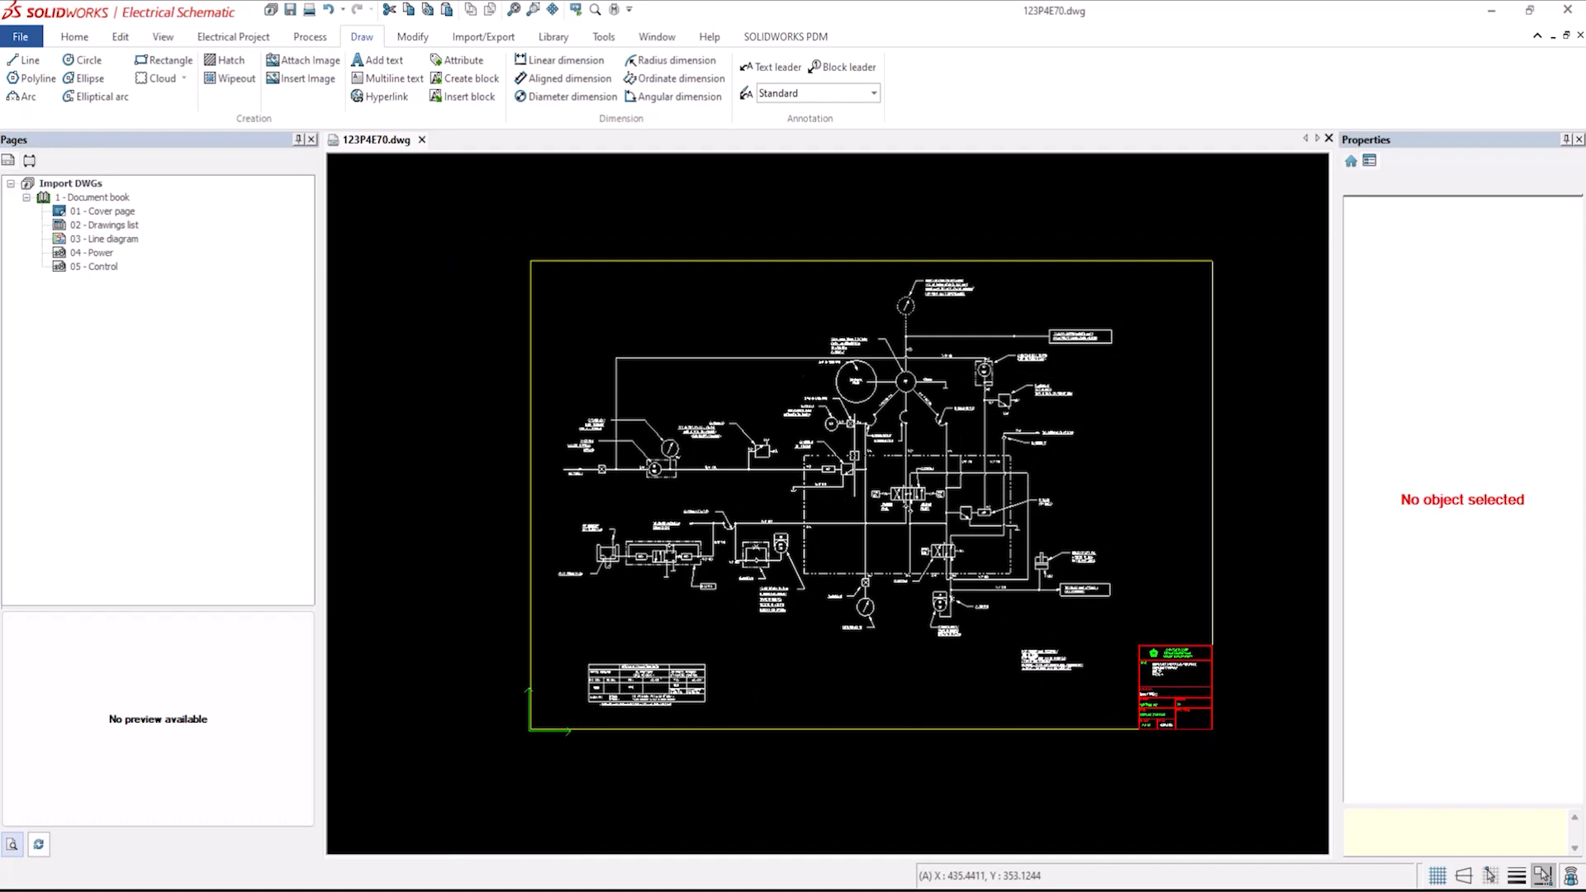
scroll(851, 456, up, 3)
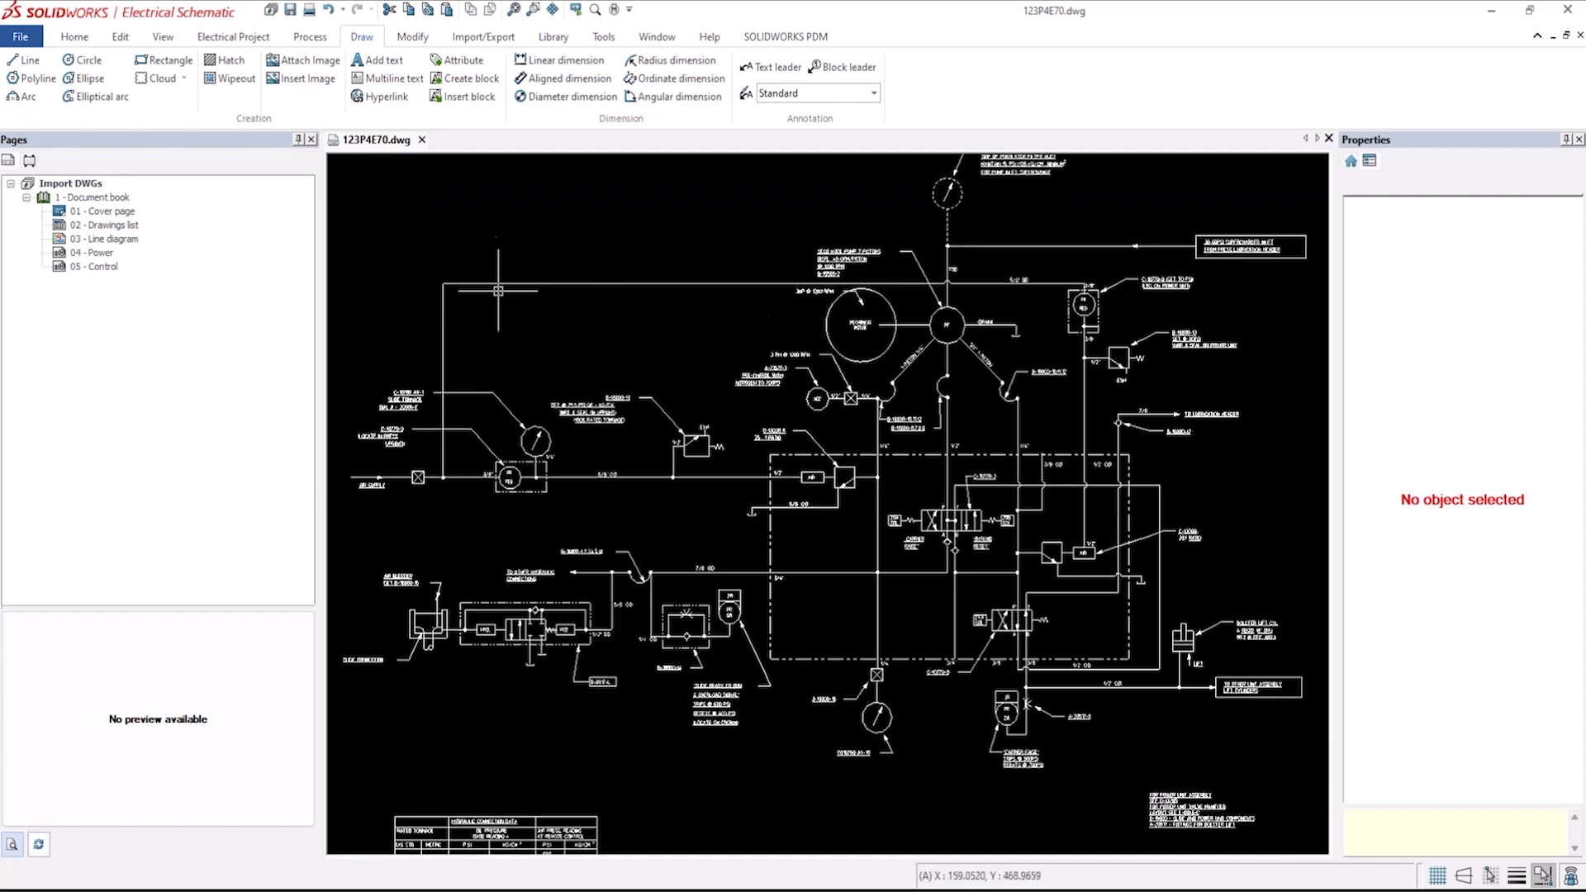
click(423, 140)
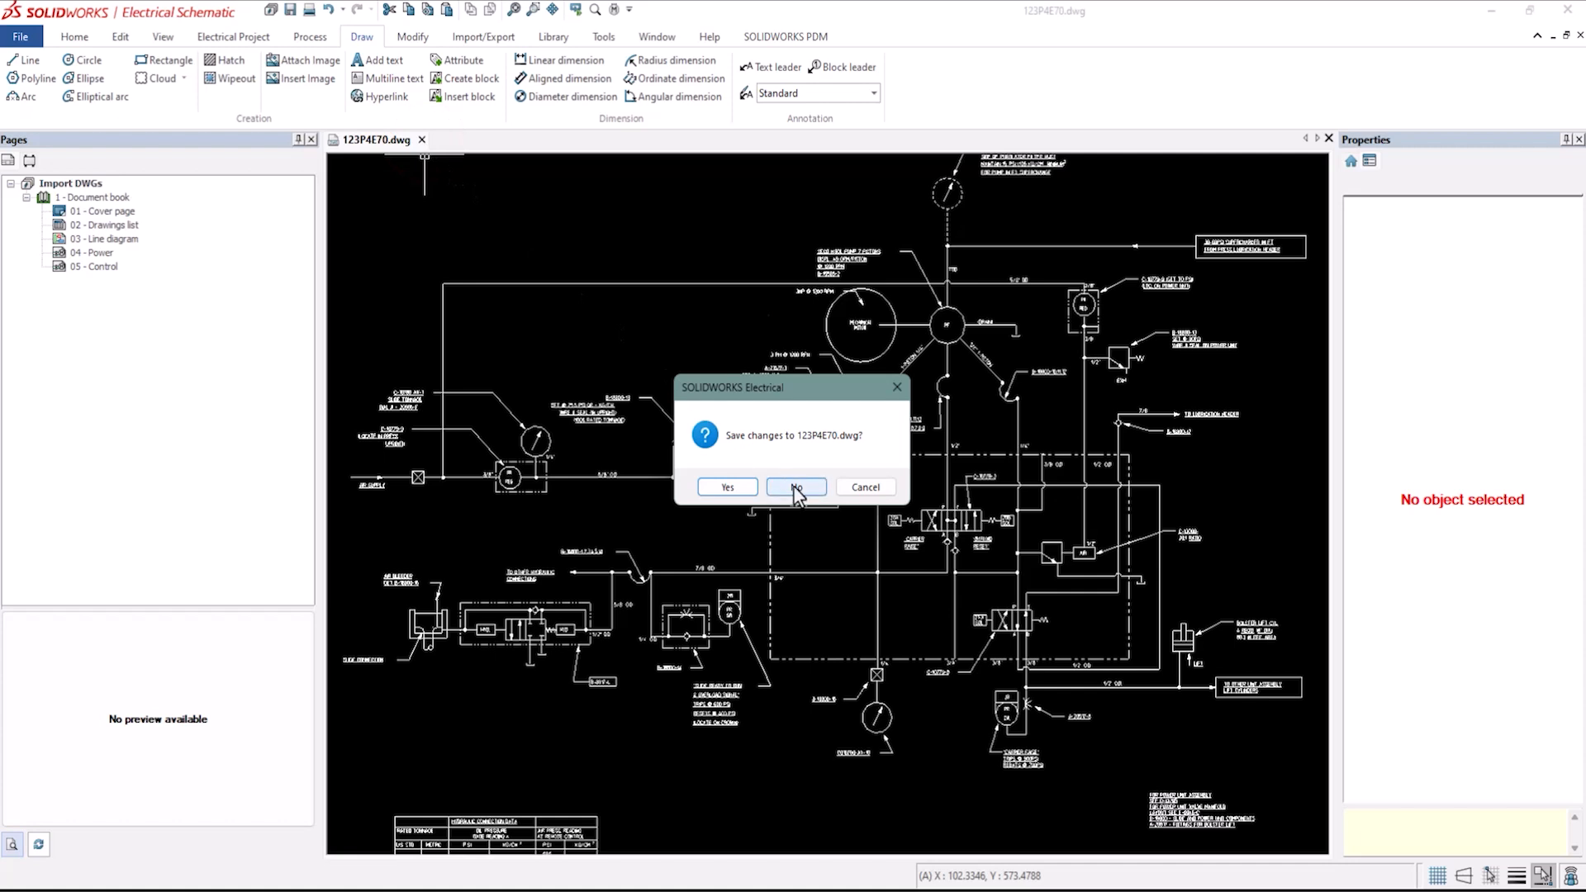
click(795, 489)
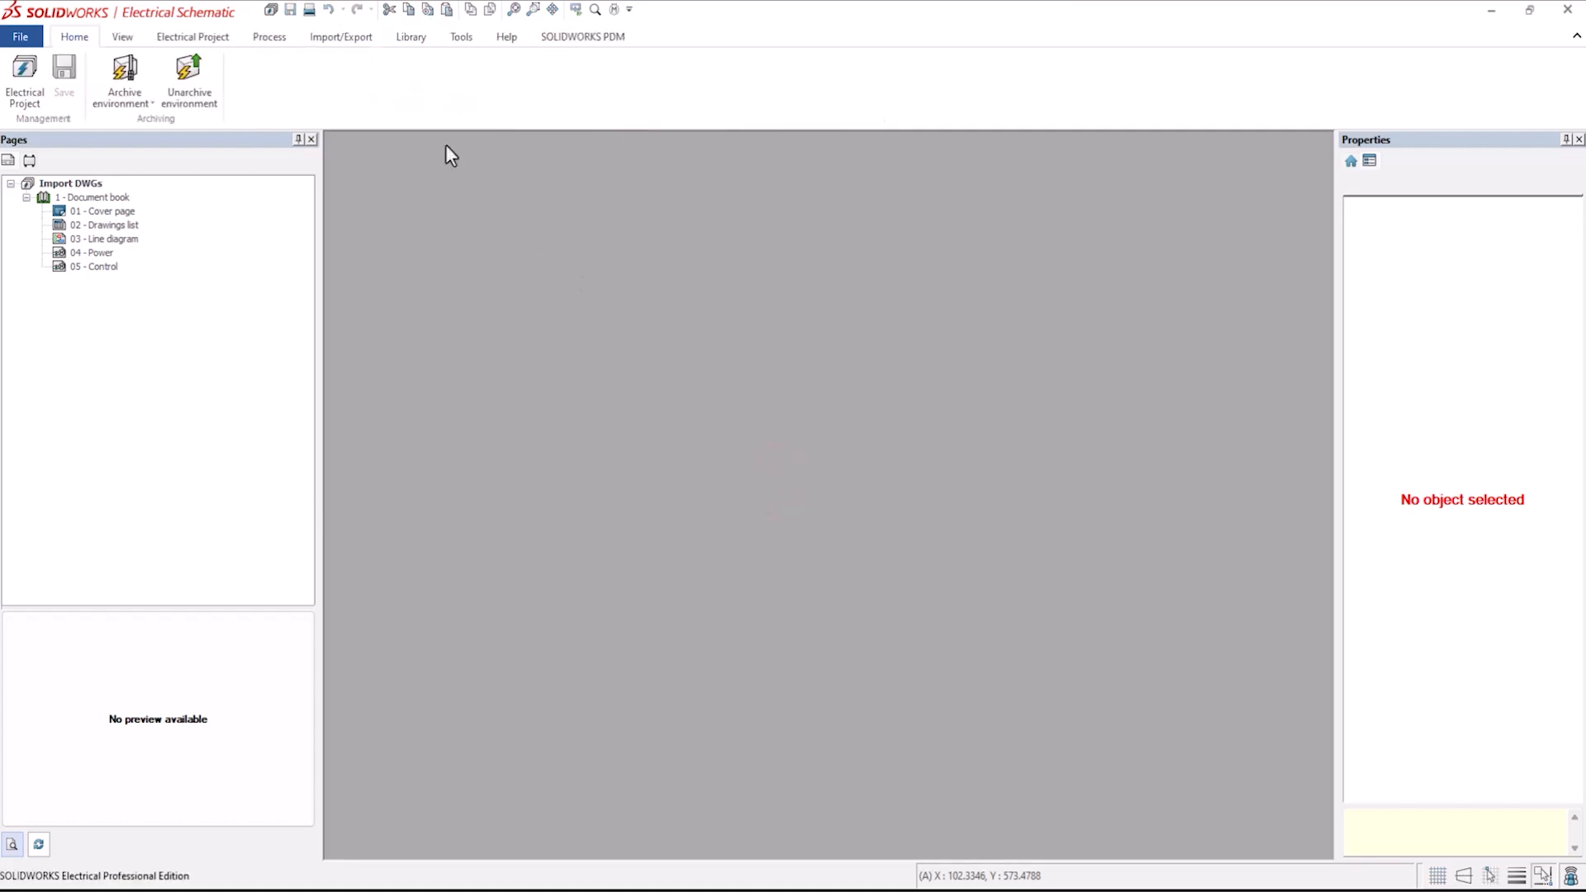
Create a new folder in the Document book with the description MECHANICAL.
click(339, 39)
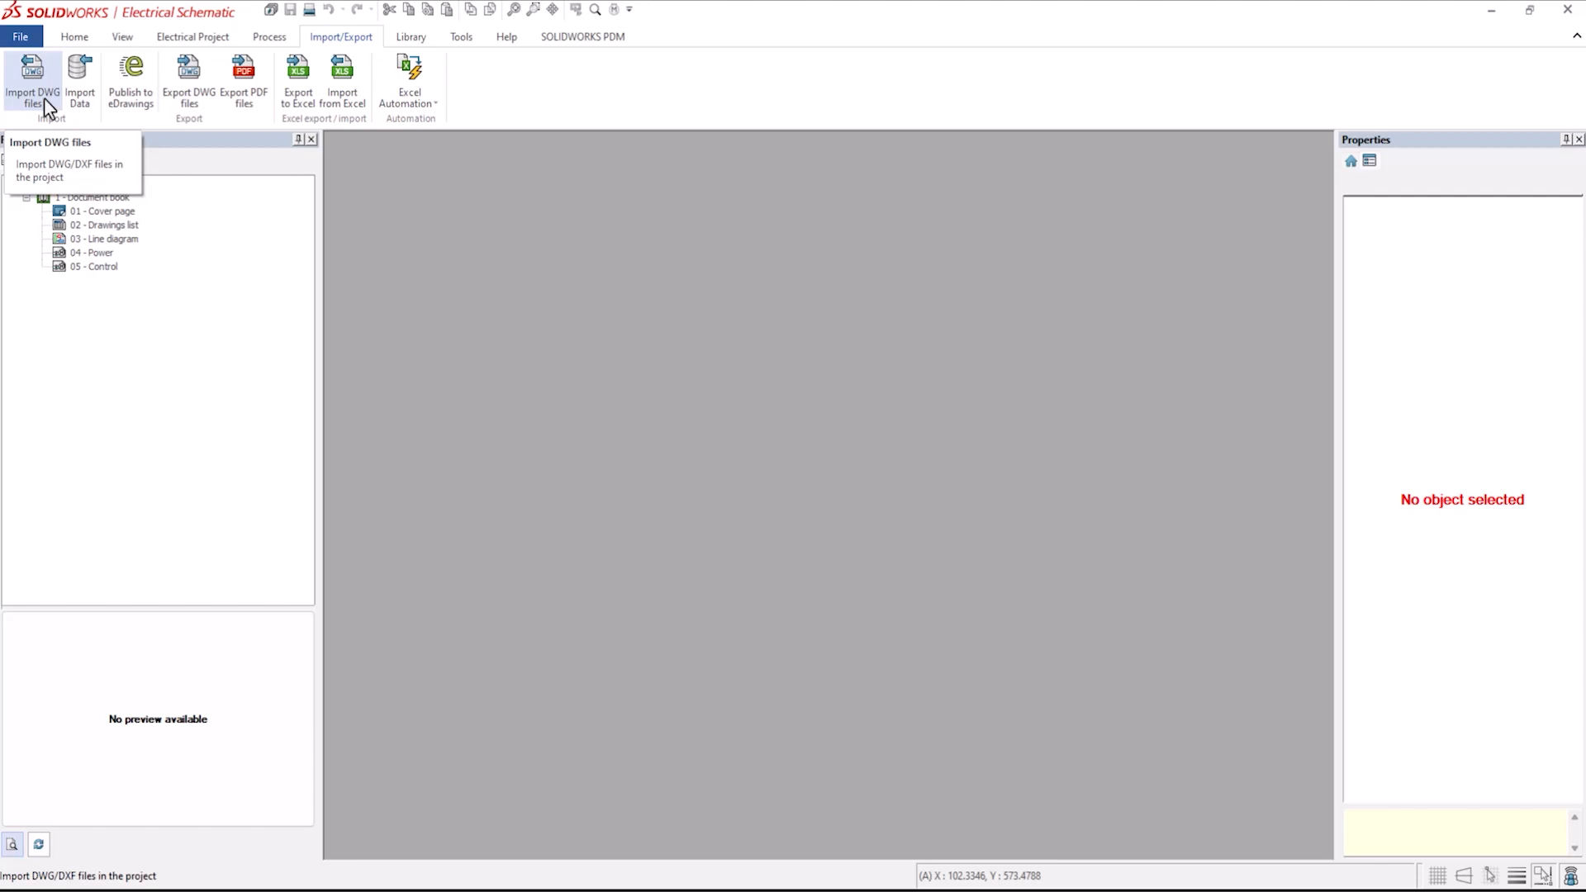
click(88, 199)
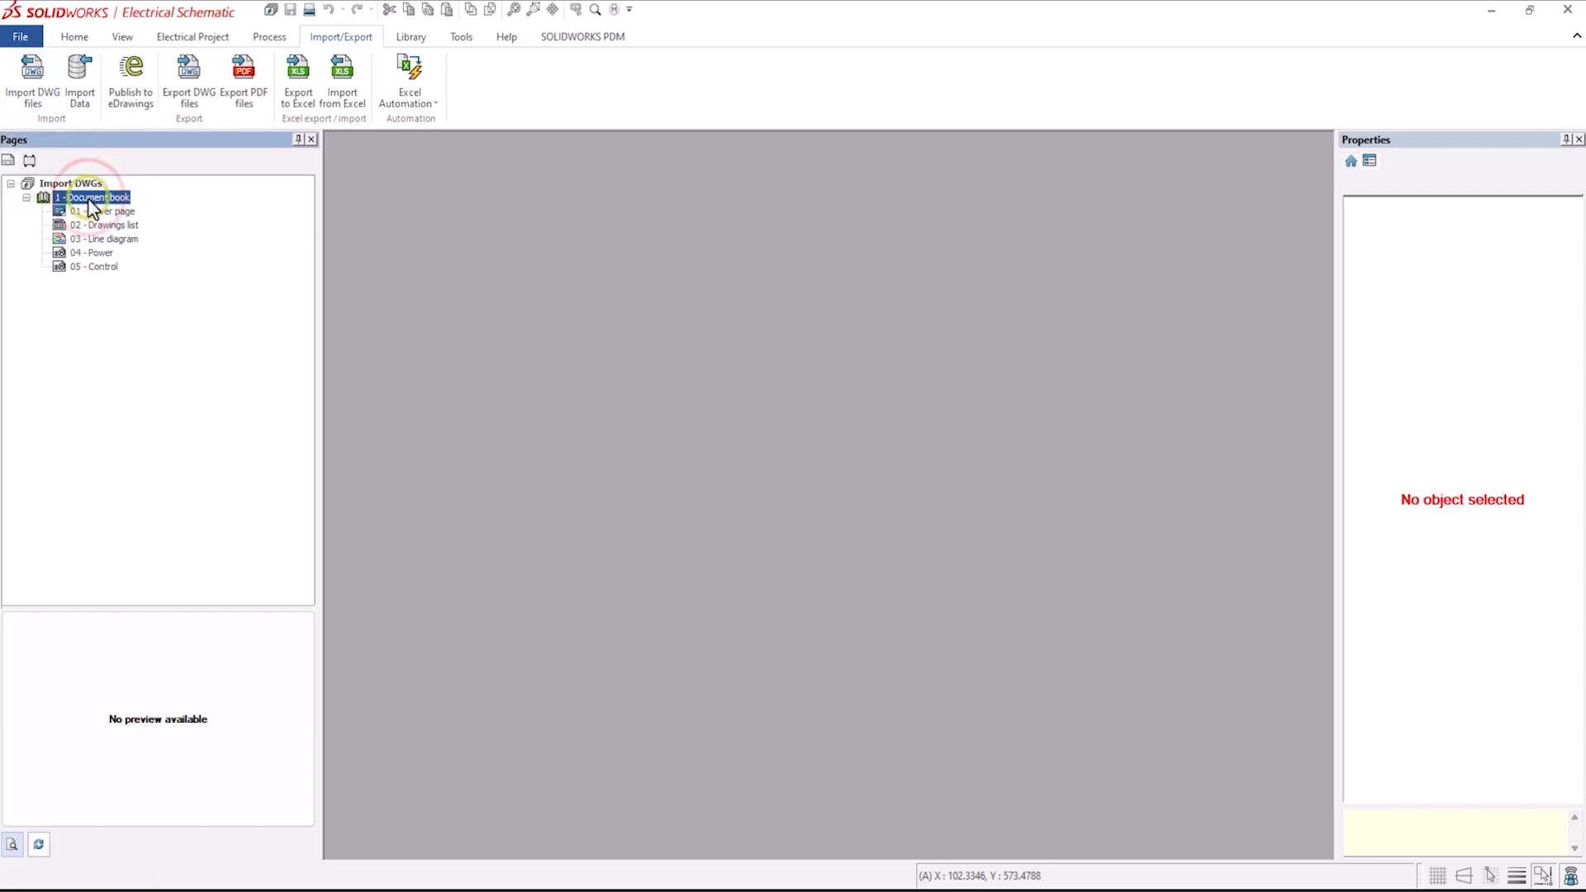
right_click(89, 199)
mouse_move(128, 212)
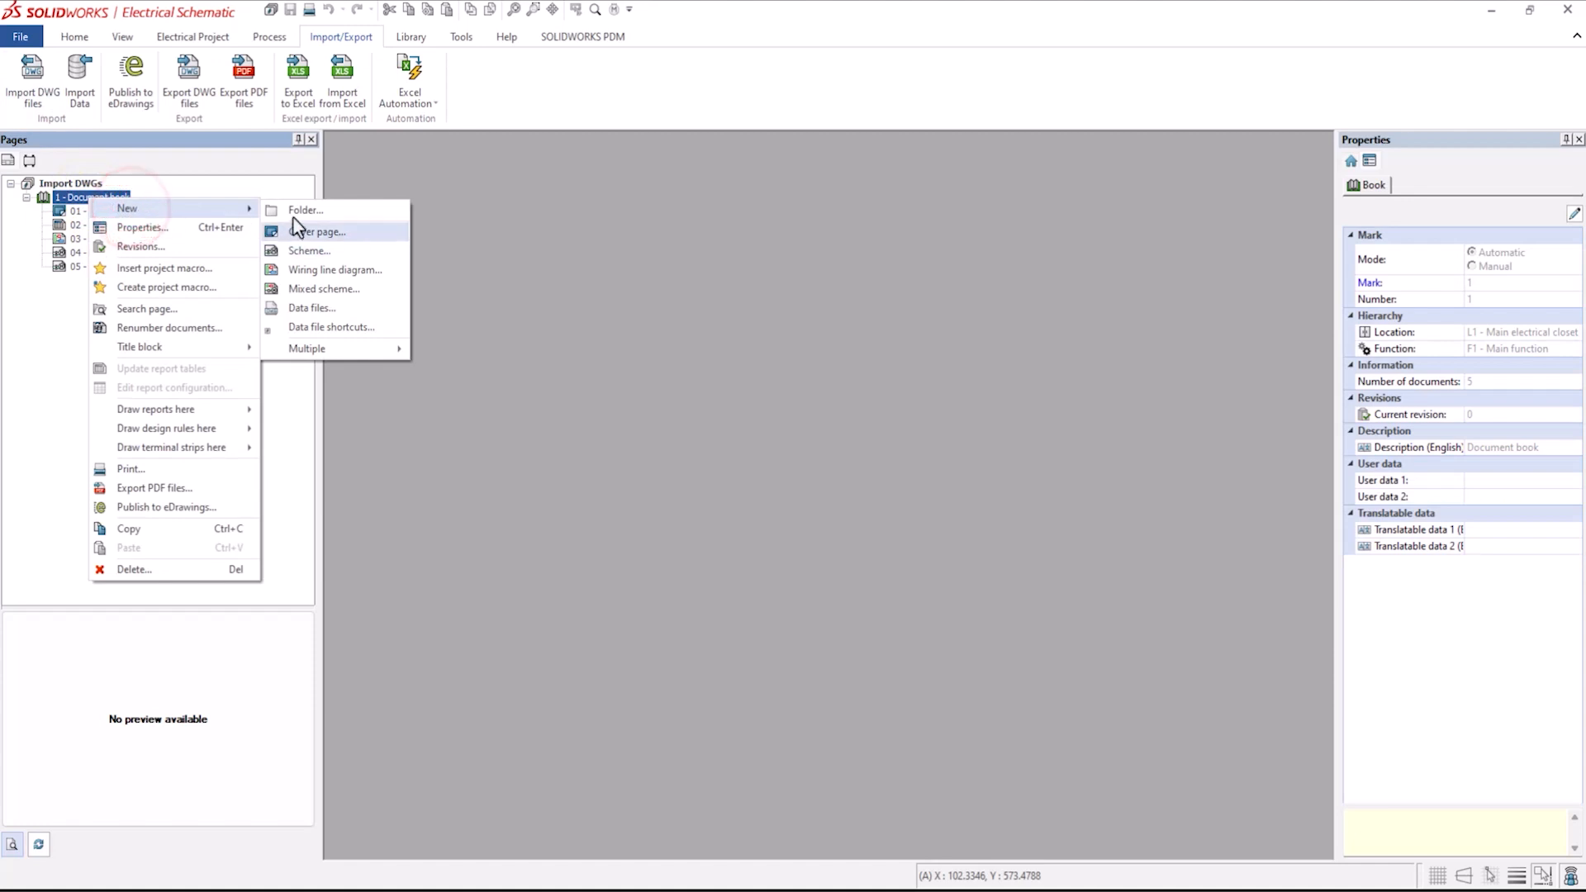
click(331, 214)
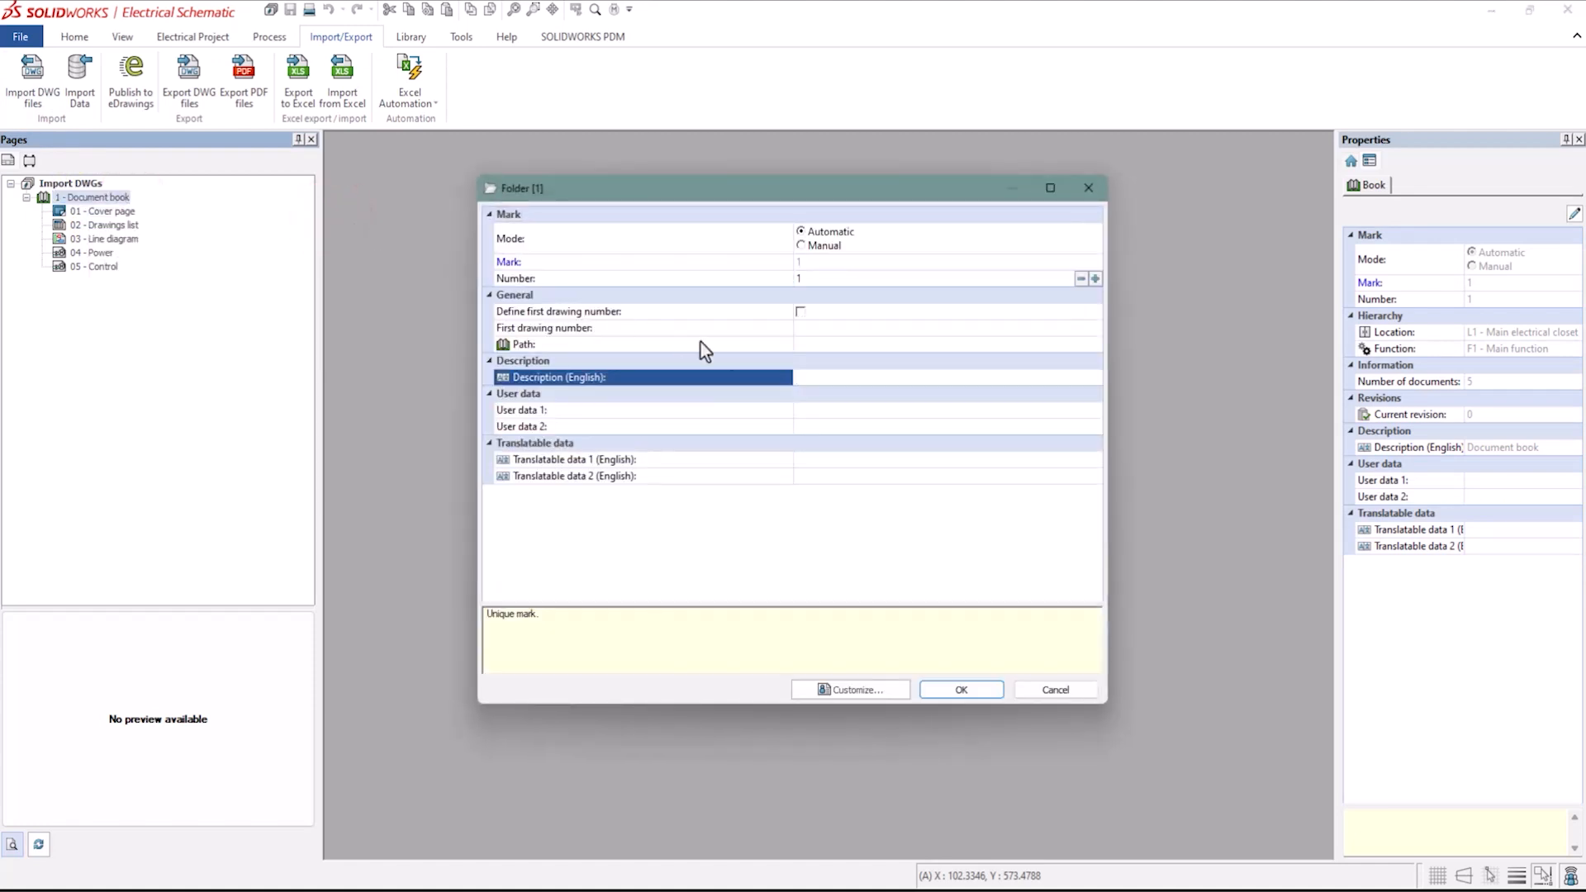
click(824, 381)
text(MECHANICAL)
click(950, 692)
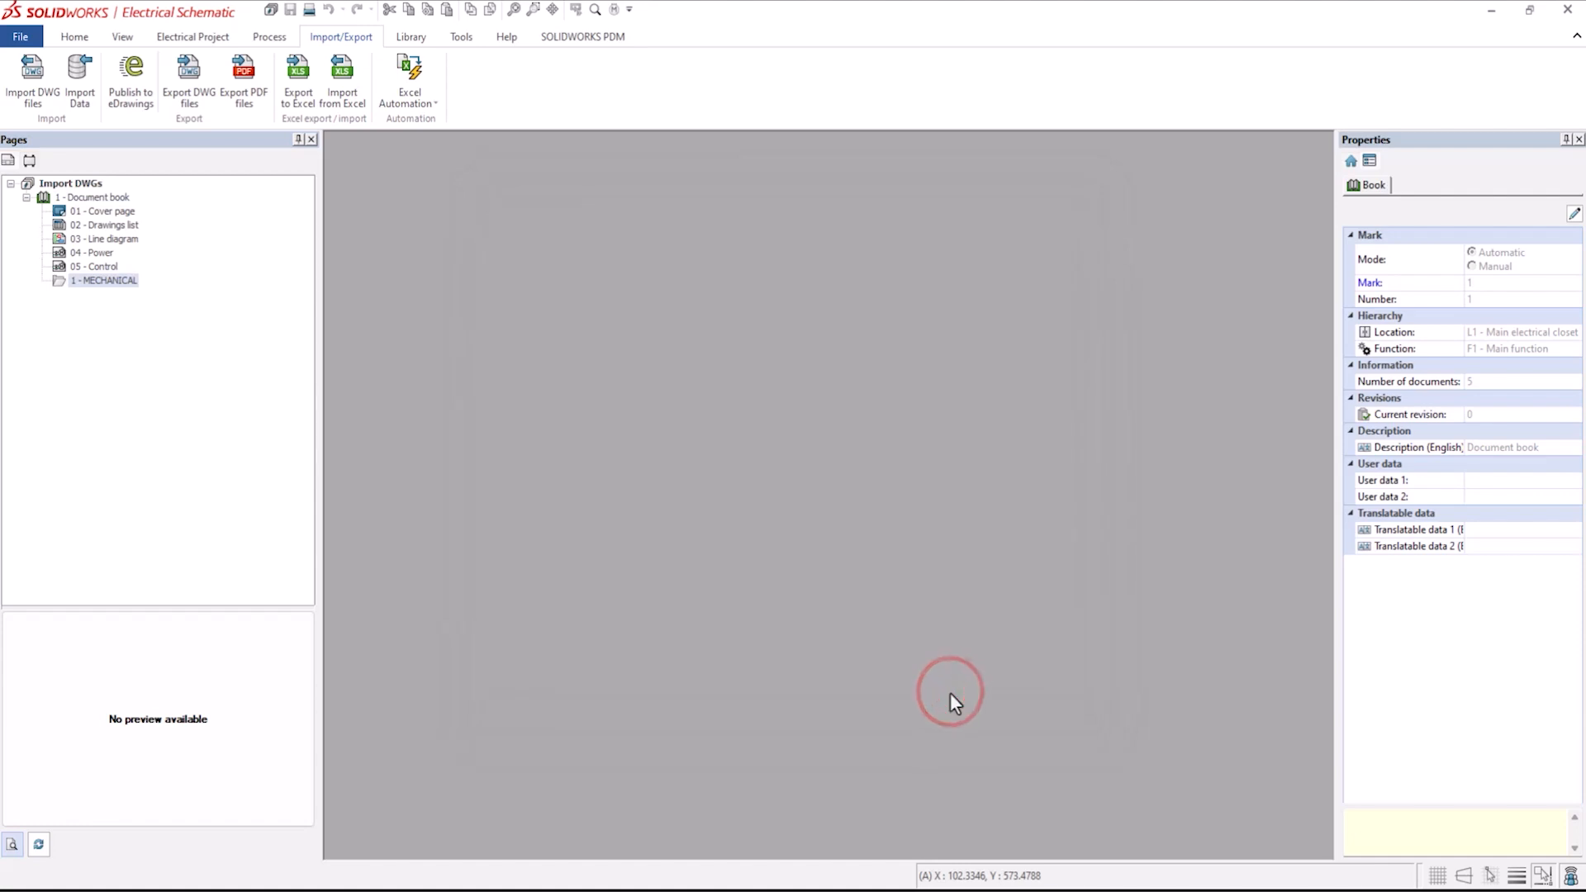
Start importing DWG files from the Prints folder and preview each listed drawing in the import wizard.
click(39, 83)
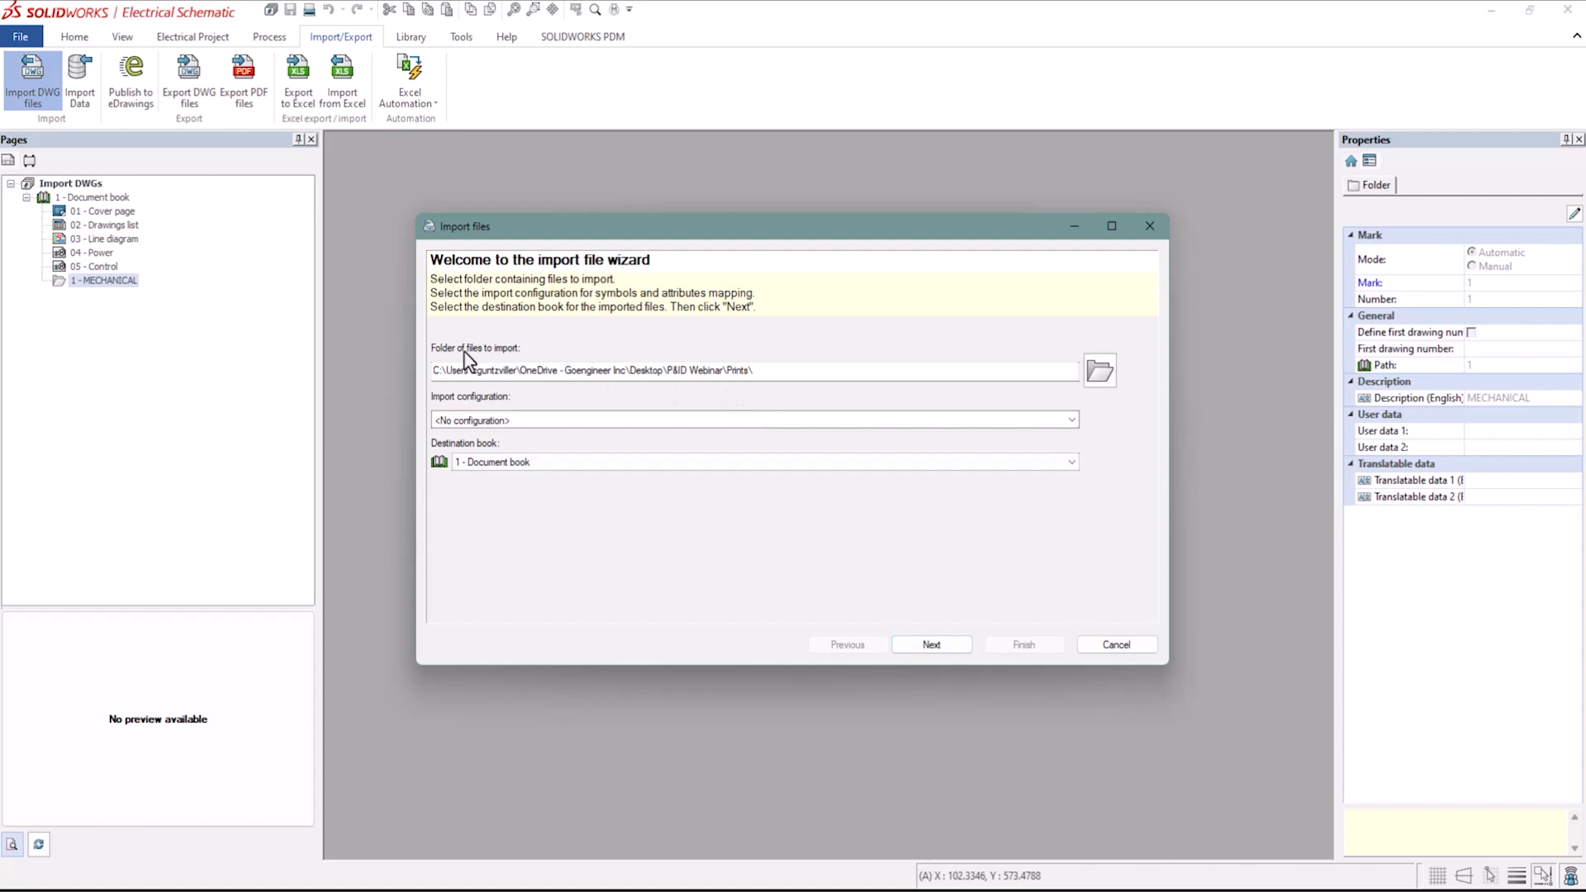
click(932, 645)
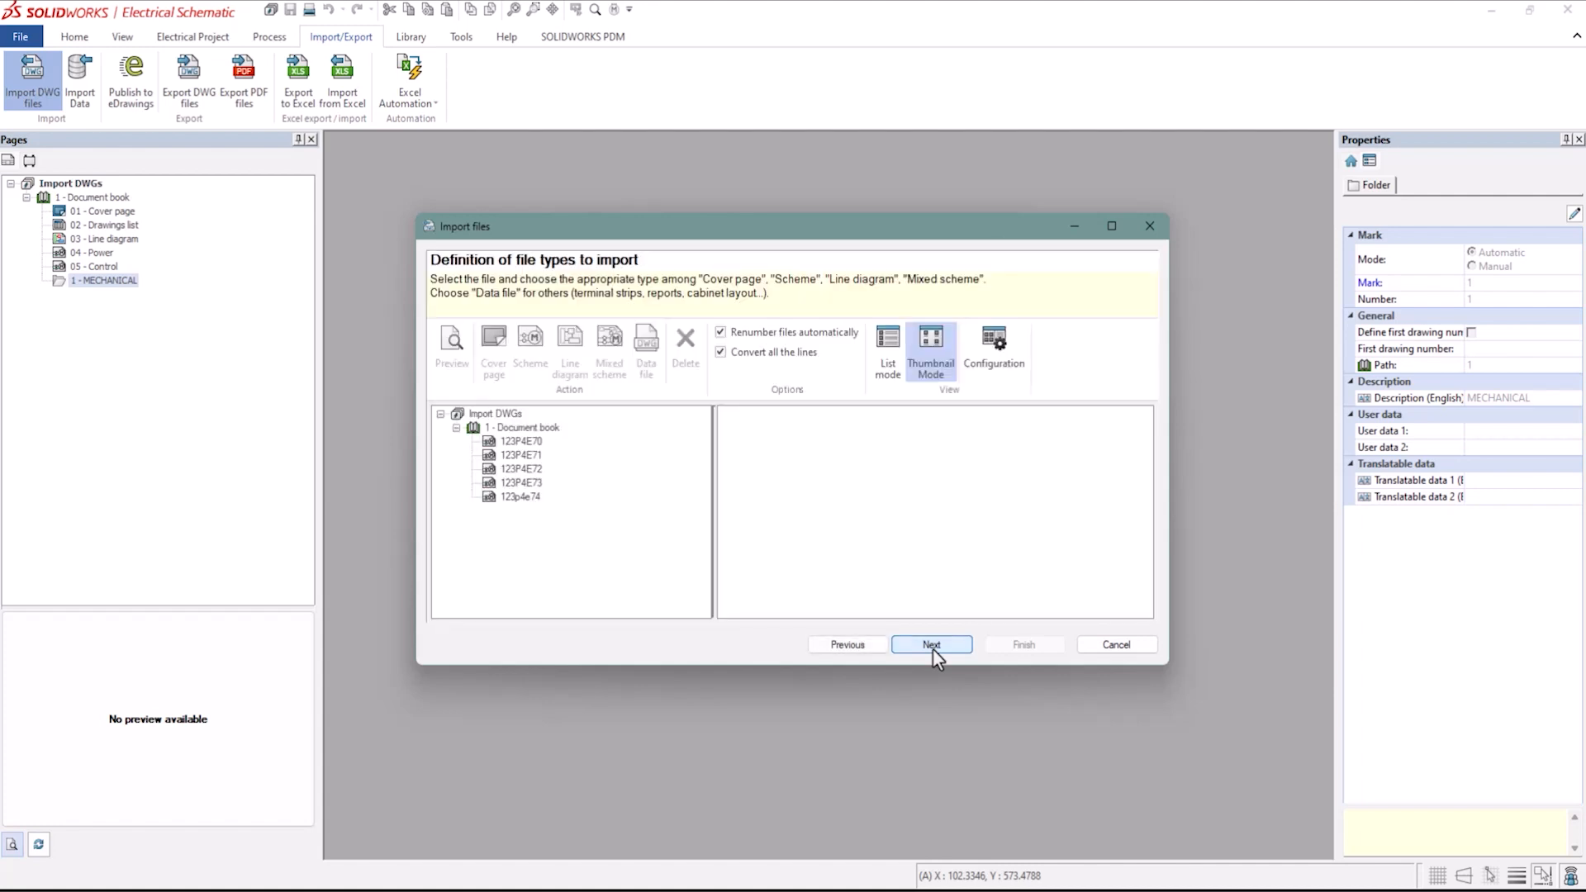
click(529, 442)
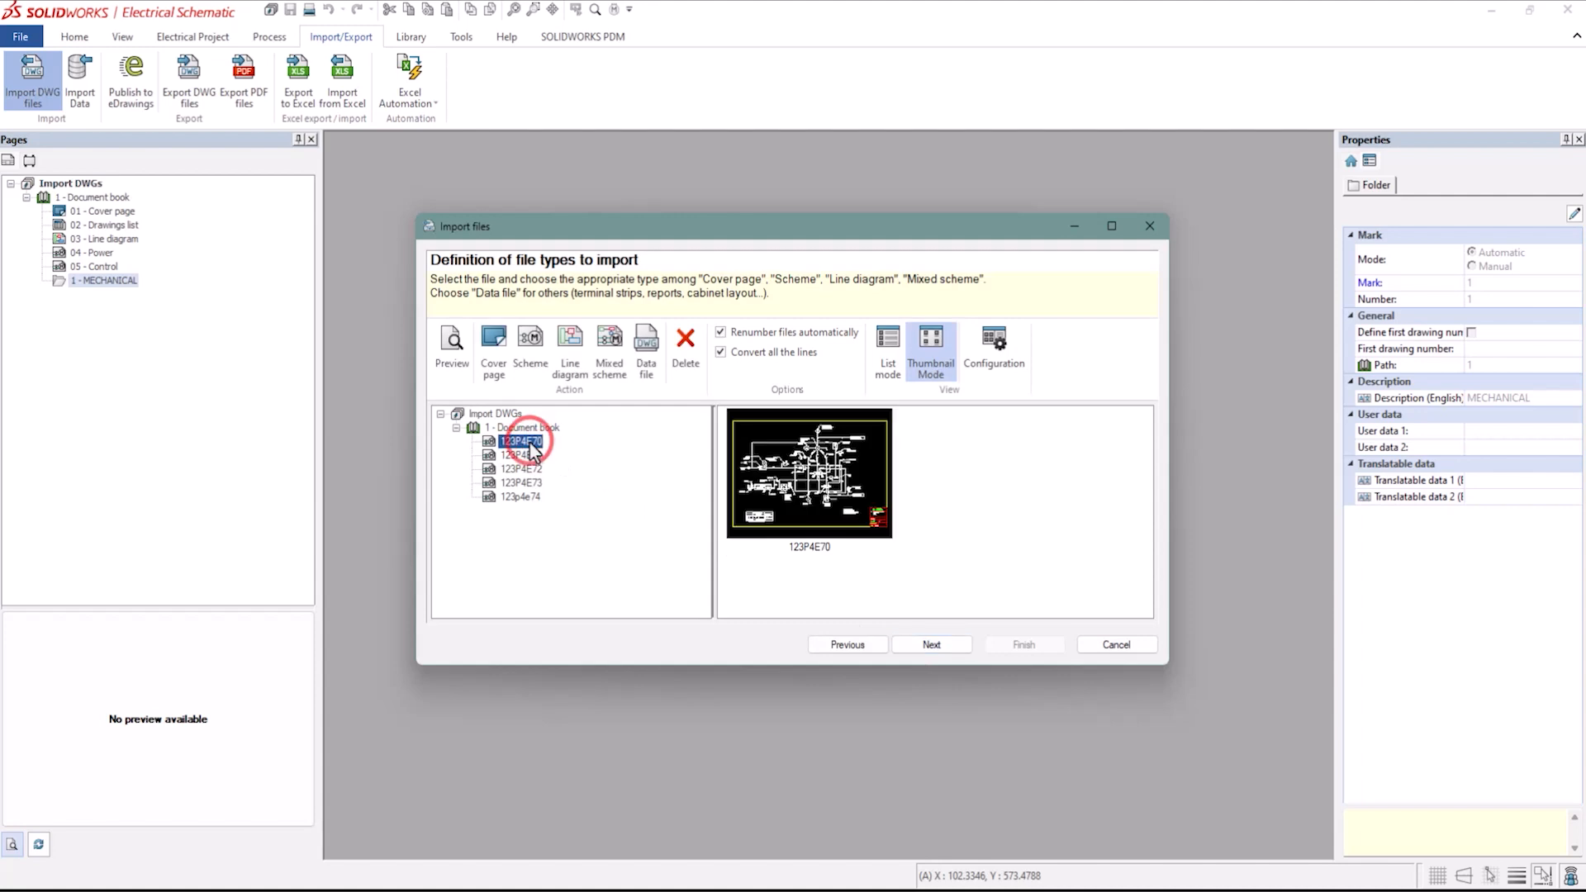
click(523, 455)
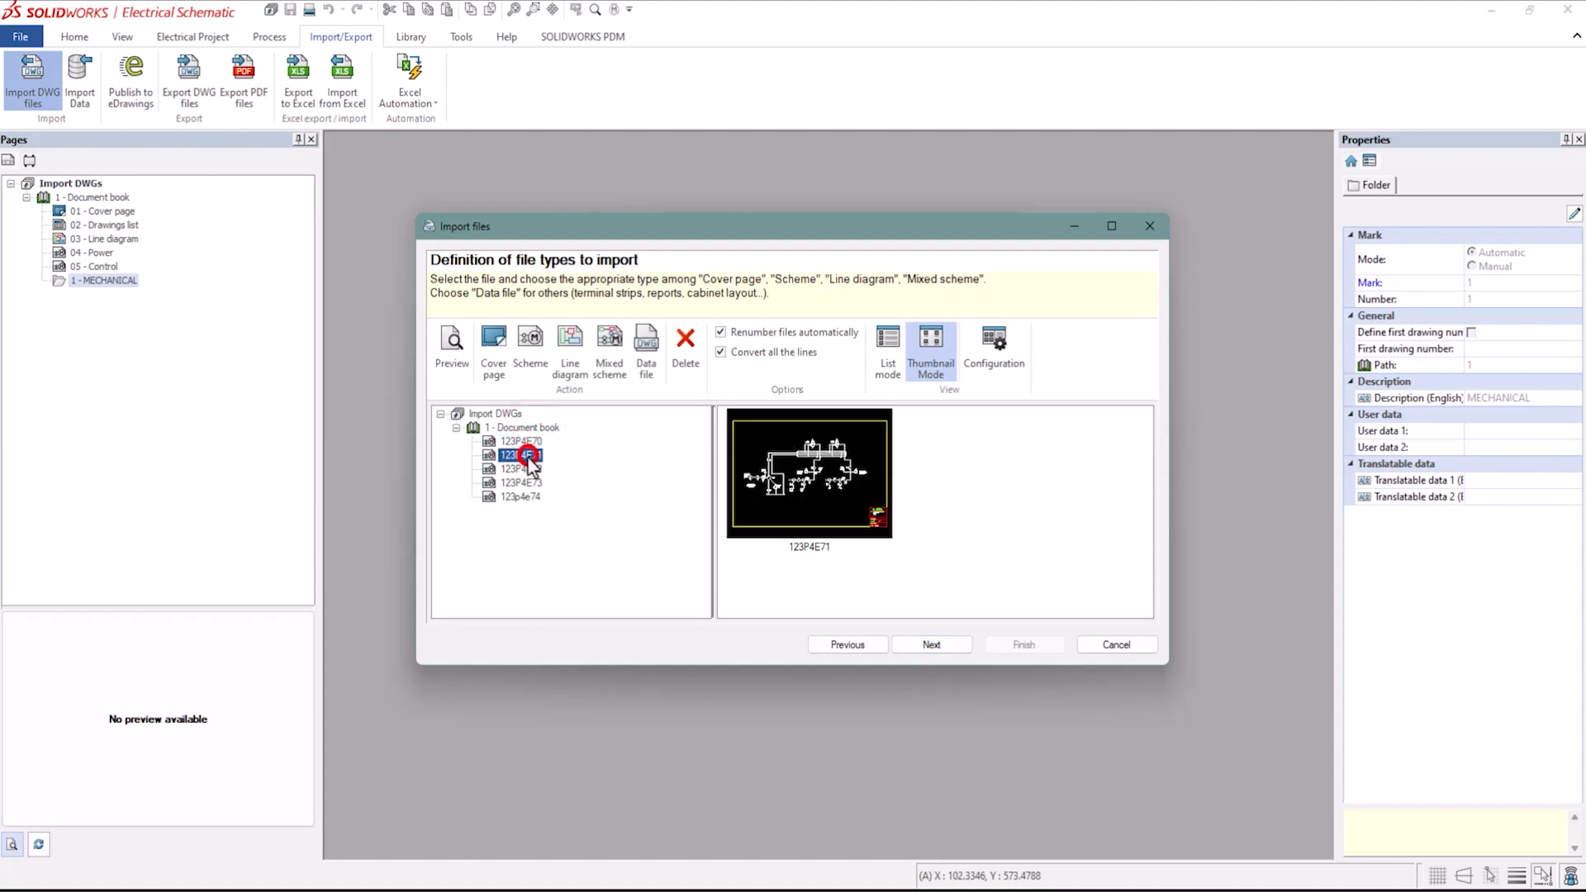
click(524, 468)
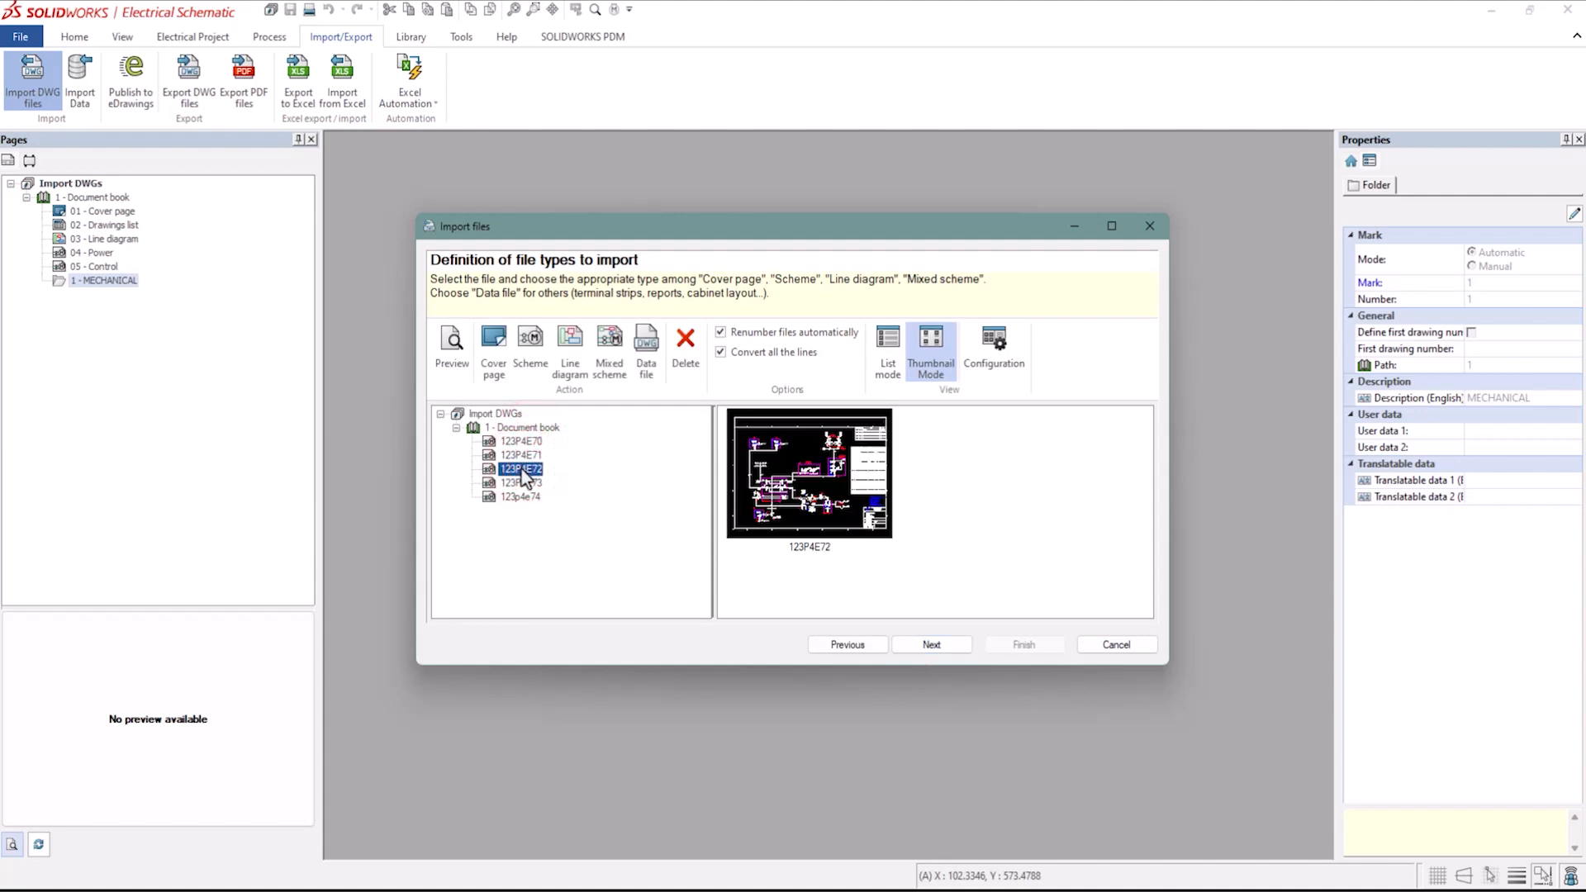
click(517, 484)
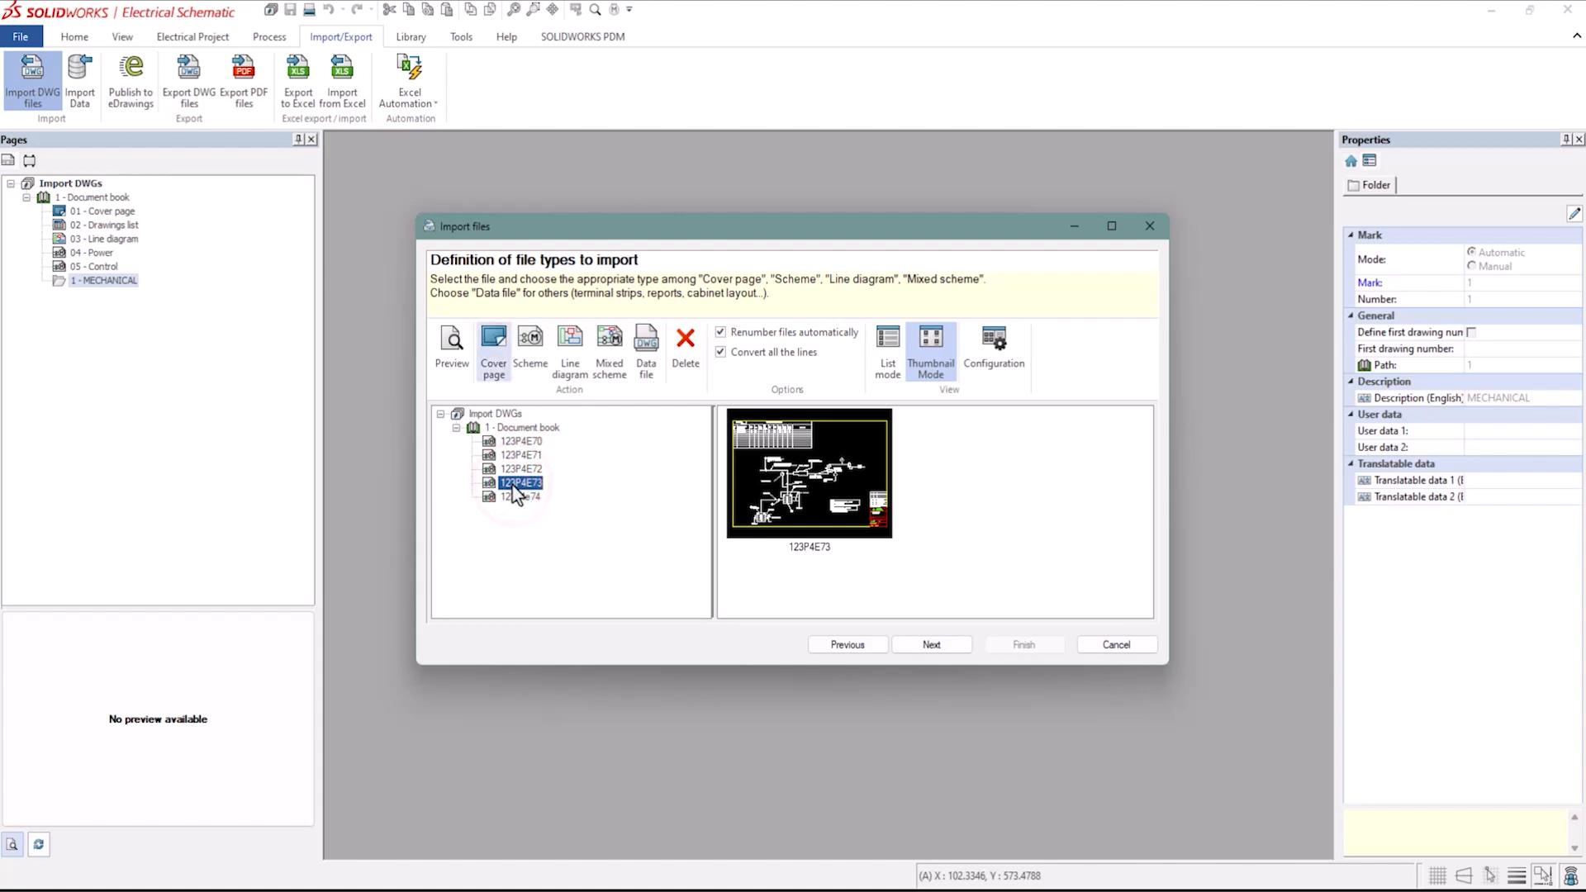
Set 123P4E73 as a Scheme drawing and accept converting its lines as equipotentials.
click(539, 357)
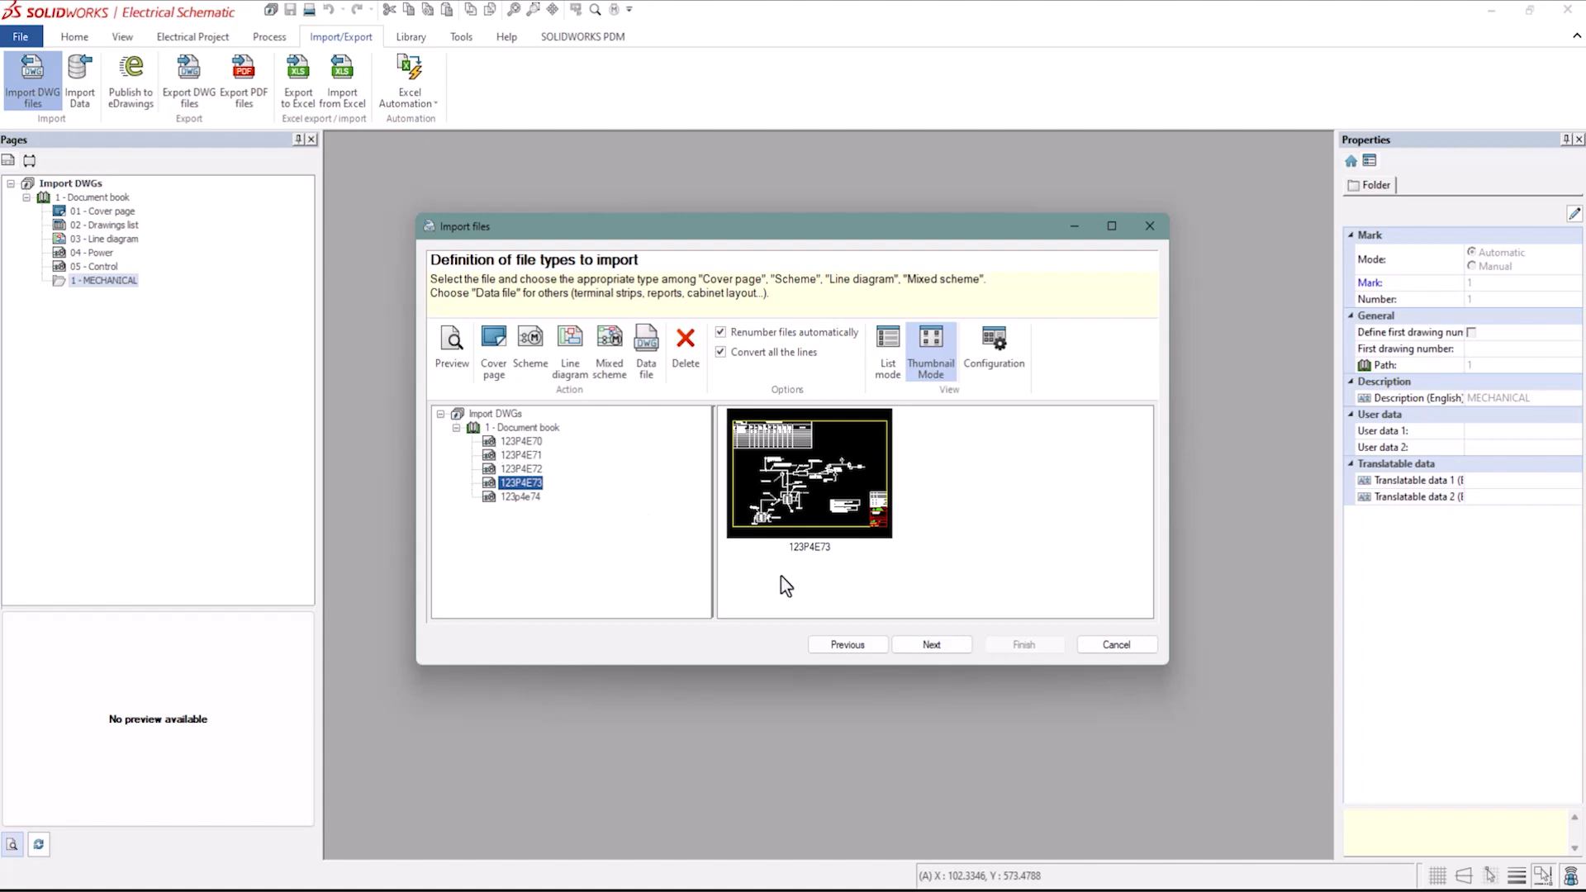
click(932, 646)
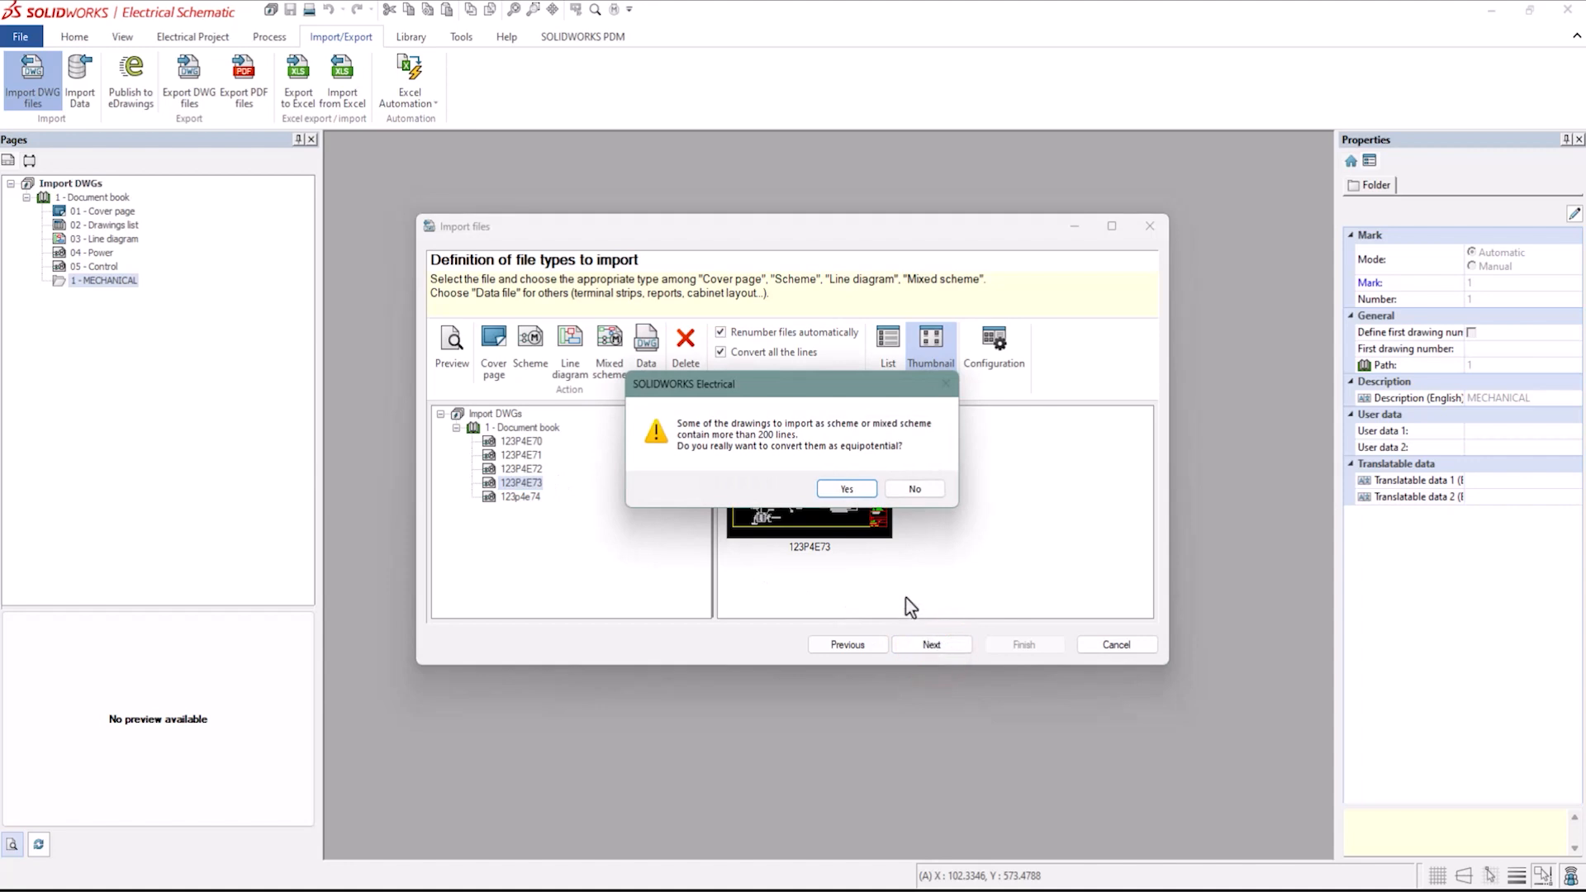
click(846, 489)
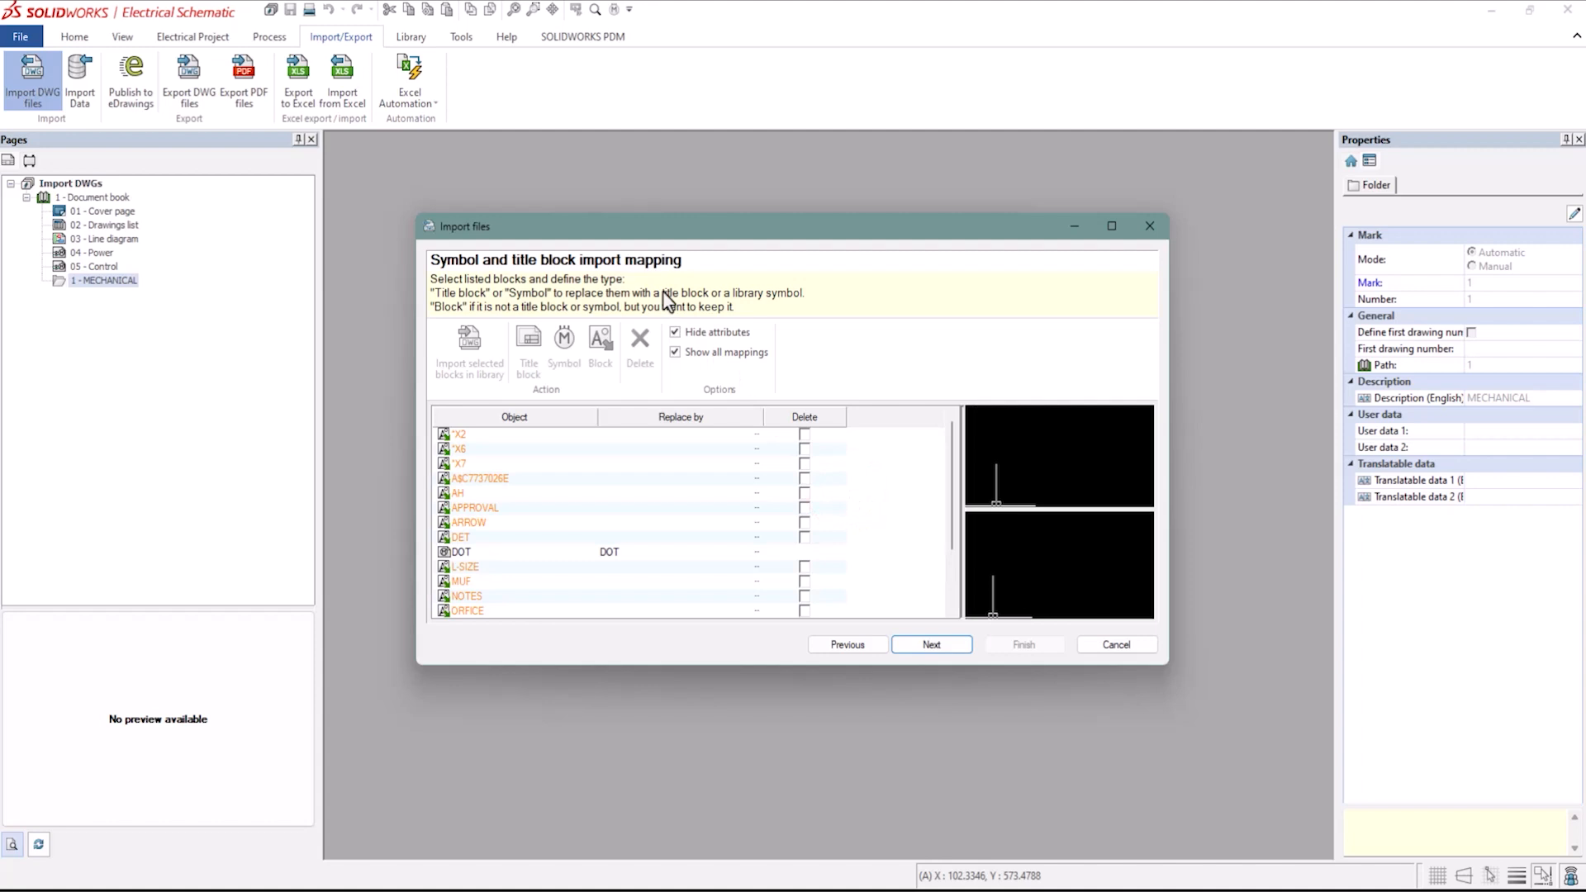
Finish the DWG import, keeping the default symbol mapping and import options and not saving the import configuration.
click(932, 645)
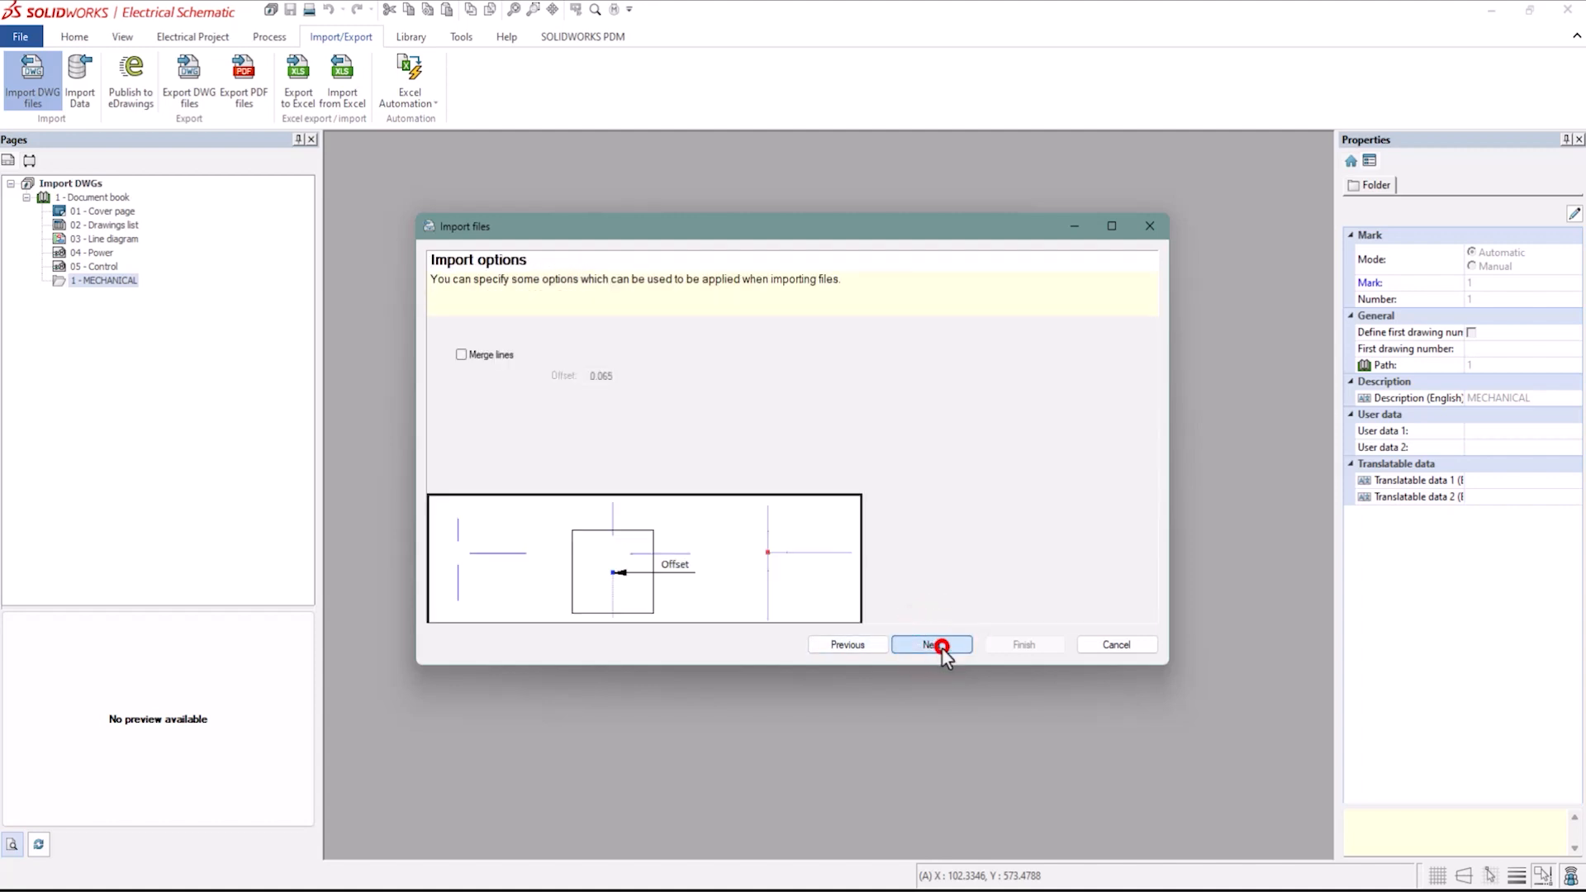
click(941, 646)
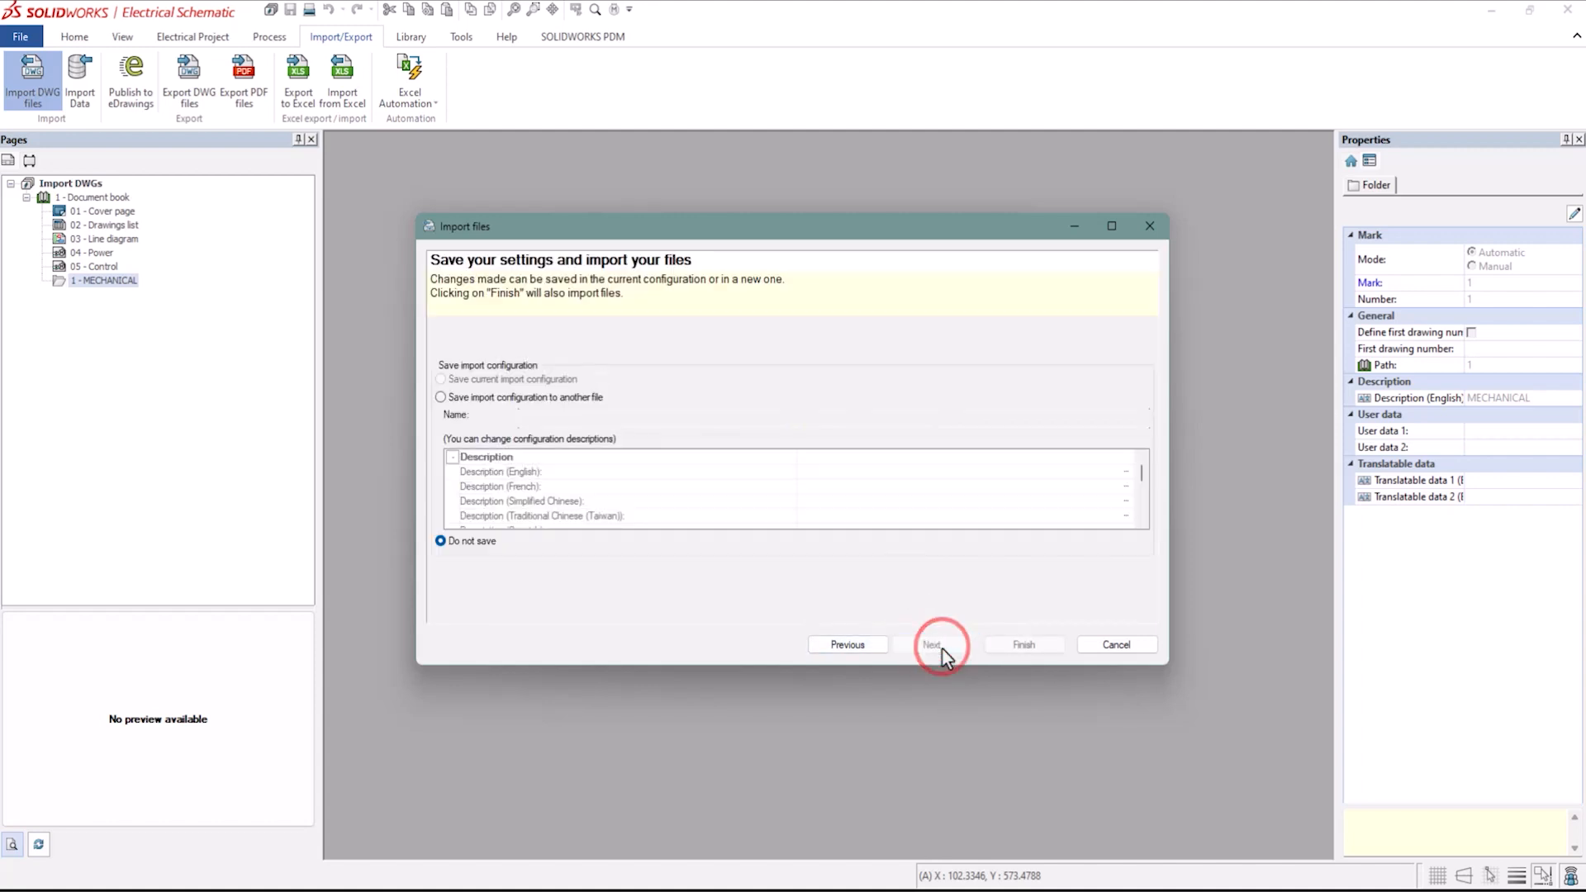
click(1023, 644)
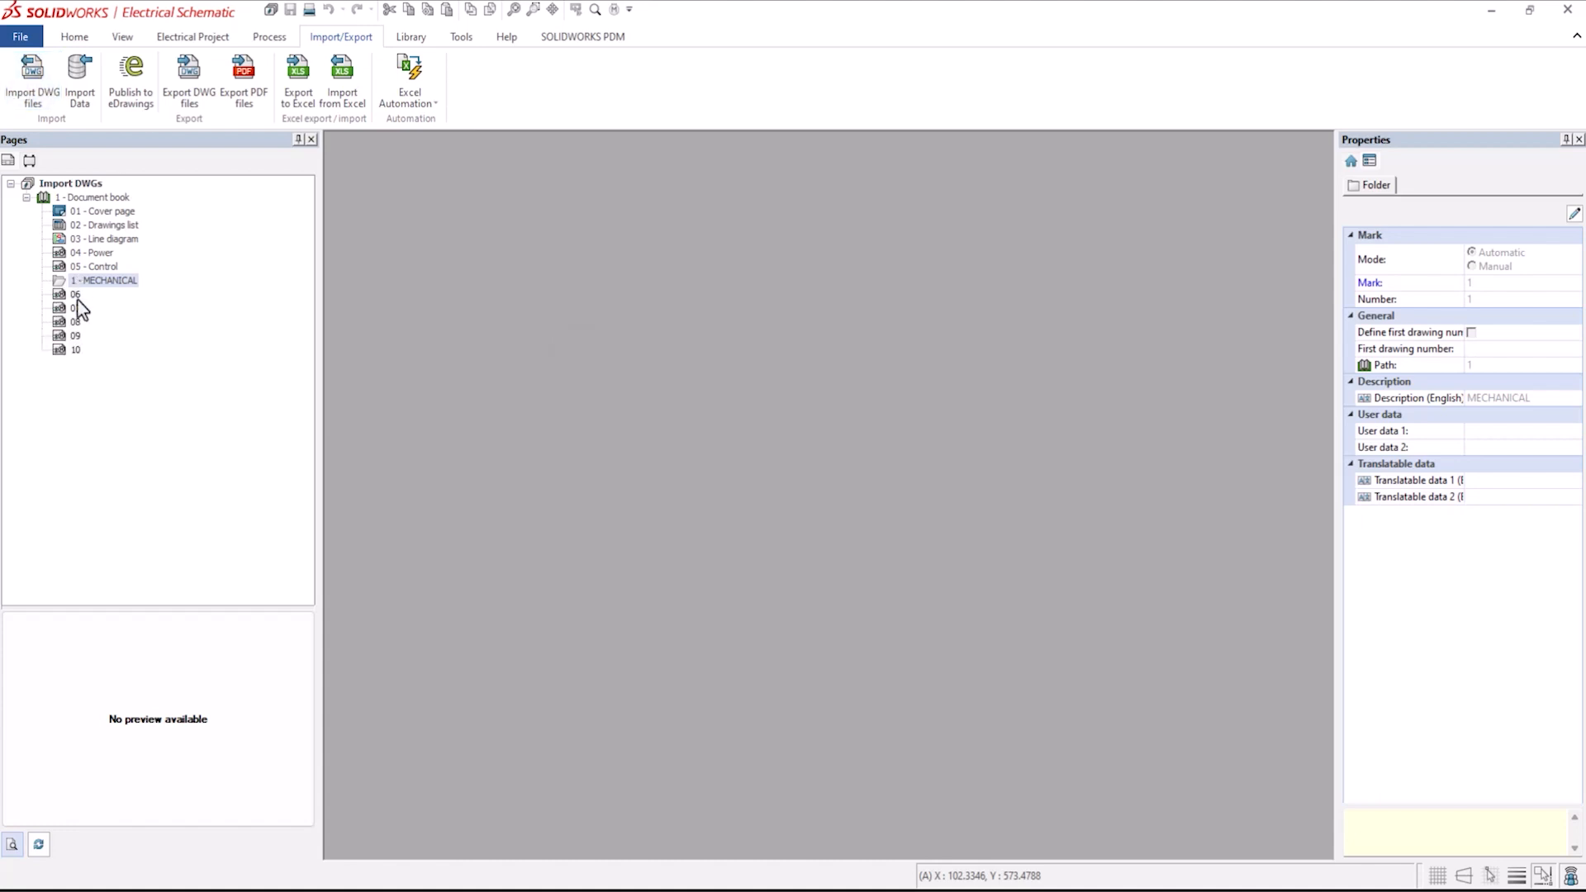
Move the imported drawings 06 to 10 into the MECHANICAL folder.
click(75, 294)
shift+click(77, 350)
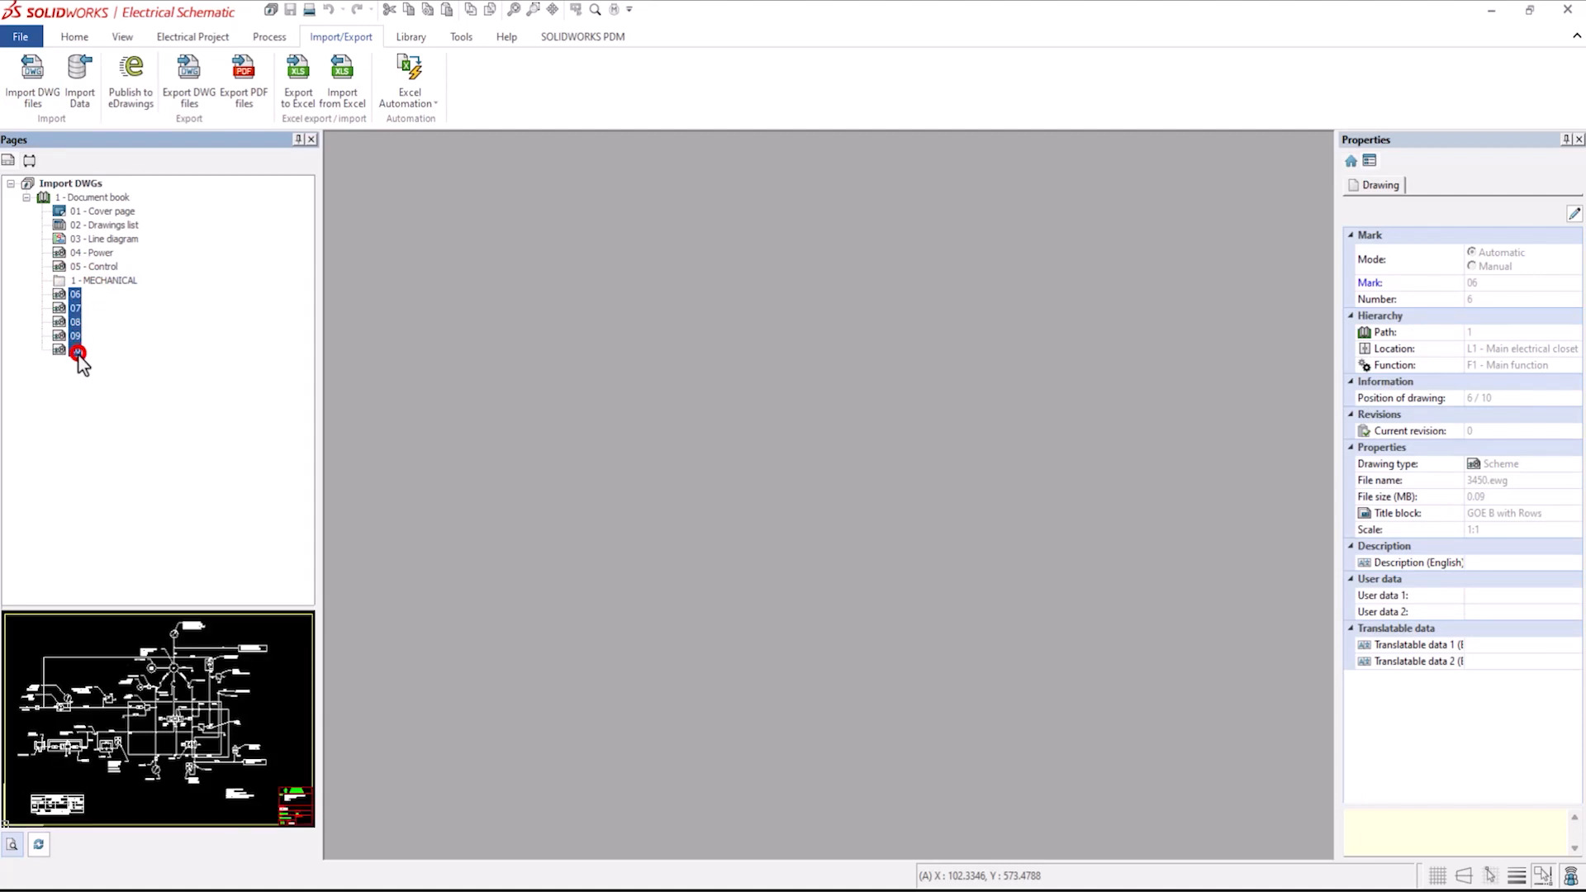
drag(79, 354, 96, 280)
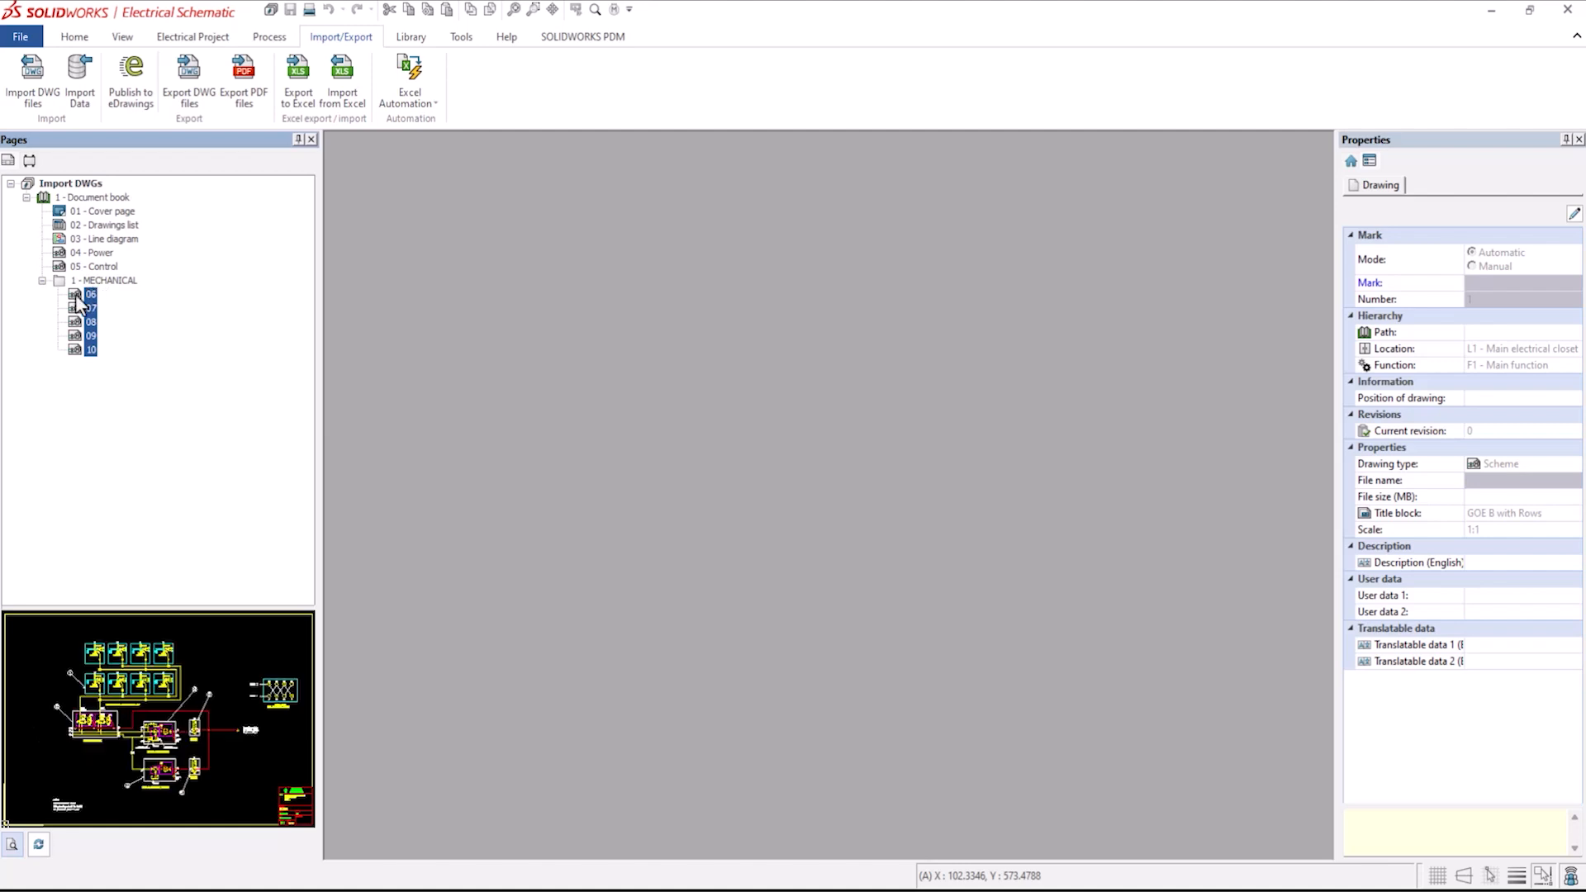
Open drawing 06 and examine the title block area at the drawing's lower-left corner.
click(77, 295)
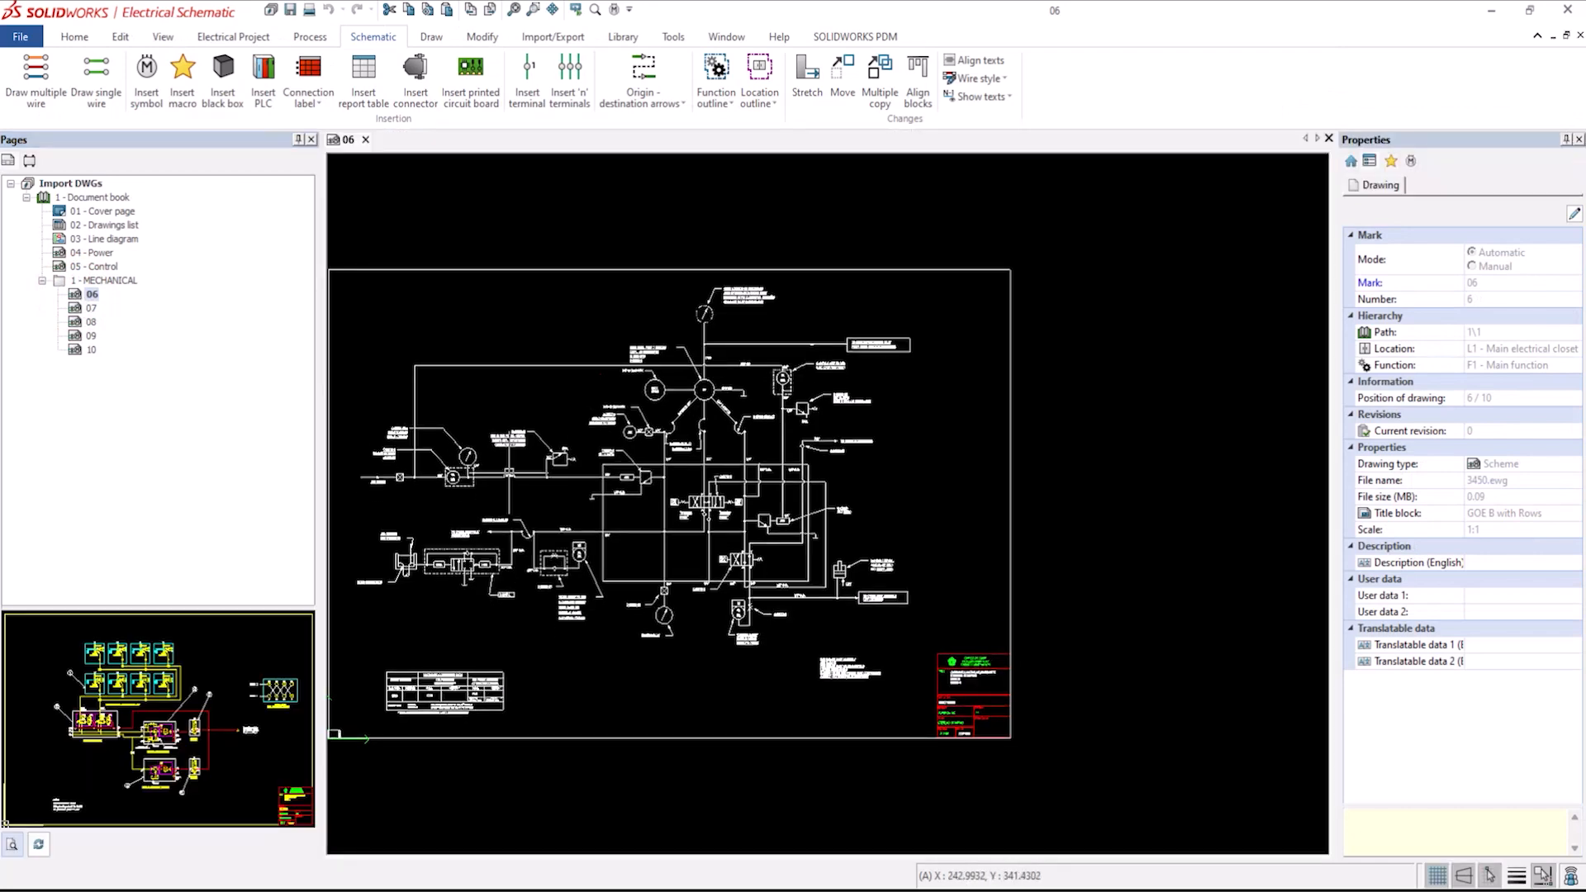
middle_drag(645, 471, 700, 474)
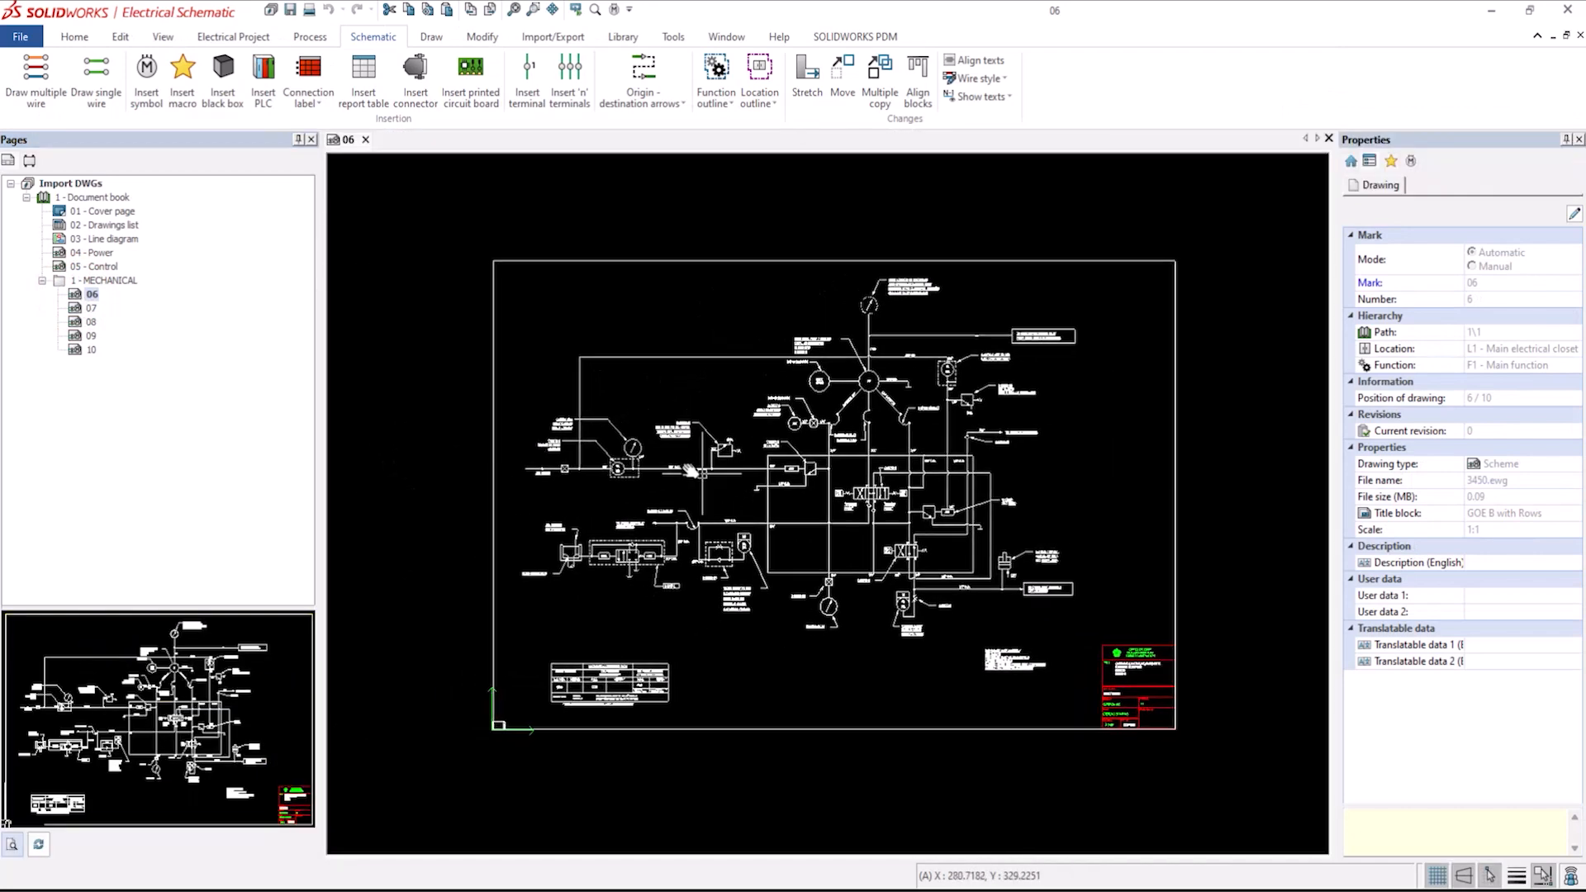
scroll(700, 474, up, 2)
scroll(485, 768, up, 2)
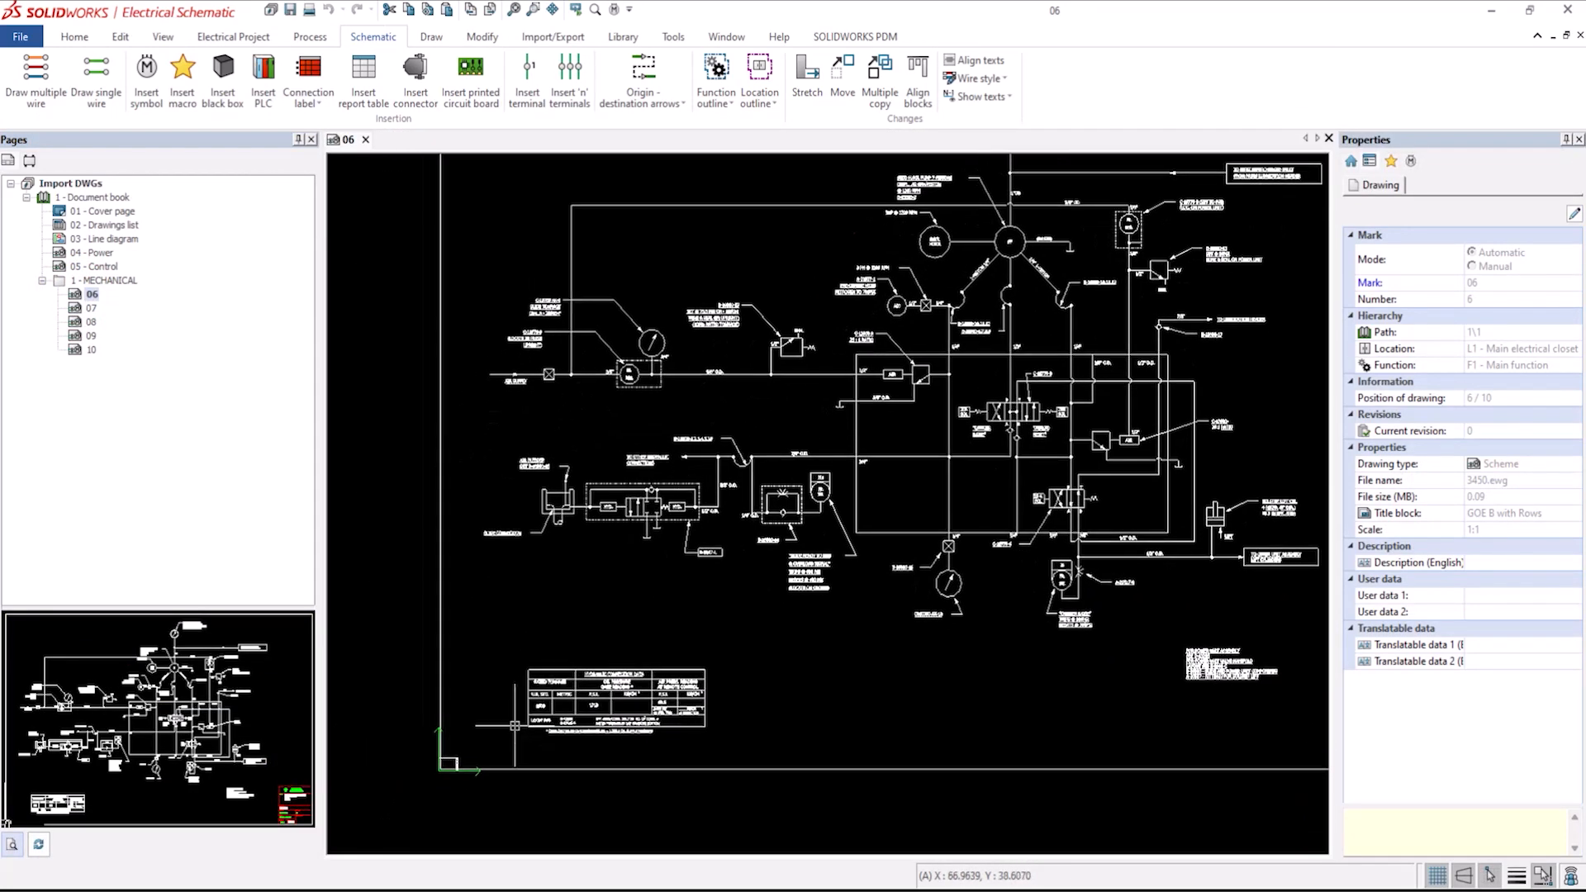
scroll(461, 777, up, 2)
scroll(461, 776, up, 5)
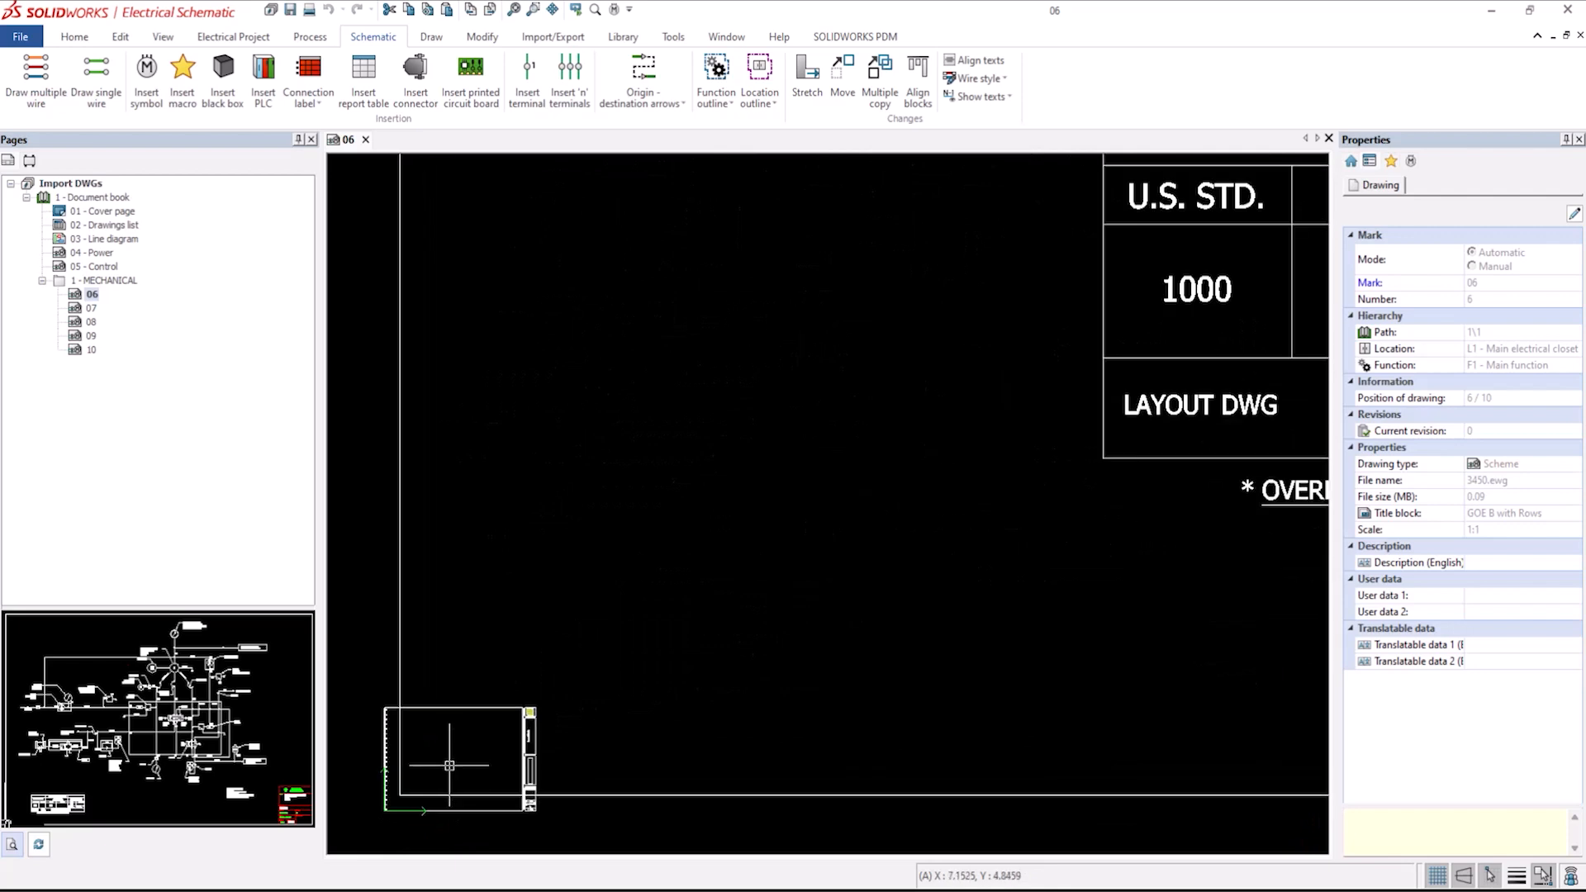
middle_drag(450, 763, 519, 666)
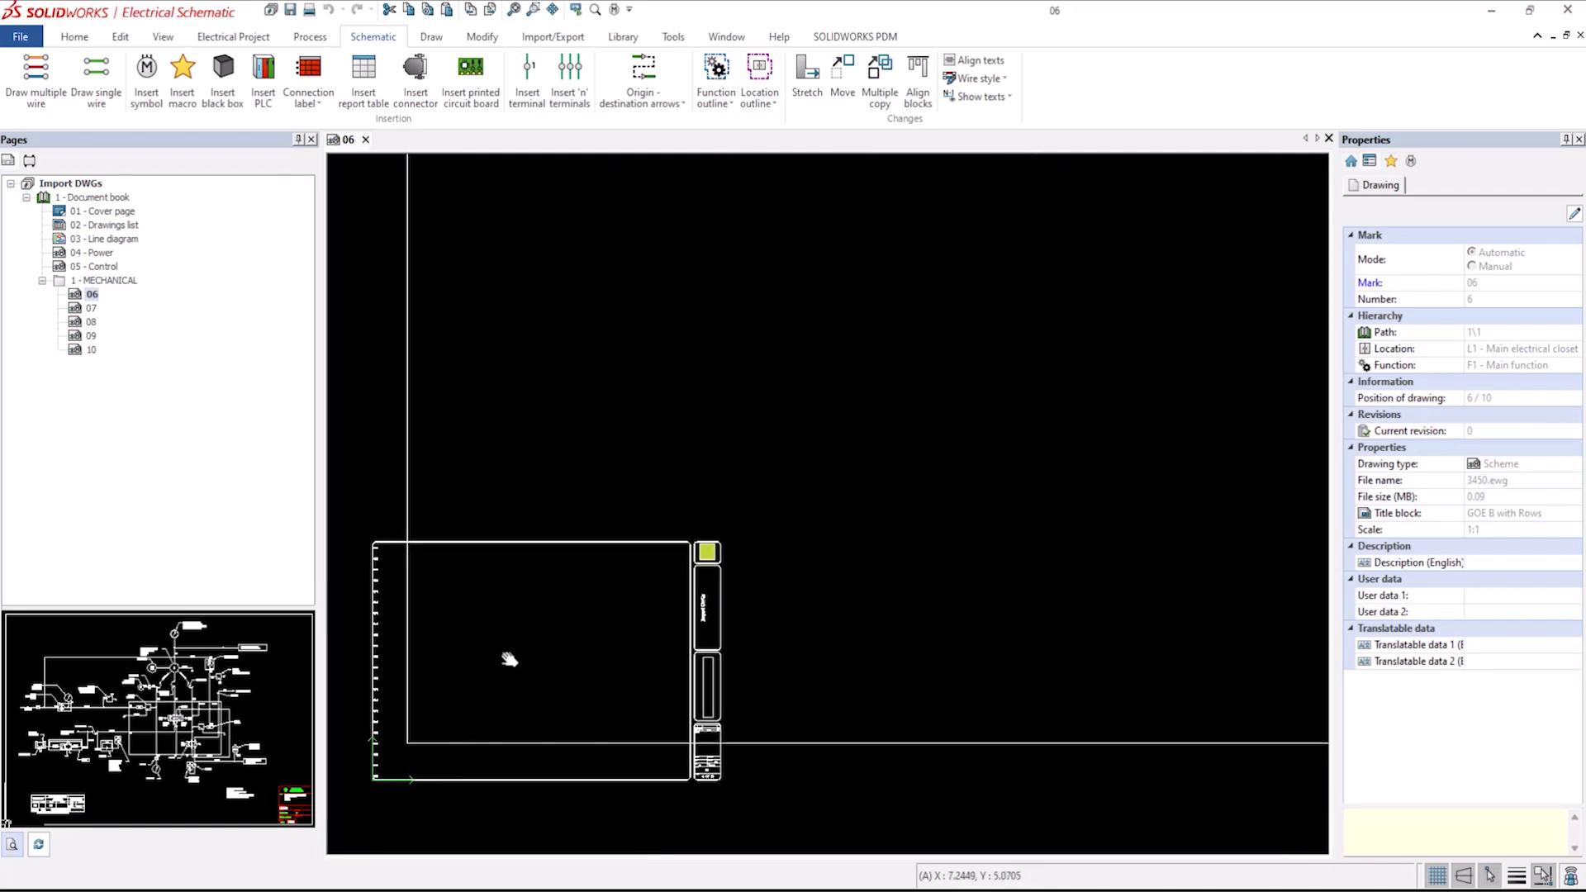
scroll(495, 629, up, 1)
scroll(495, 629, down, 3)
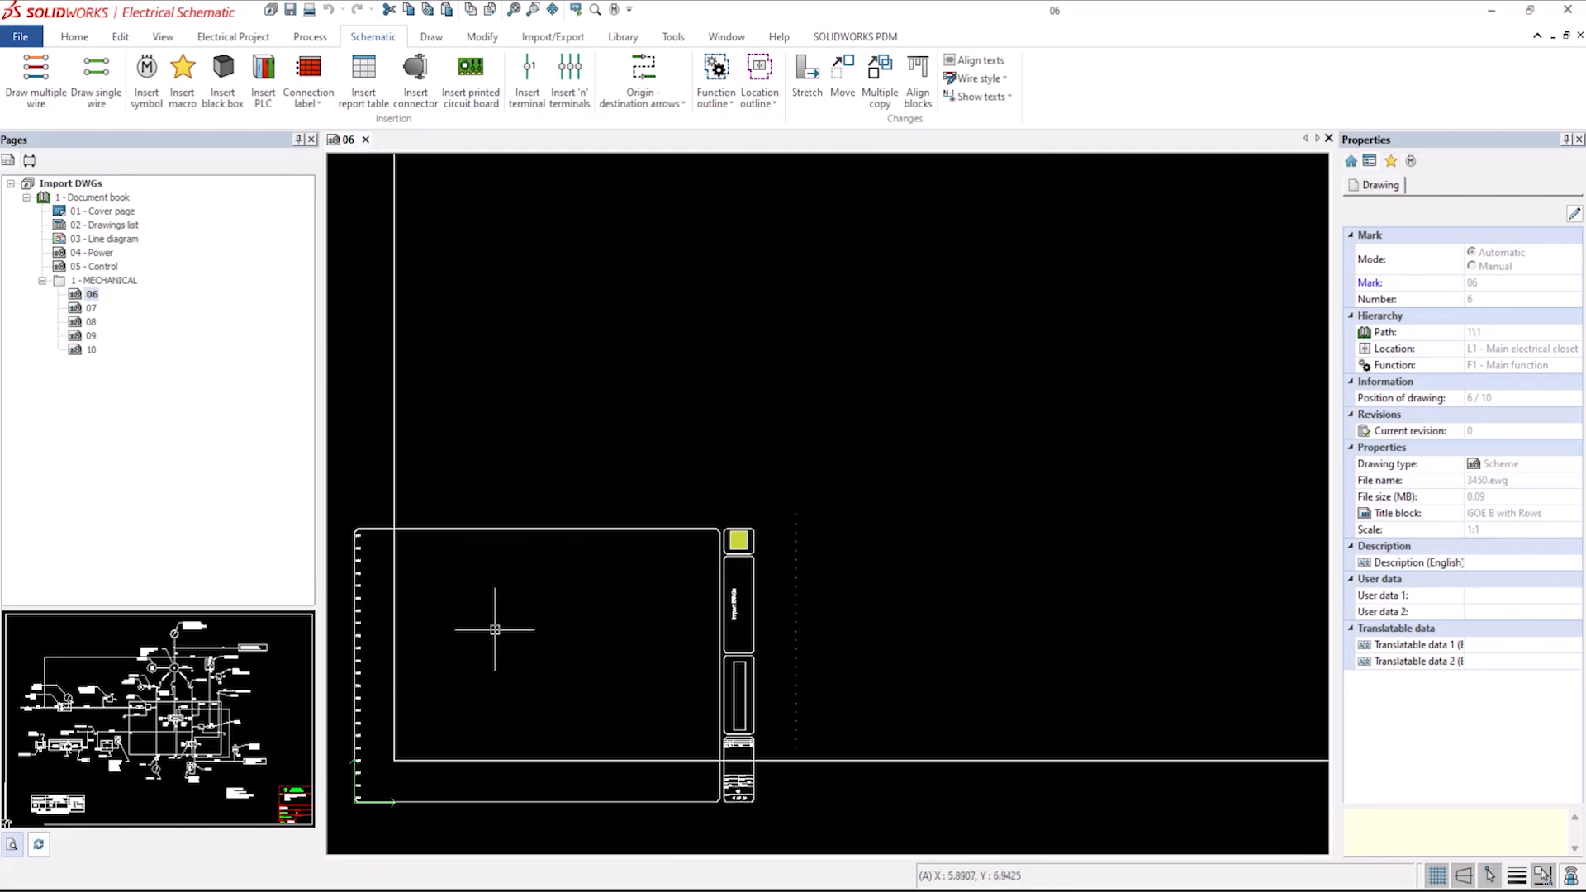
scroll(495, 630, down, 1)
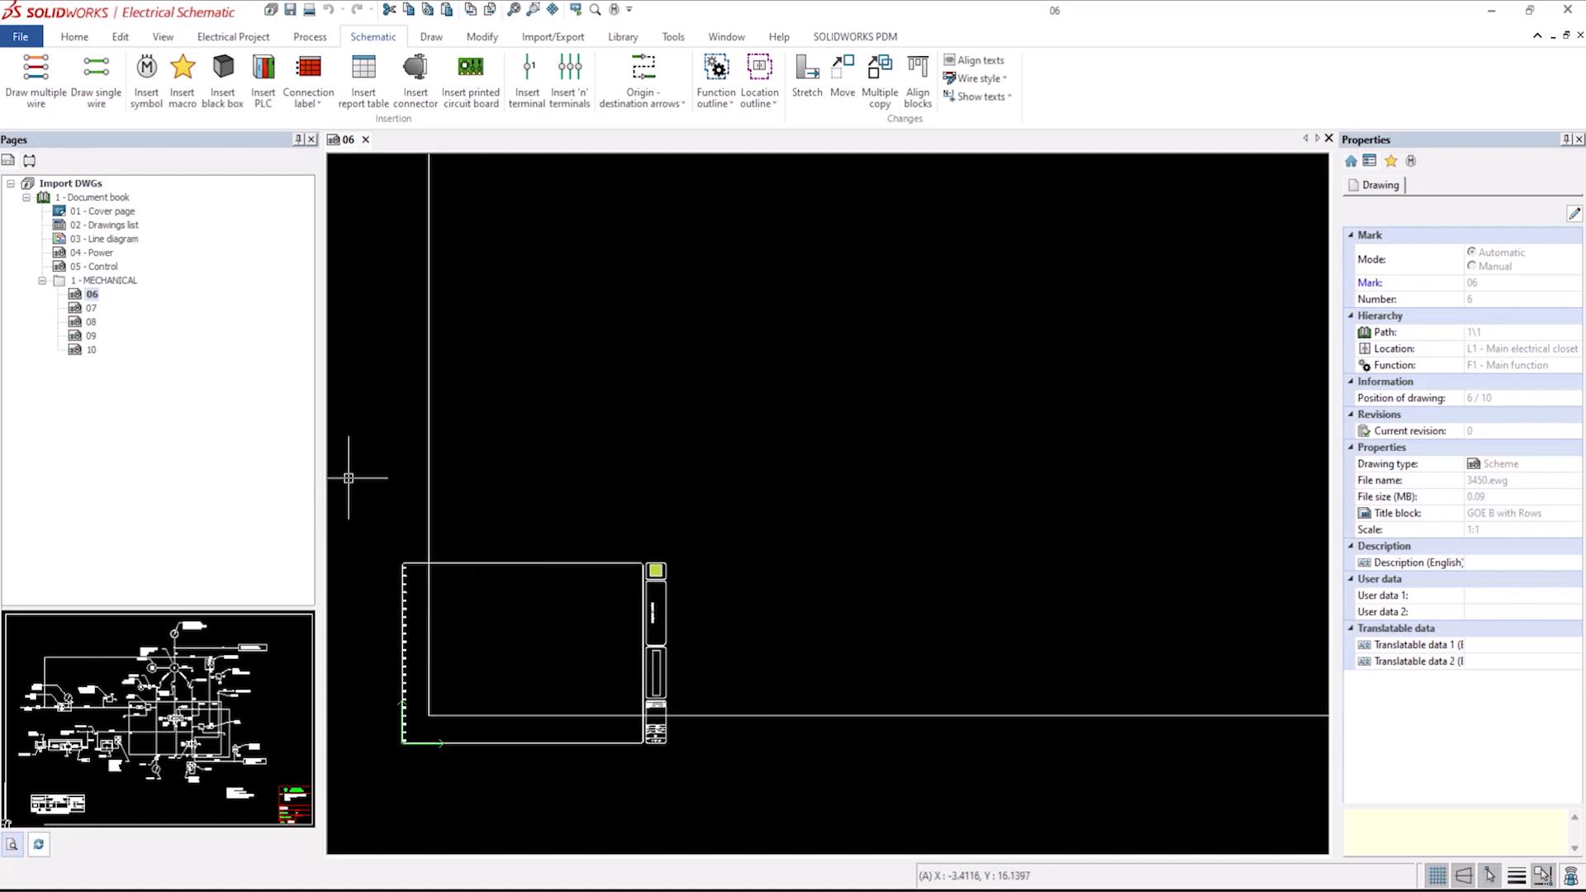
Remove the title block from drawings 06 to 10, confirming the removal.
click(75, 296)
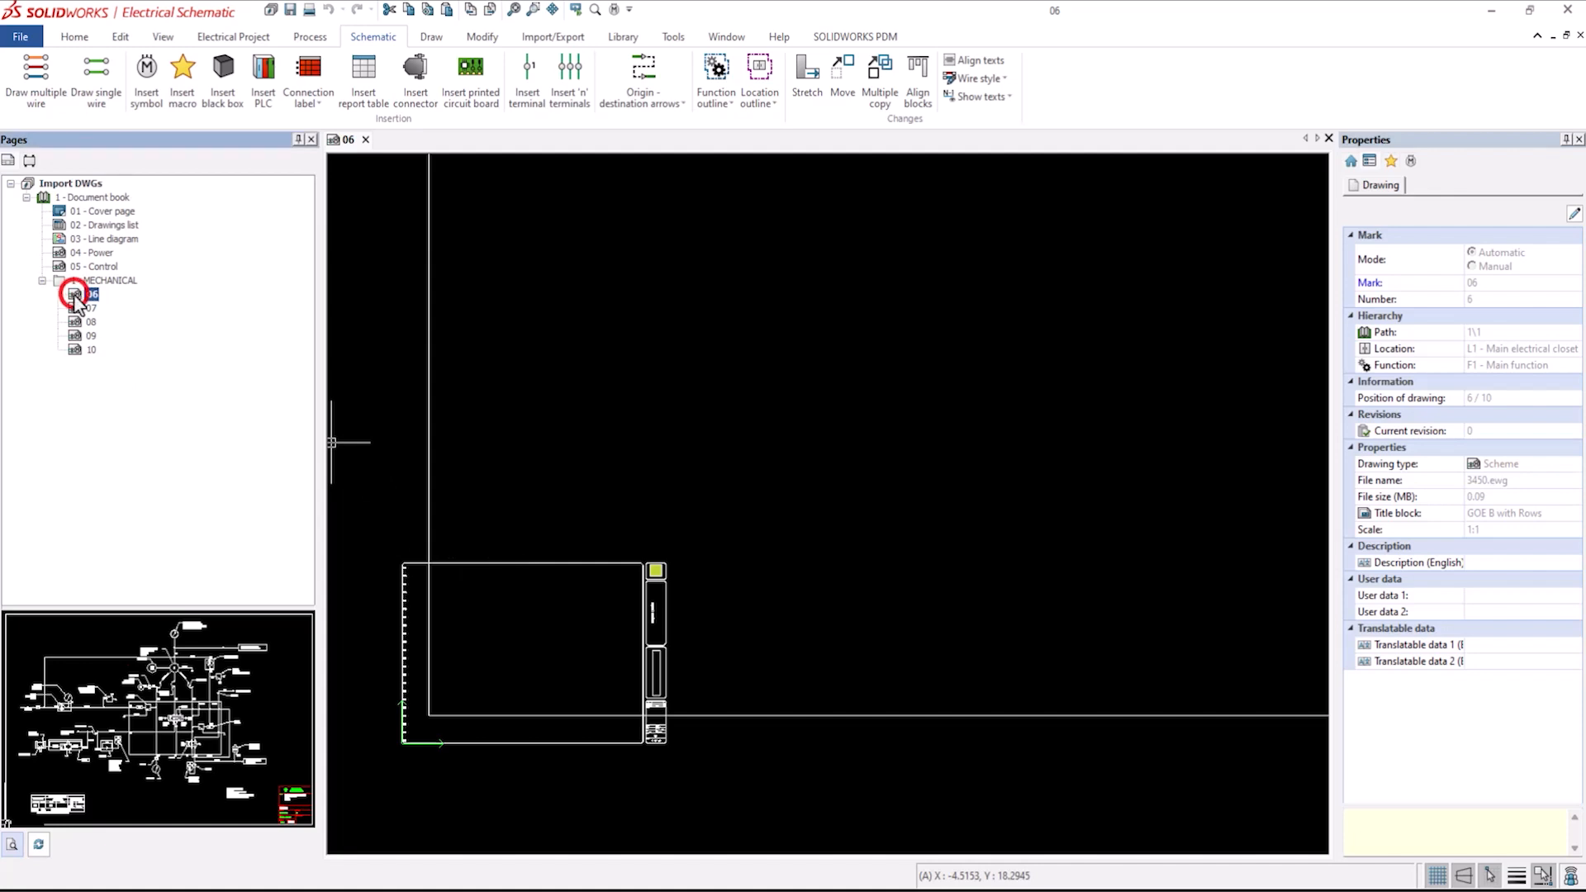
shift+click(90, 348)
right_click(93, 346)
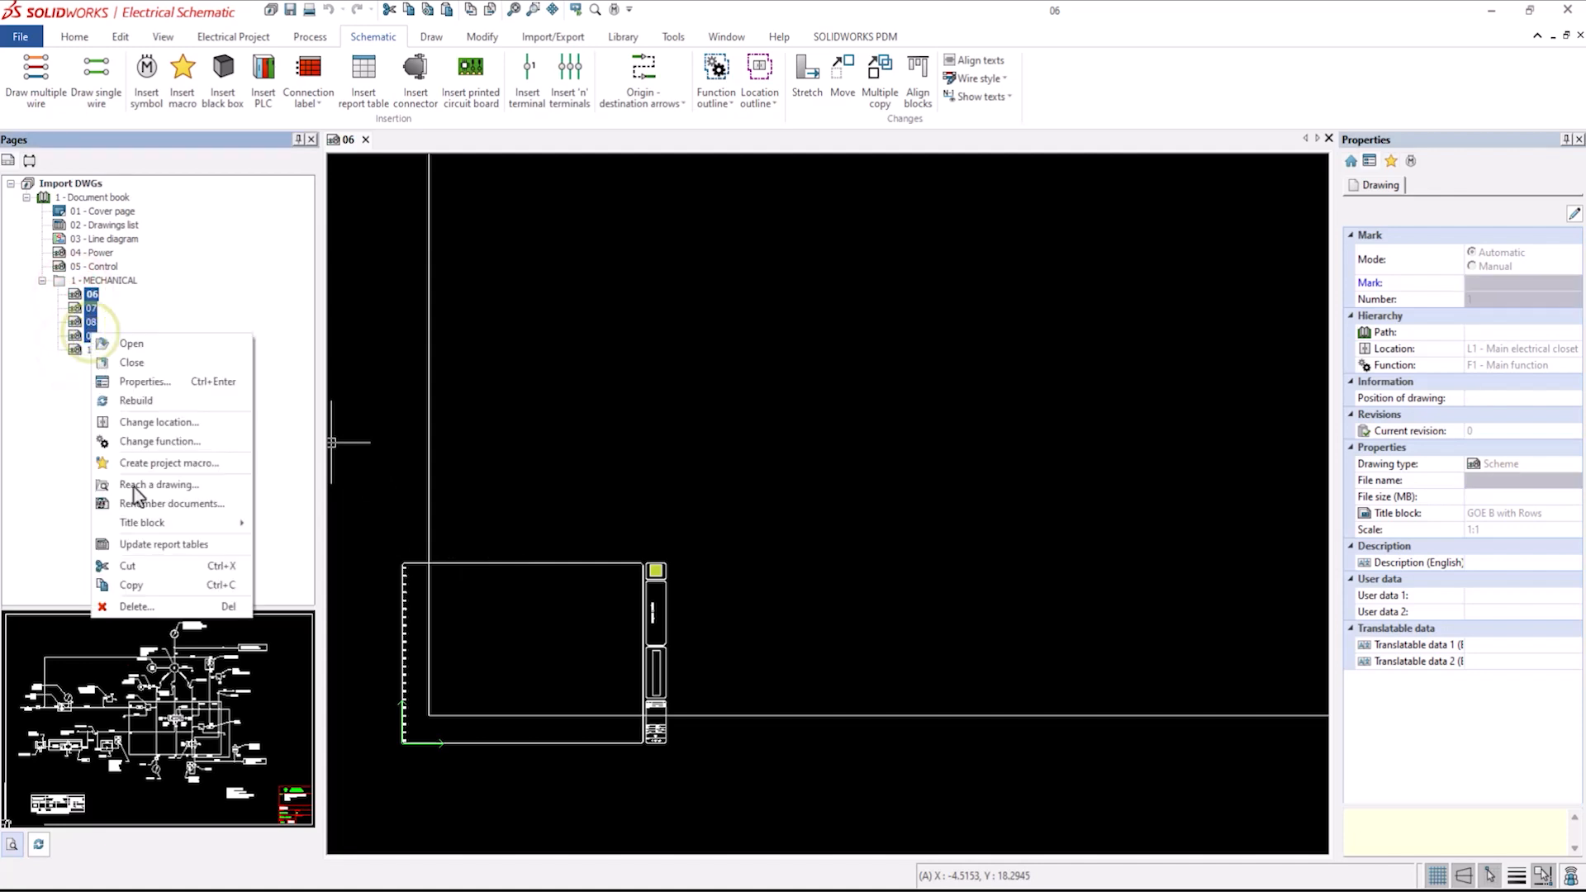
click(165, 523)
click(319, 570)
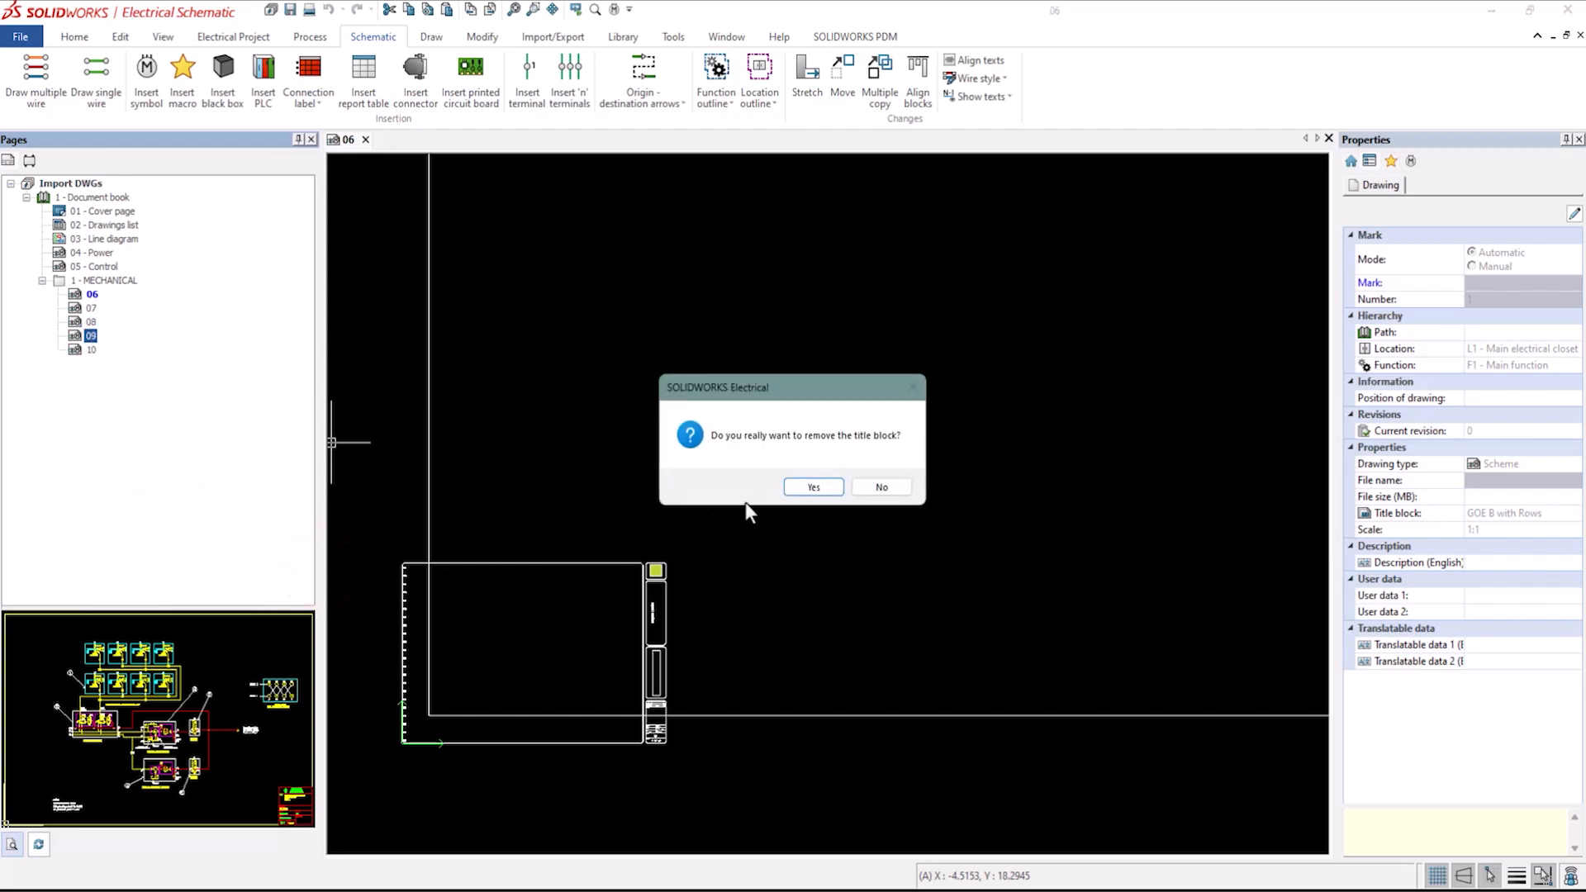
click(808, 492)
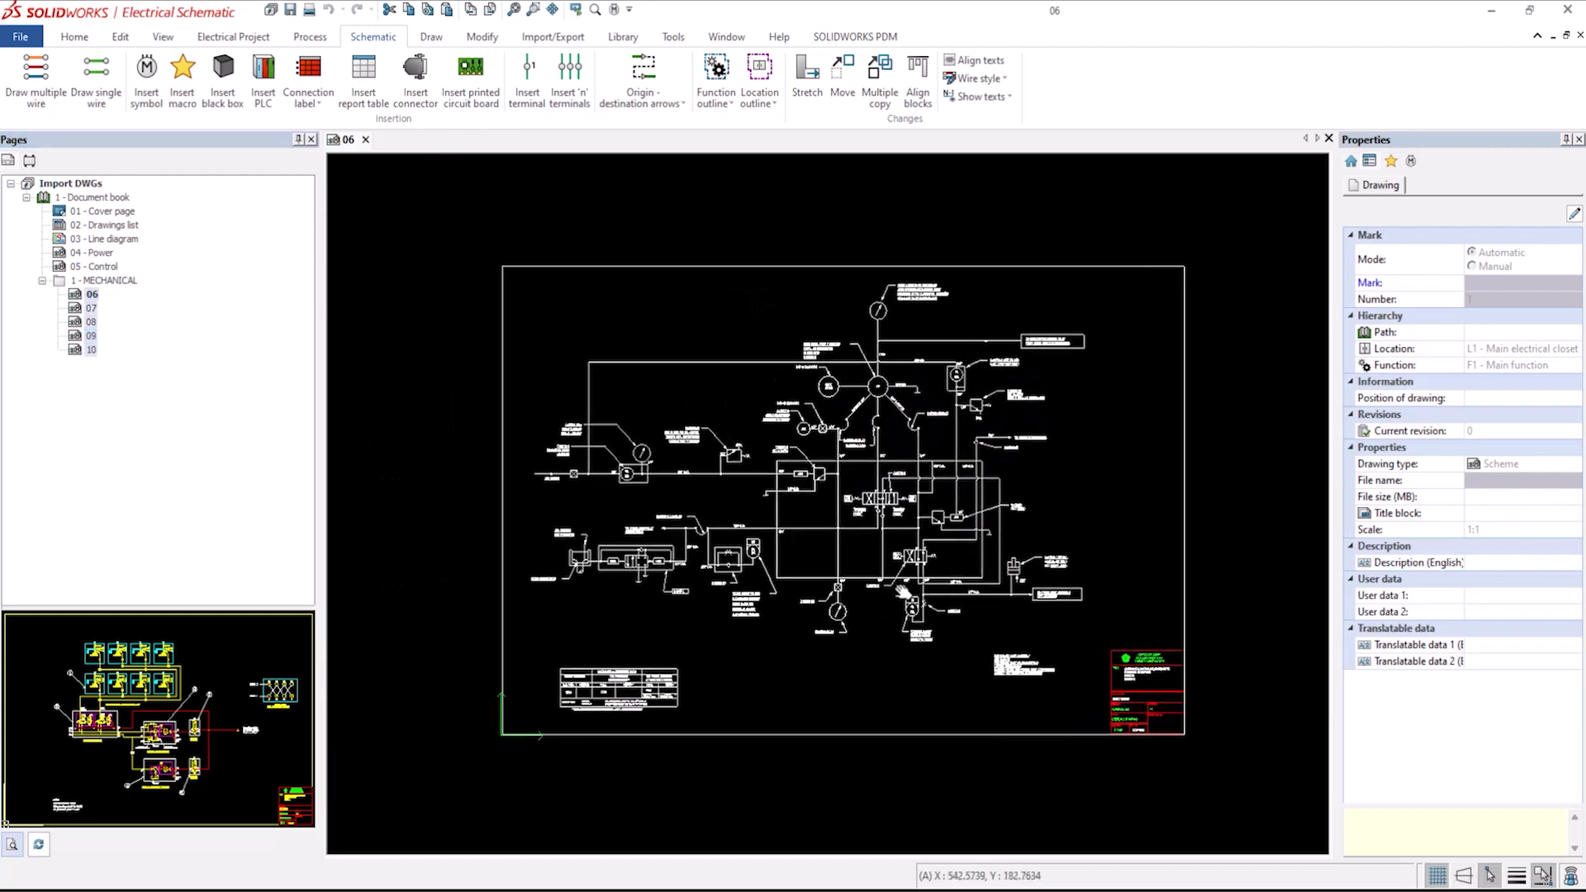
Browse the Pneumatic, Hydraulic and Process and instrumentation symbol classes in Symbol management, then close it.
scroll(905, 591, up, 3)
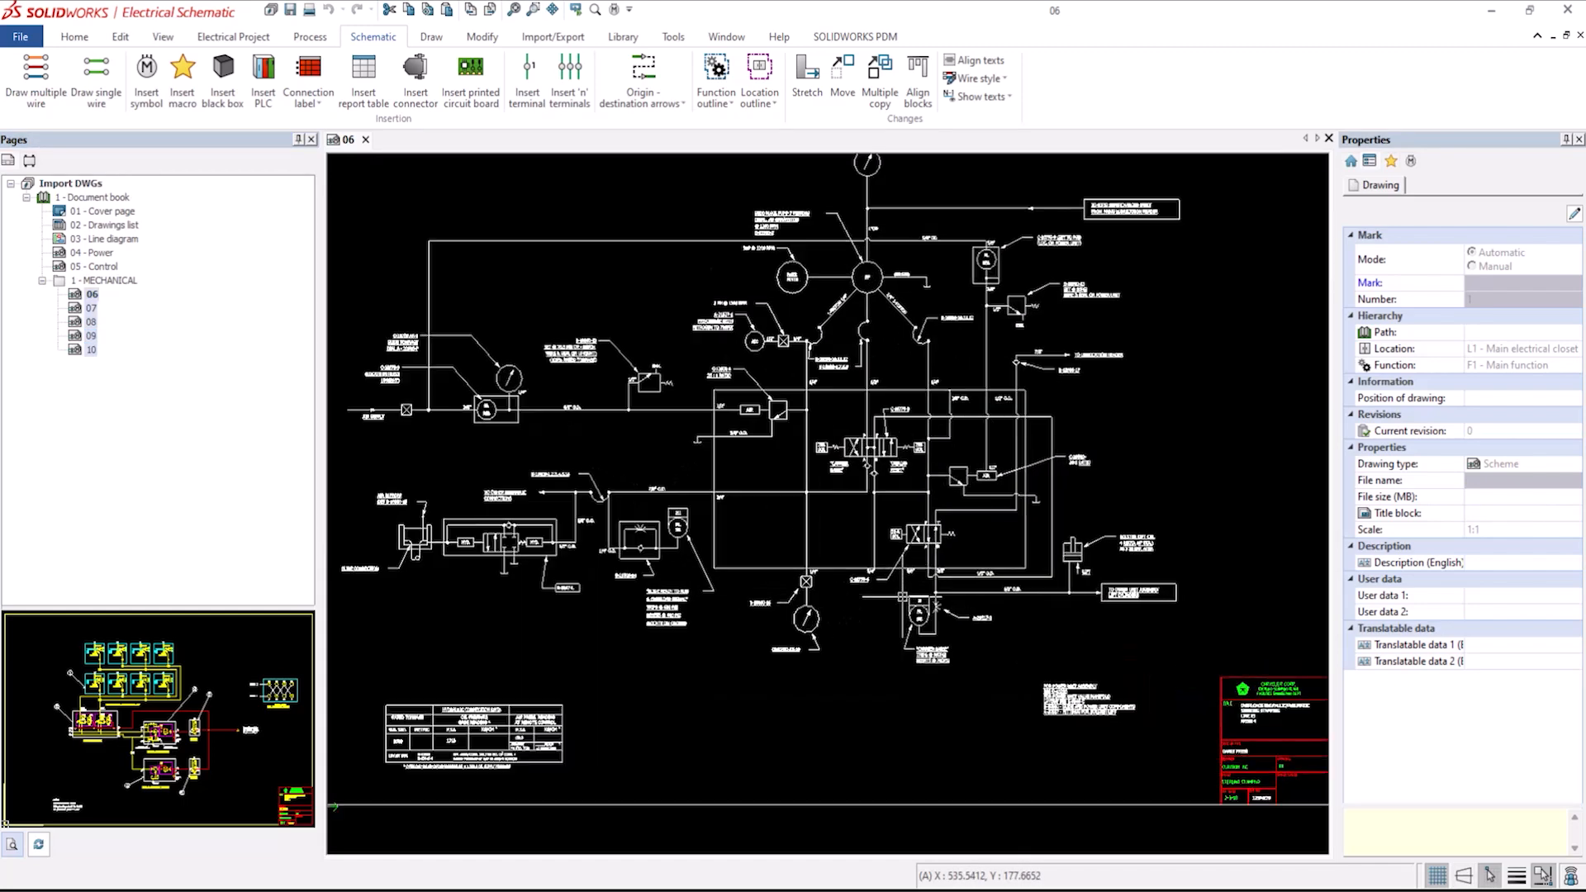
middle_drag(904, 592, 930, 594)
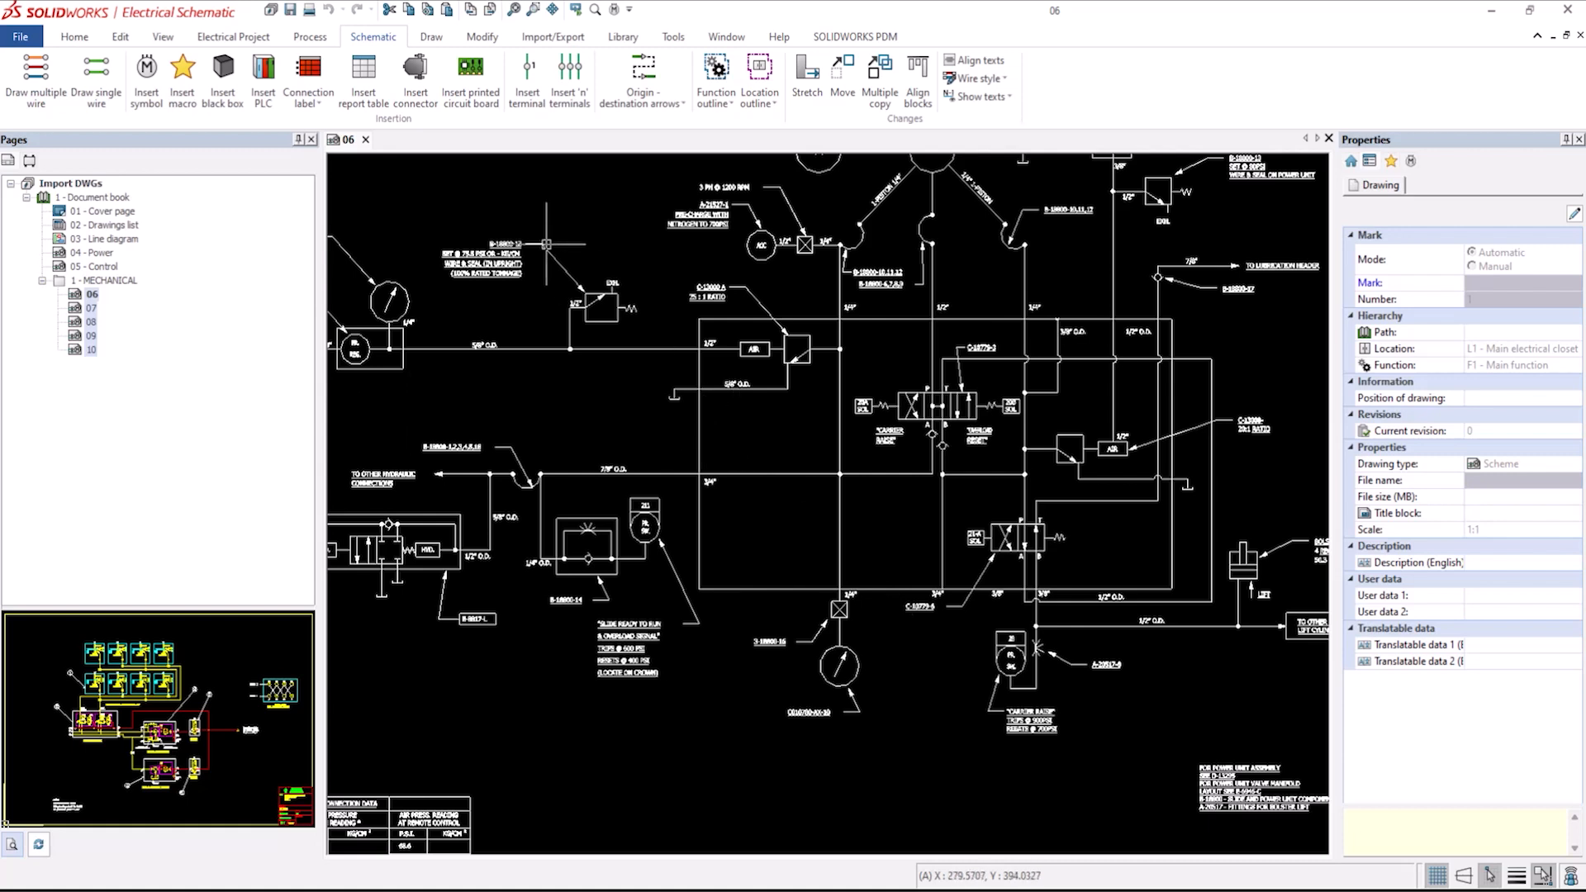
click(624, 38)
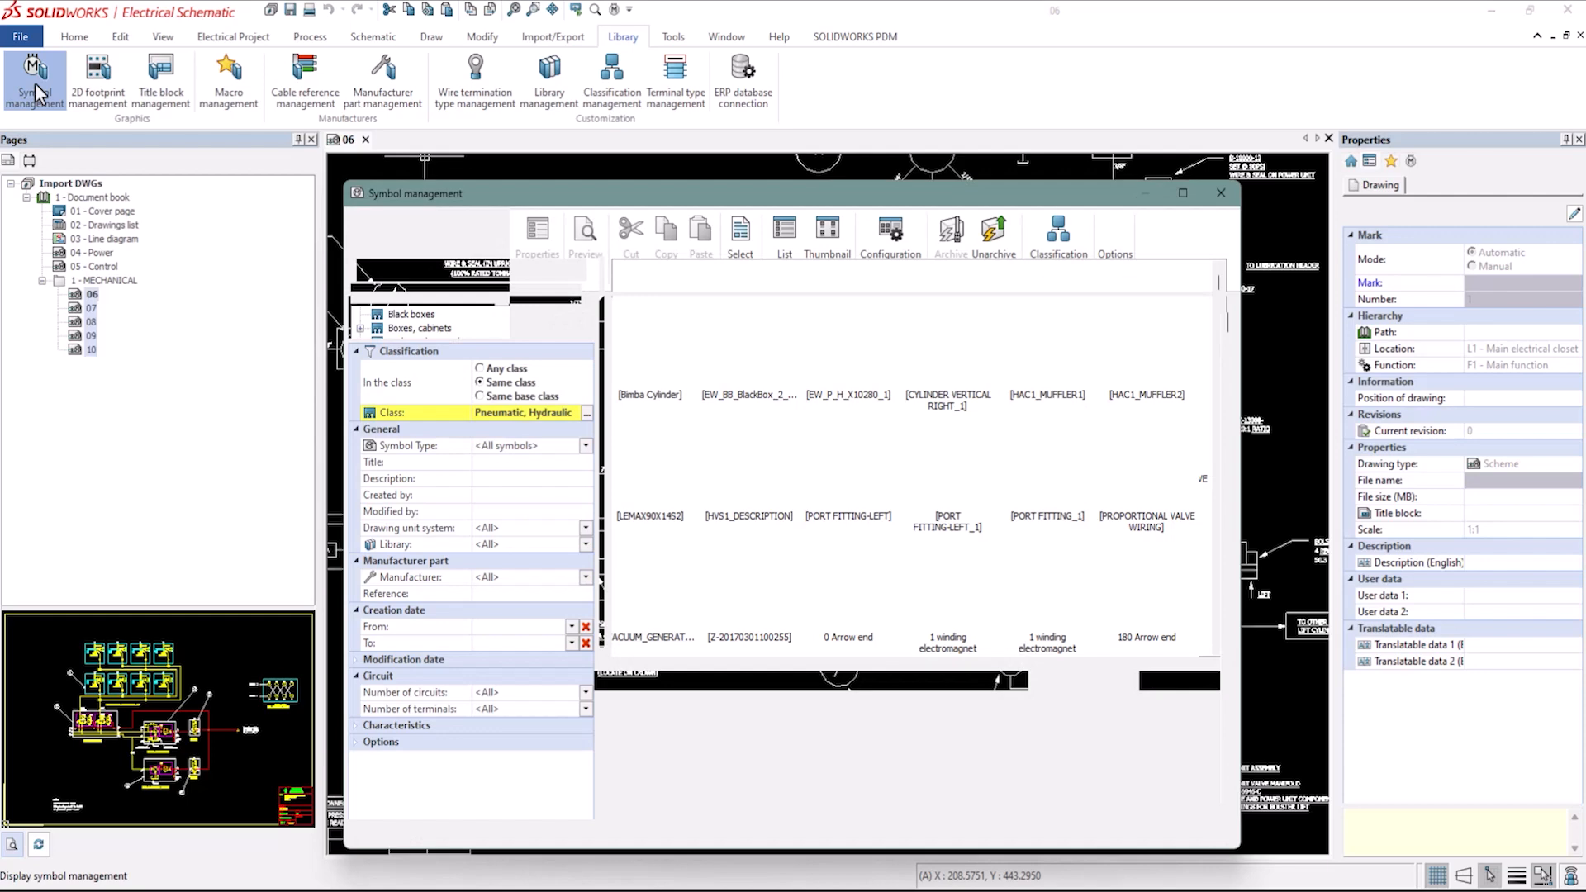
drag(594, 197, 597, 135)
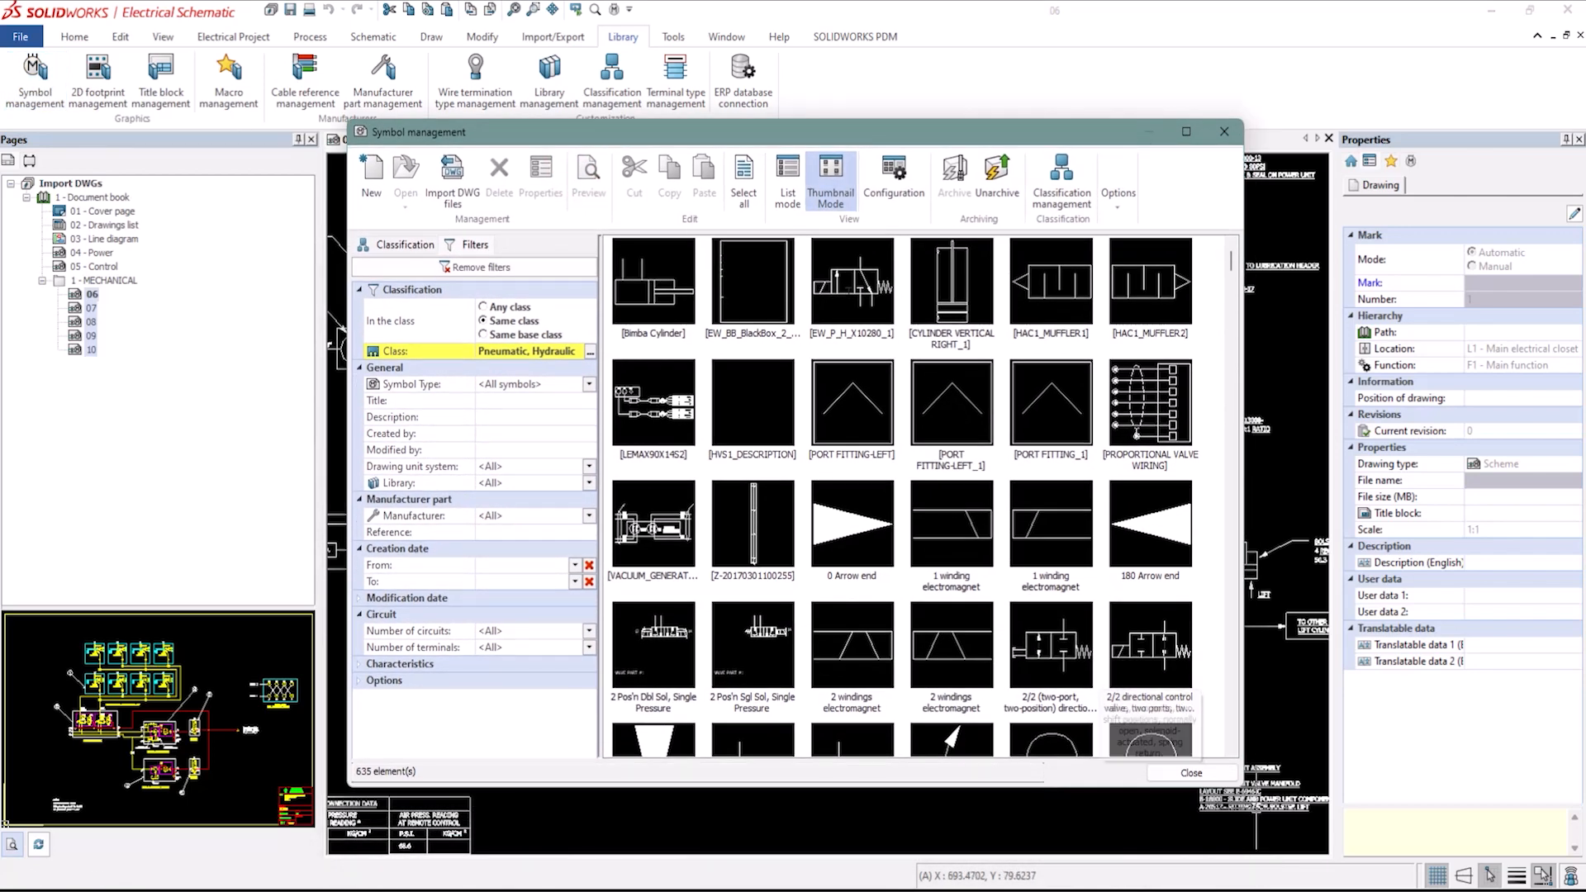
drag(1245, 787, 1387, 786)
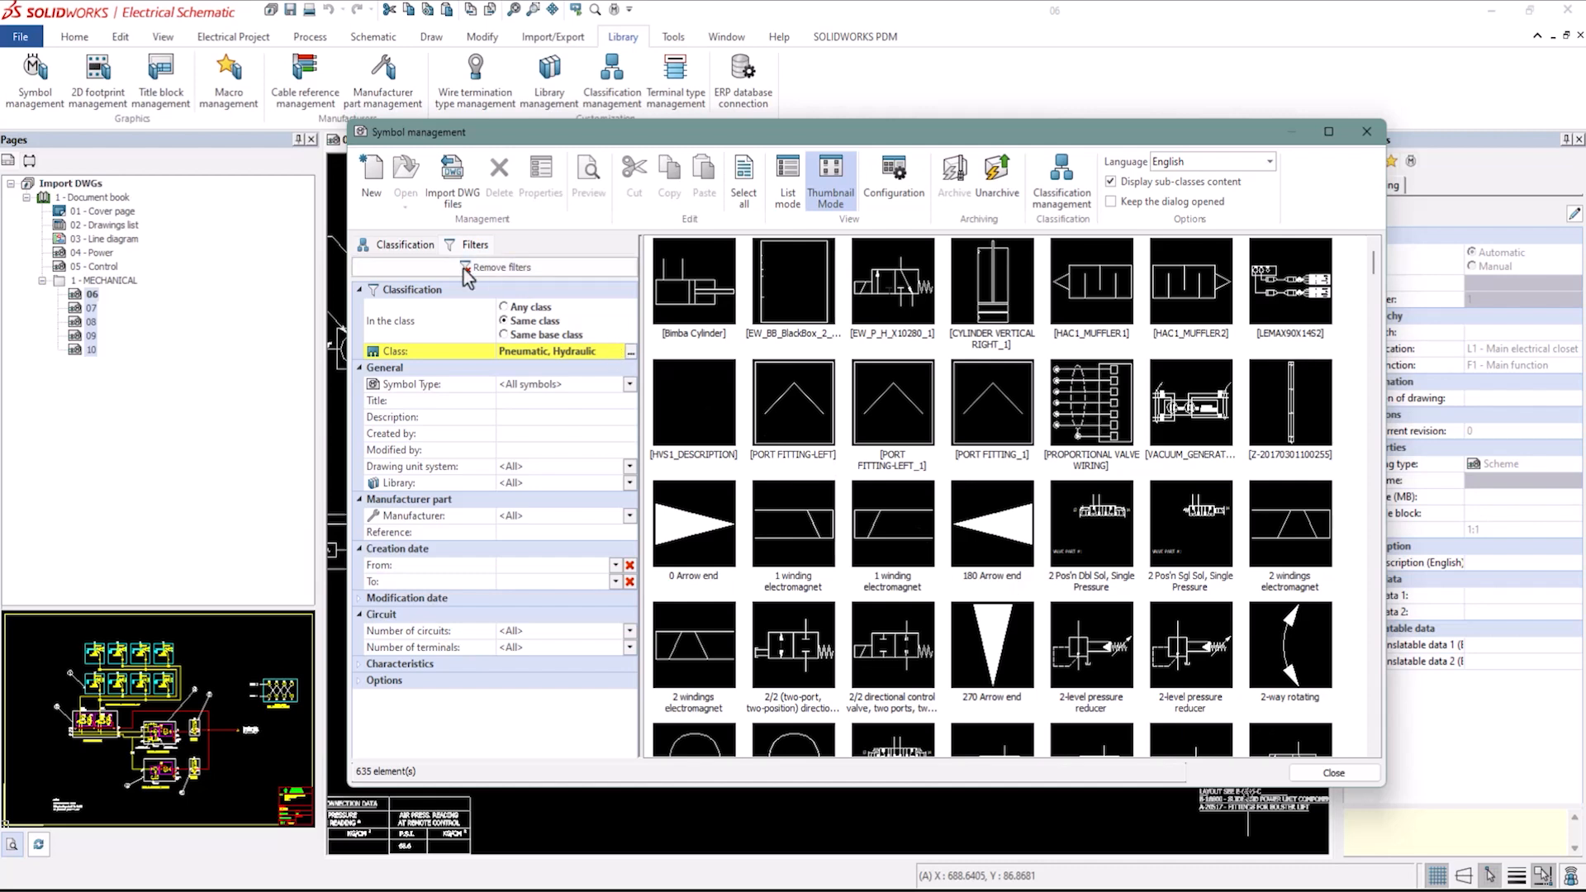
click(412, 245)
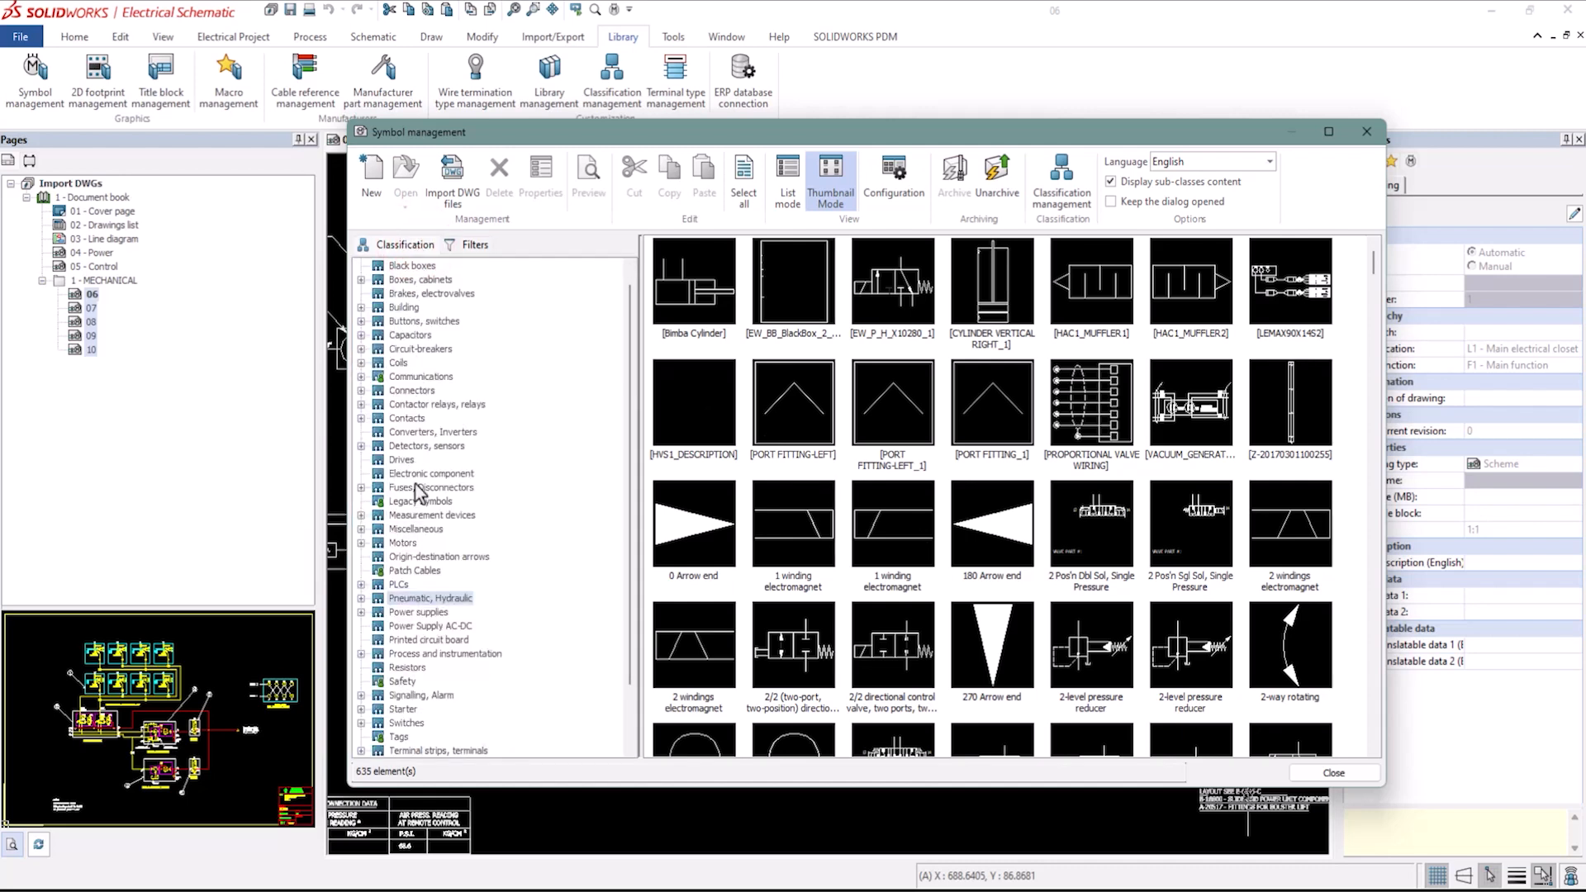
click(418, 600)
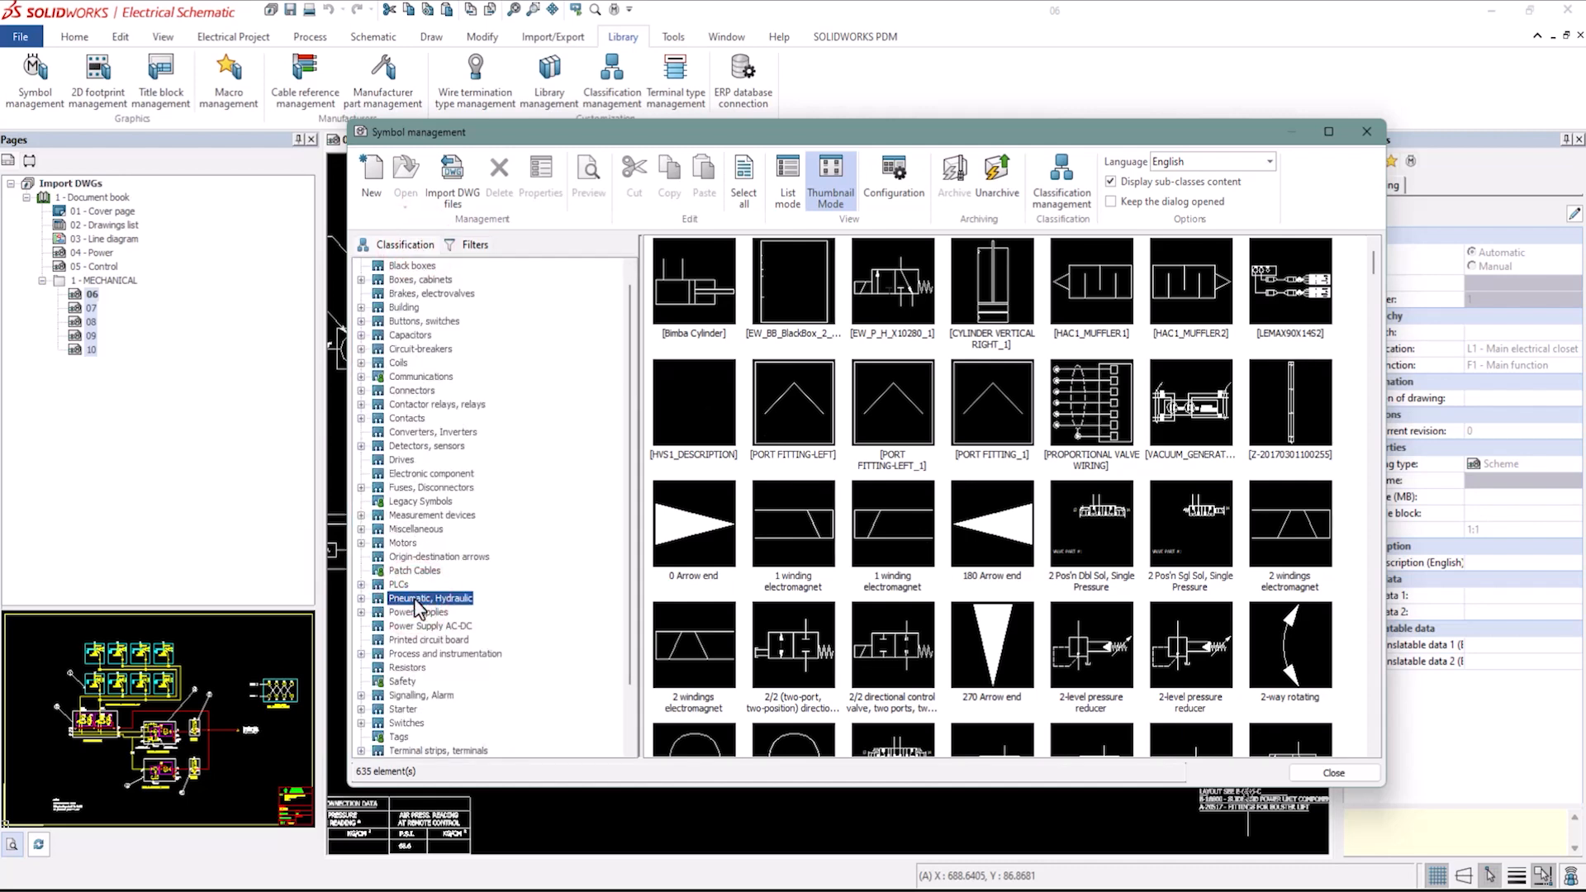
click(423, 654)
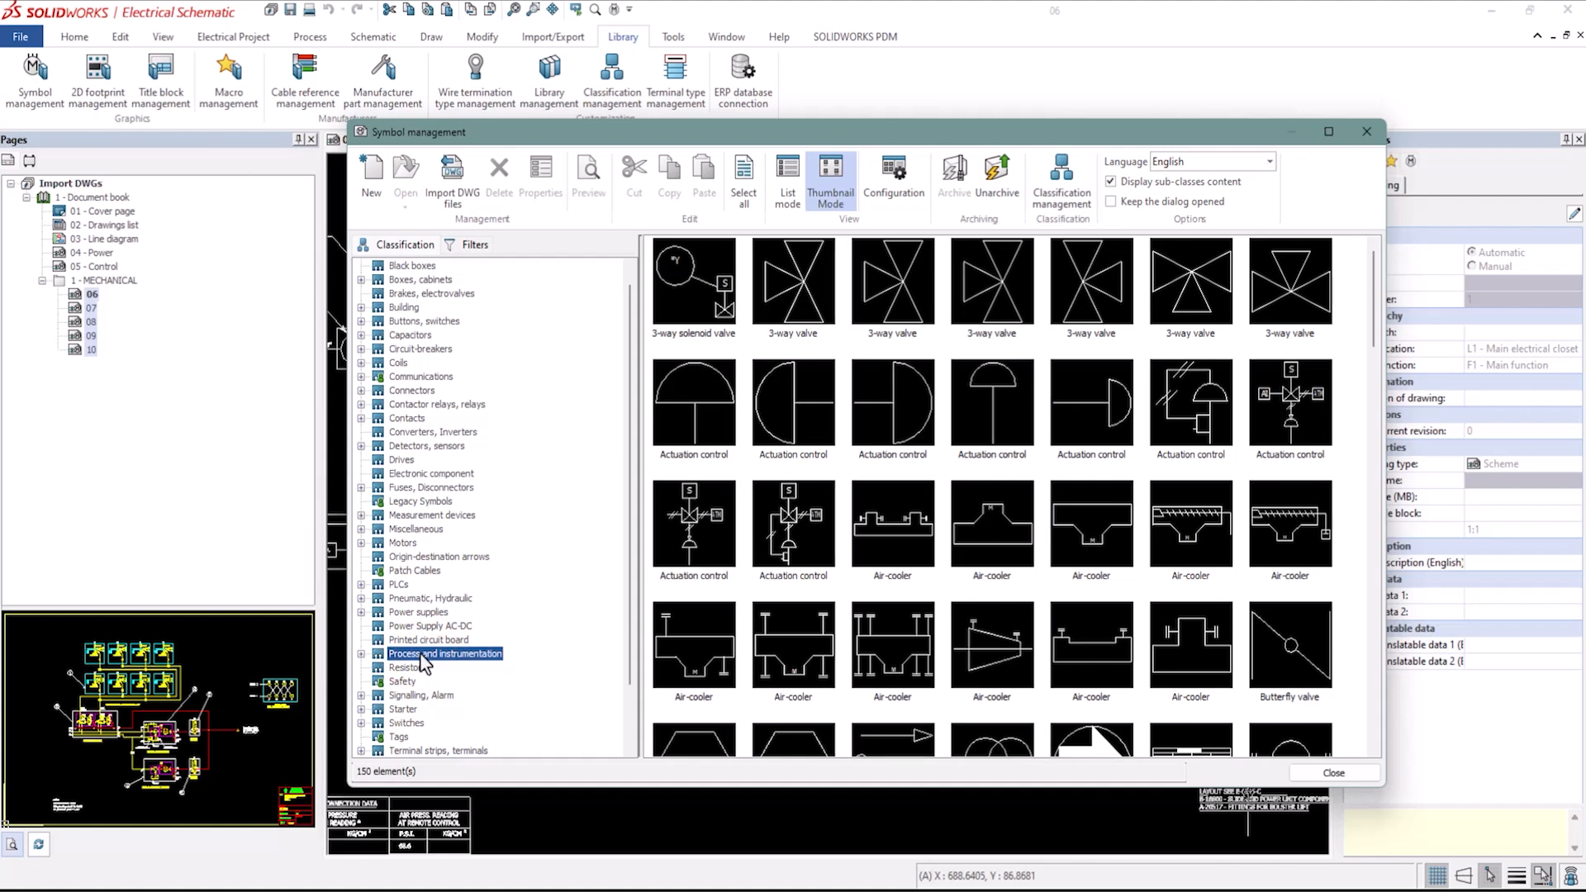
click(1326, 773)
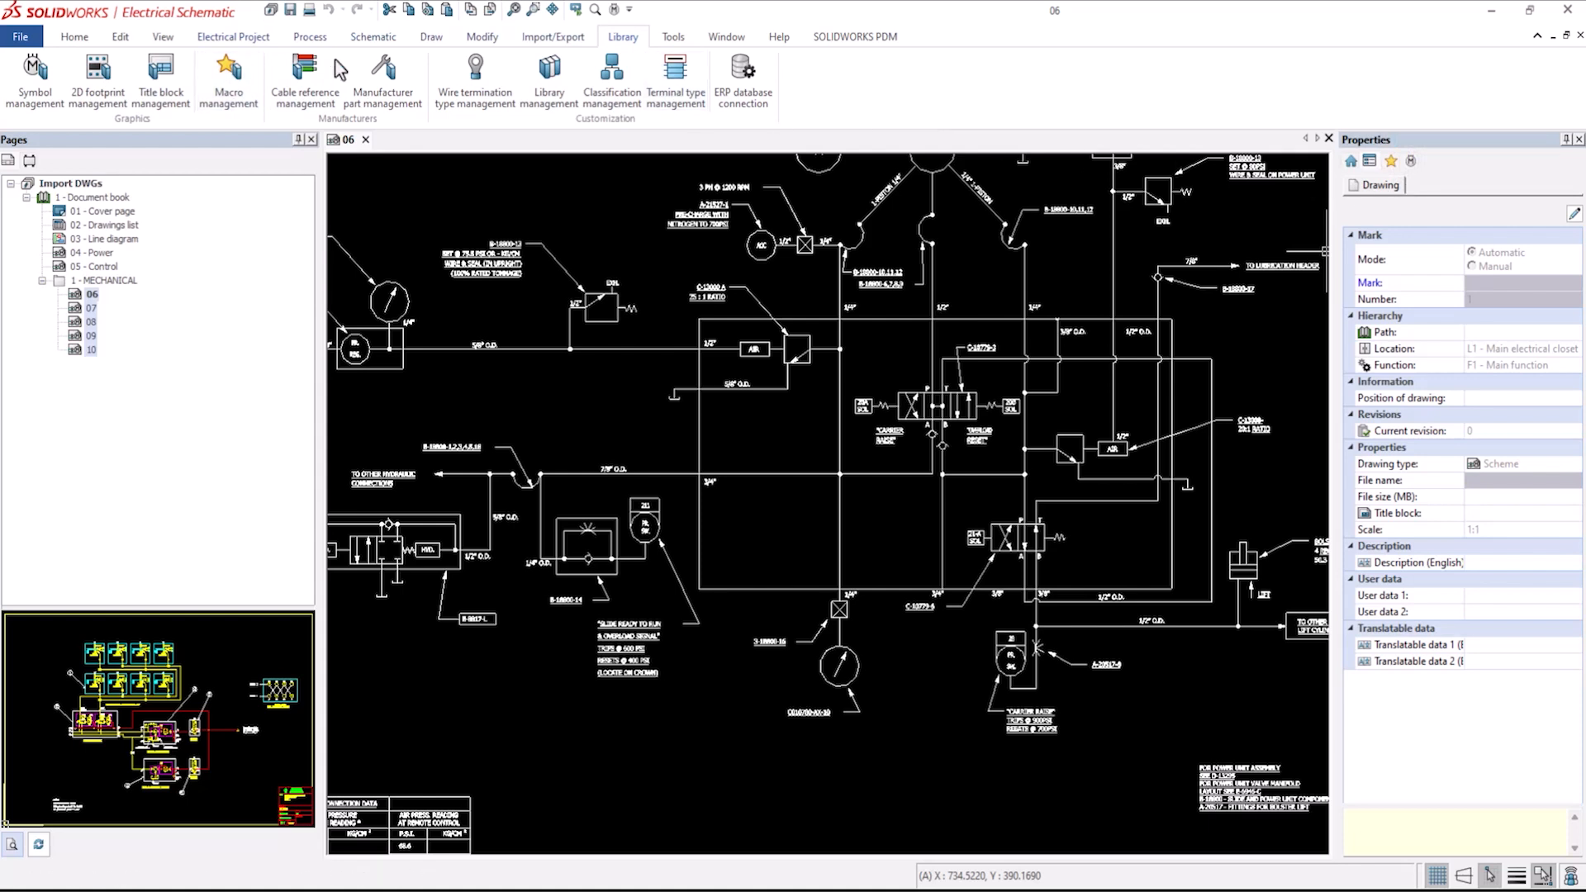
Open the Electrical Content Portal side panel and start signing in to the 3DEXPERIENCE platform with the account e-mail.
click(163, 38)
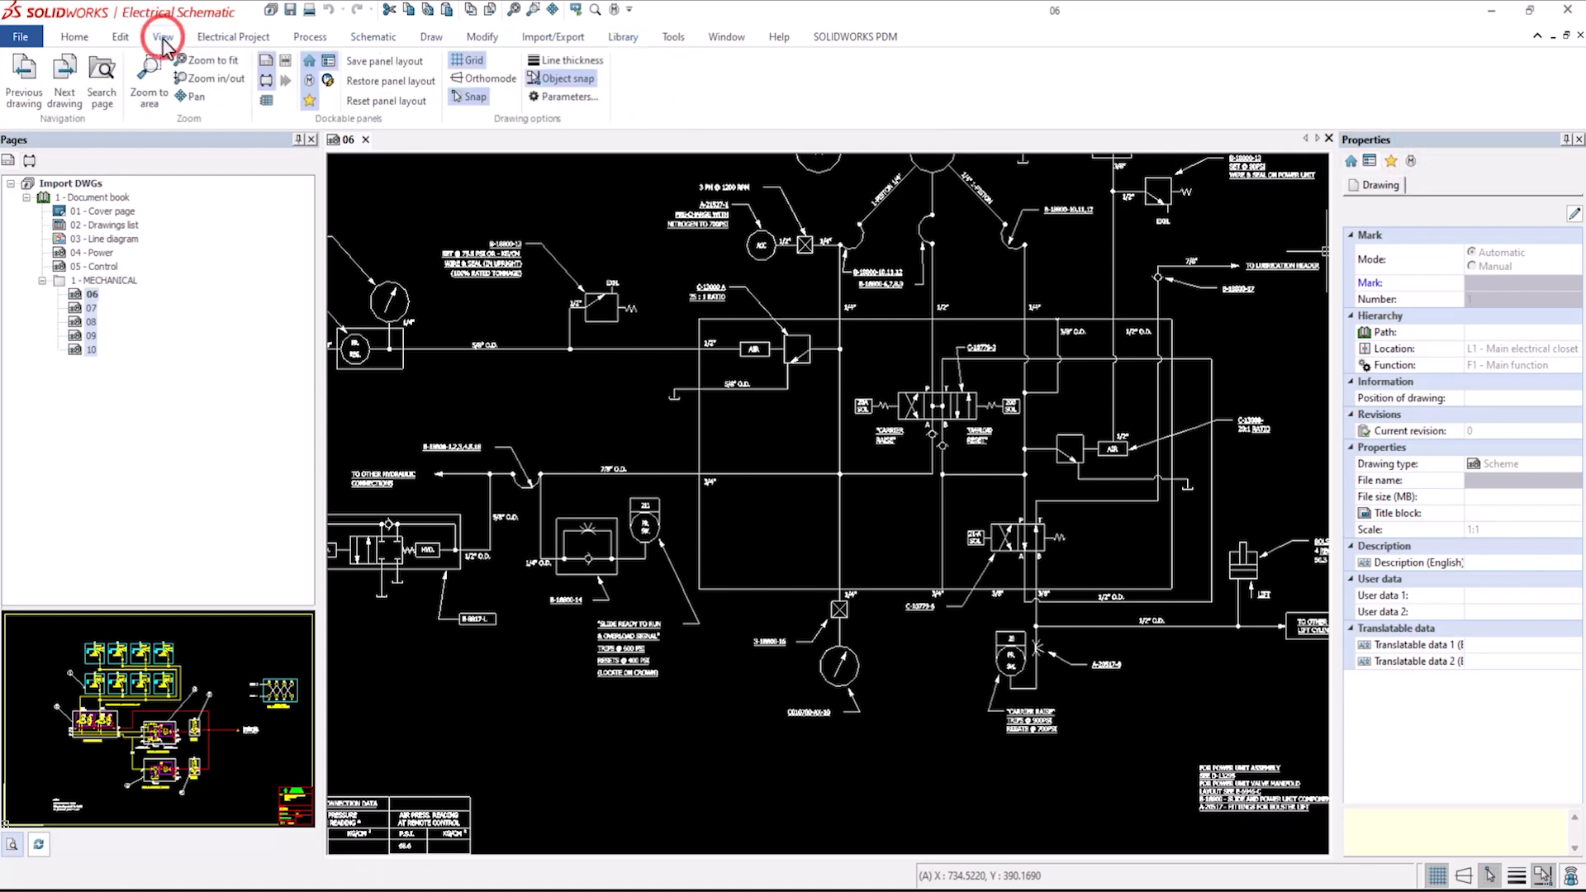
click(328, 86)
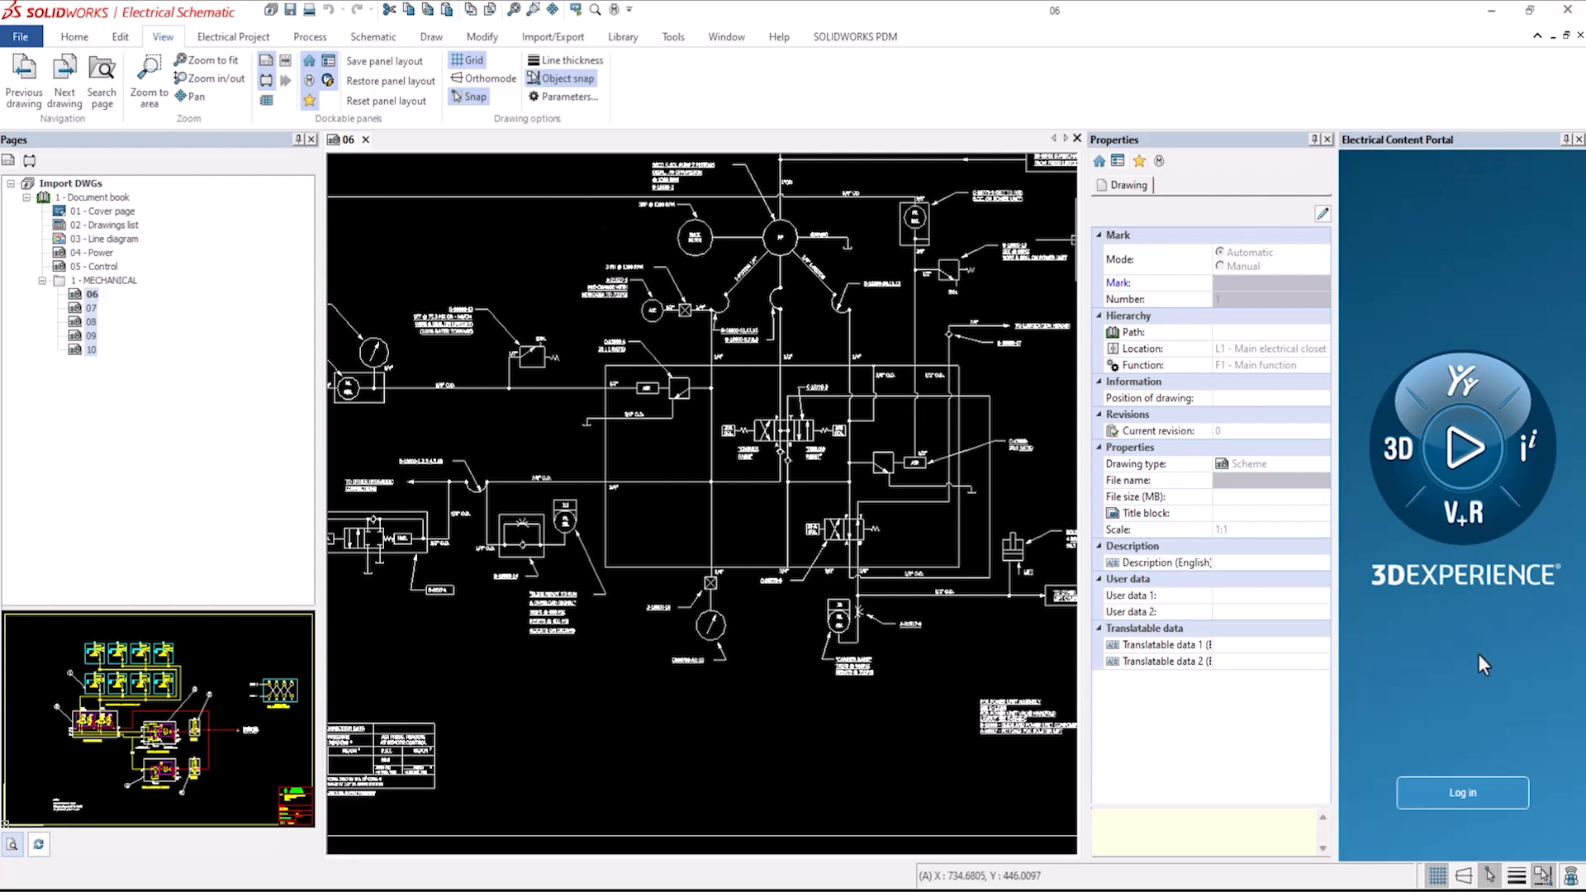
click(1431, 799)
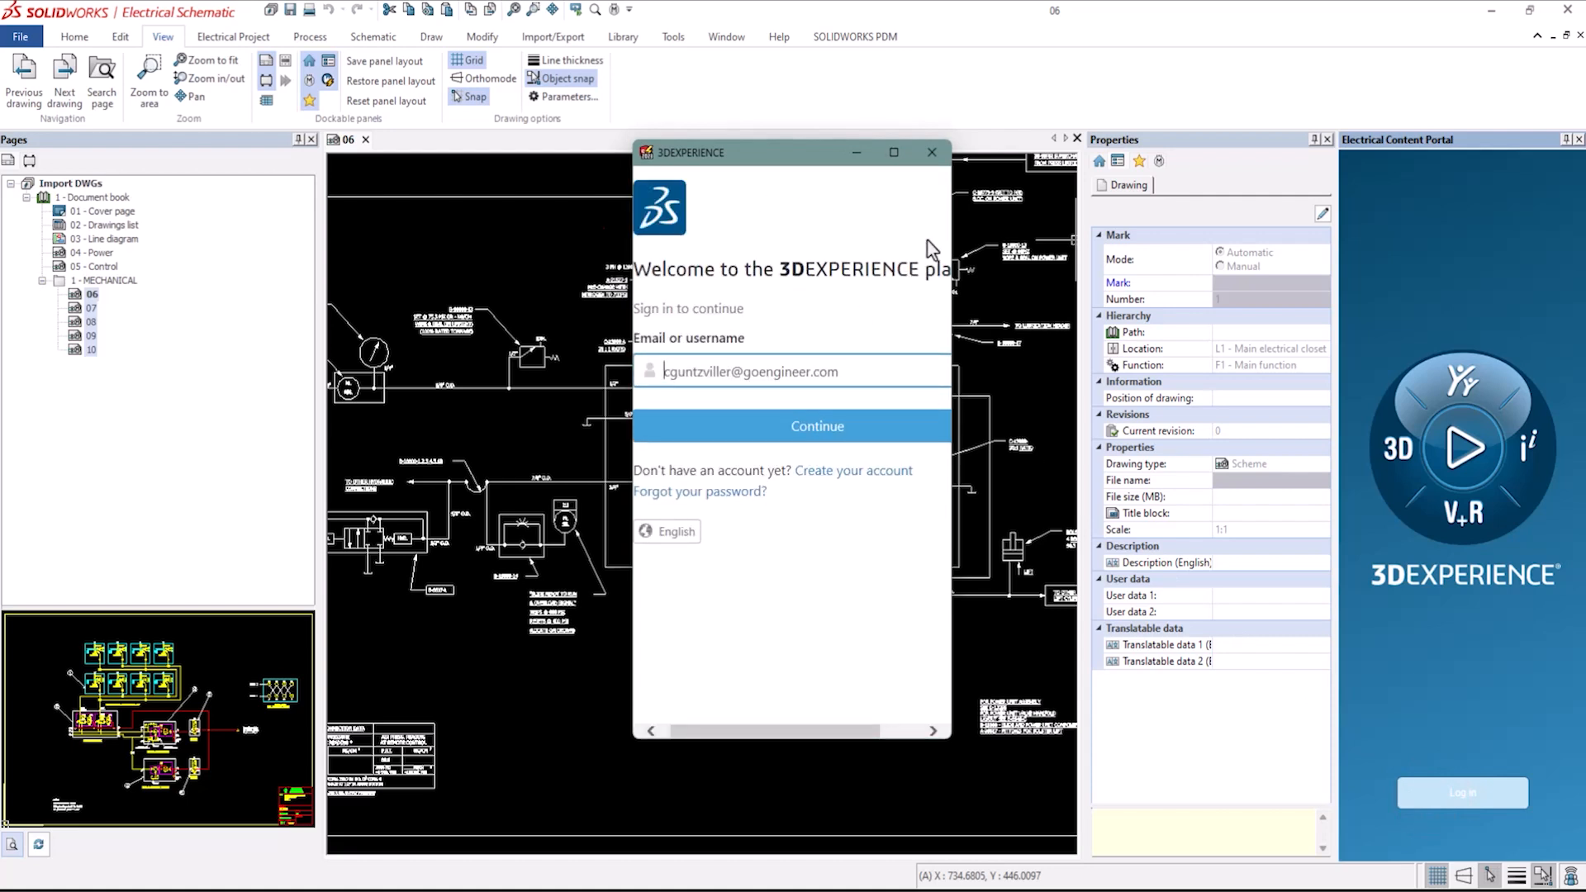
click(952, 224)
drag(953, 223, 1157, 227)
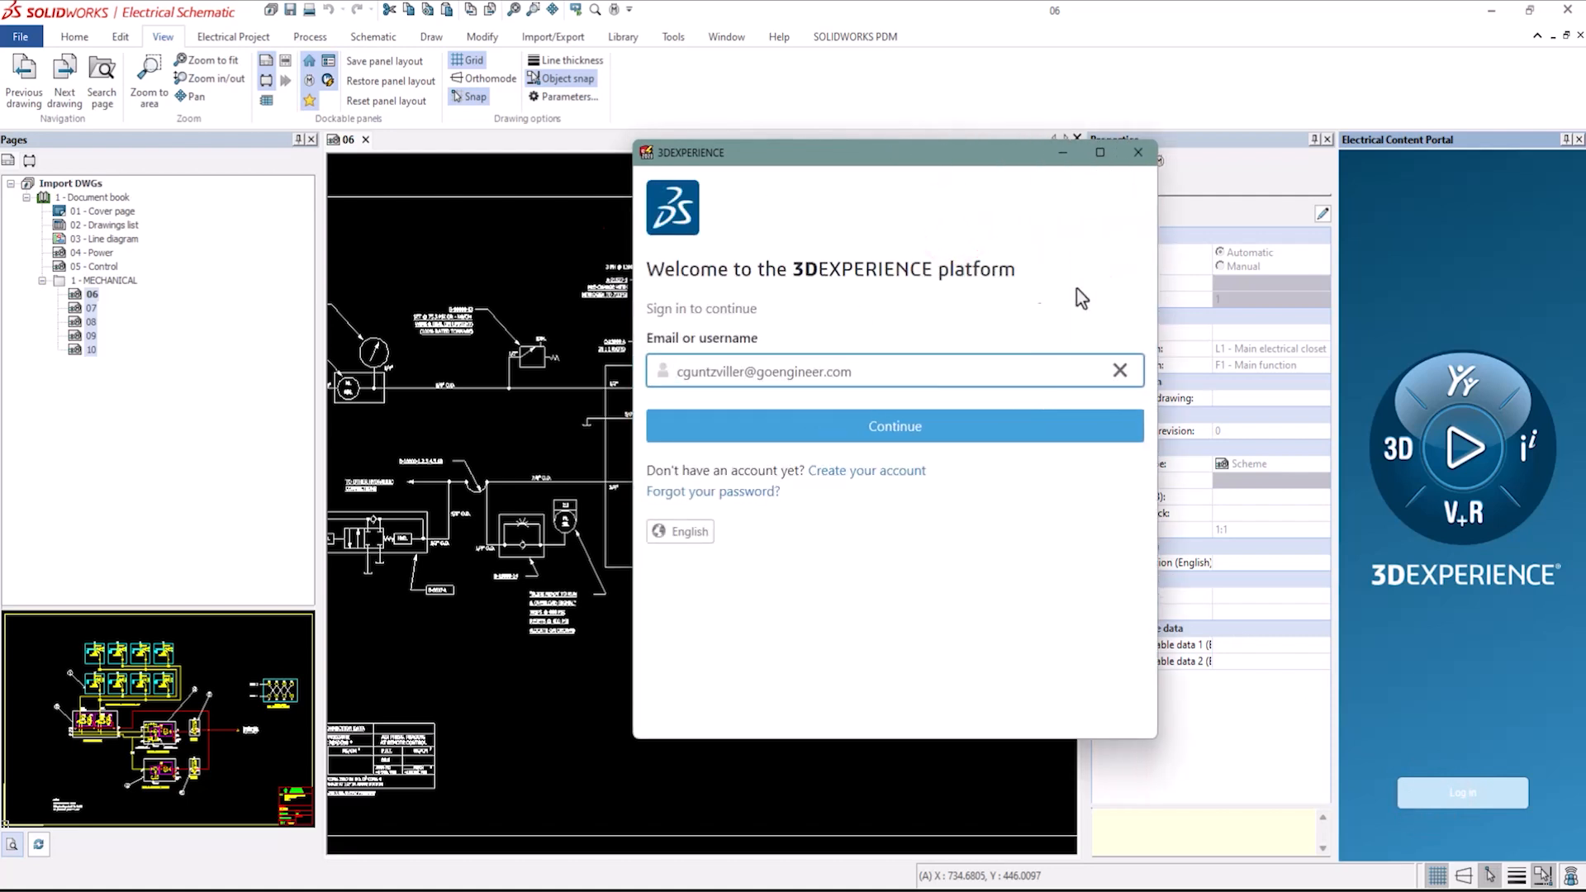
click(770, 427)
click(1139, 153)
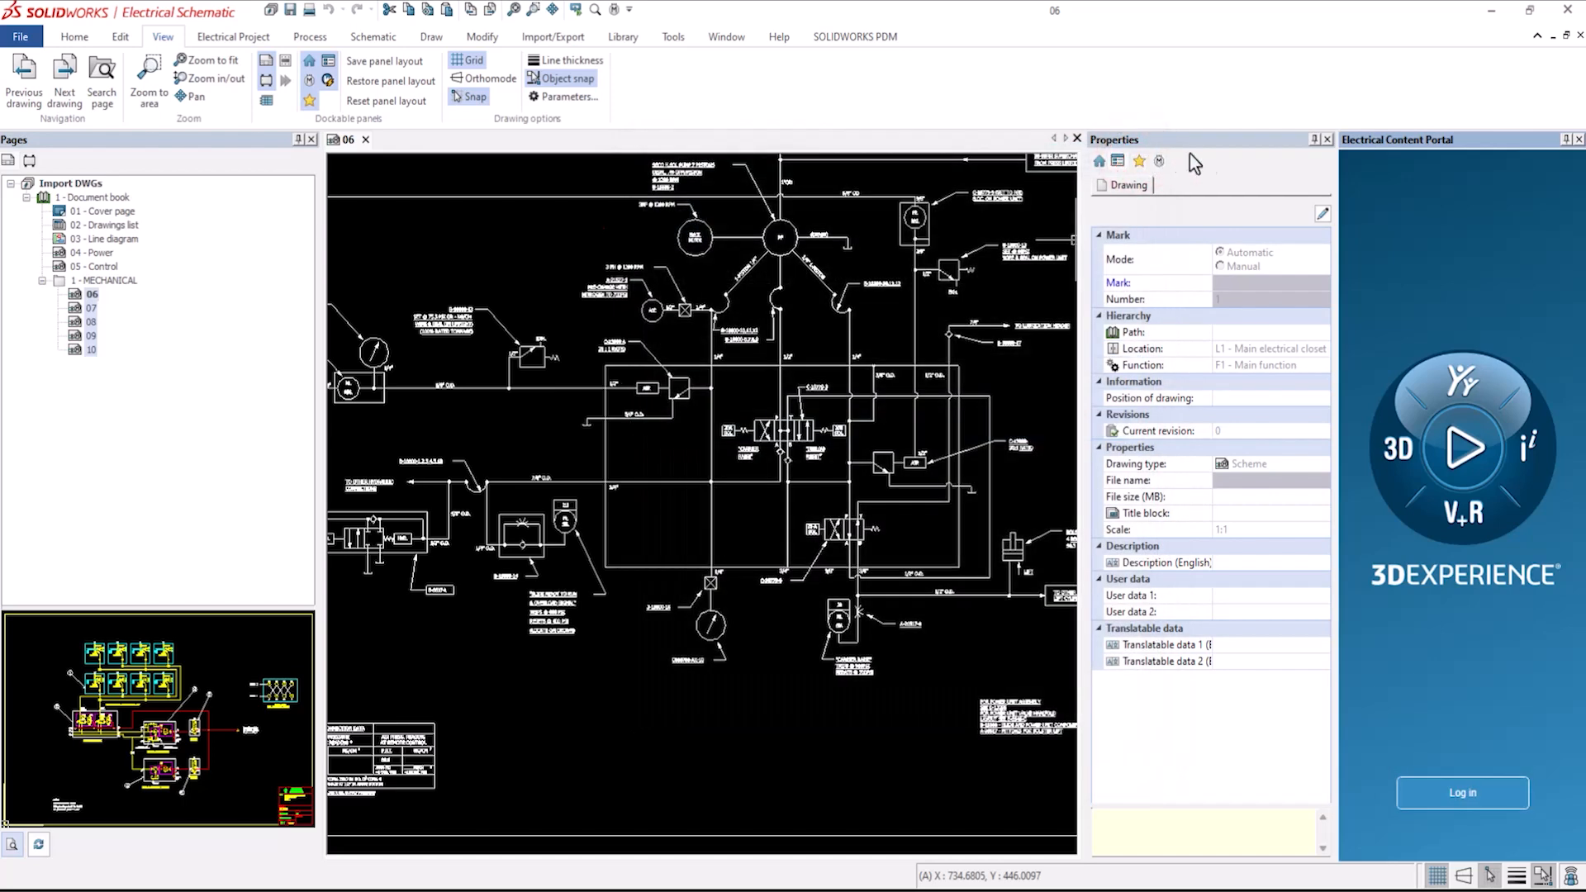
click(1578, 139)
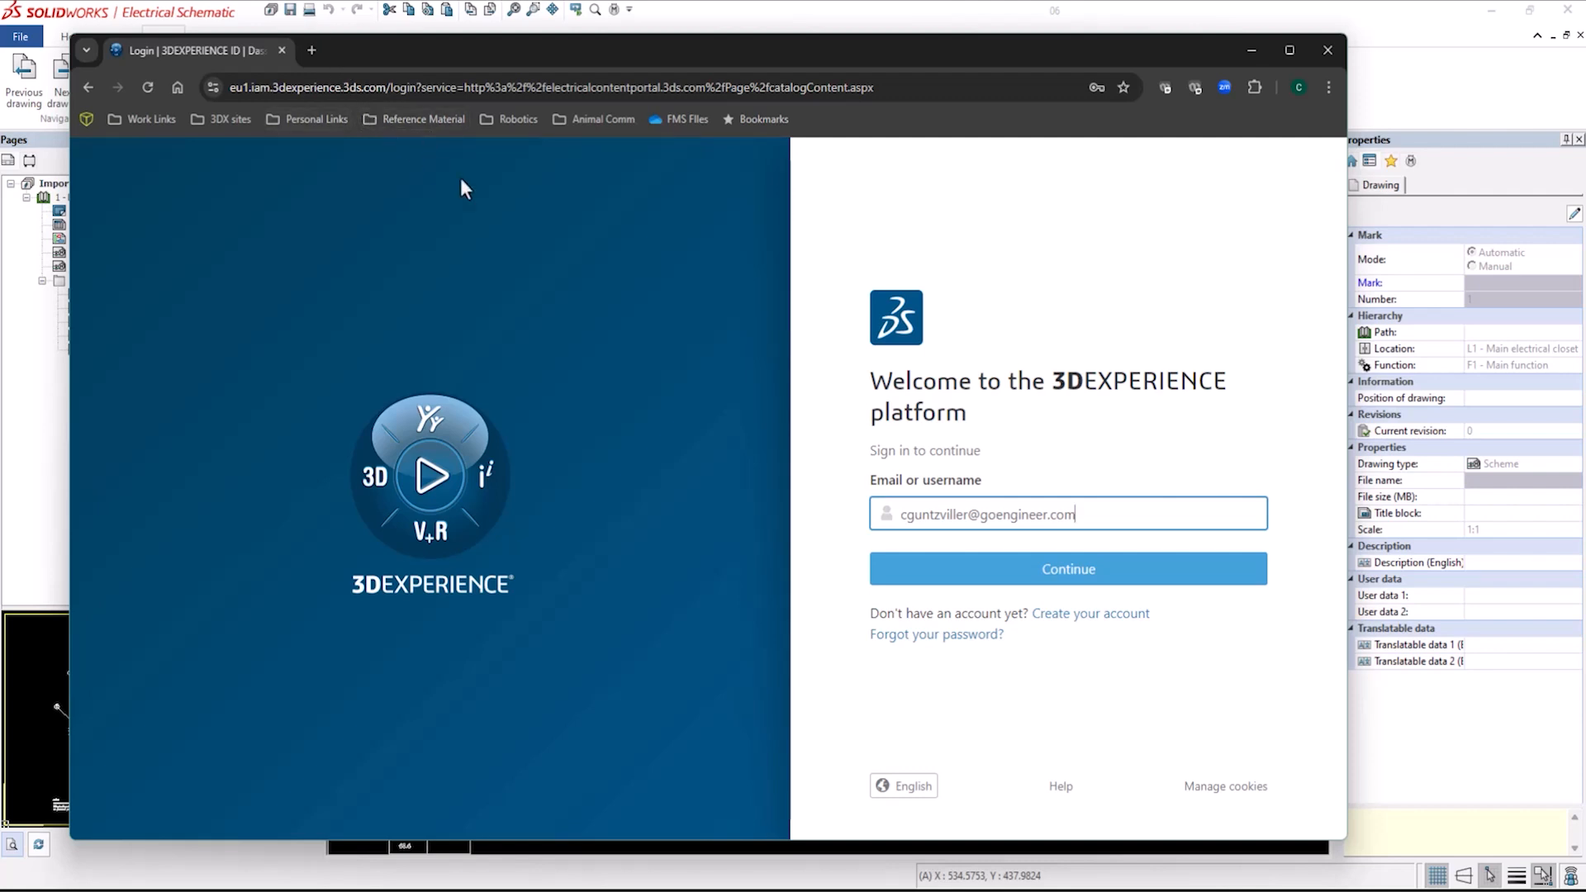
Continue the browser sign-in and log in with the account password.
click(1025, 572)
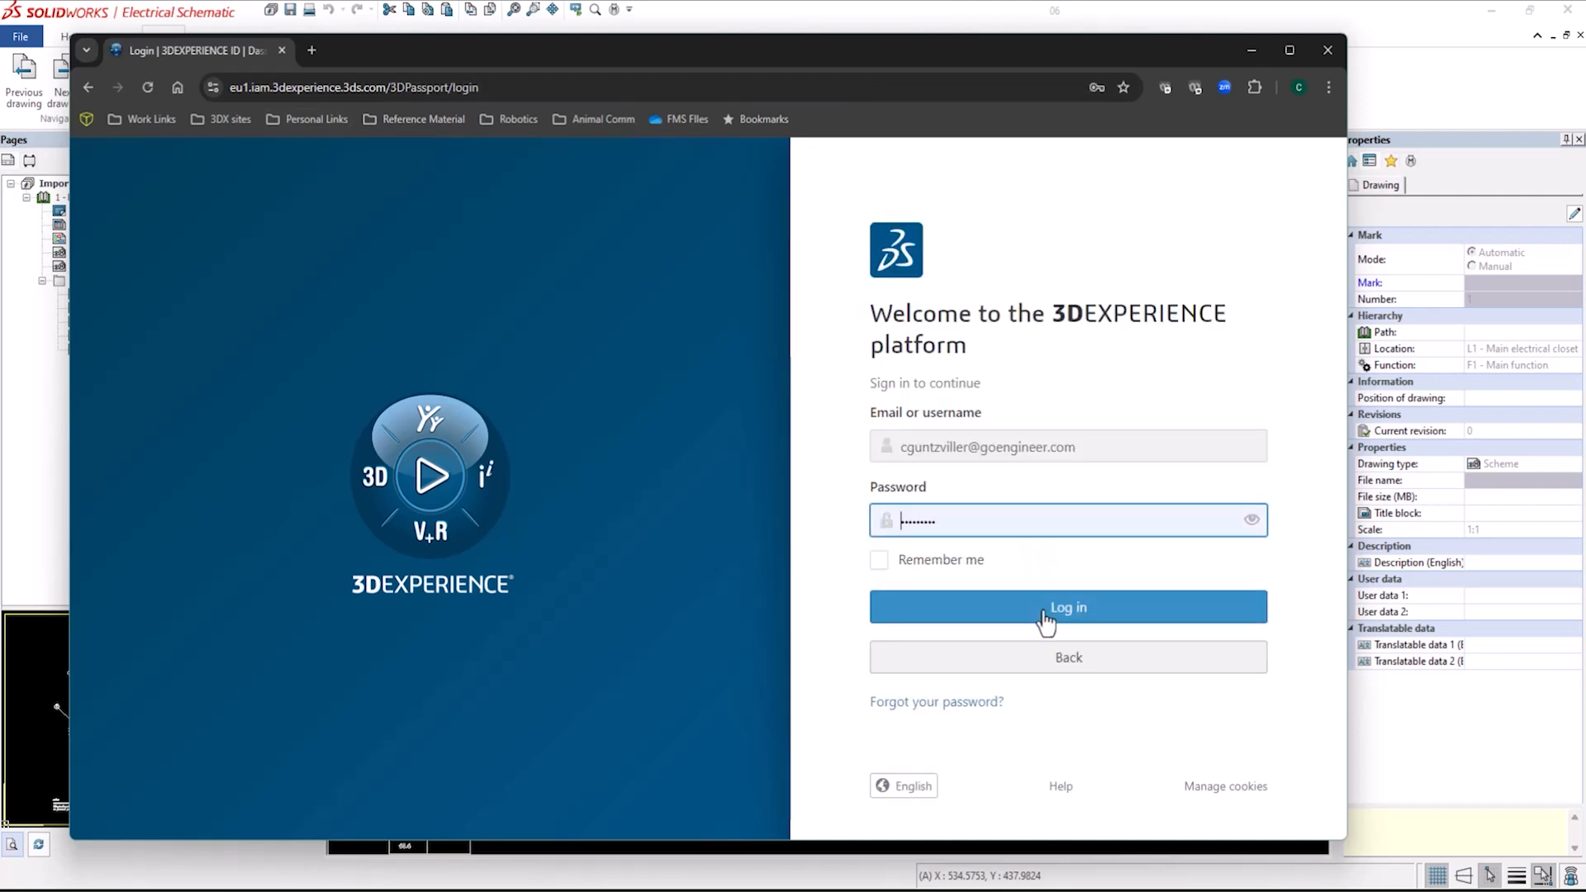
click(1045, 612)
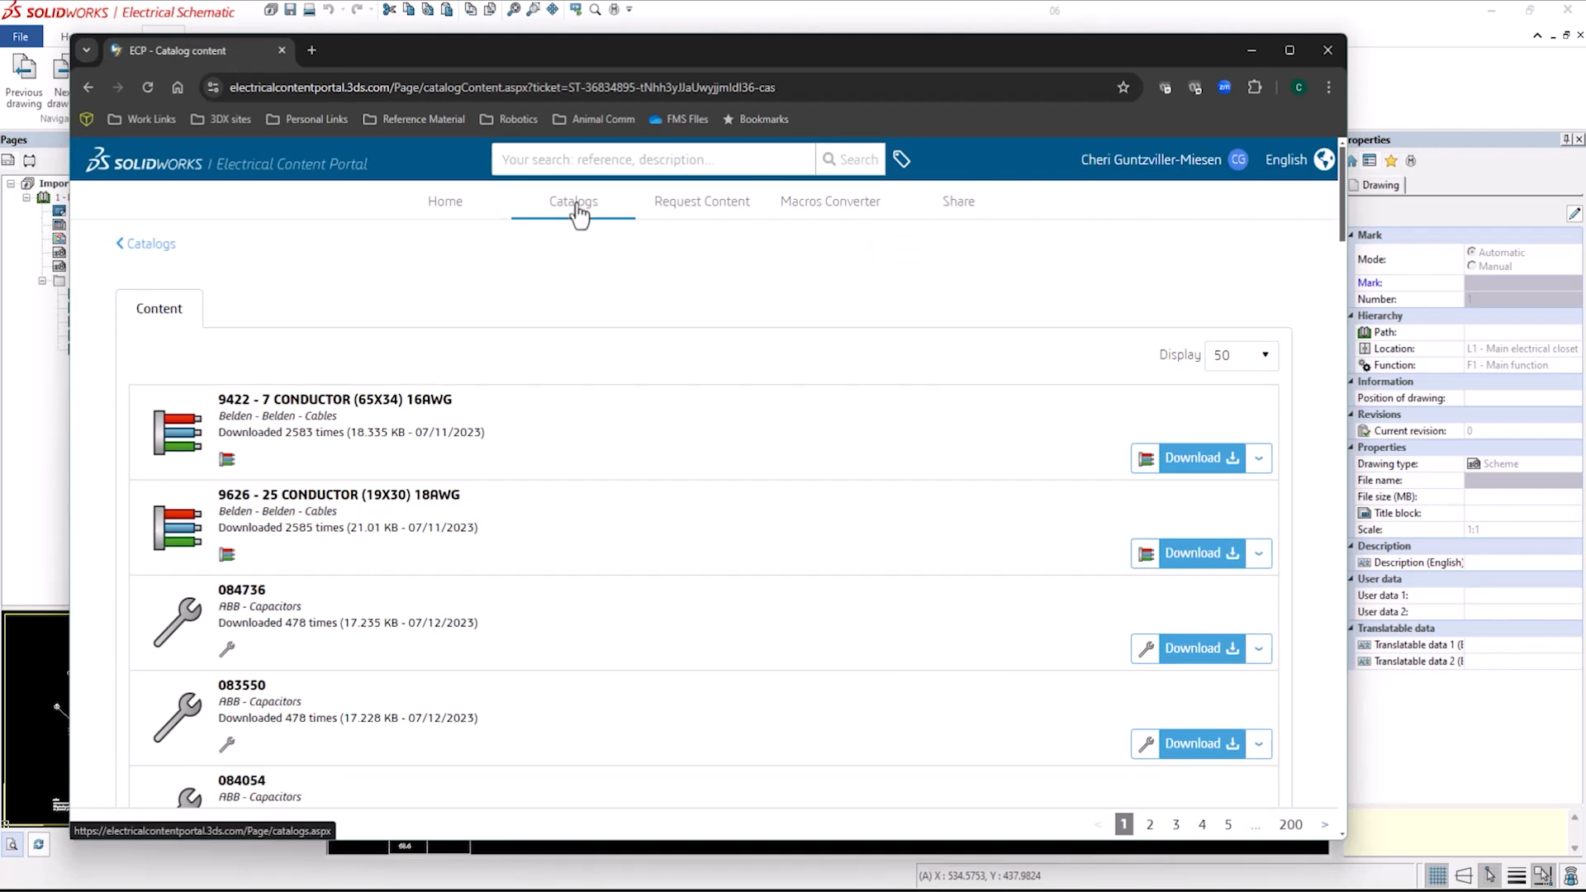
Open the Electrical Content Portal's Catalogs list.
click(131, 247)
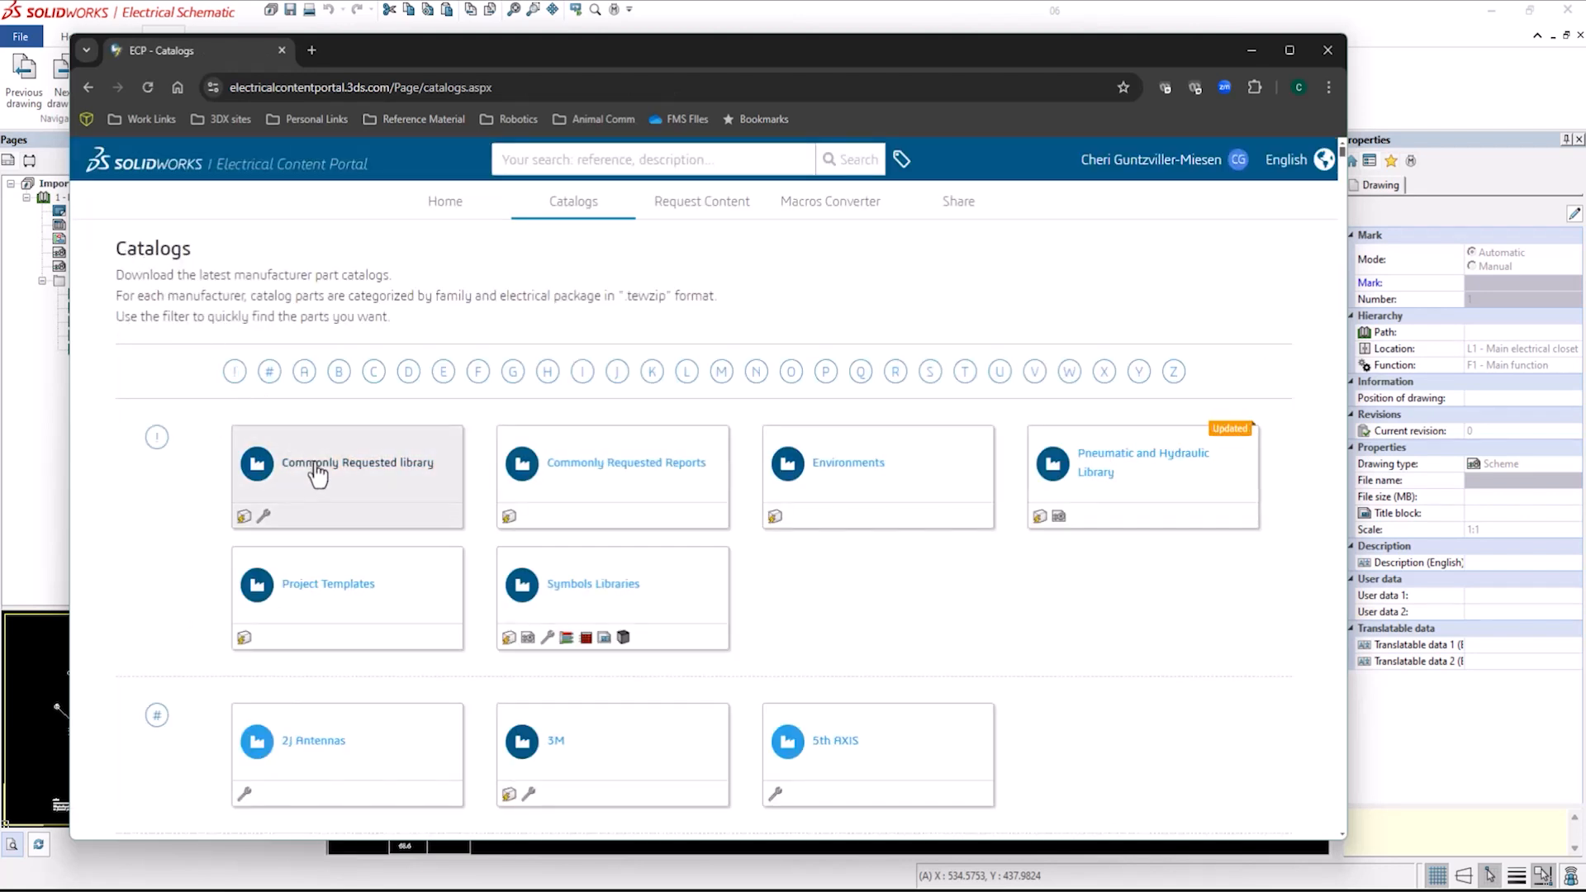
mouse_move(317, 475)
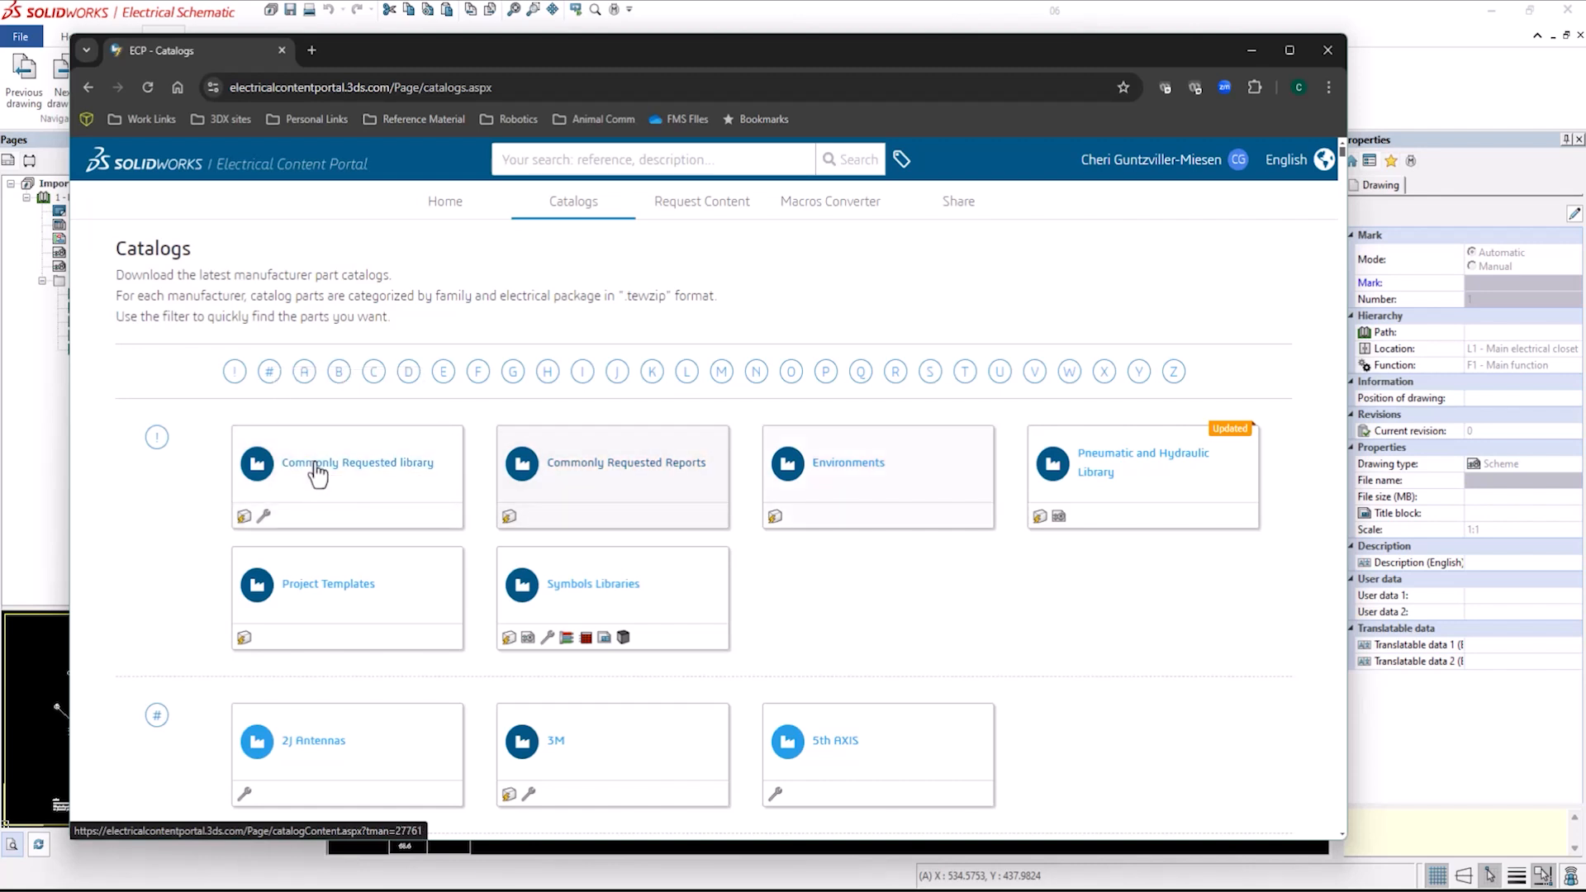
Download the Pneumatic and Hydraulic Library electrical package from the Content Portal catalogs, then close the browser.
mouse_move(1143, 475)
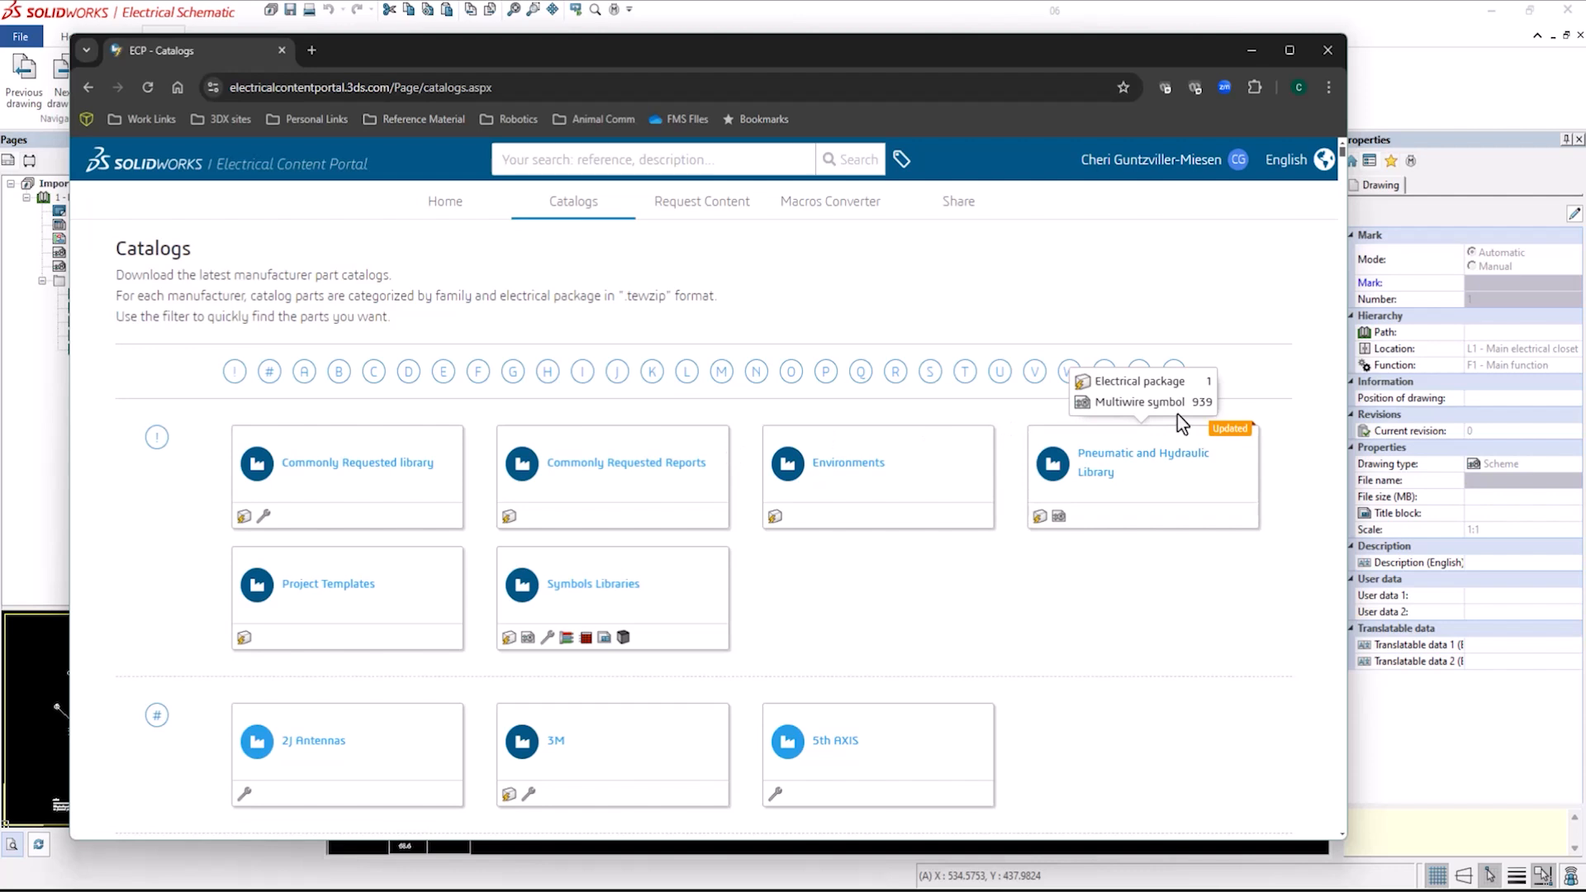
click(1123, 468)
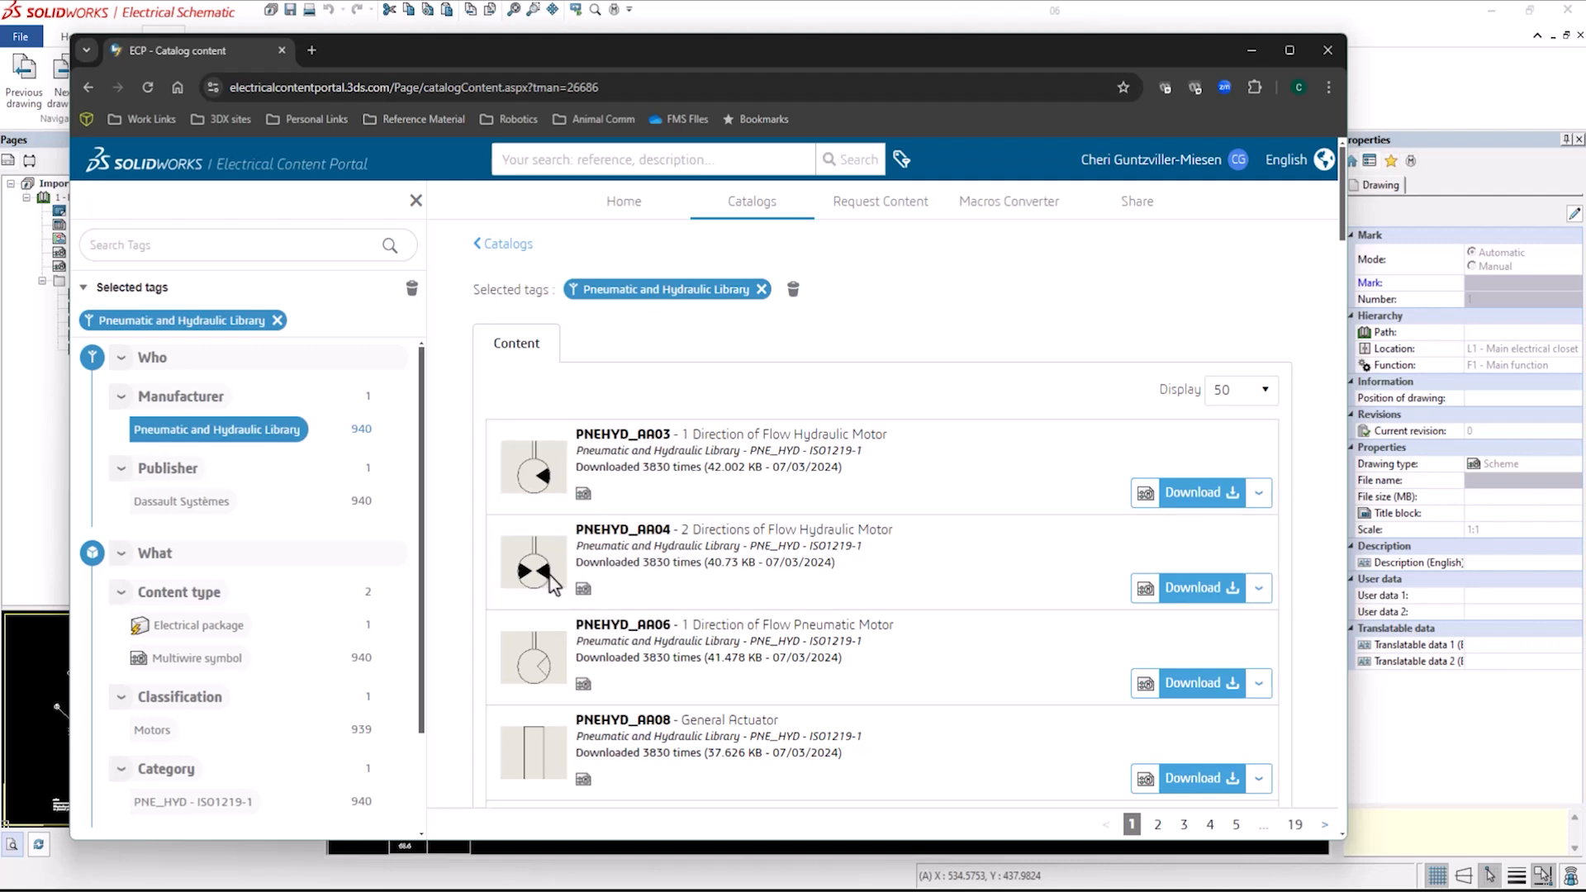
click(178, 634)
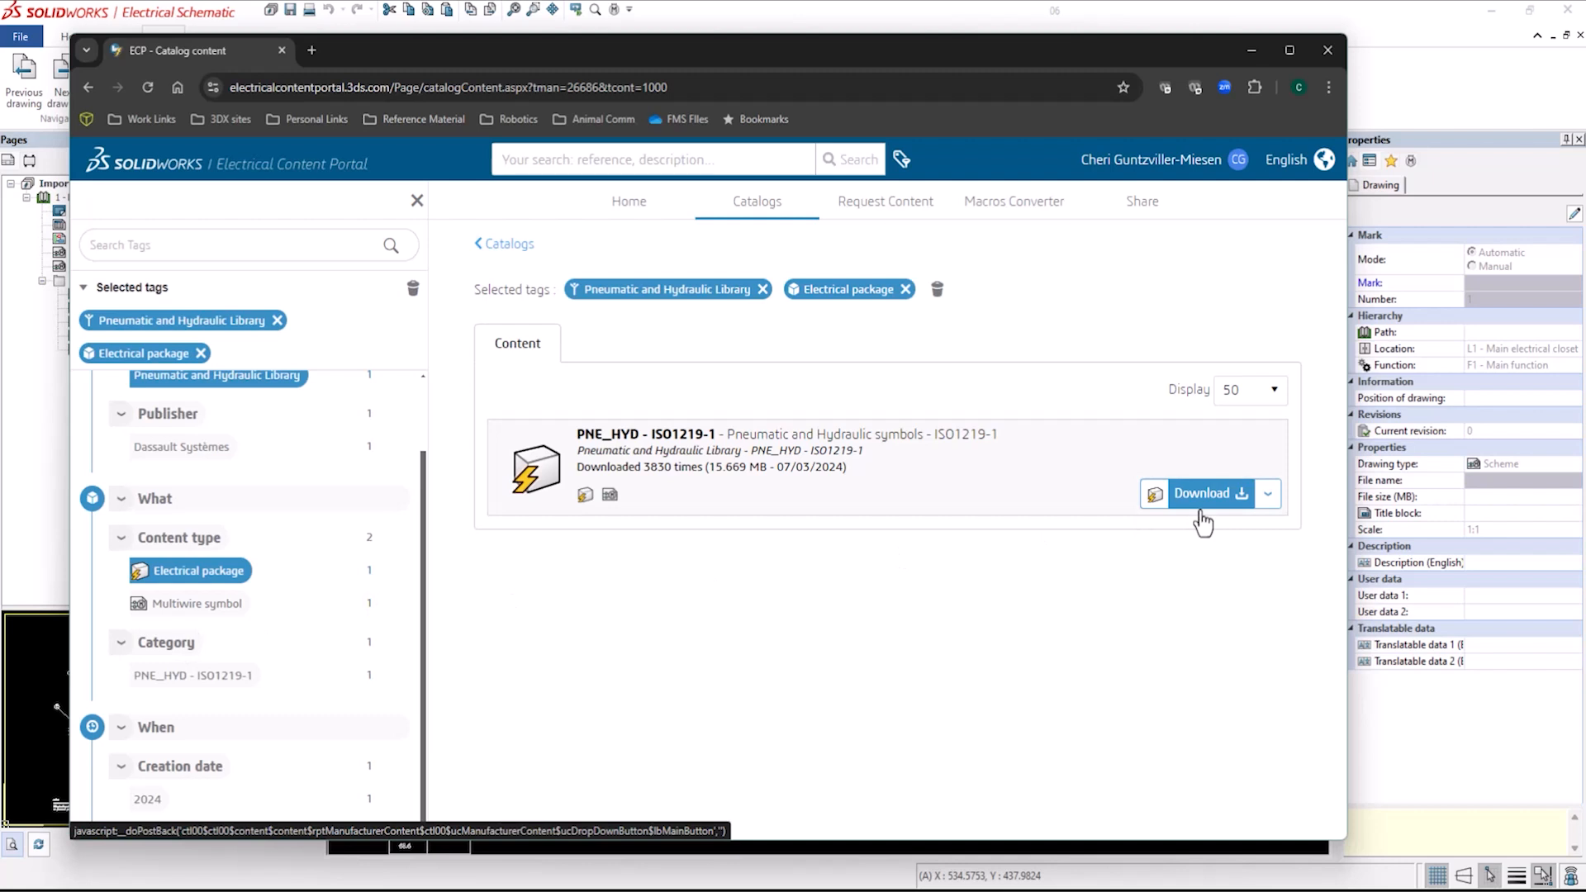
click(1242, 496)
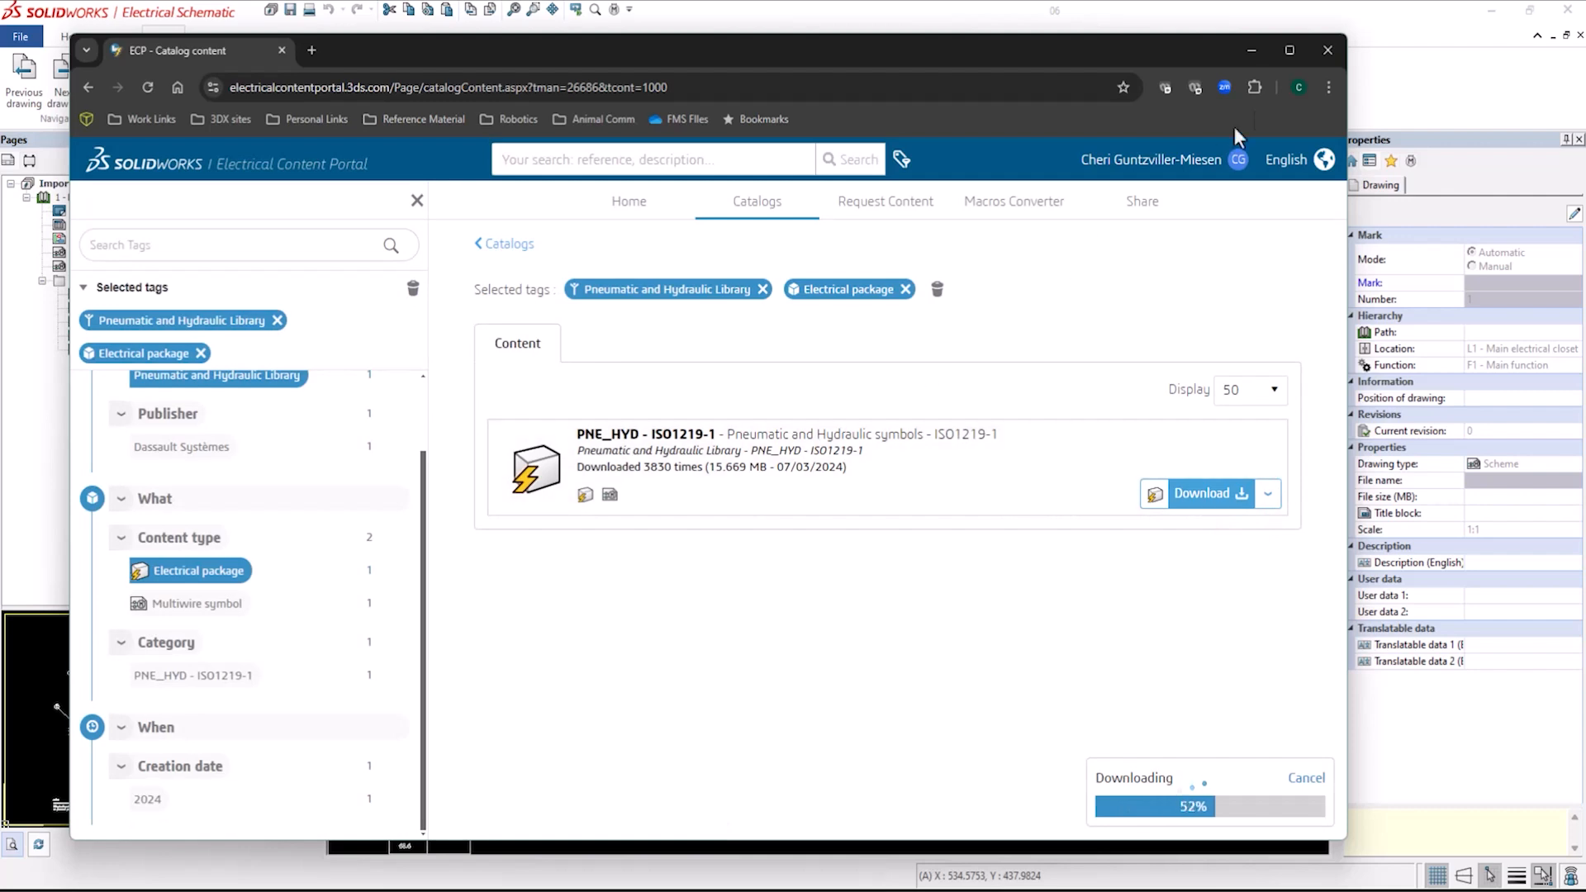
click(1327, 52)
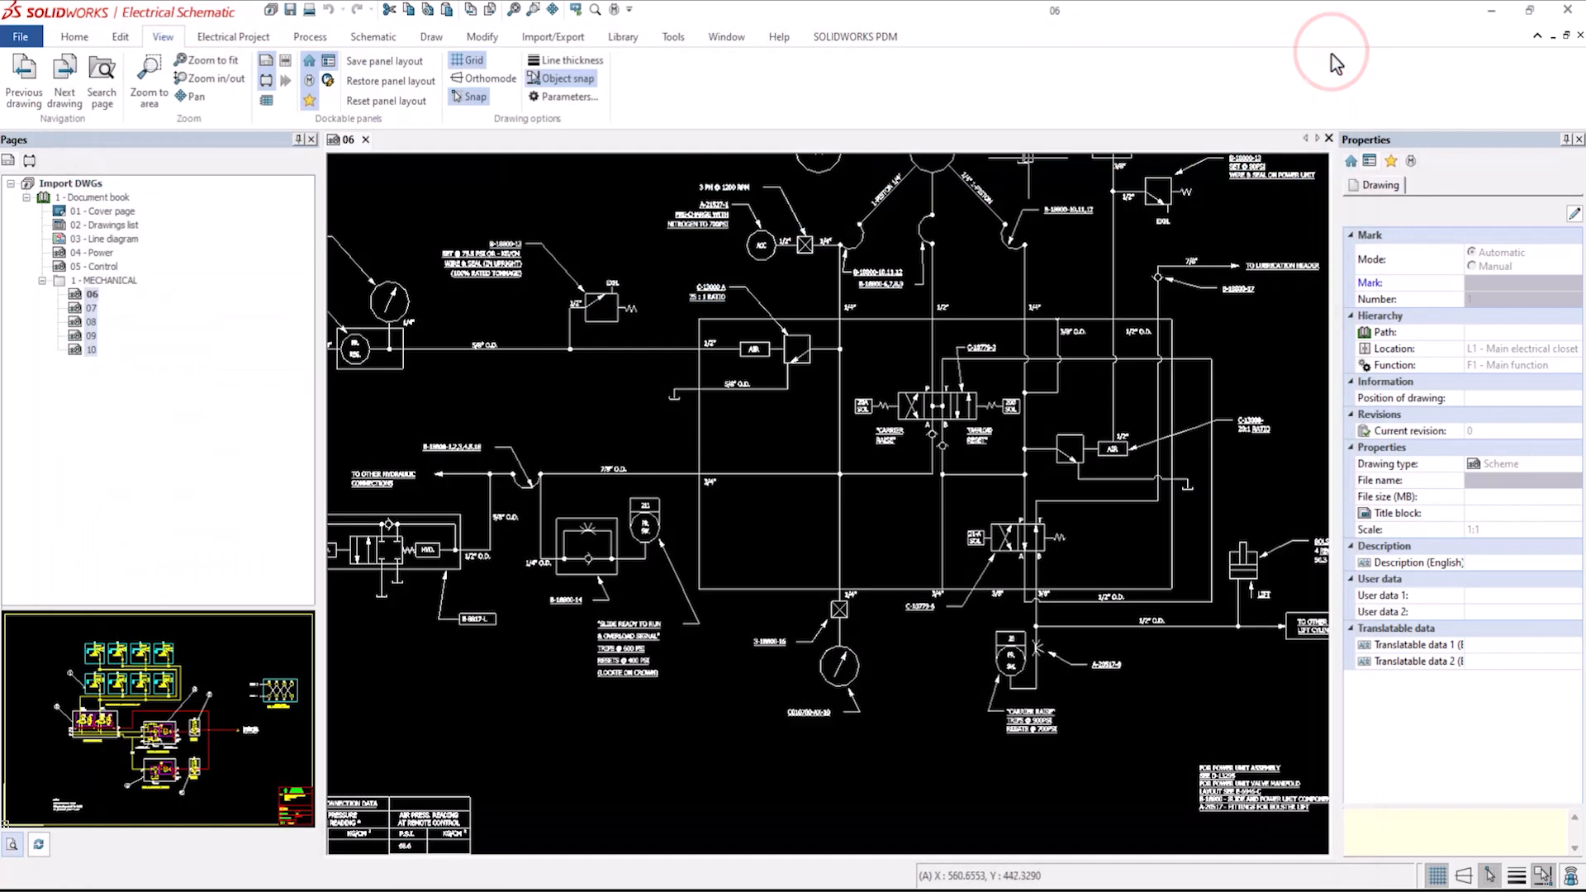
Close the drawing, open Symbol management and unarchive the downloaded PNE_HYD-ISO1219-1_Pneumatic-and-Hydraulic-Library (2).tewzip file.
click(366, 140)
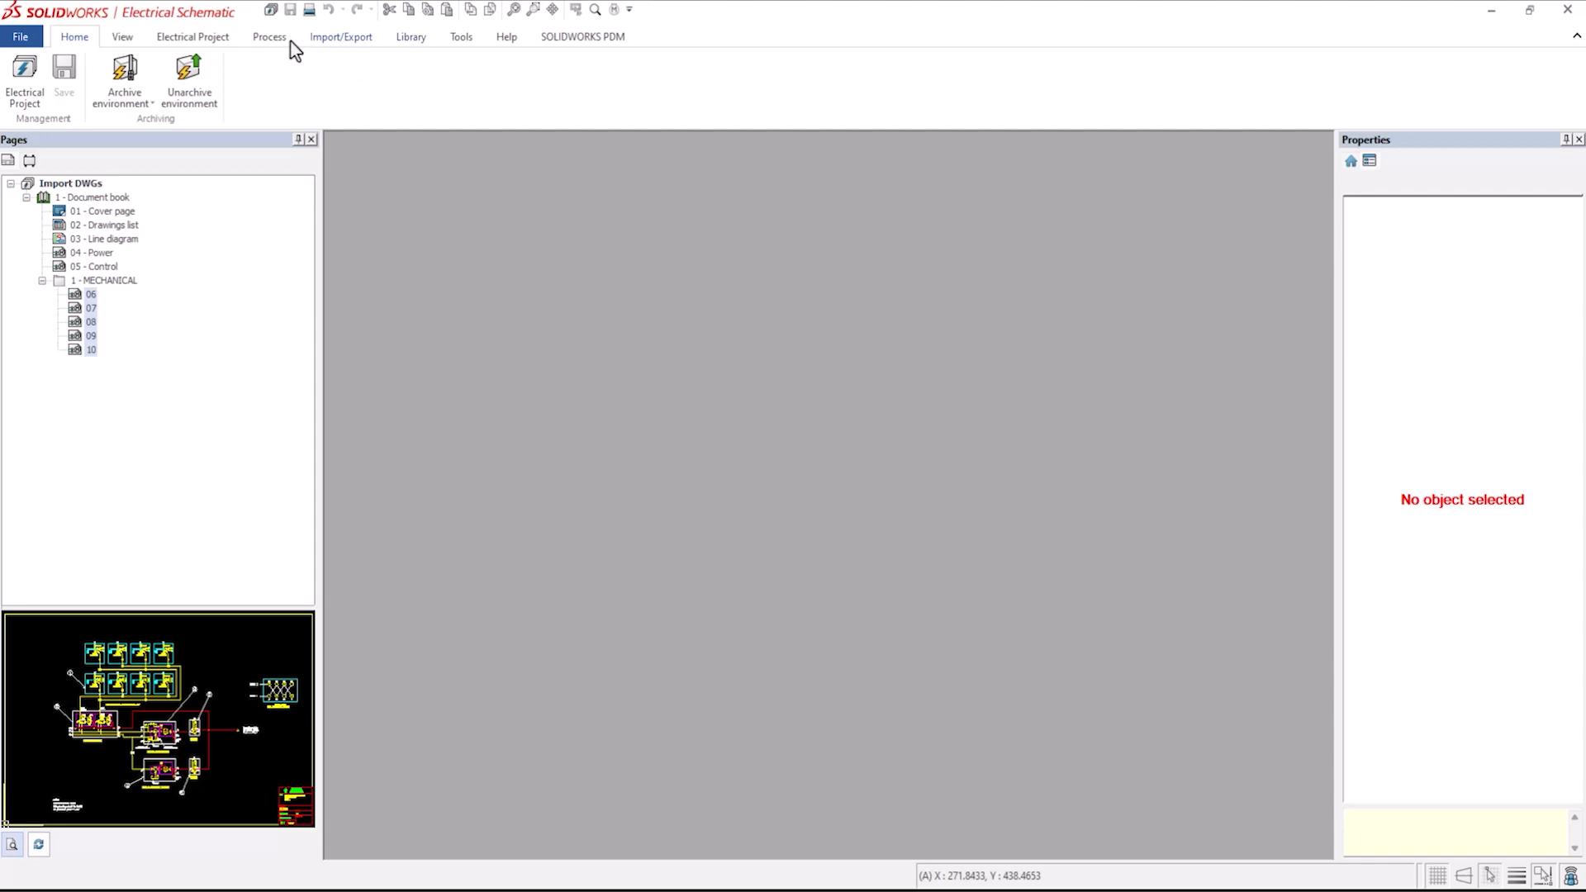
click(411, 36)
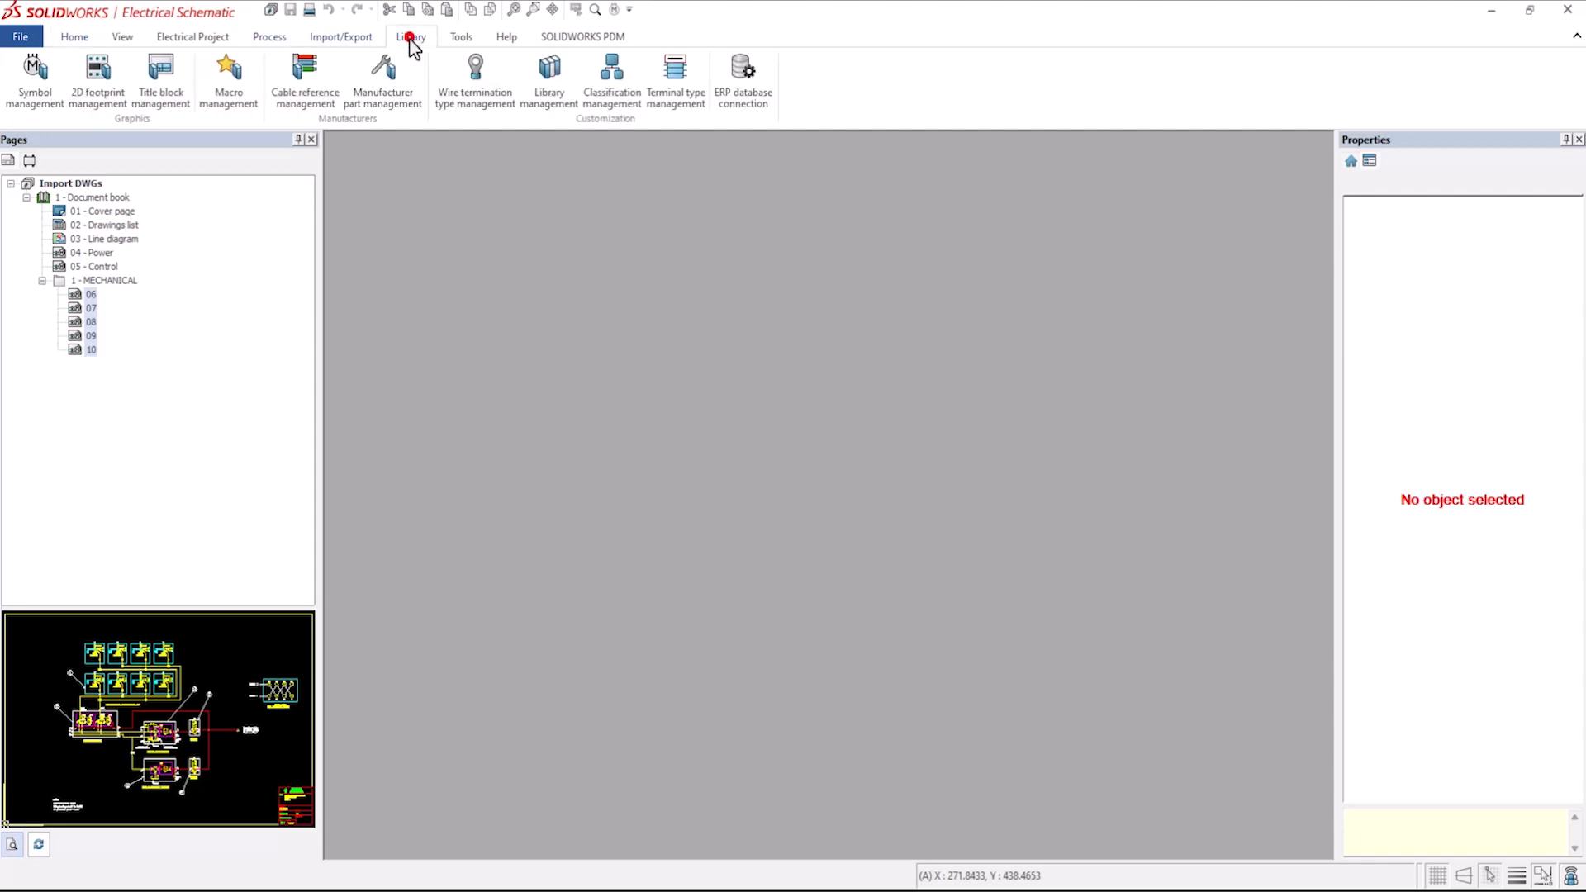
click(39, 101)
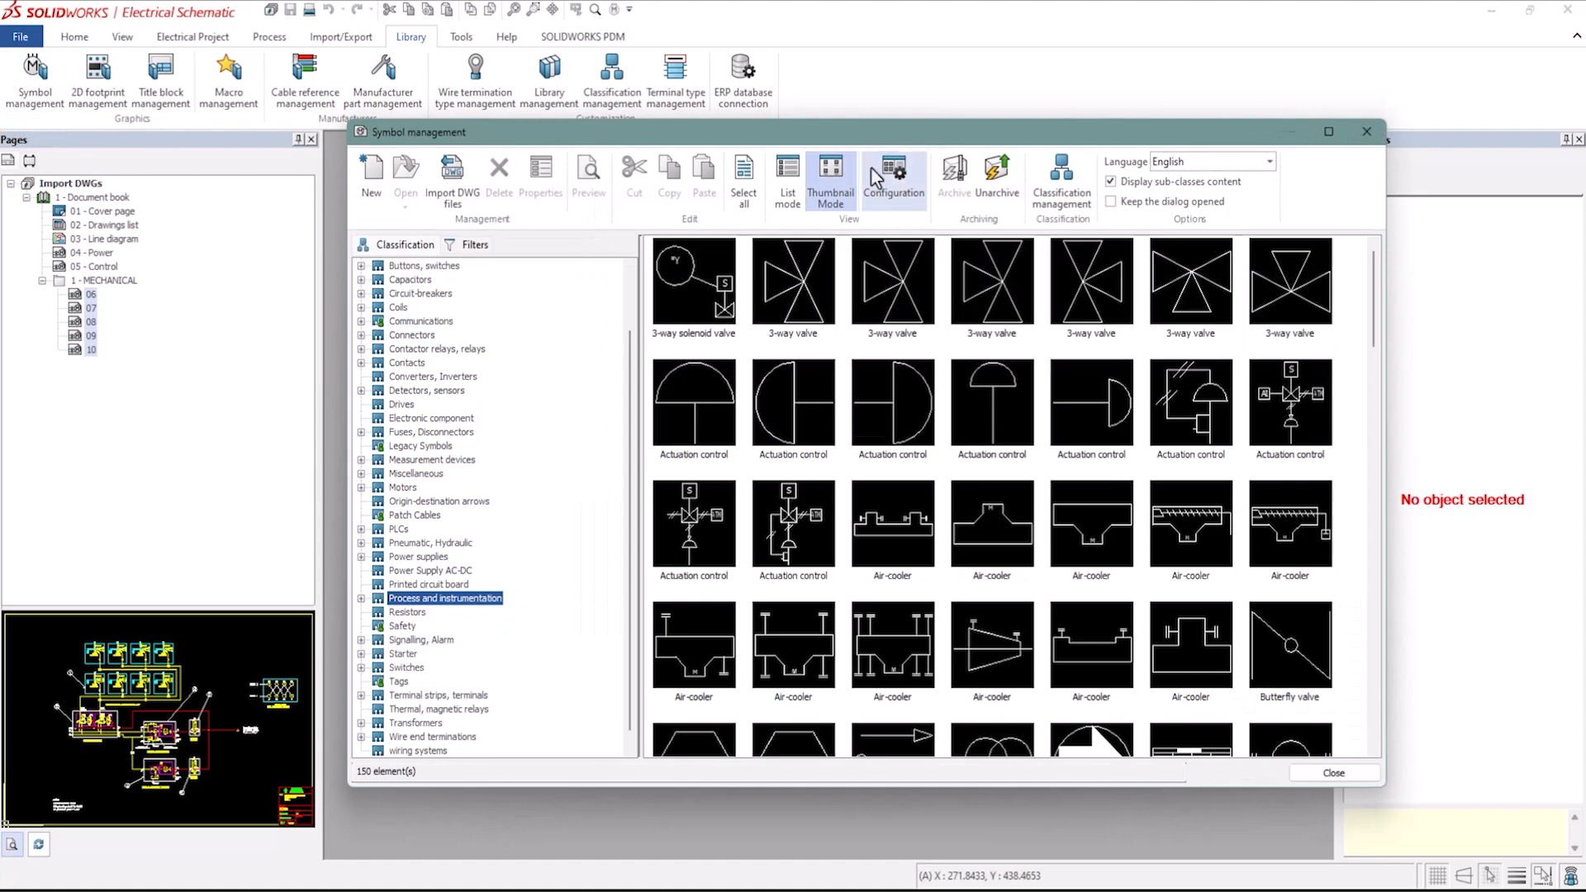
click(1004, 186)
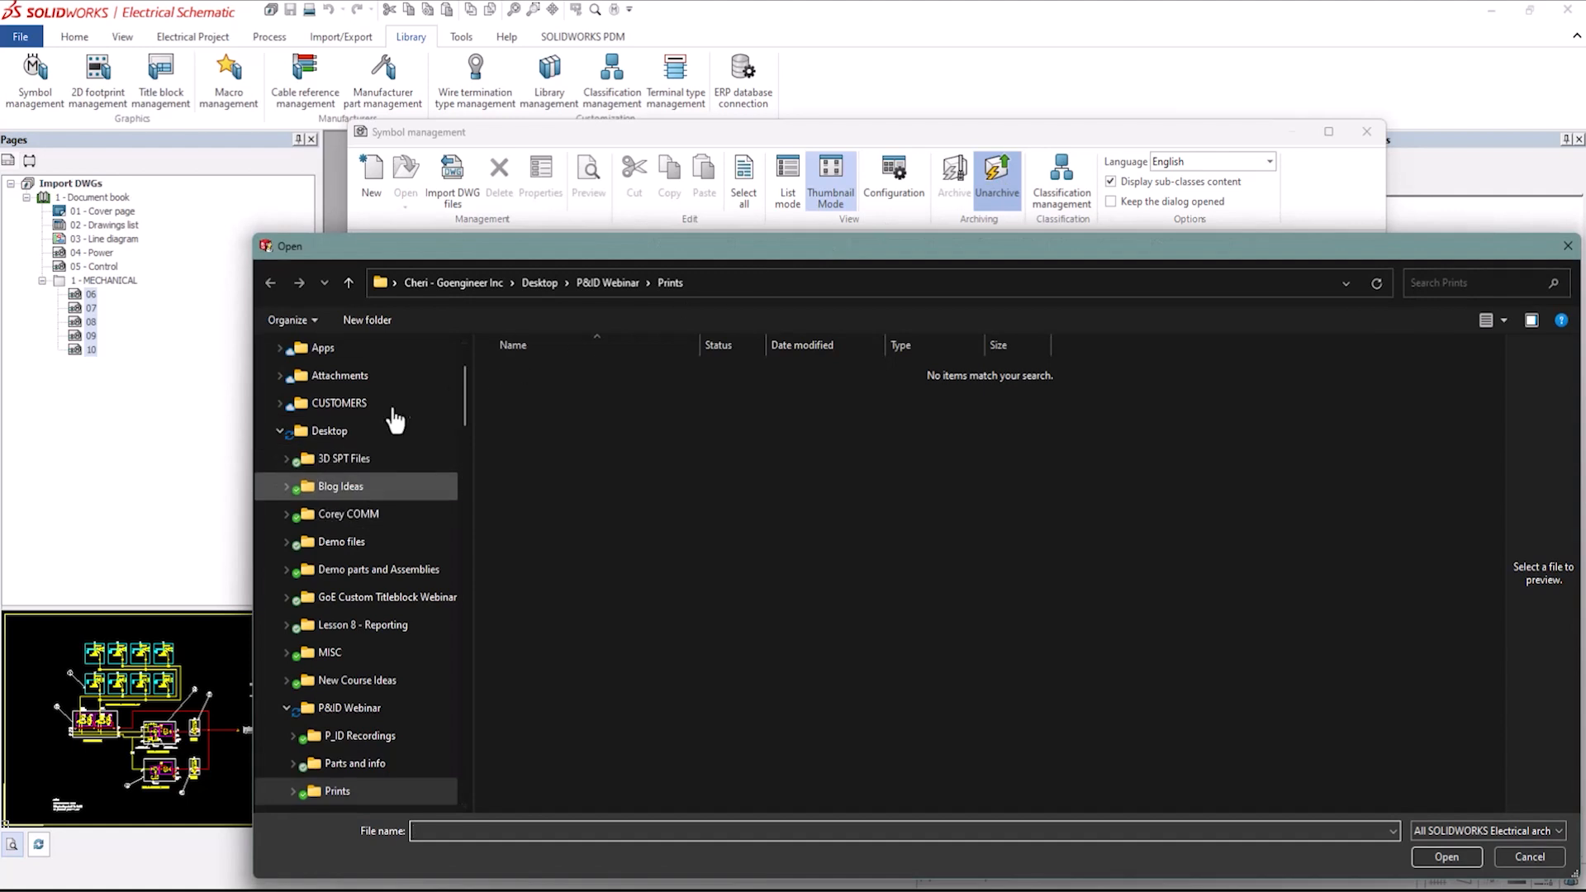
scroll(389, 413, up, 2)
scroll(390, 434, down, 5)
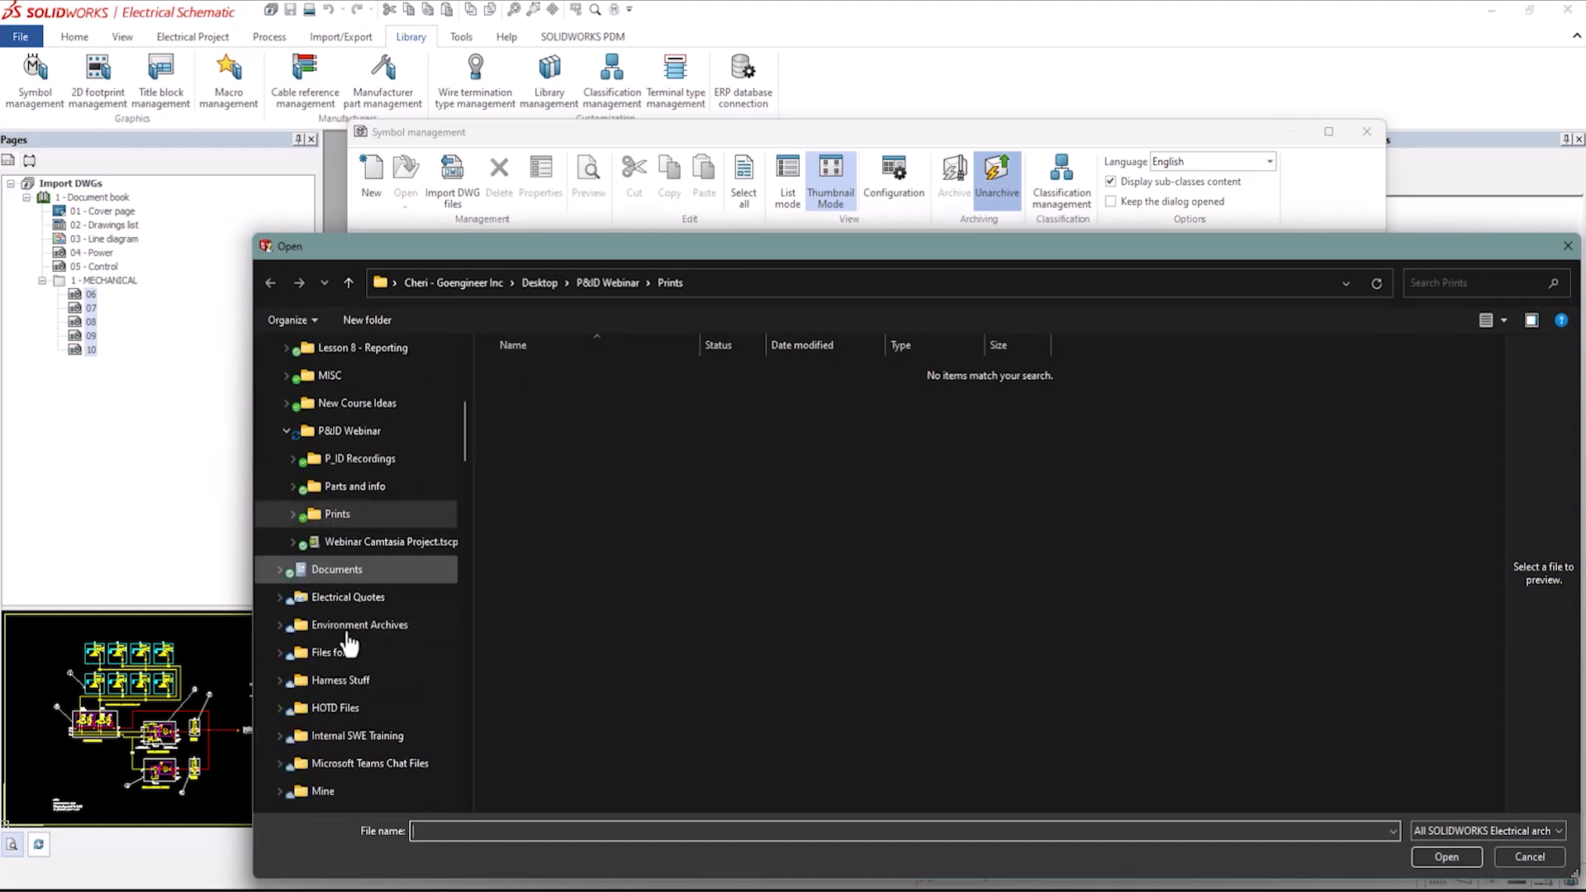
scroll(343, 641, down, 3)
scroll(333, 636, down, 4)
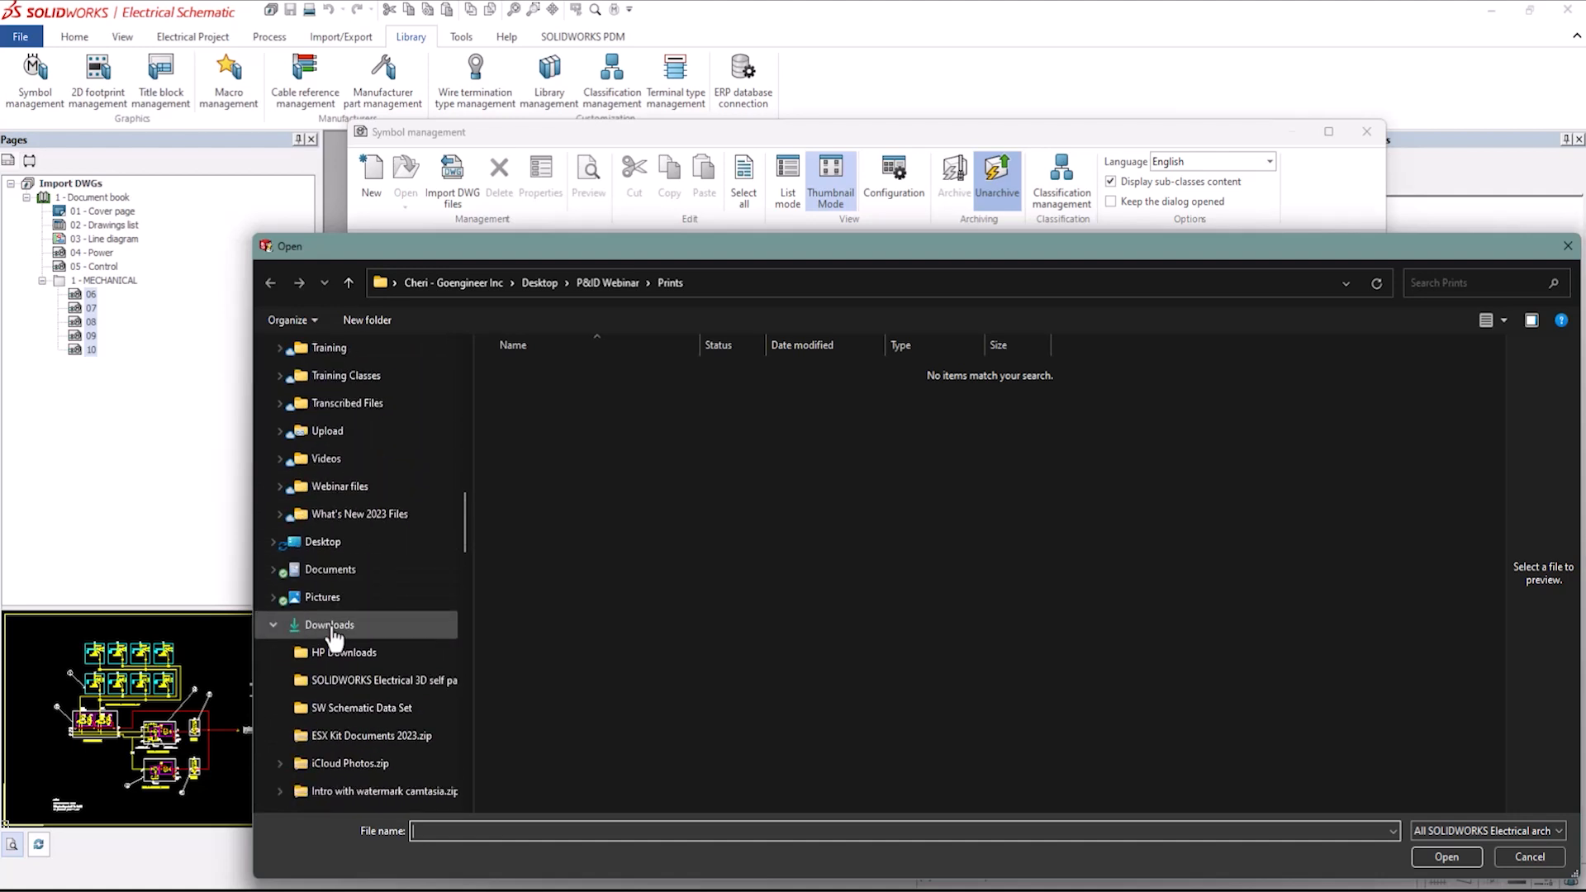
click(333, 628)
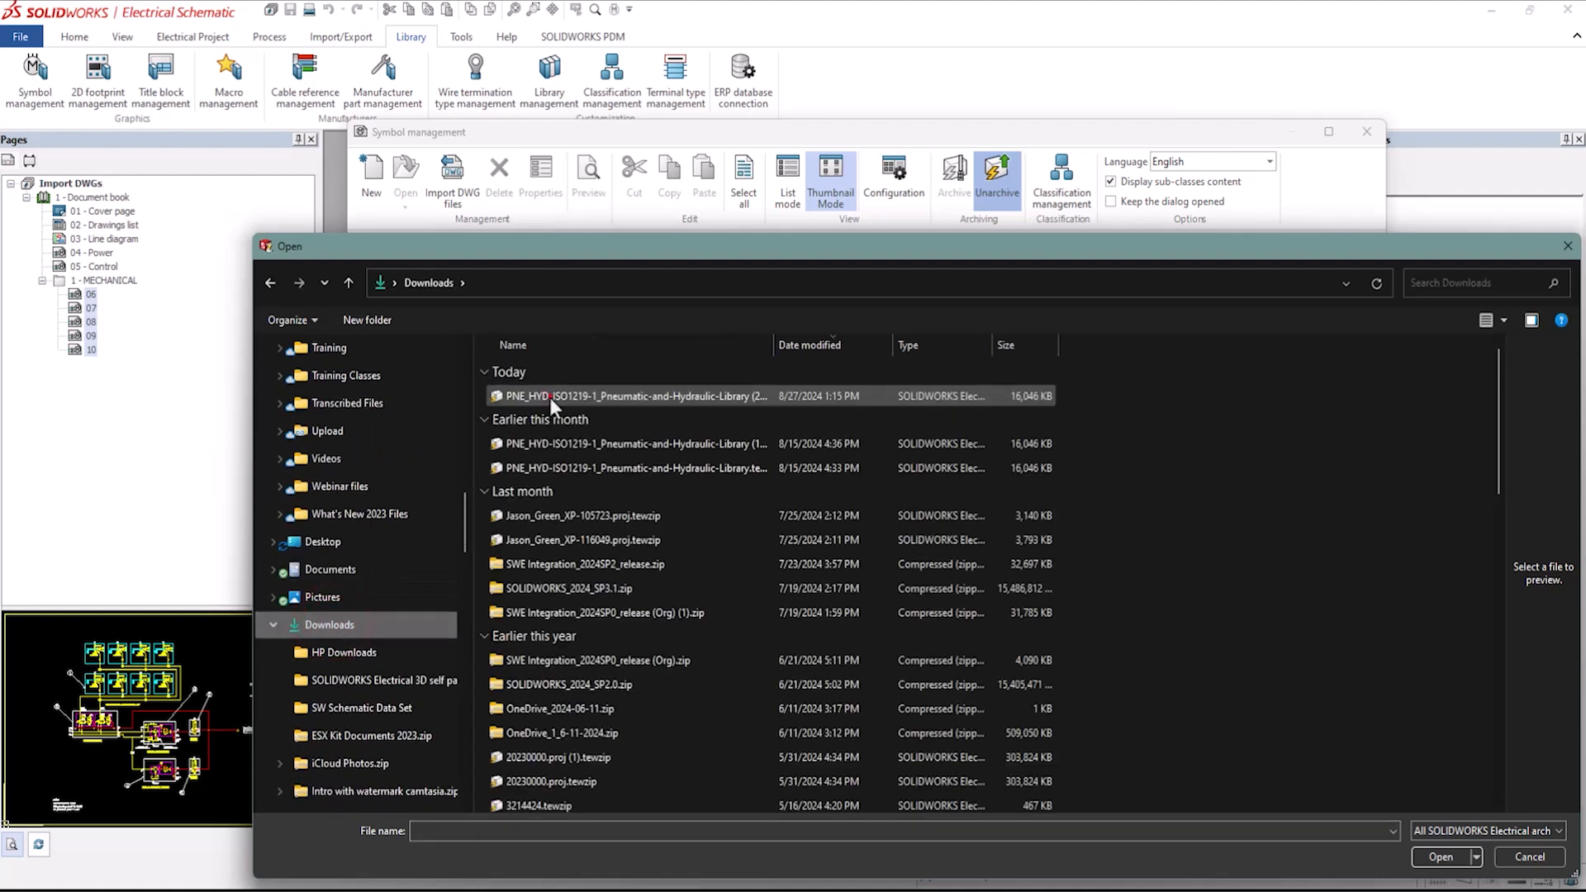
click(549, 399)
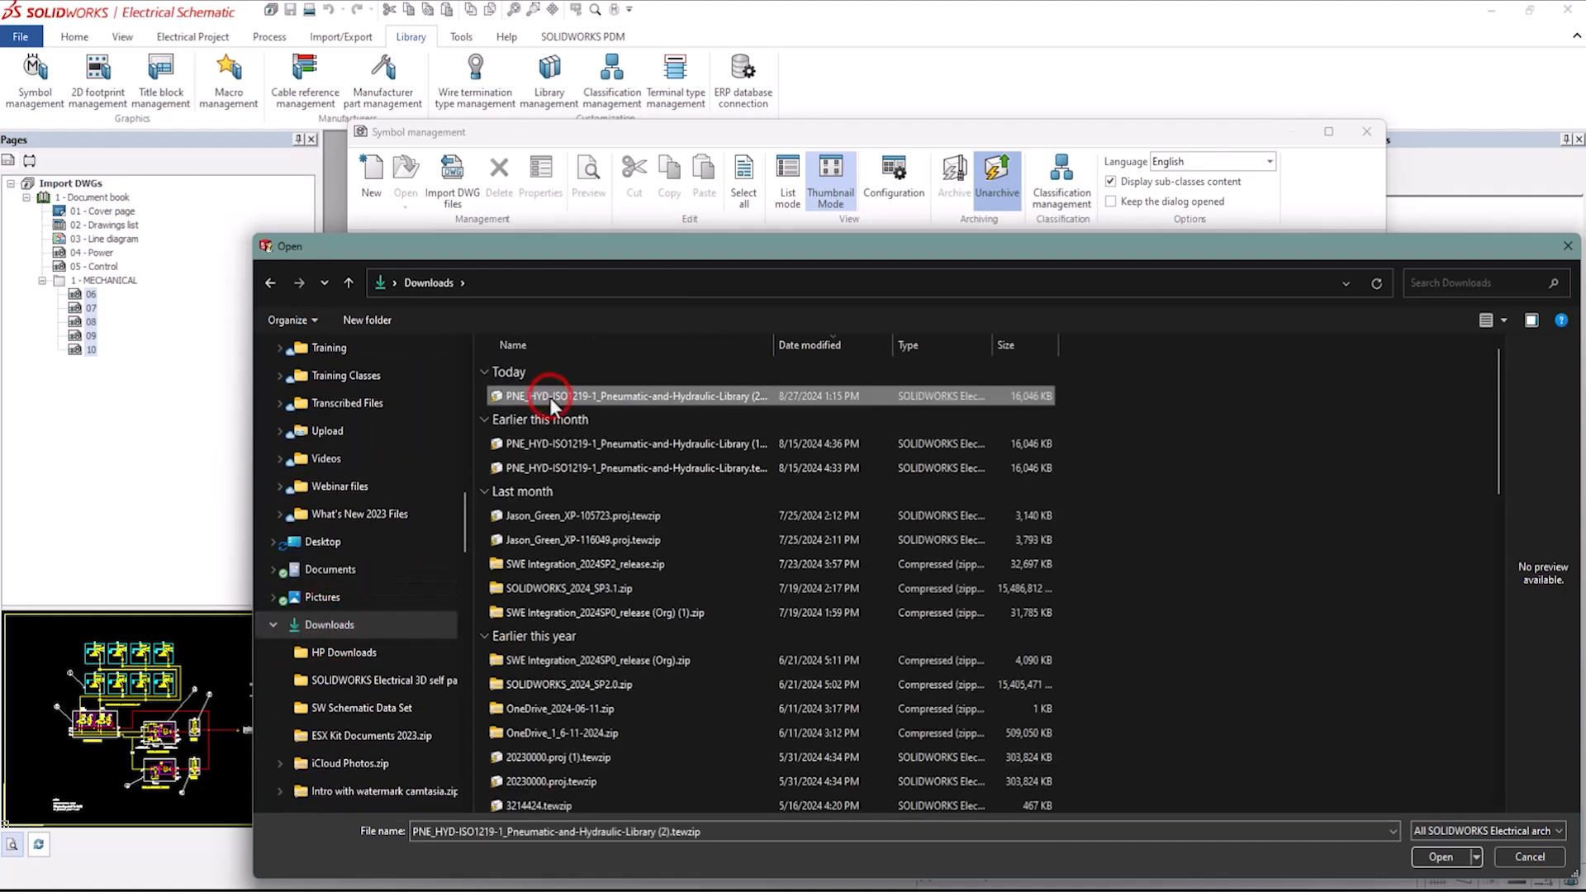
click(1441, 857)
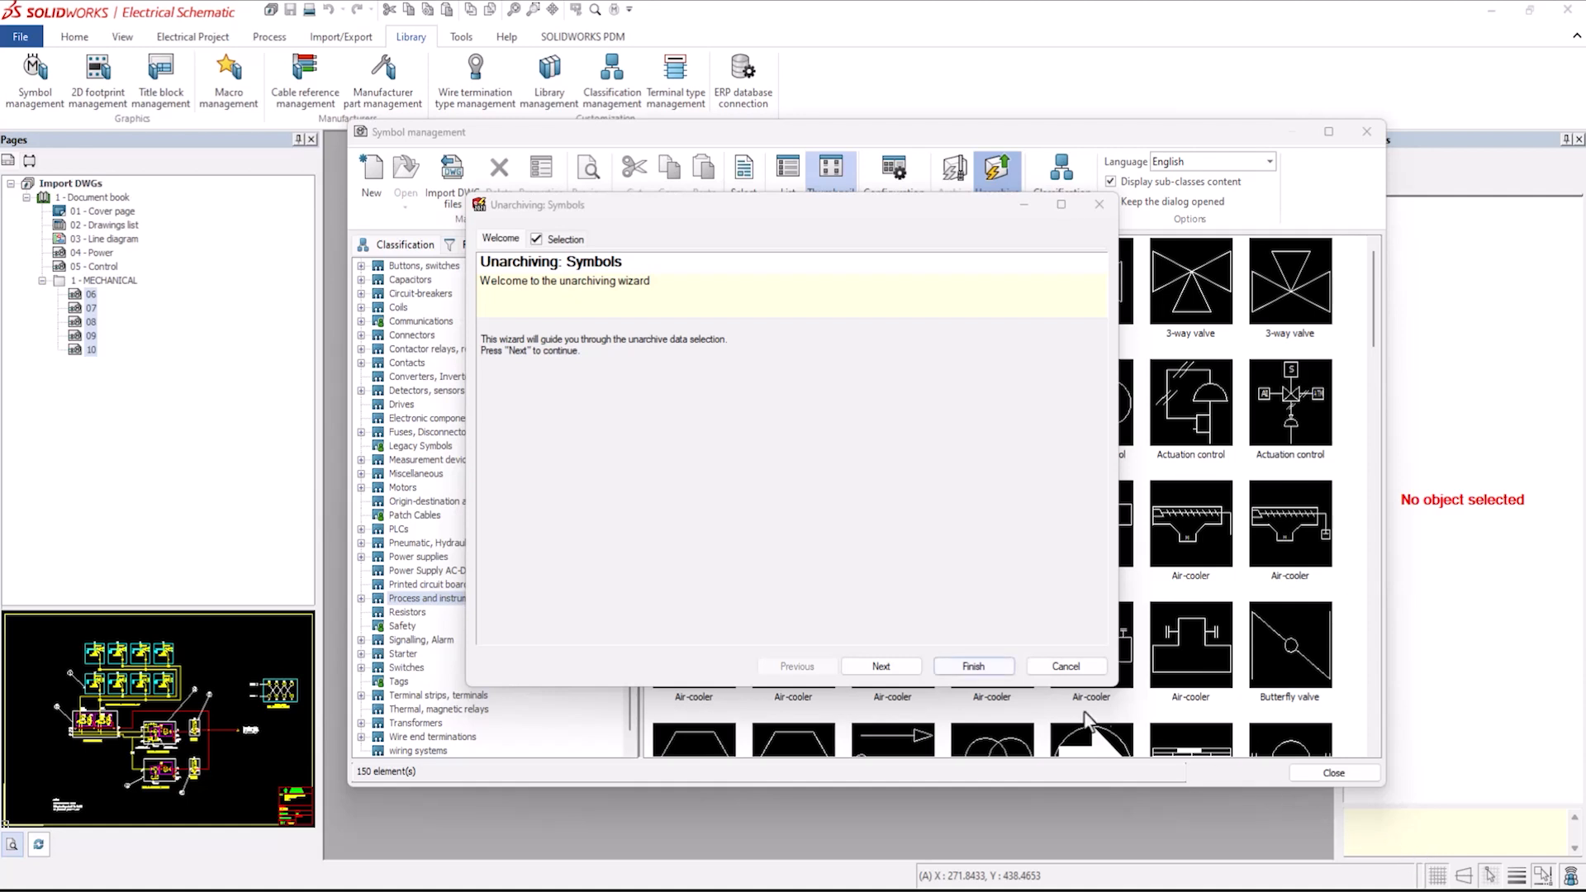
Finish the symbol unarchiving wizard and close its report.
click(971, 666)
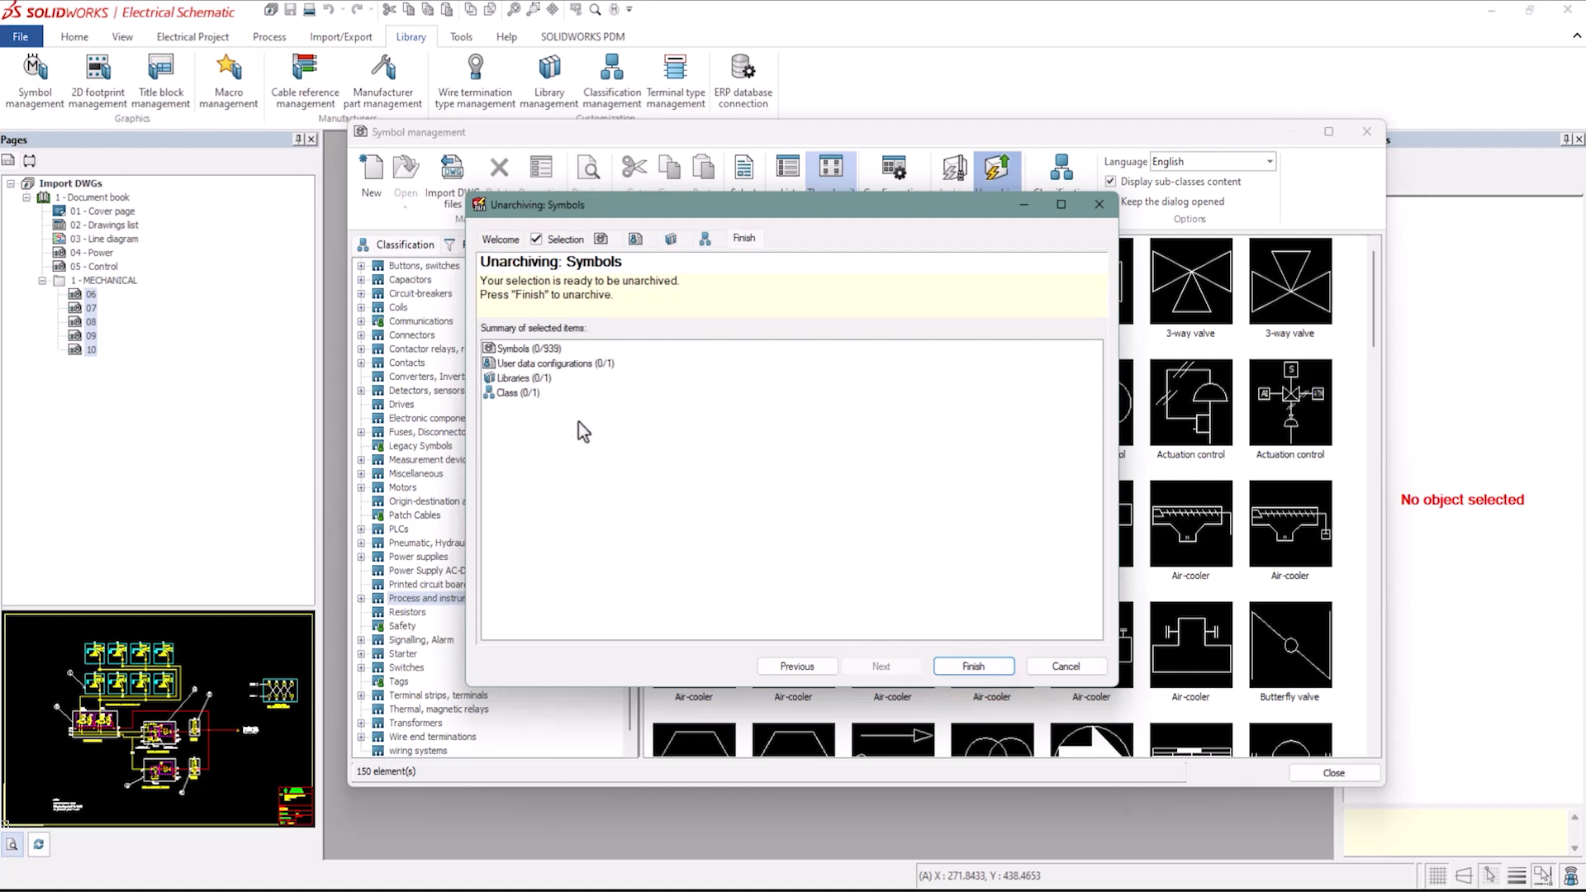
click(979, 673)
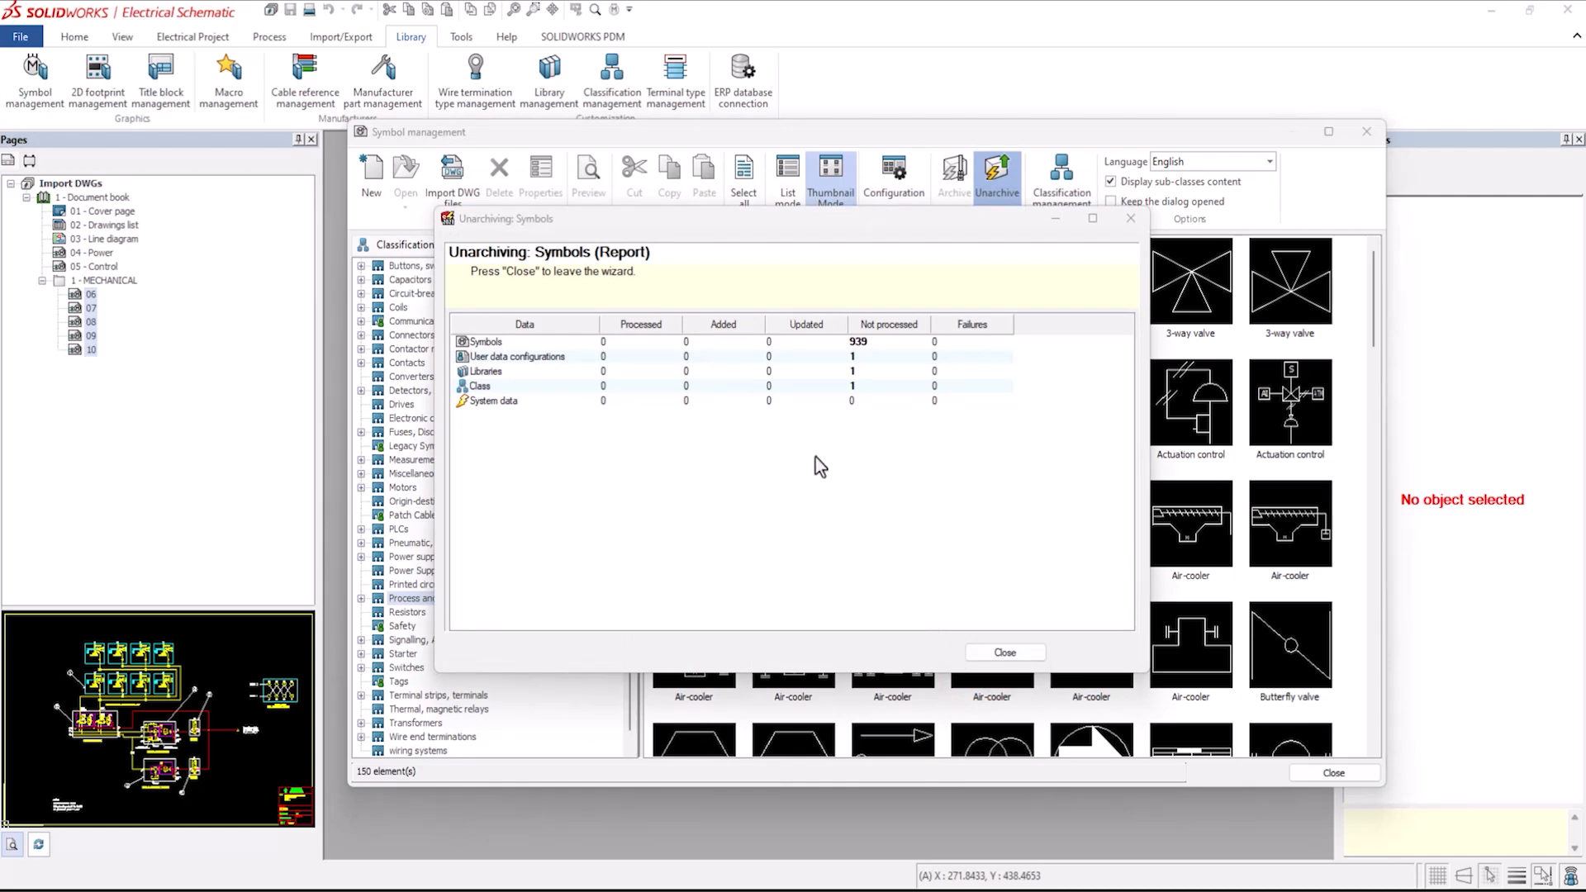
click(1005, 653)
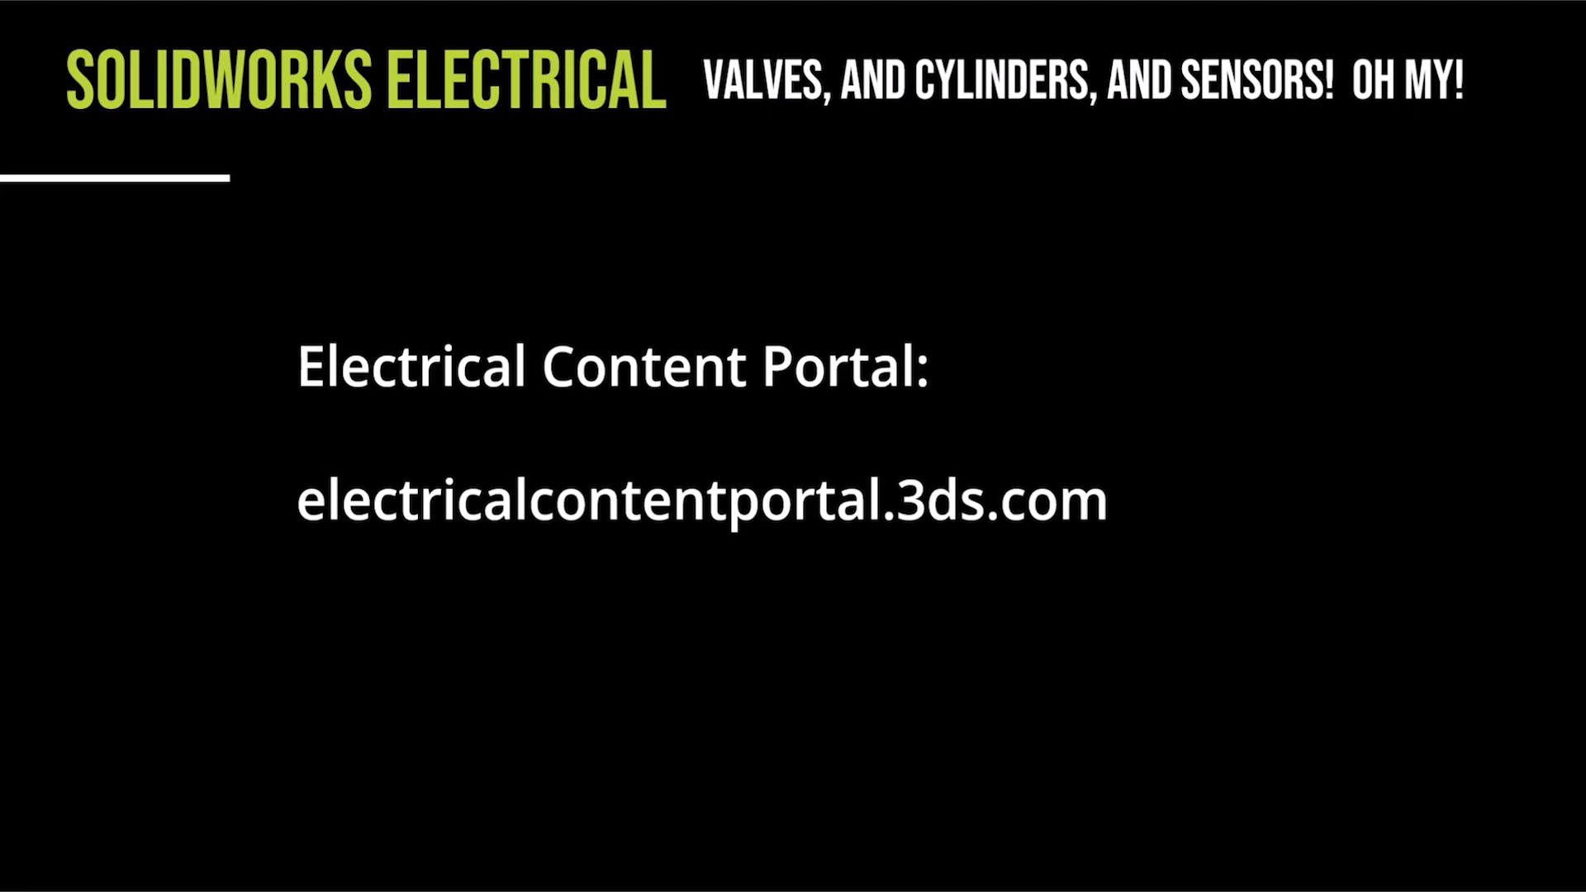
click(565, 343)
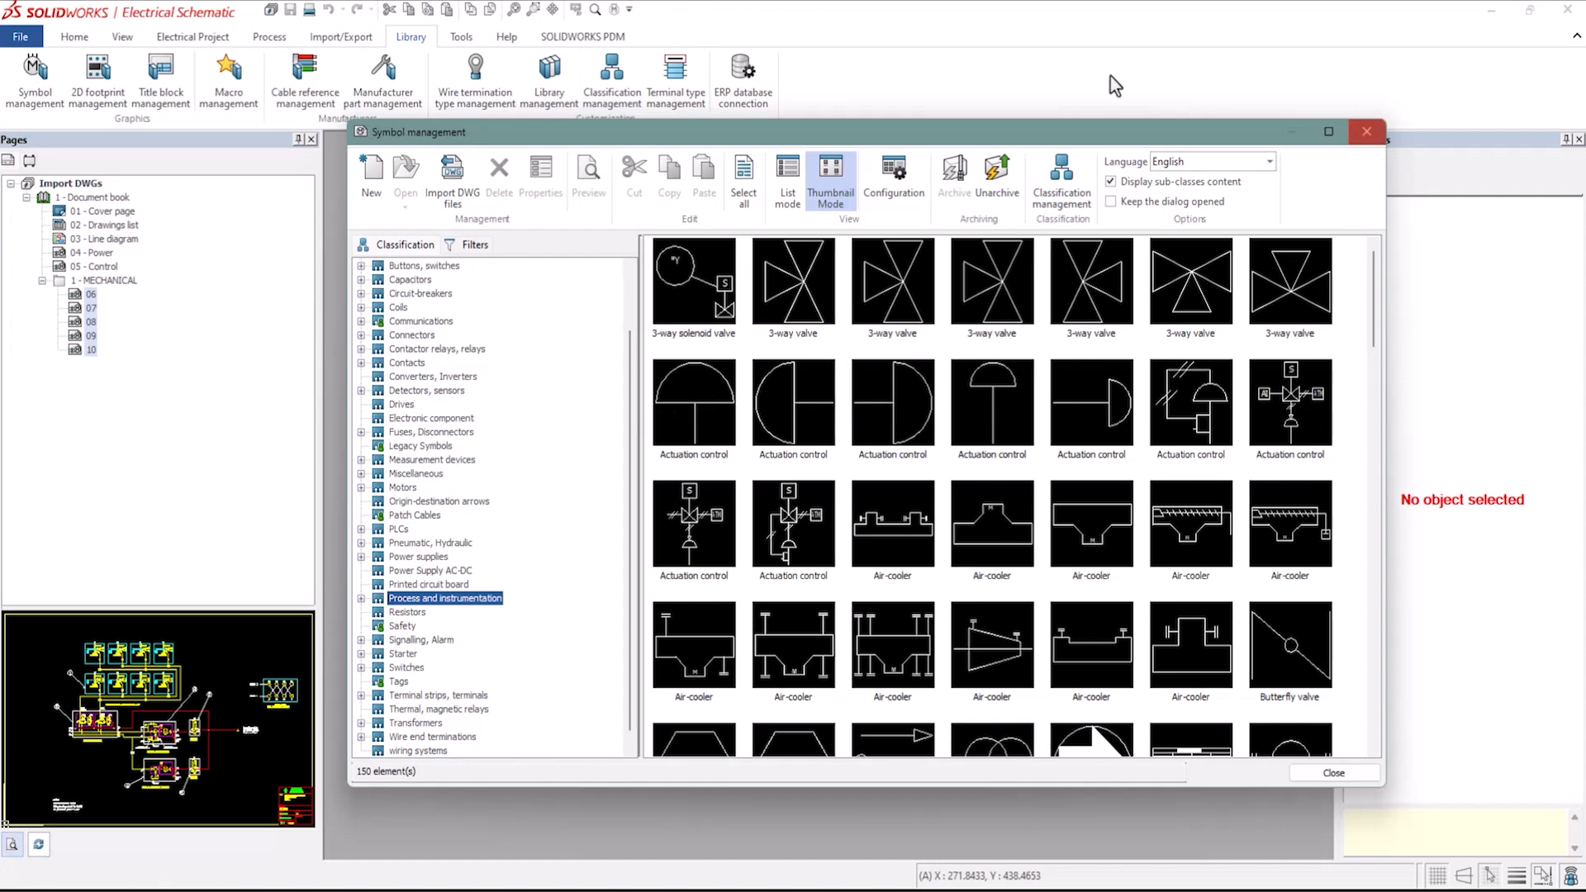
Close Symbol management and close the Import DWGs project.
click(1366, 133)
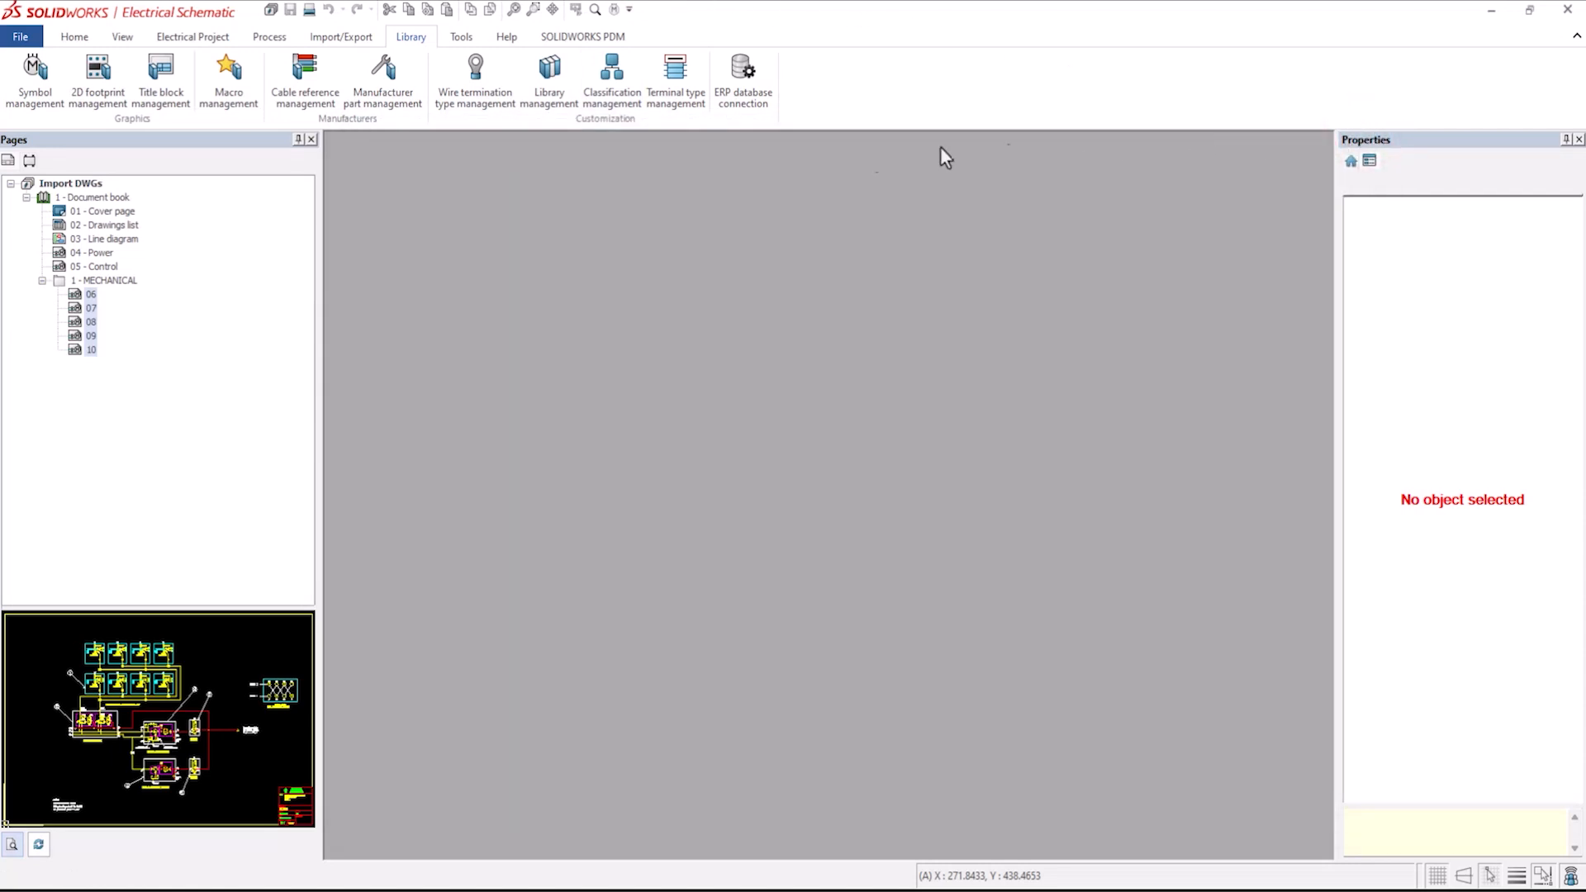
right_click(60, 185)
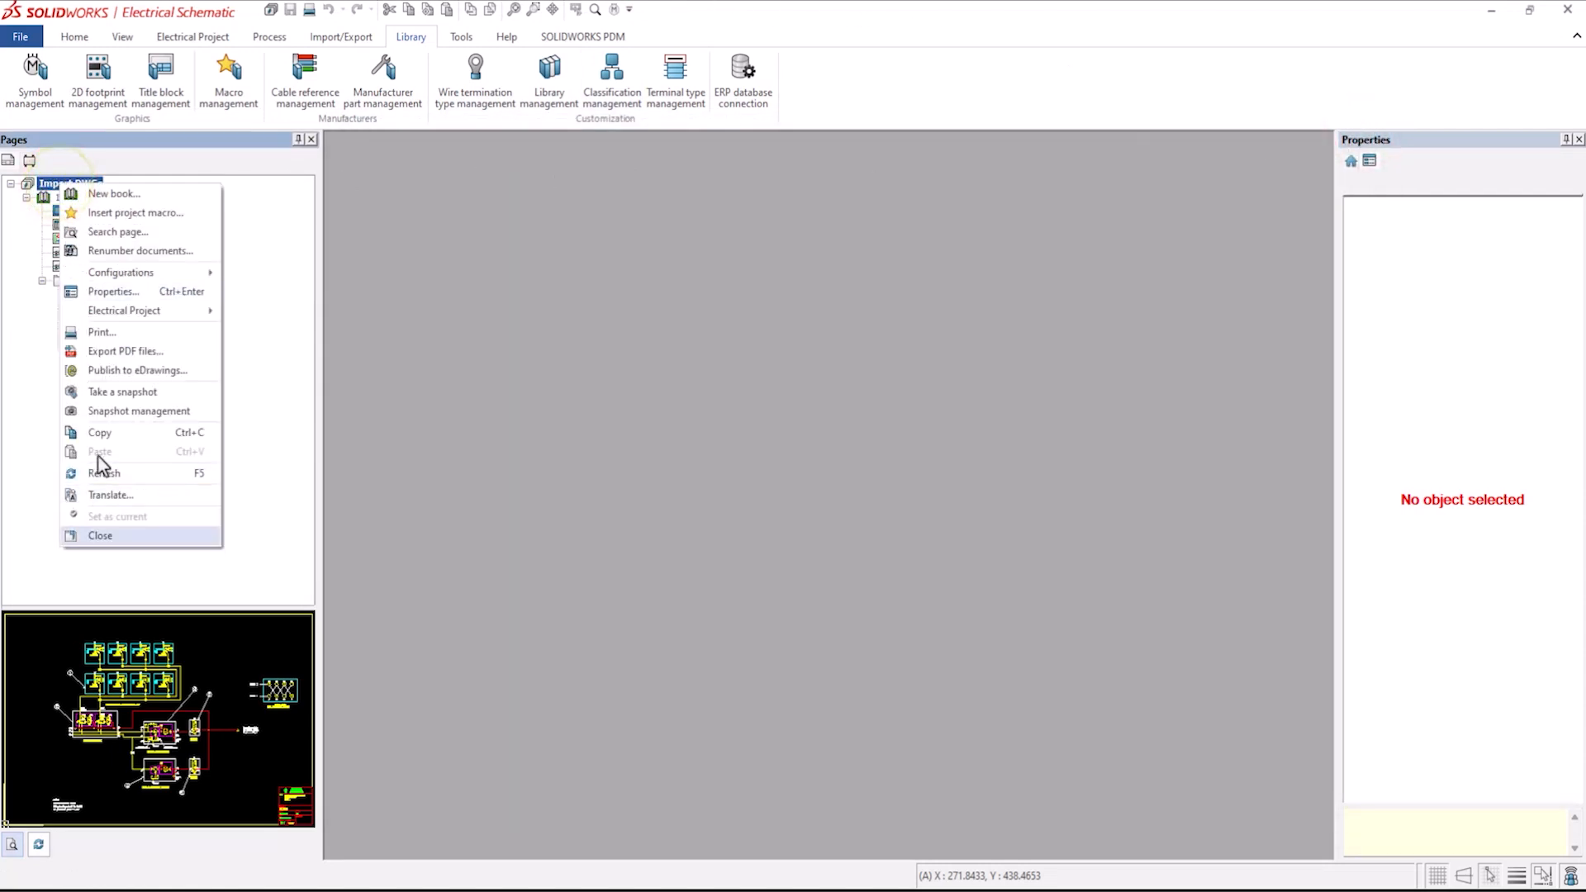
click(108, 536)
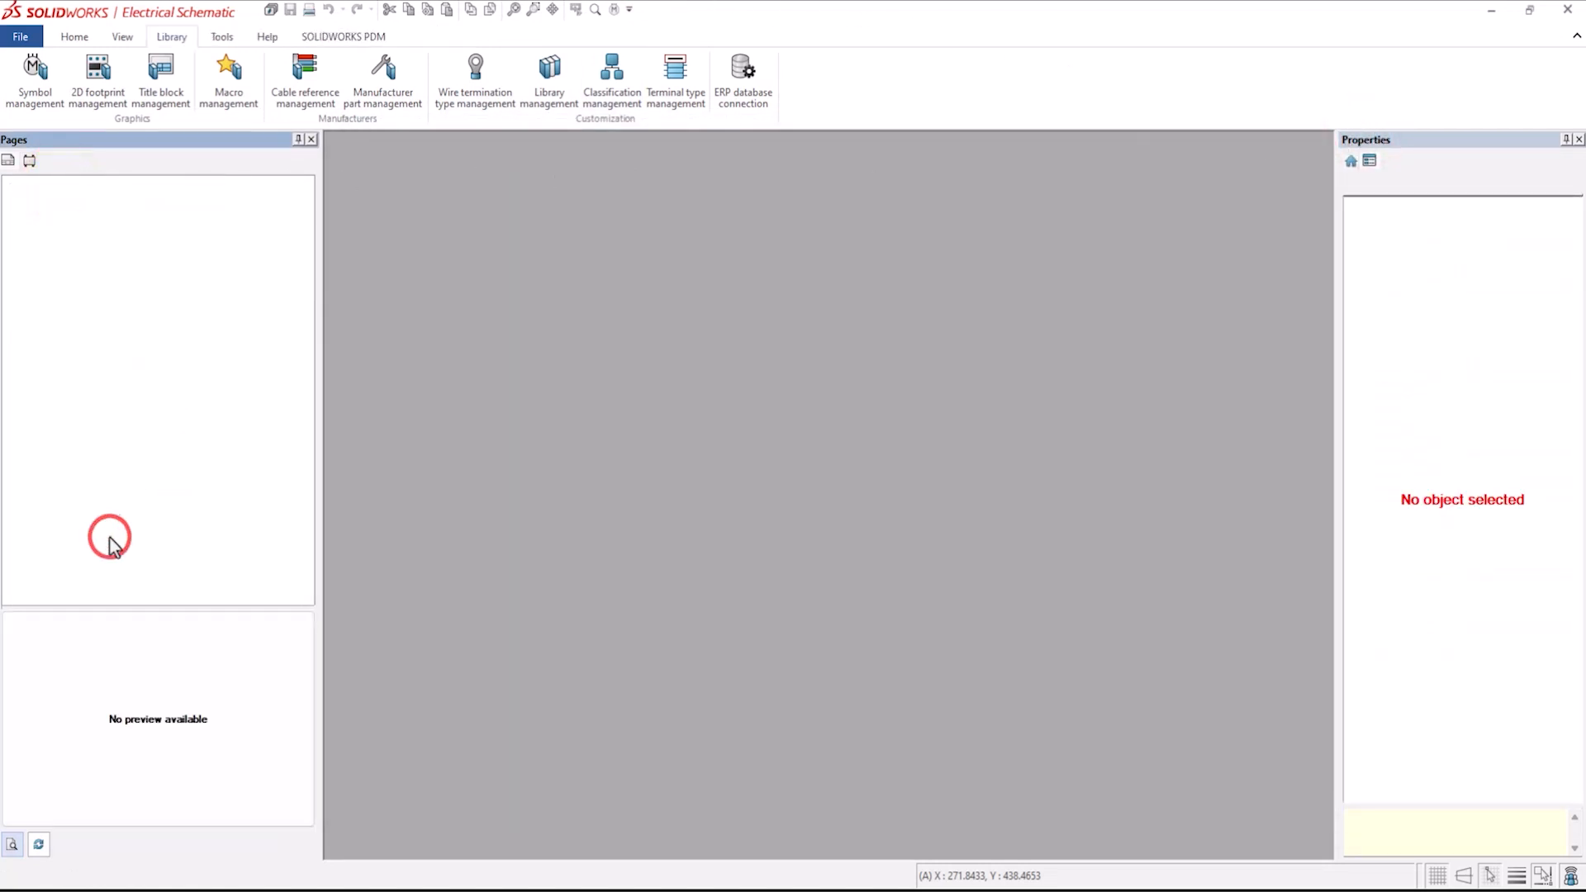
Open the P_H Webinar project and expand its document book.
click(74, 37)
click(21, 79)
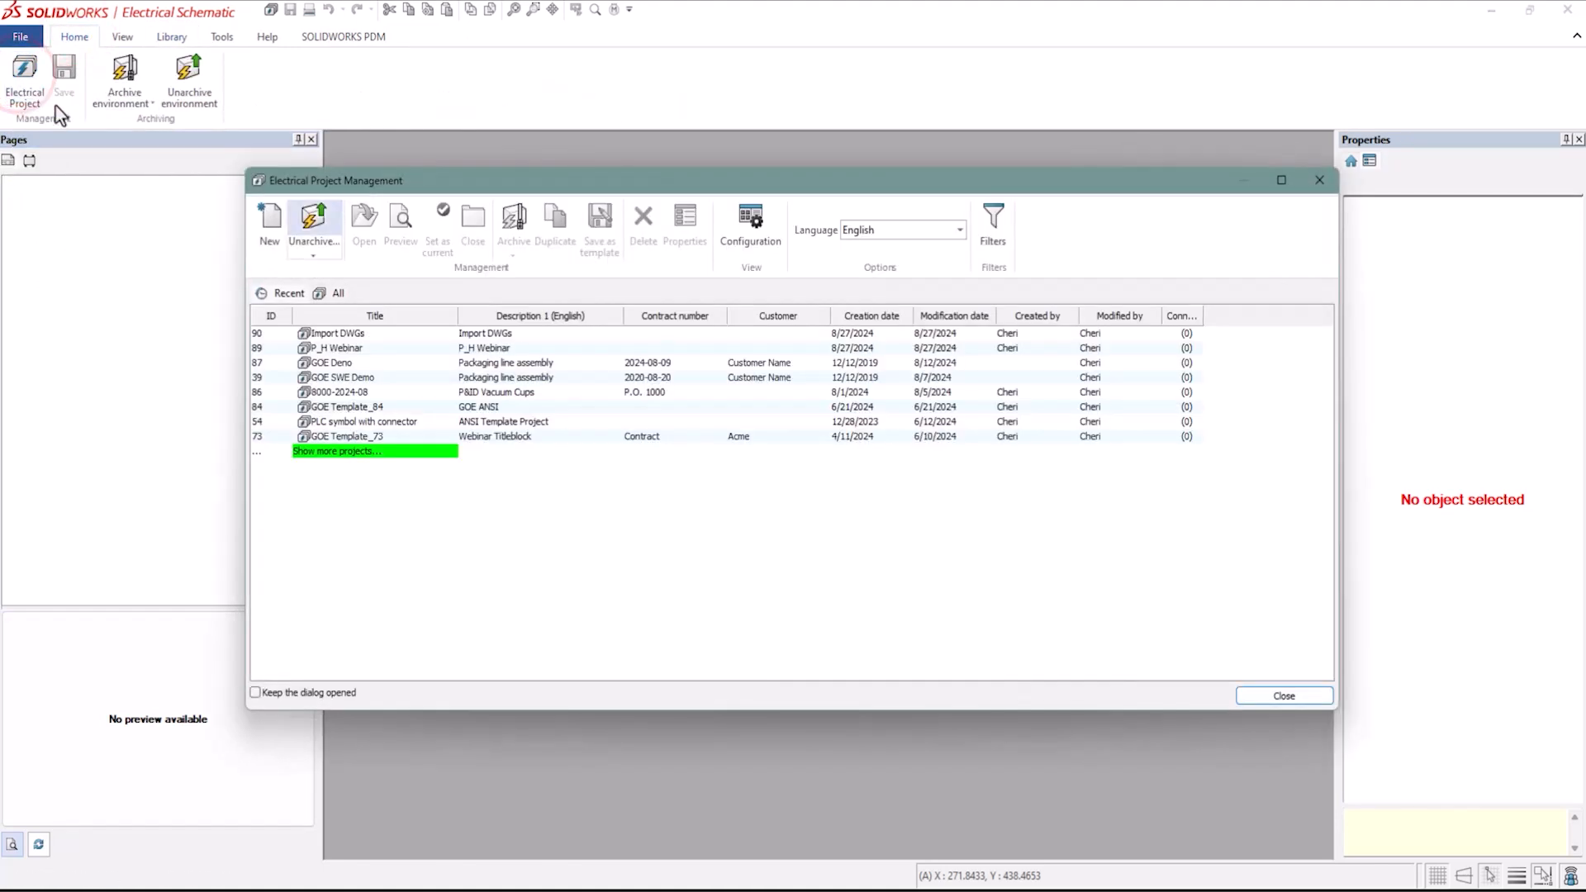
click(359, 348)
click(366, 223)
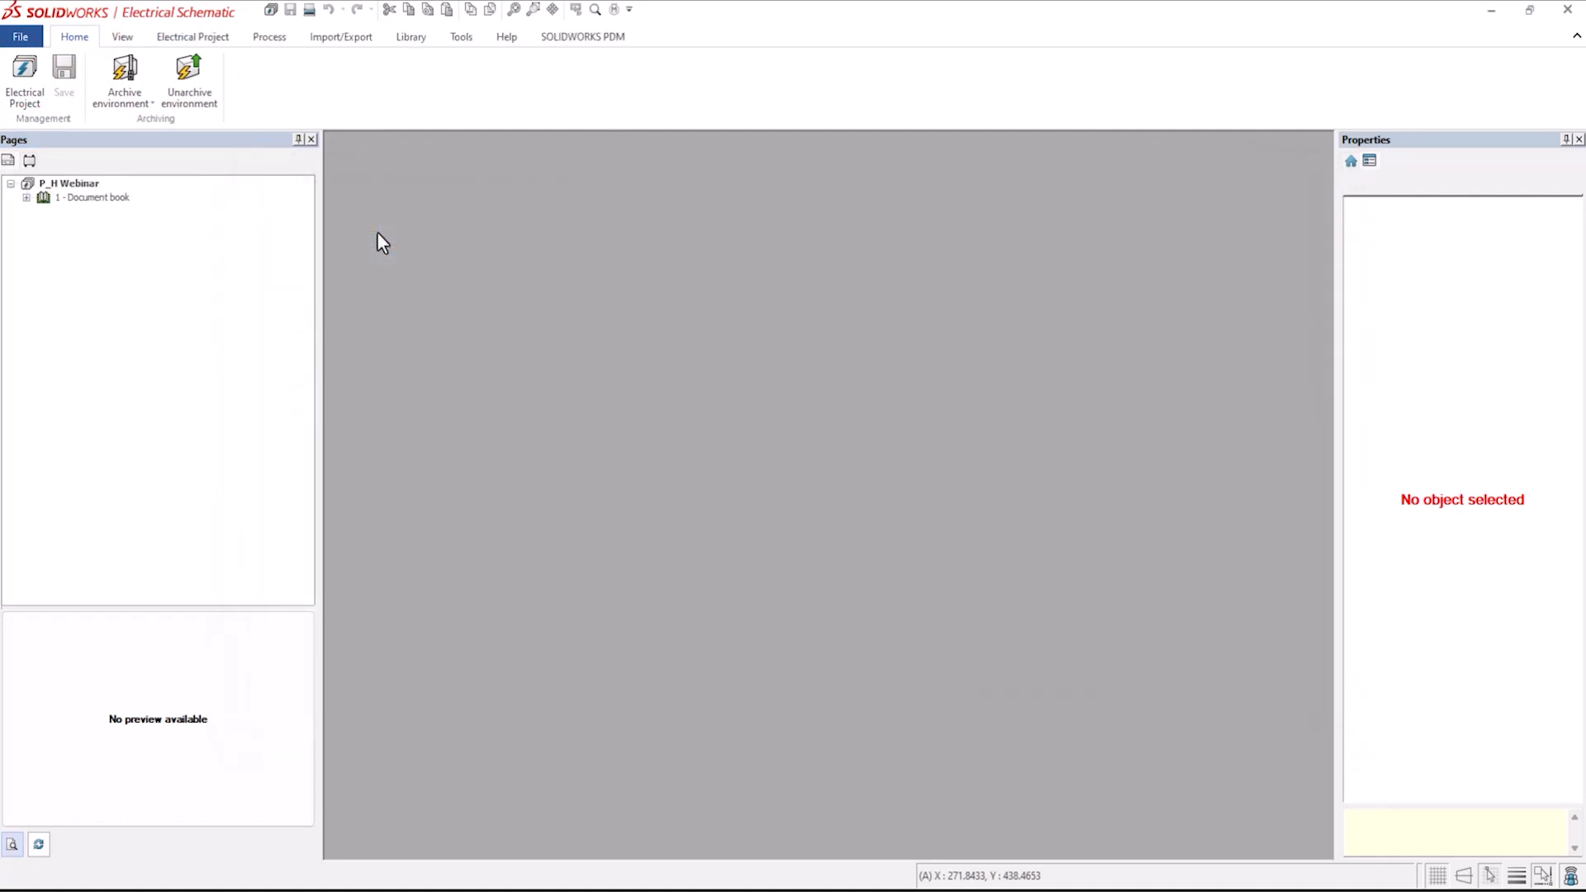
click(26, 197)
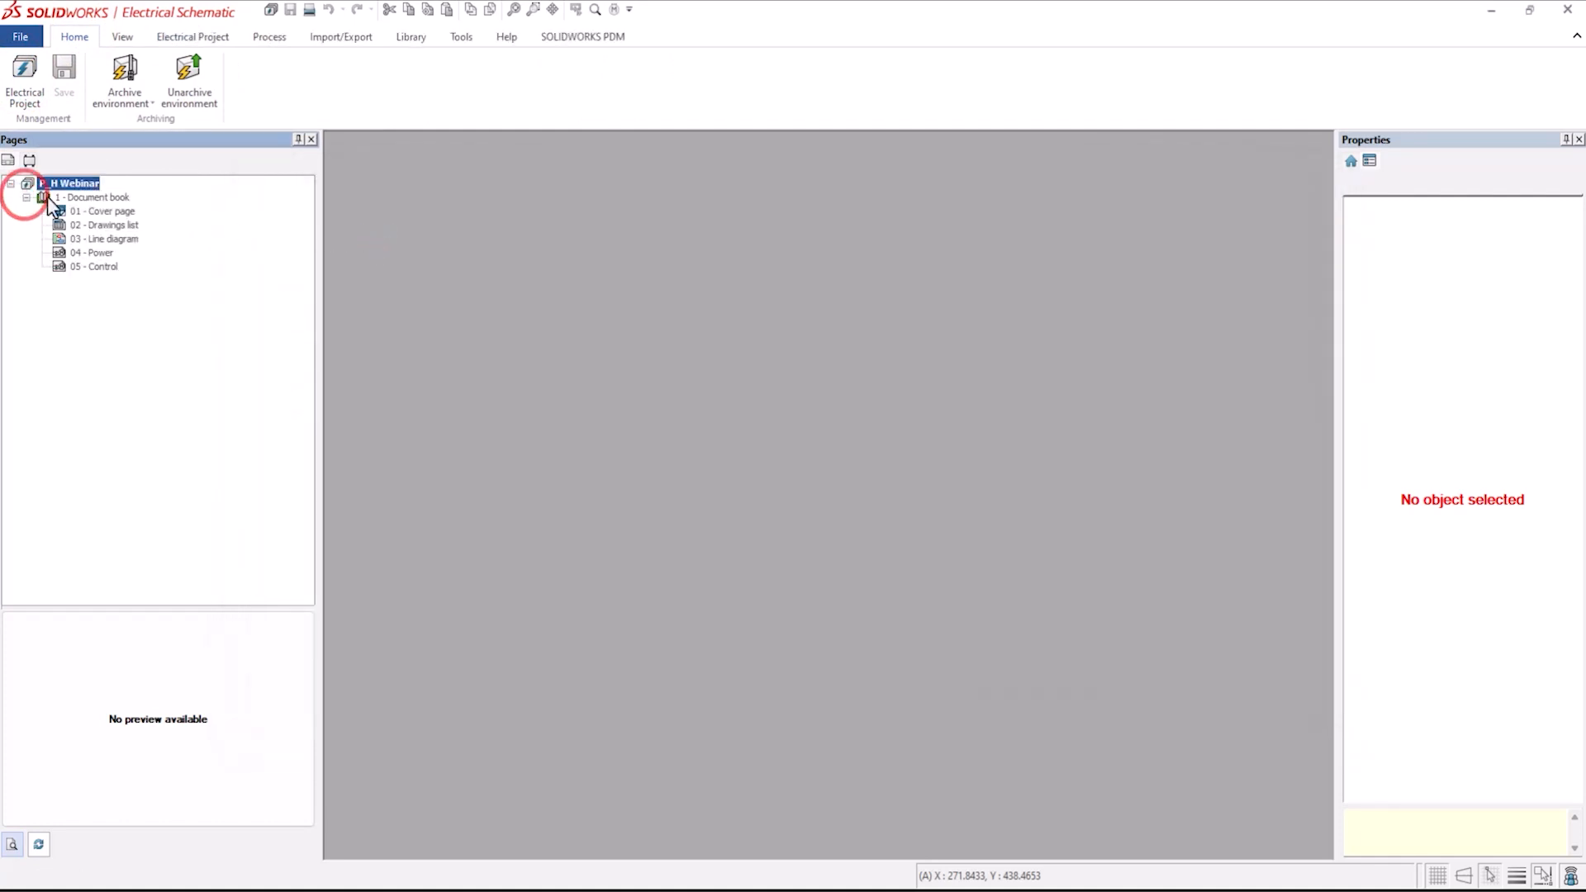
Create a new folder in the document book with the description Mechanical.
right_click(96, 199)
mouse_move(129, 208)
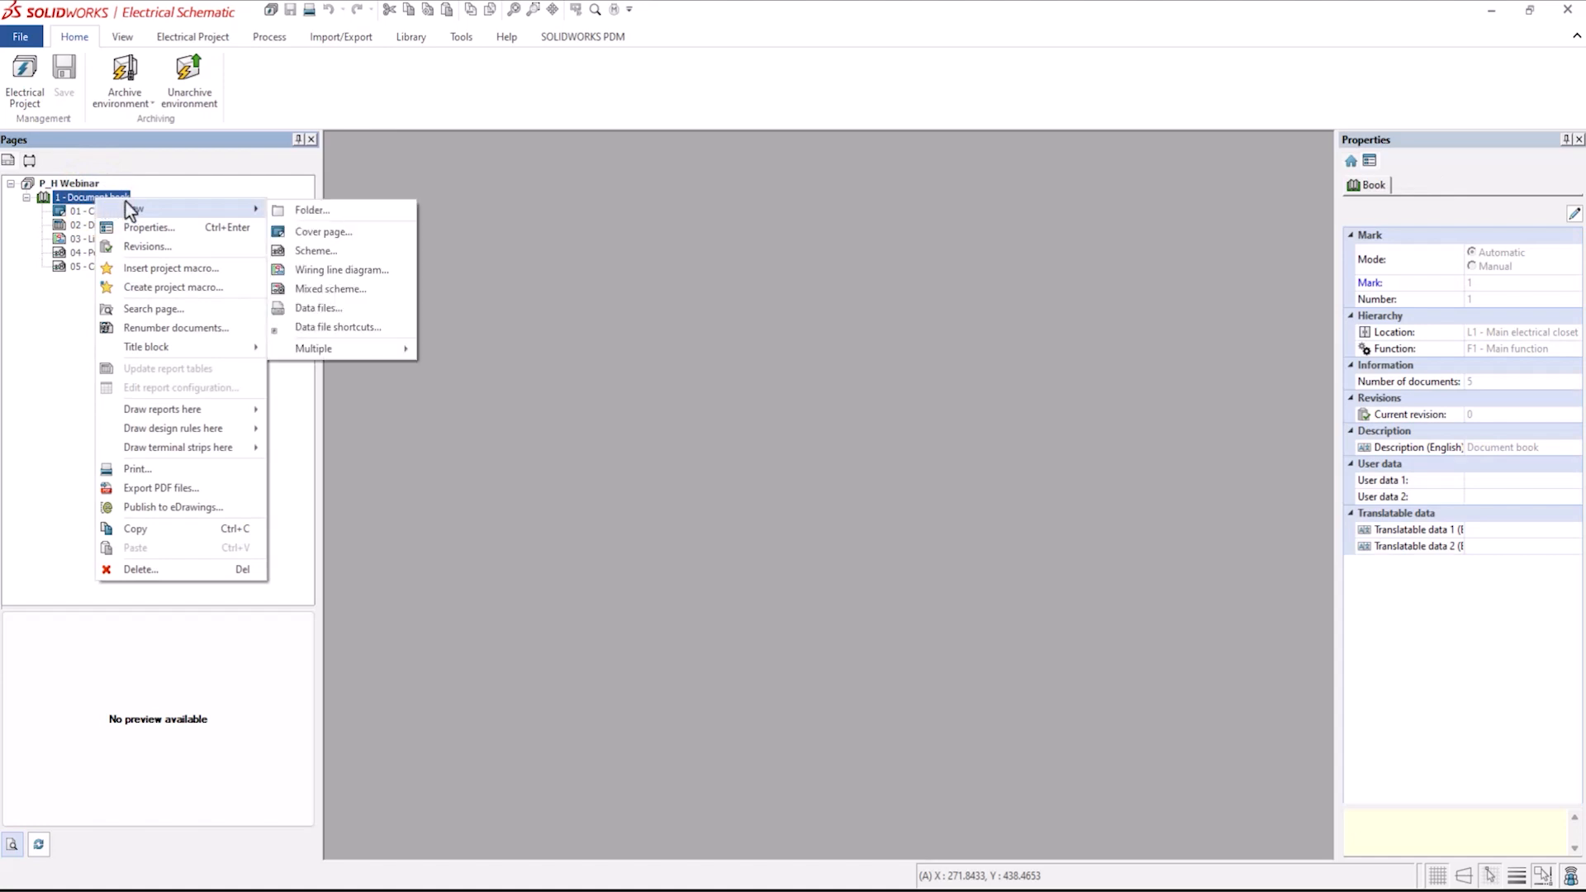
click(321, 211)
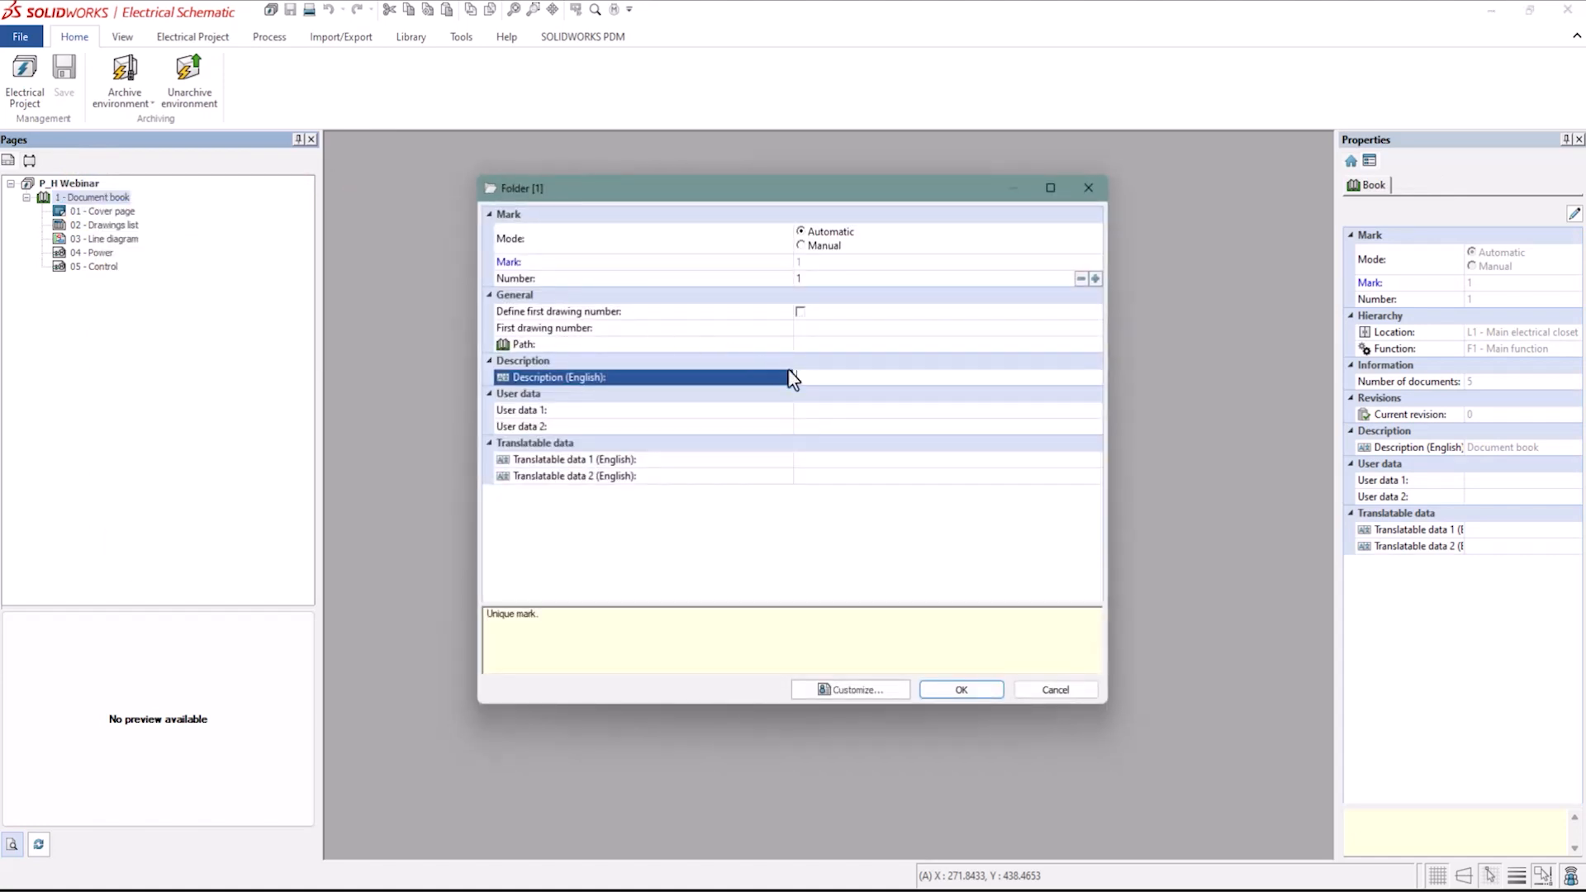
click(814, 378)
text(Mechanical)
click(963, 688)
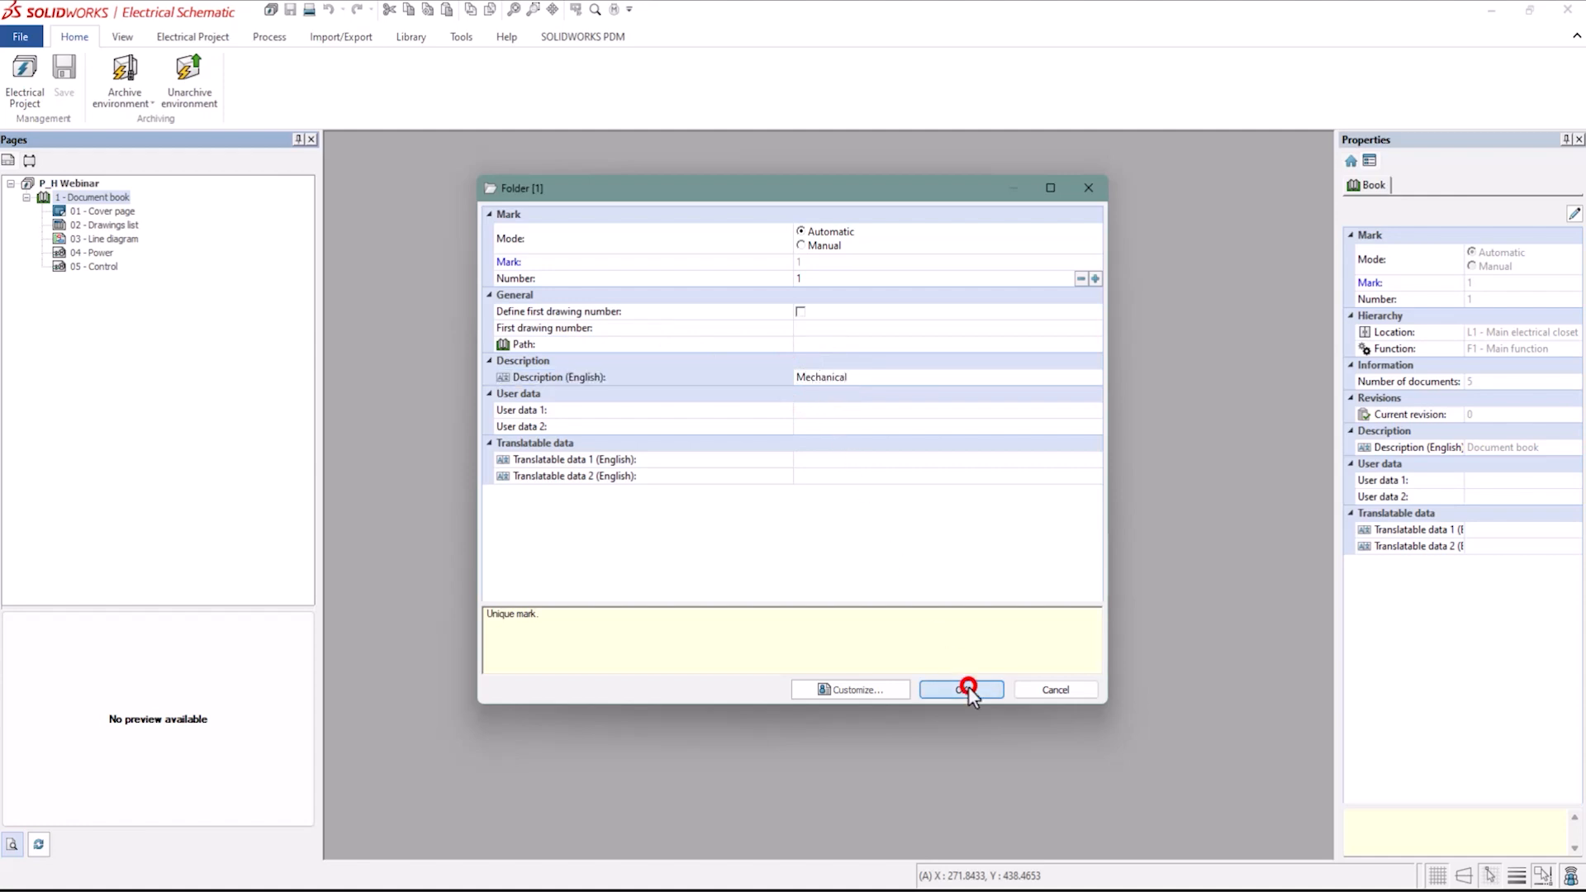
Create a second folder in the document book with the description Electrical.
right_click(82, 196)
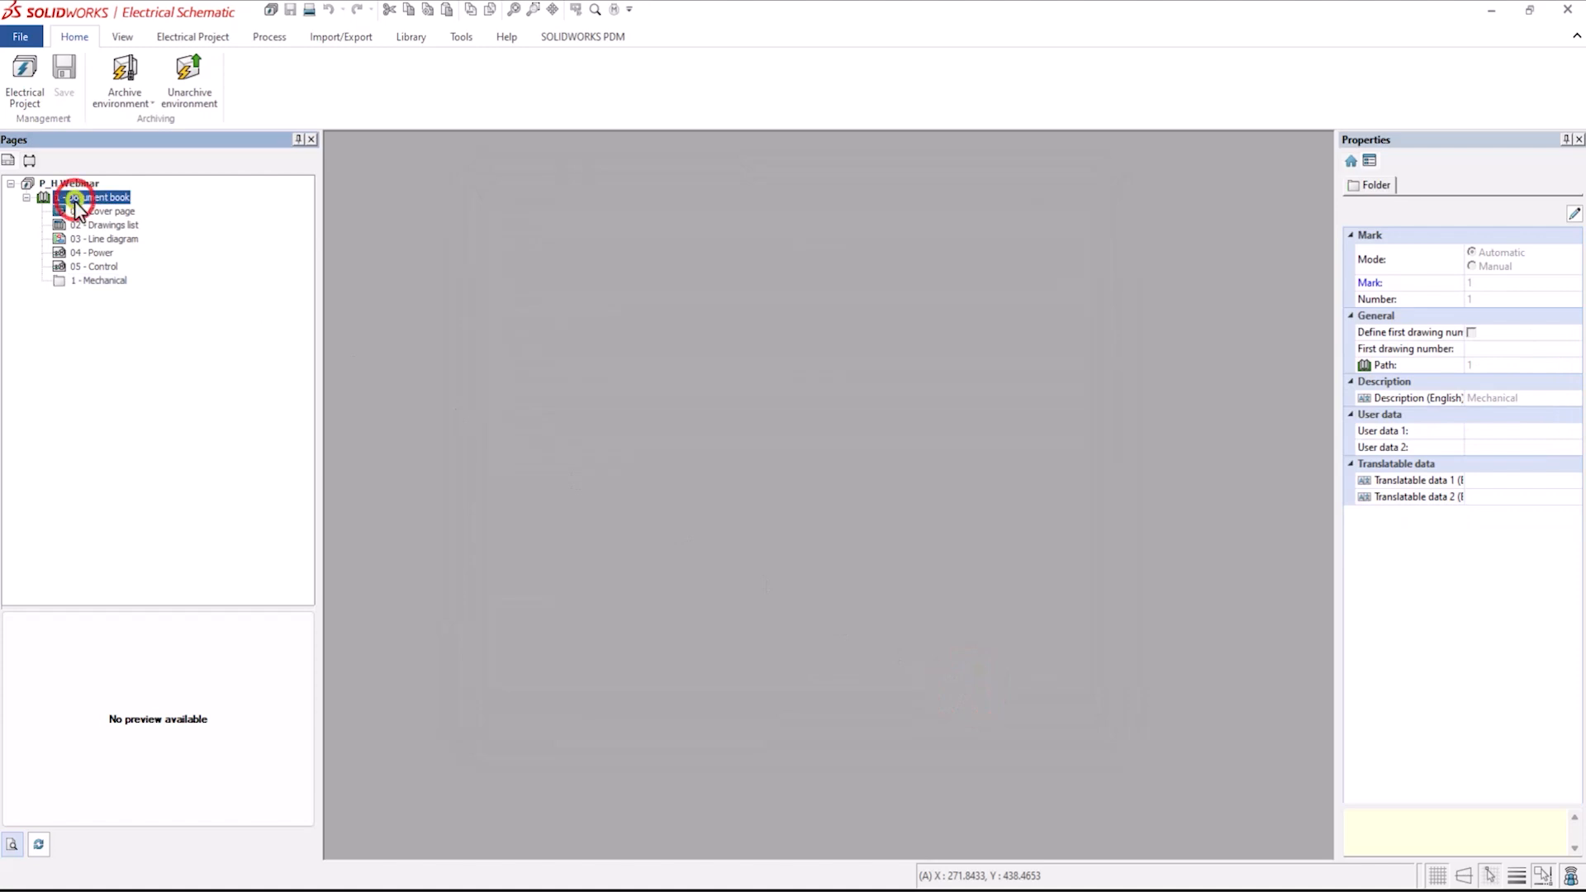
click(124, 213)
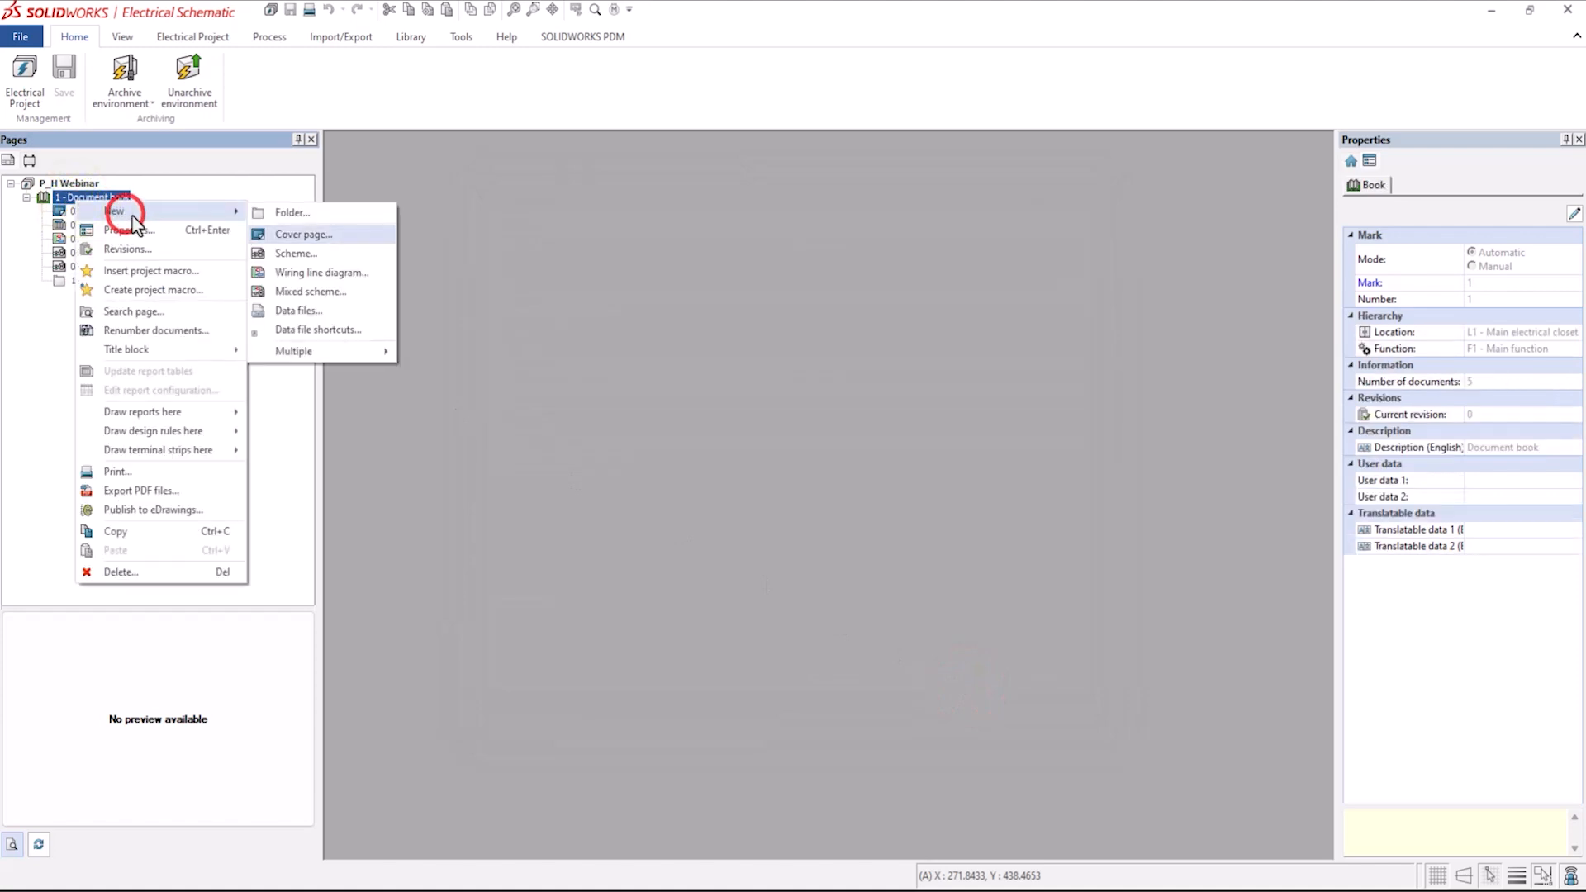
click(310, 213)
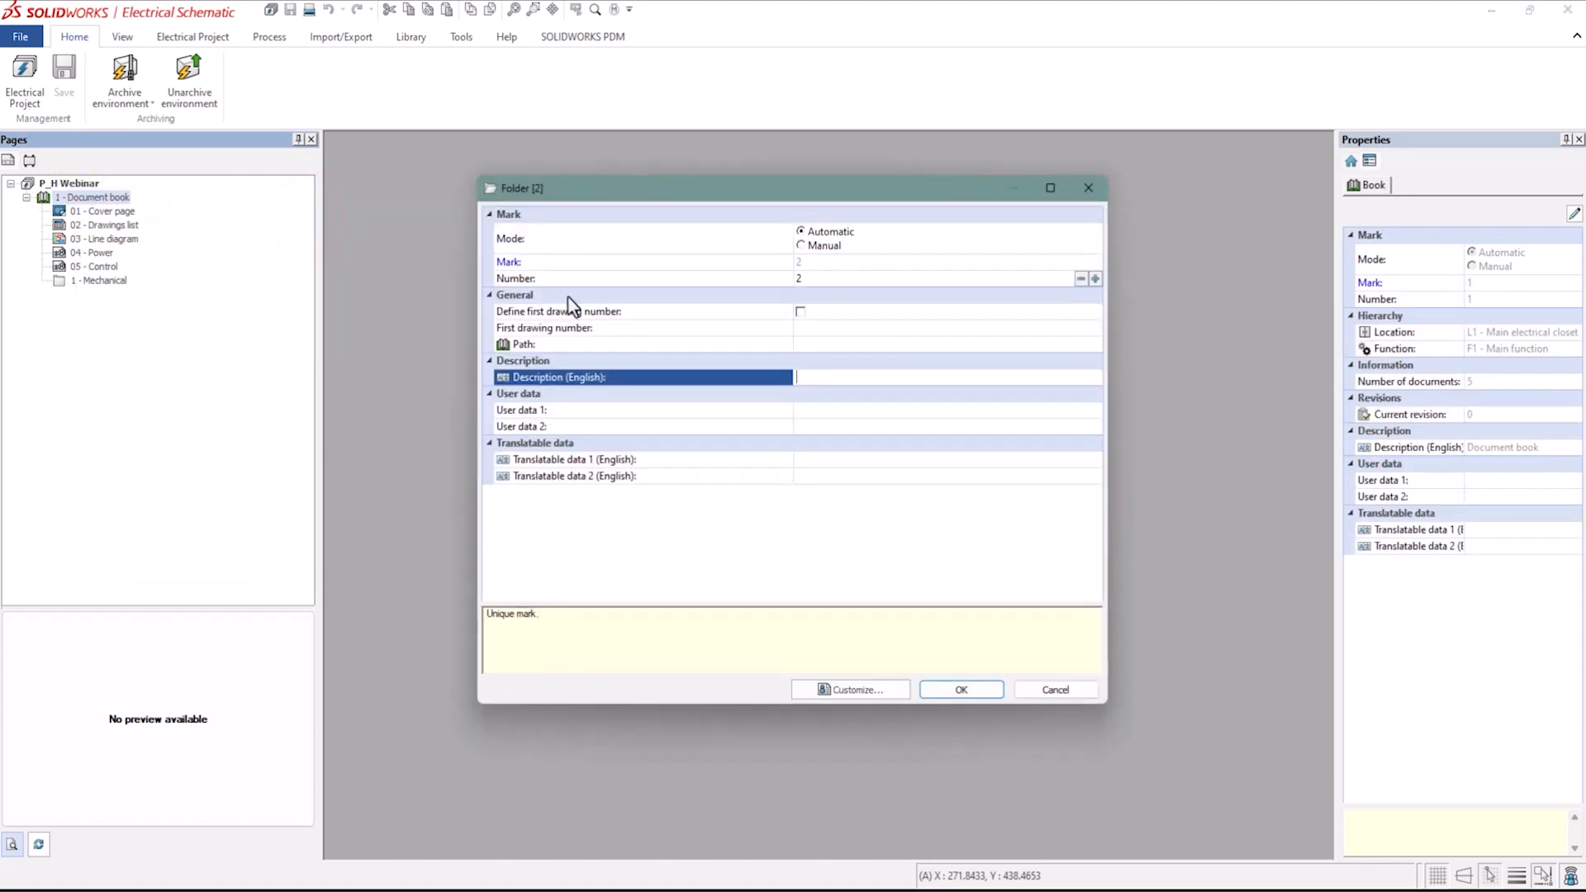
click(826, 377)
text(Electrical)
click(960, 691)
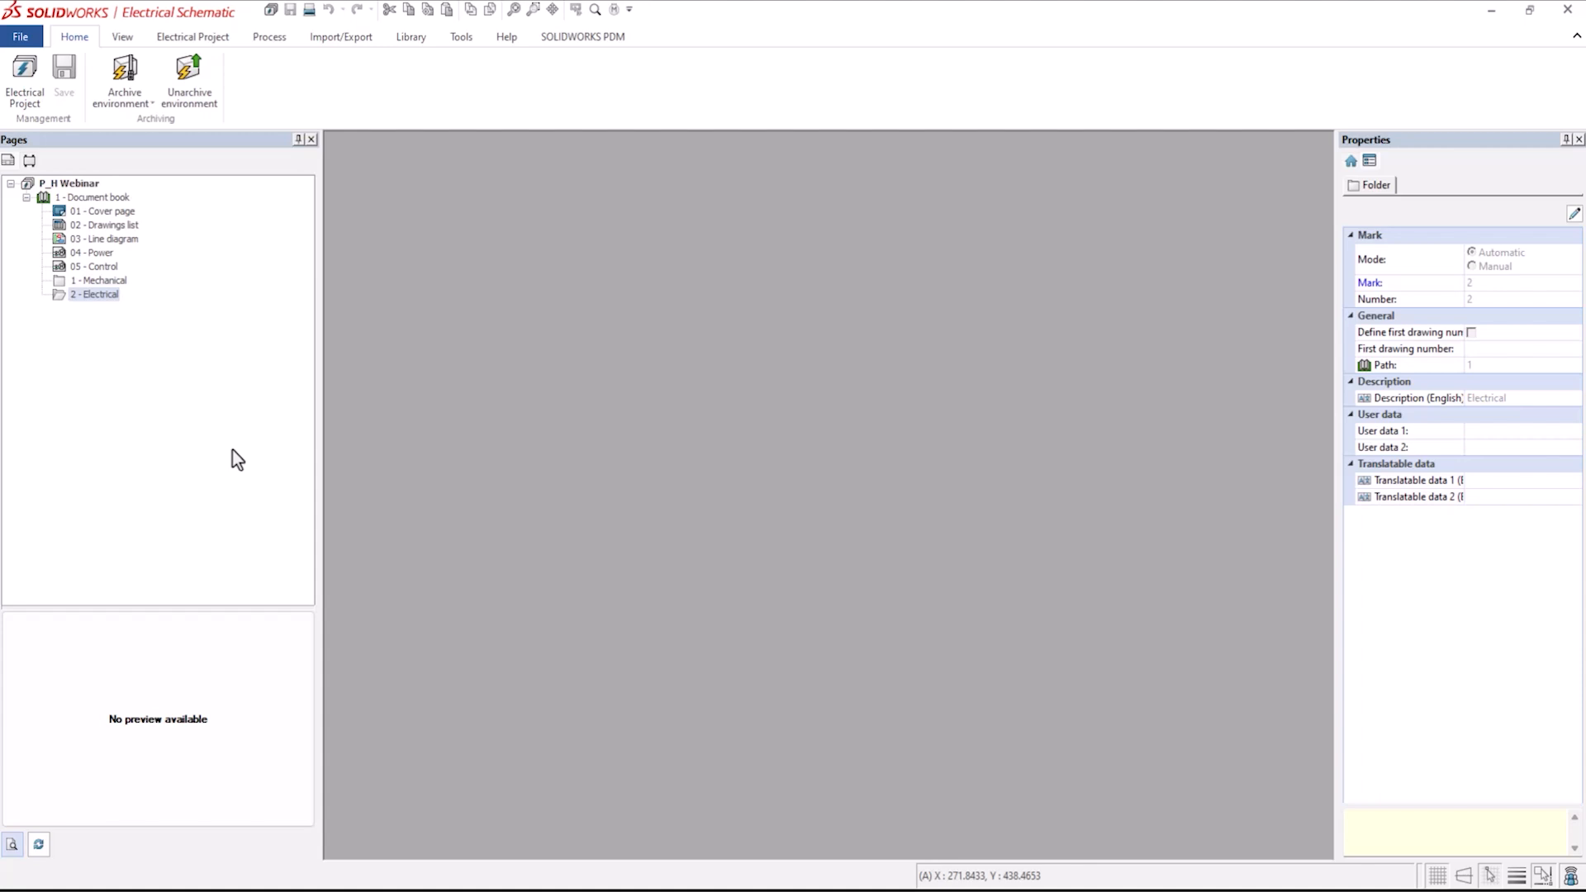
Add a new scheme drawing inside the Mechanical folder.
right_click(102, 281)
click(164, 293)
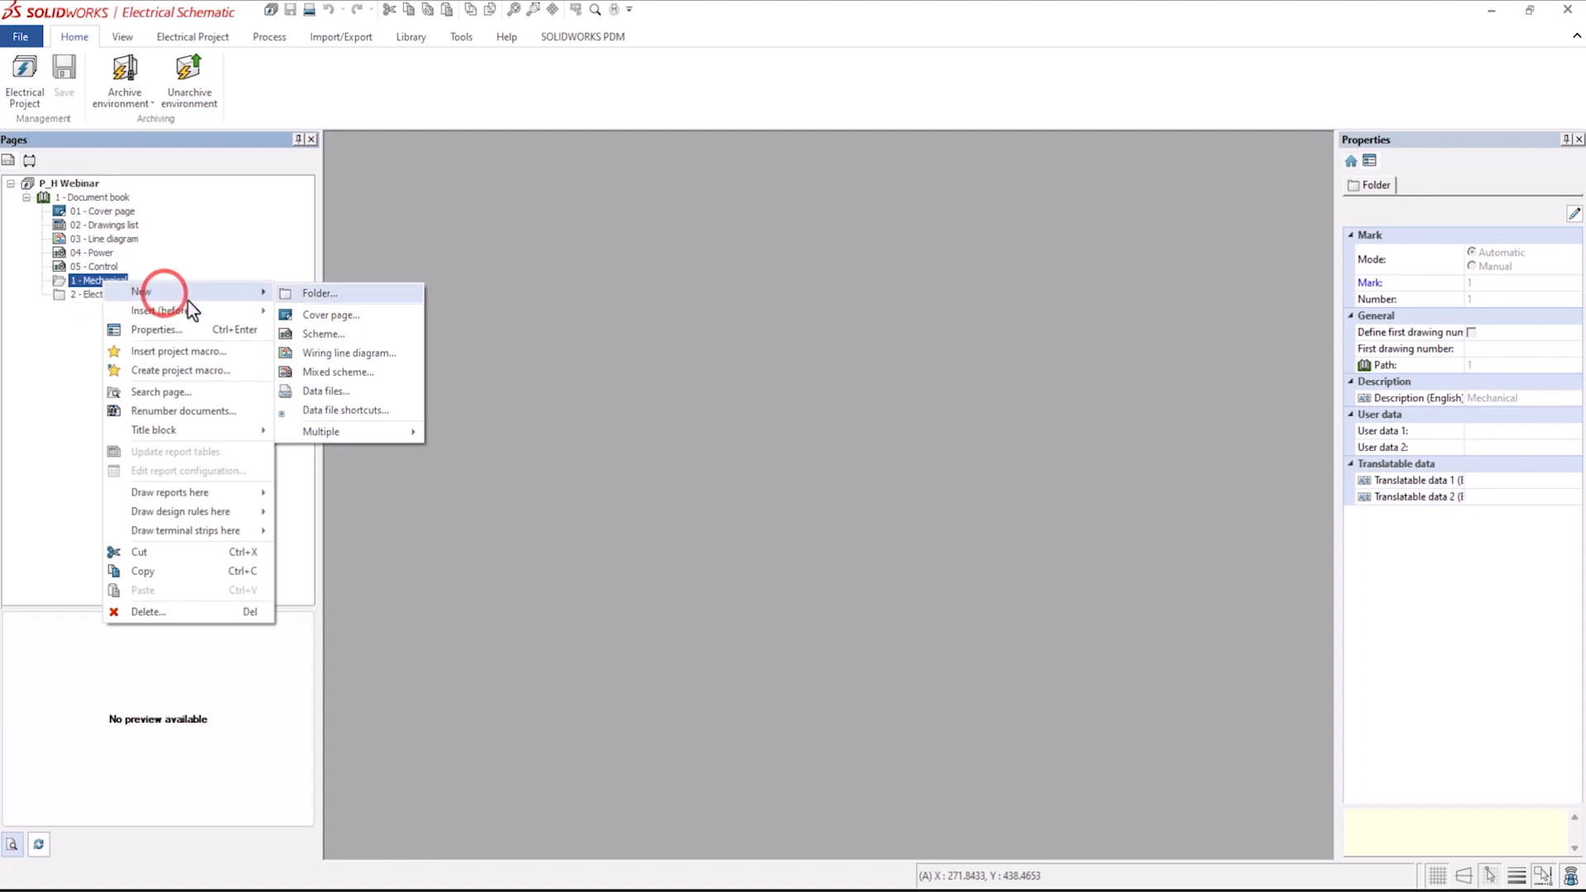
click(335, 334)
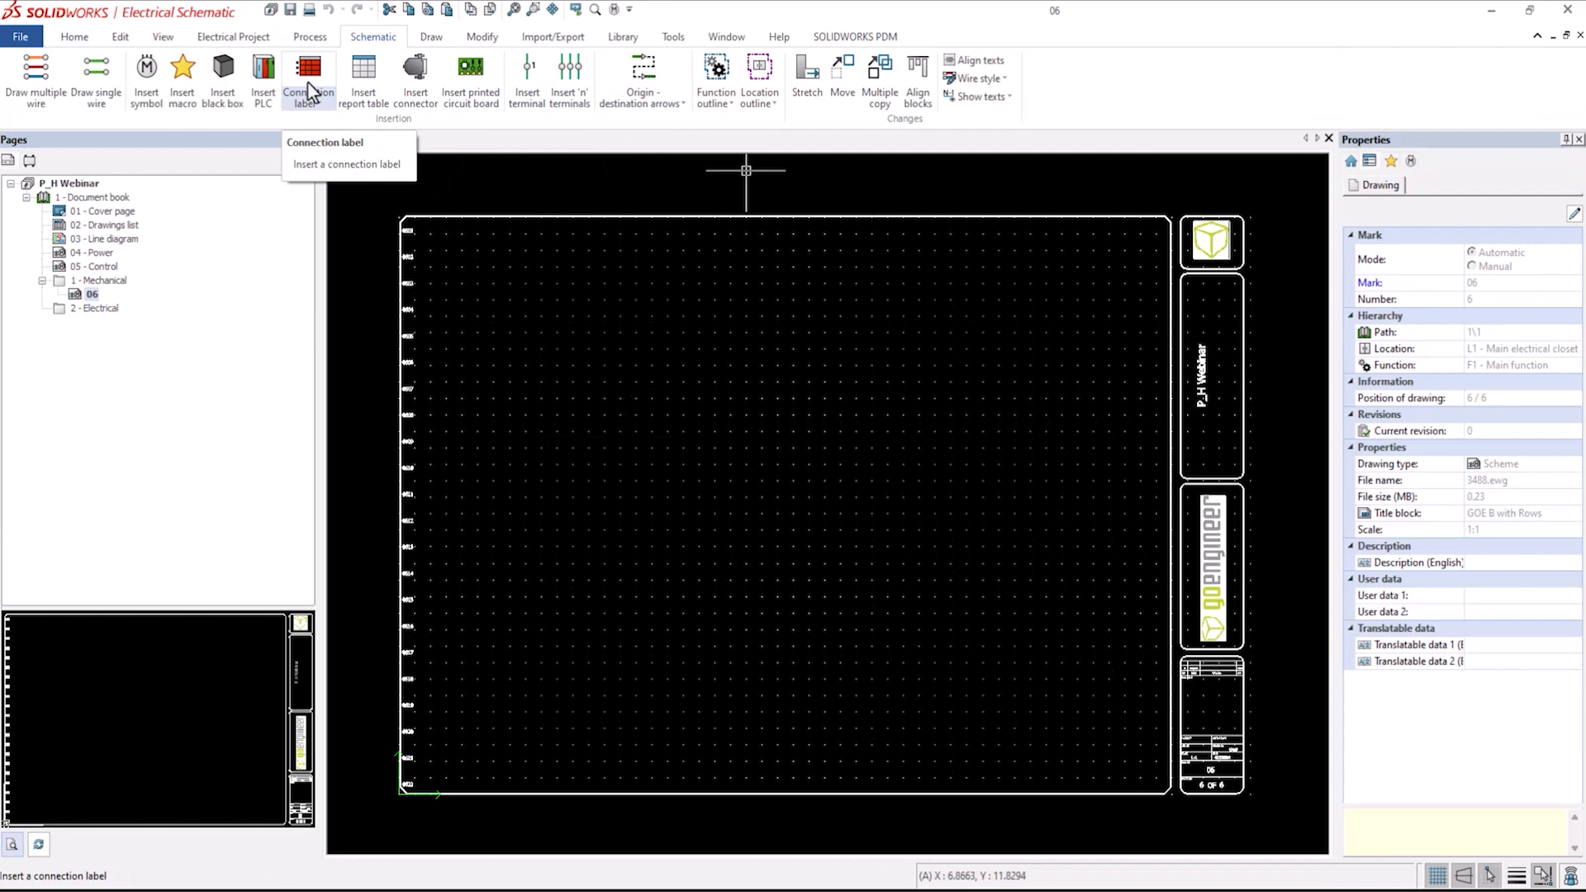
Start symbol insertion, search all classes for symbols described as "valve", and choose the 2/2 directional control valve.
click(146, 73)
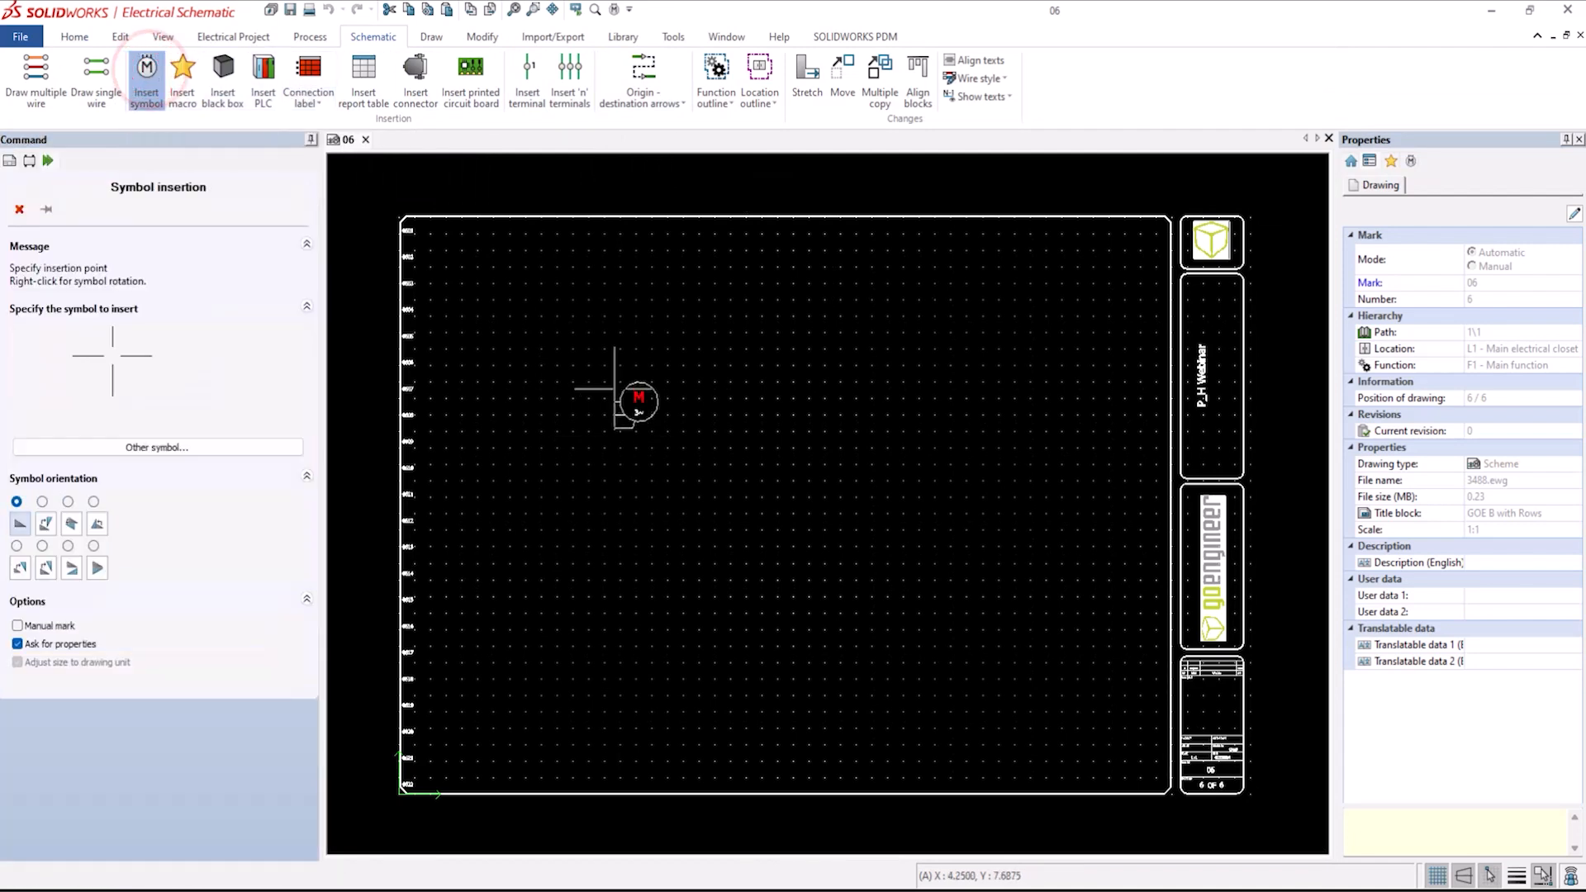
click(202, 447)
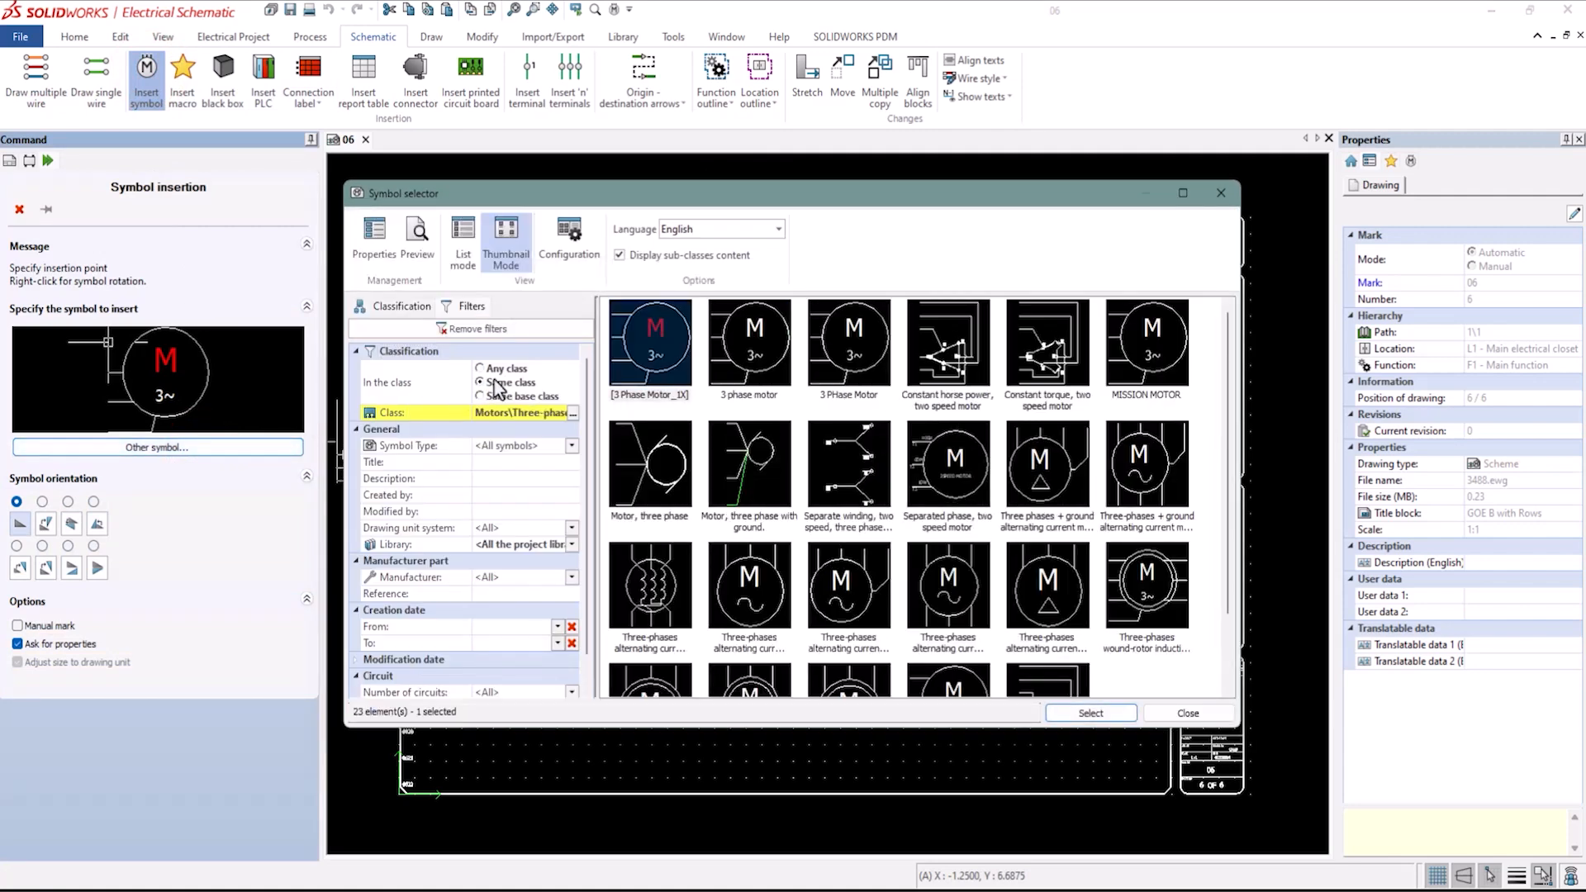
click(487, 479)
text(valve)
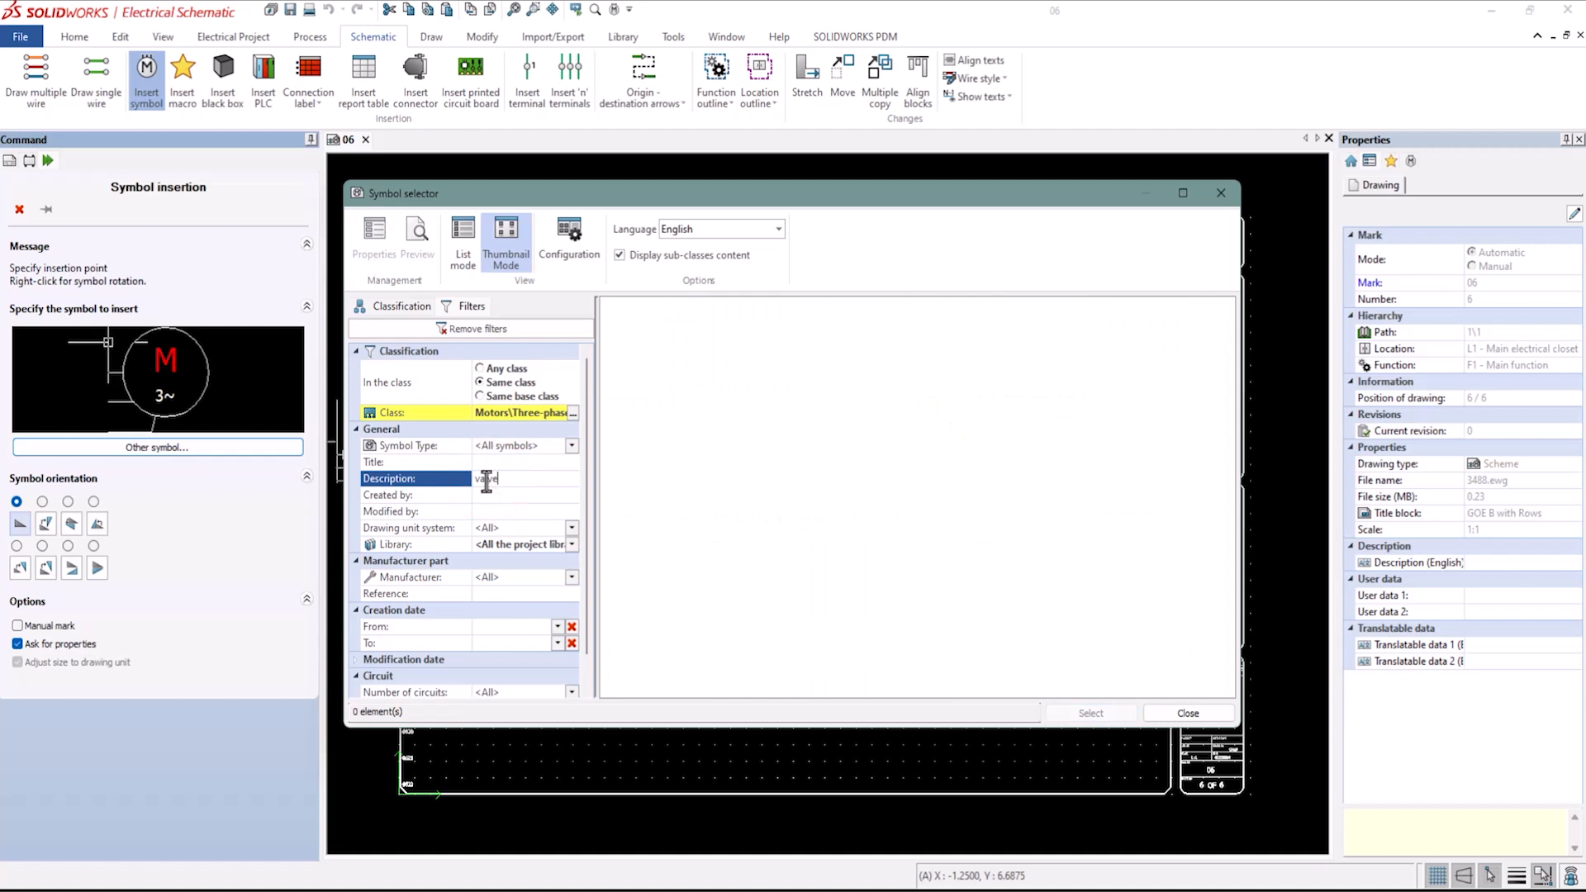
click(484, 369)
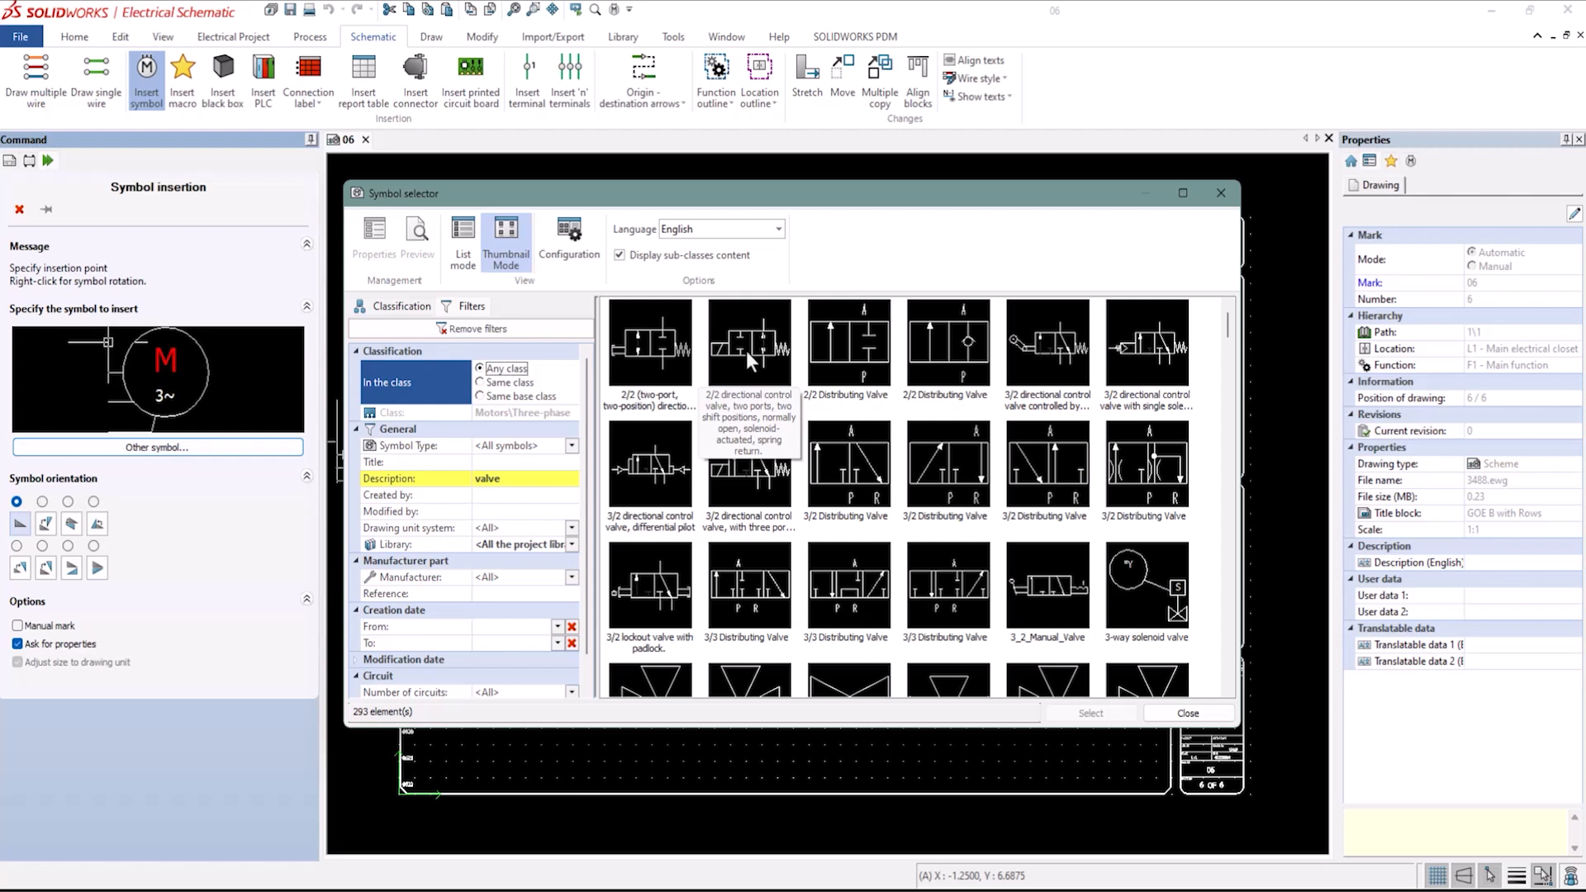
click(746, 350)
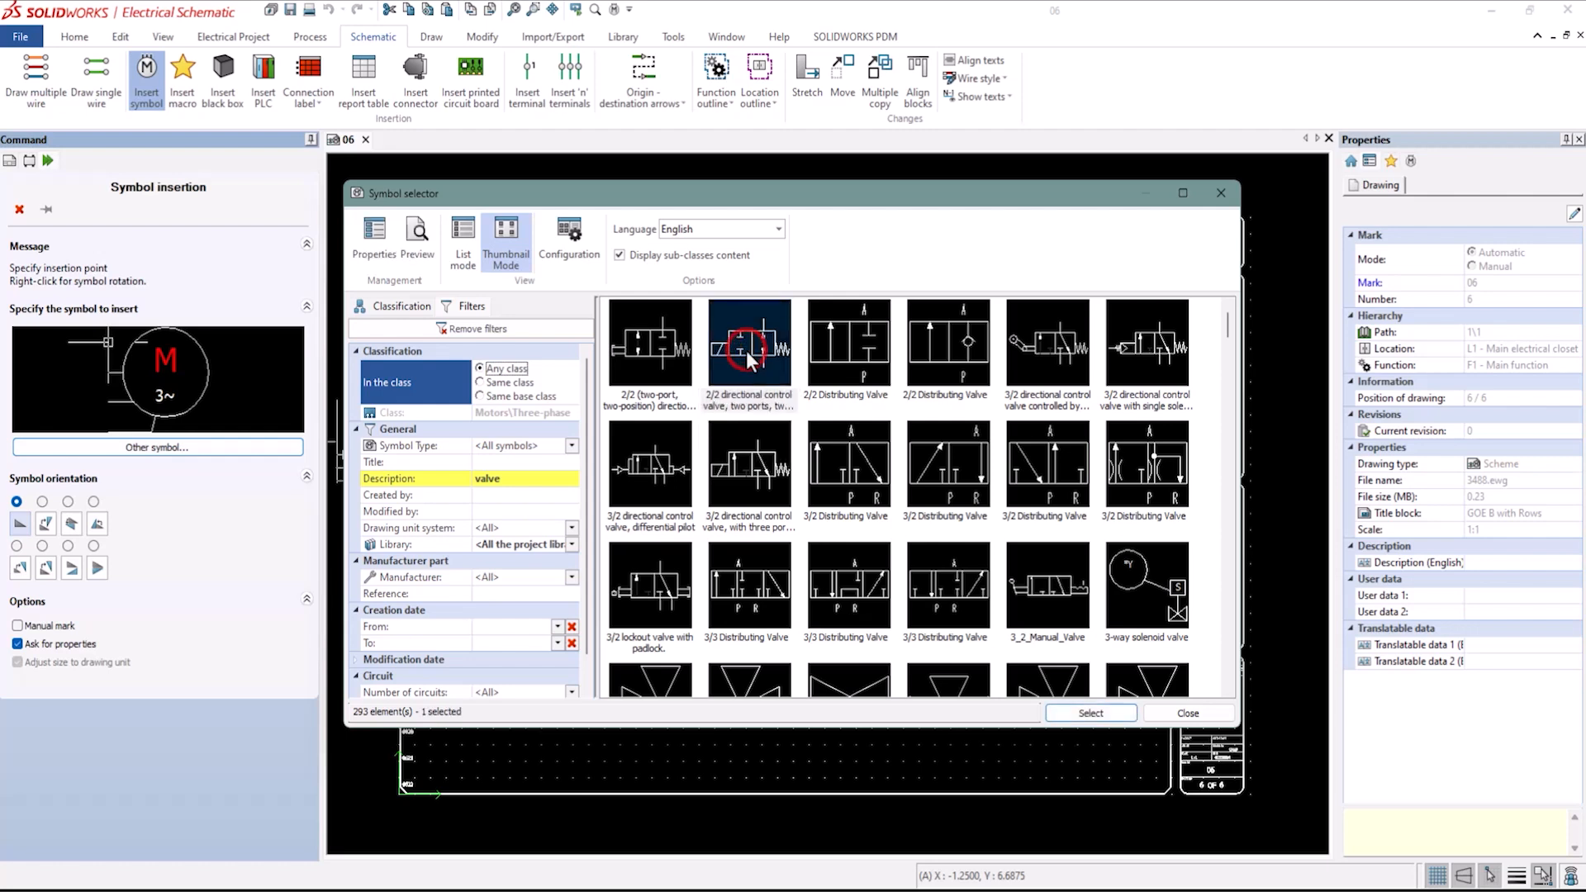
click(1090, 713)
Place the valve on the Mechanical scheme and set its mark root to SV.
scroll(656, 410, up, 3)
scroll(636, 344, up, 2)
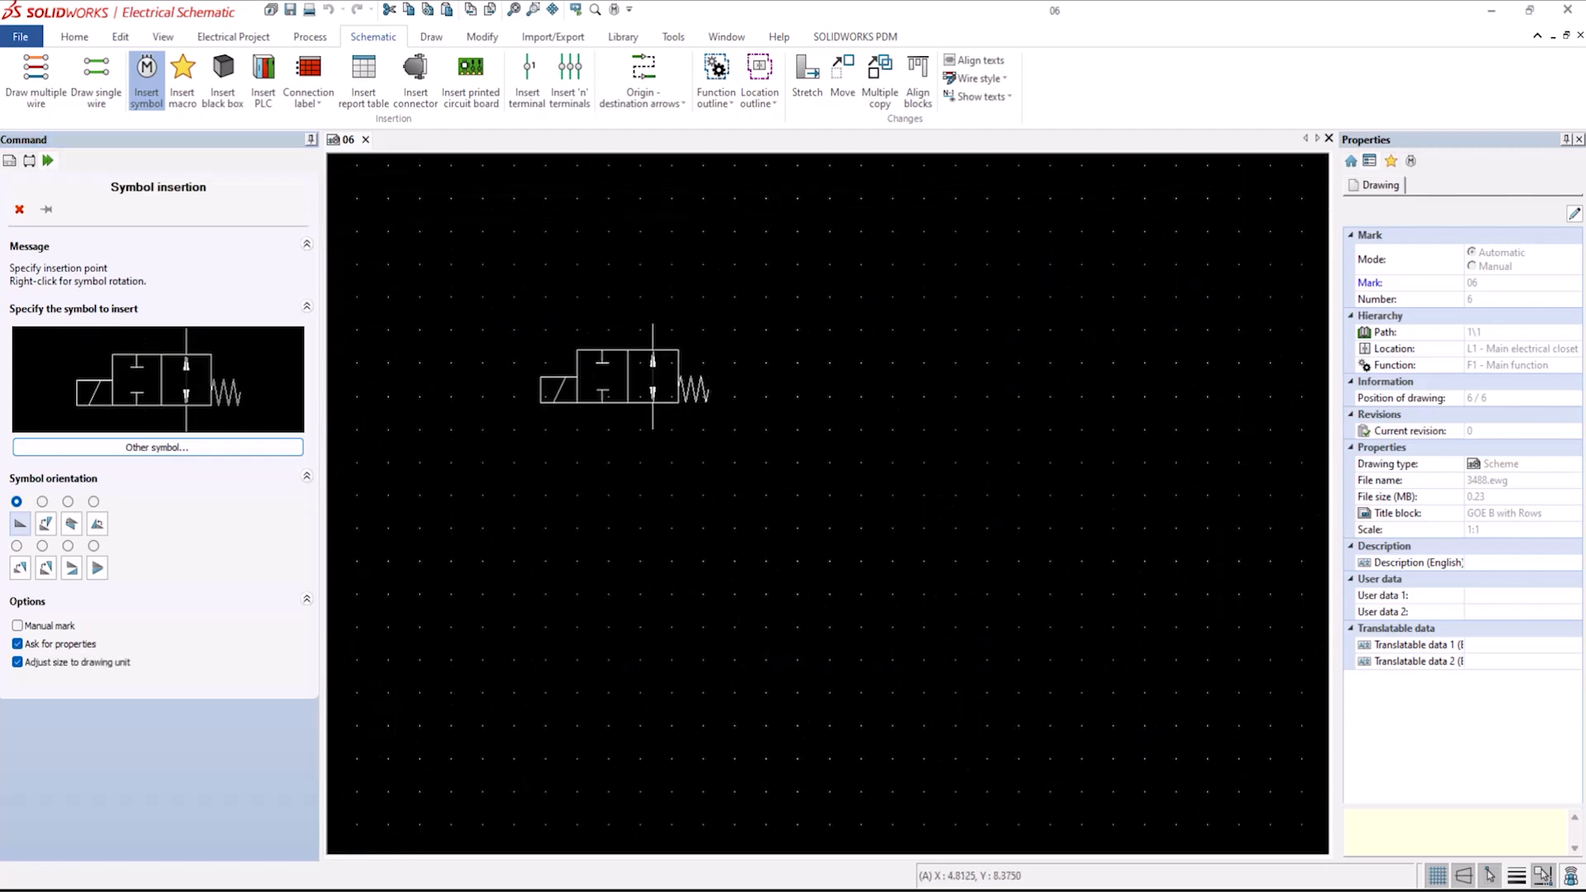
click(673, 296)
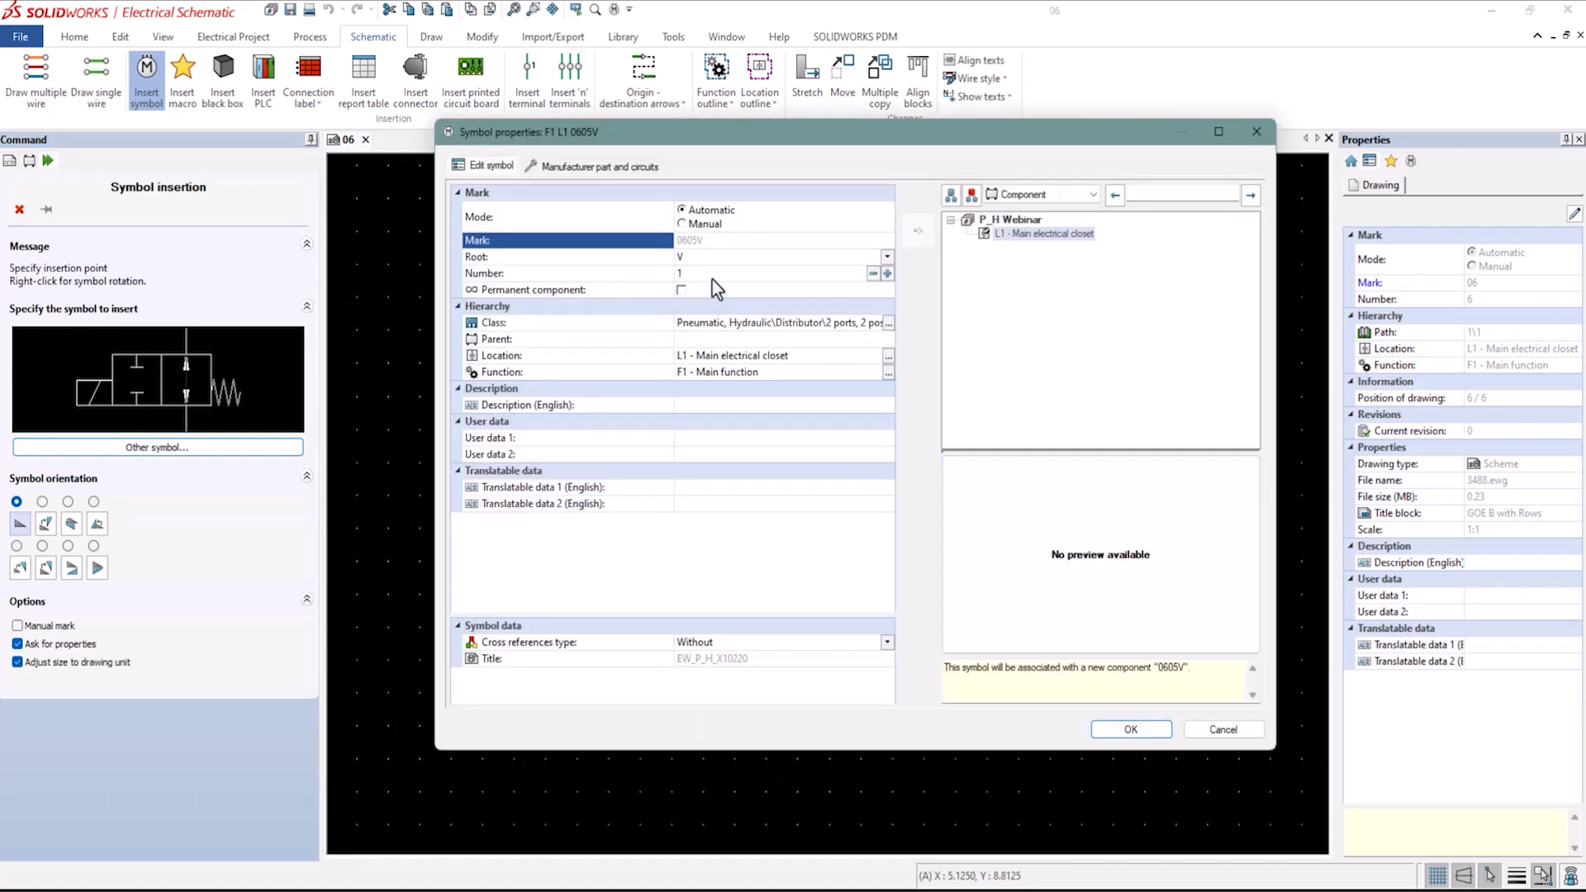
click(691, 259)
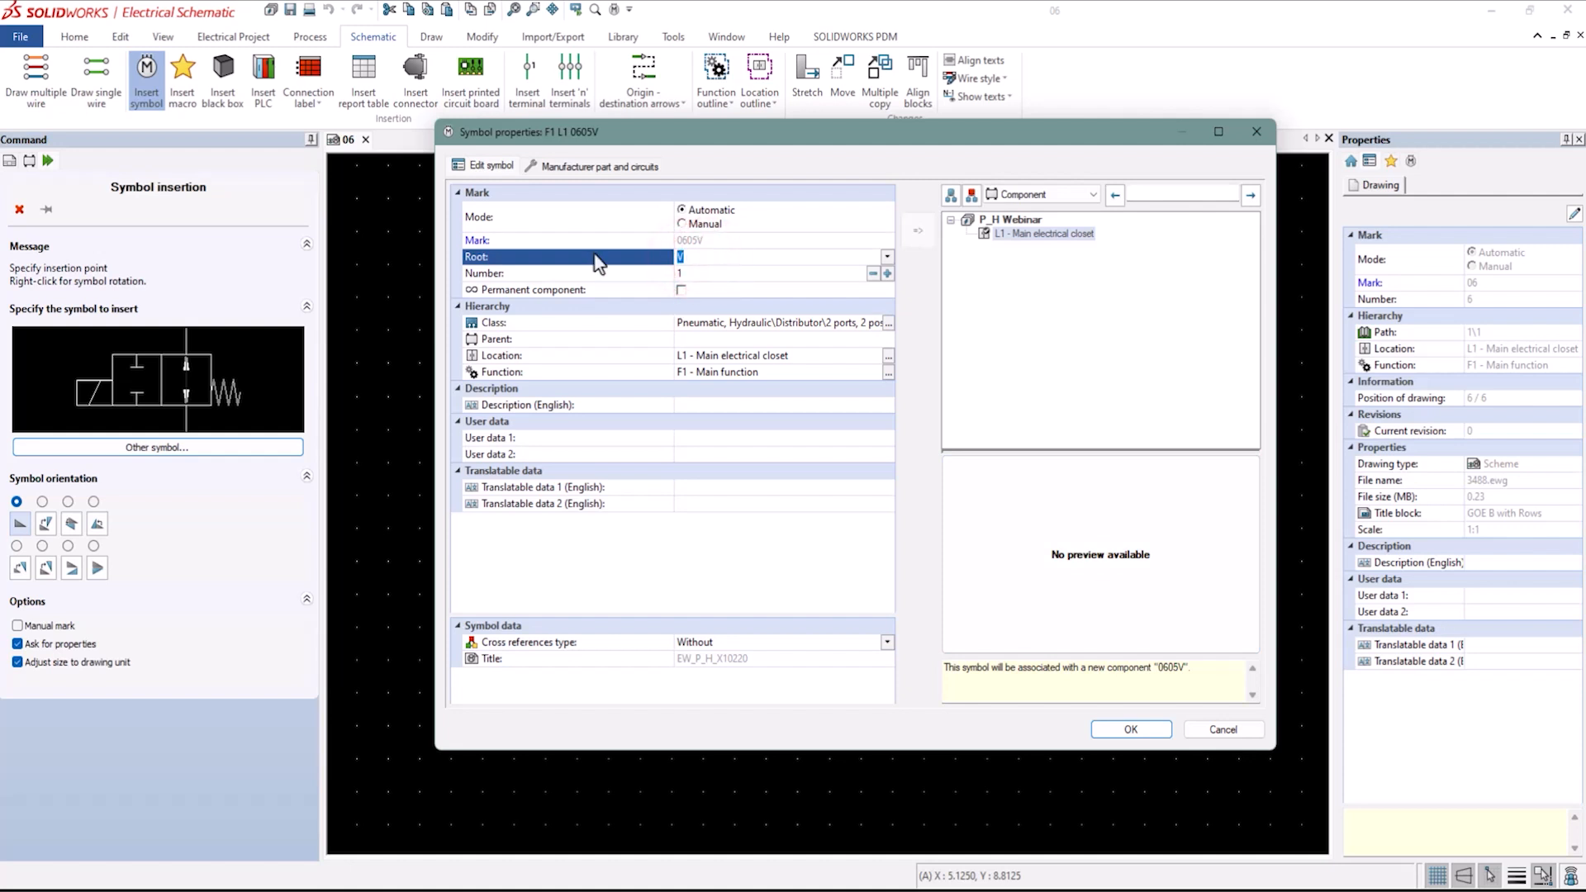
text(SV)
click(704, 274)
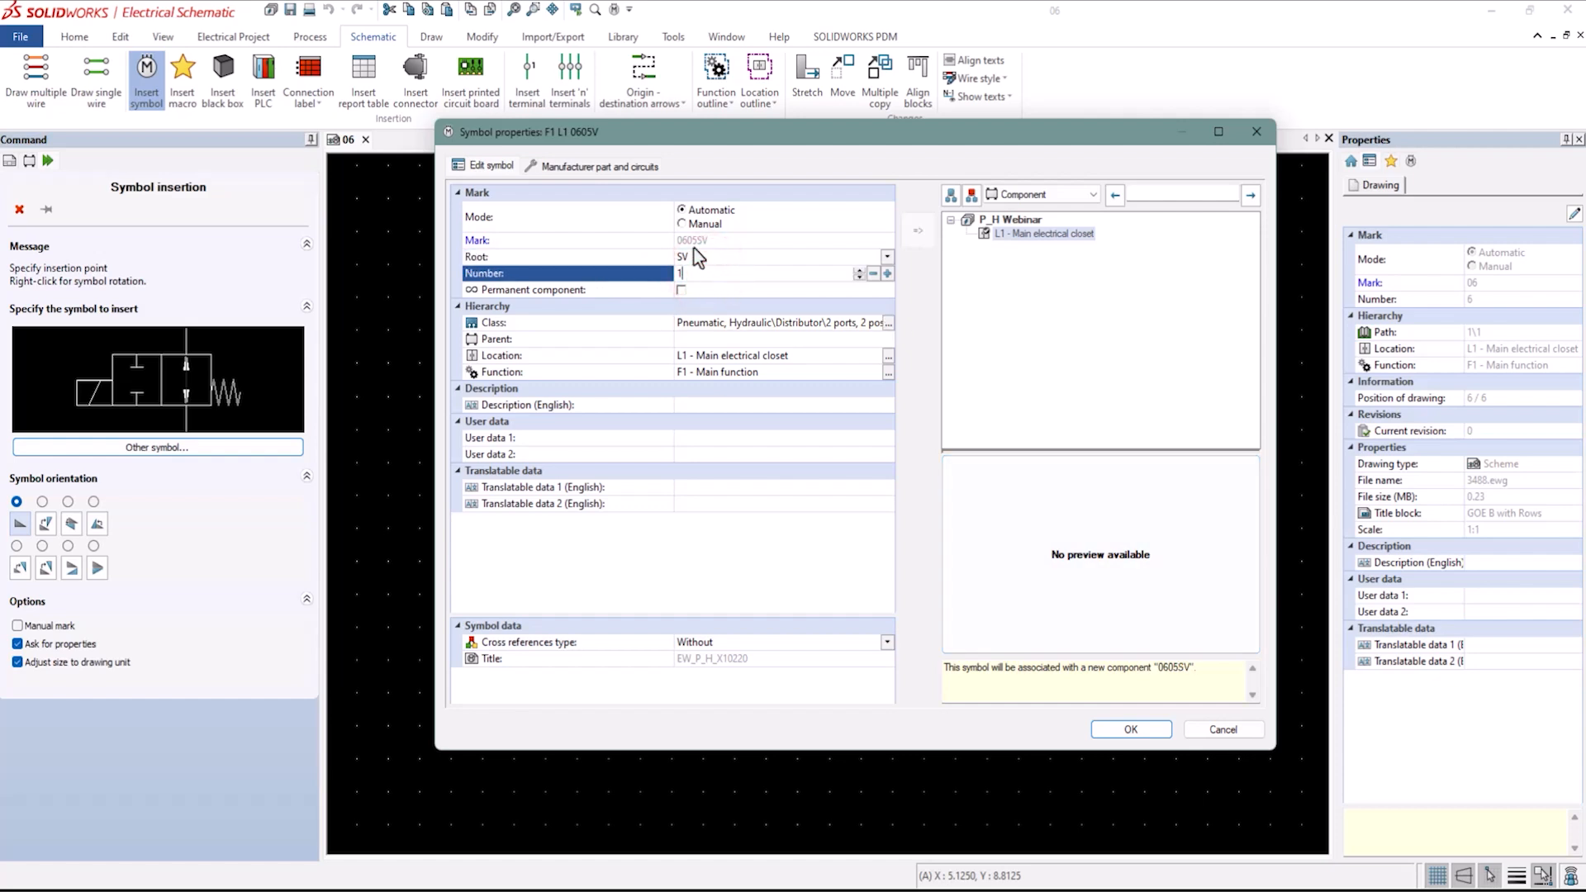
click(1120, 730)
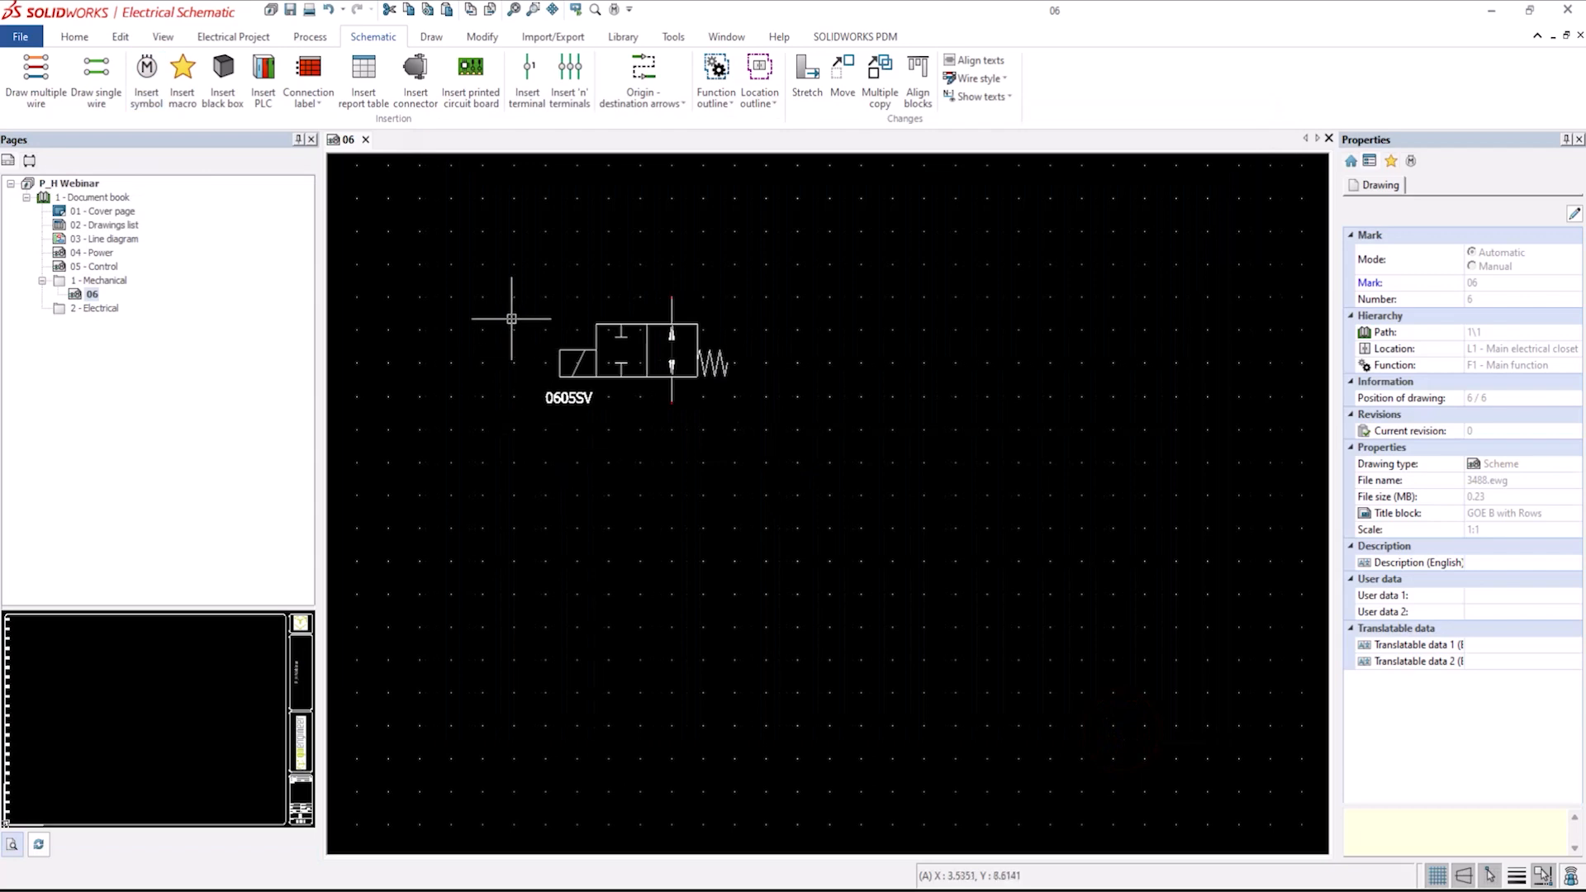
scroll(507, 330, down, 3)
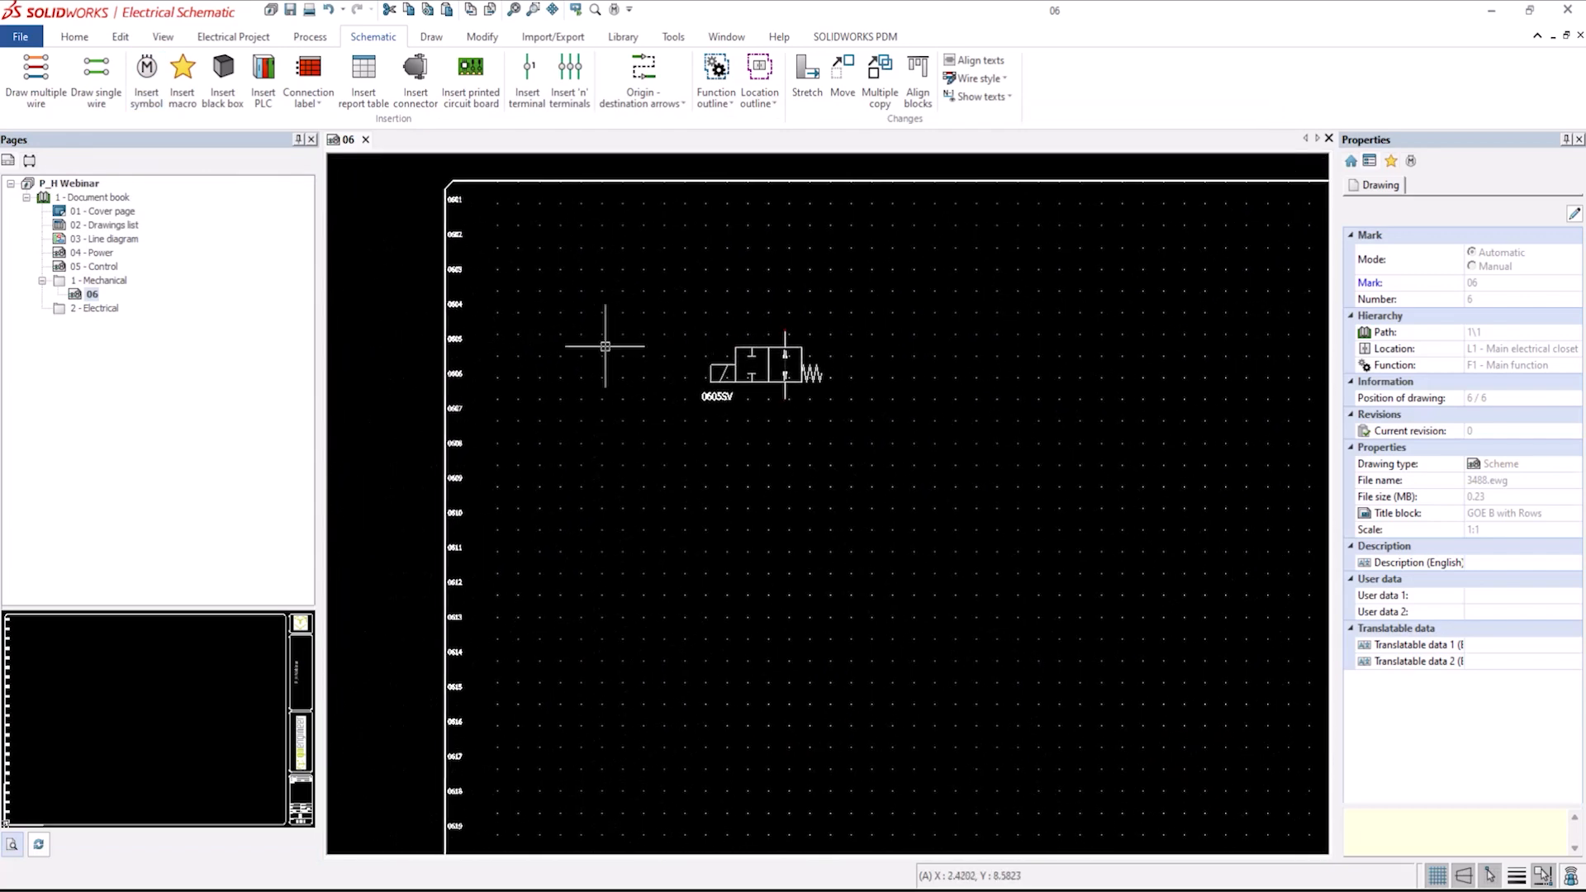
scroll(454, 376, up, 3)
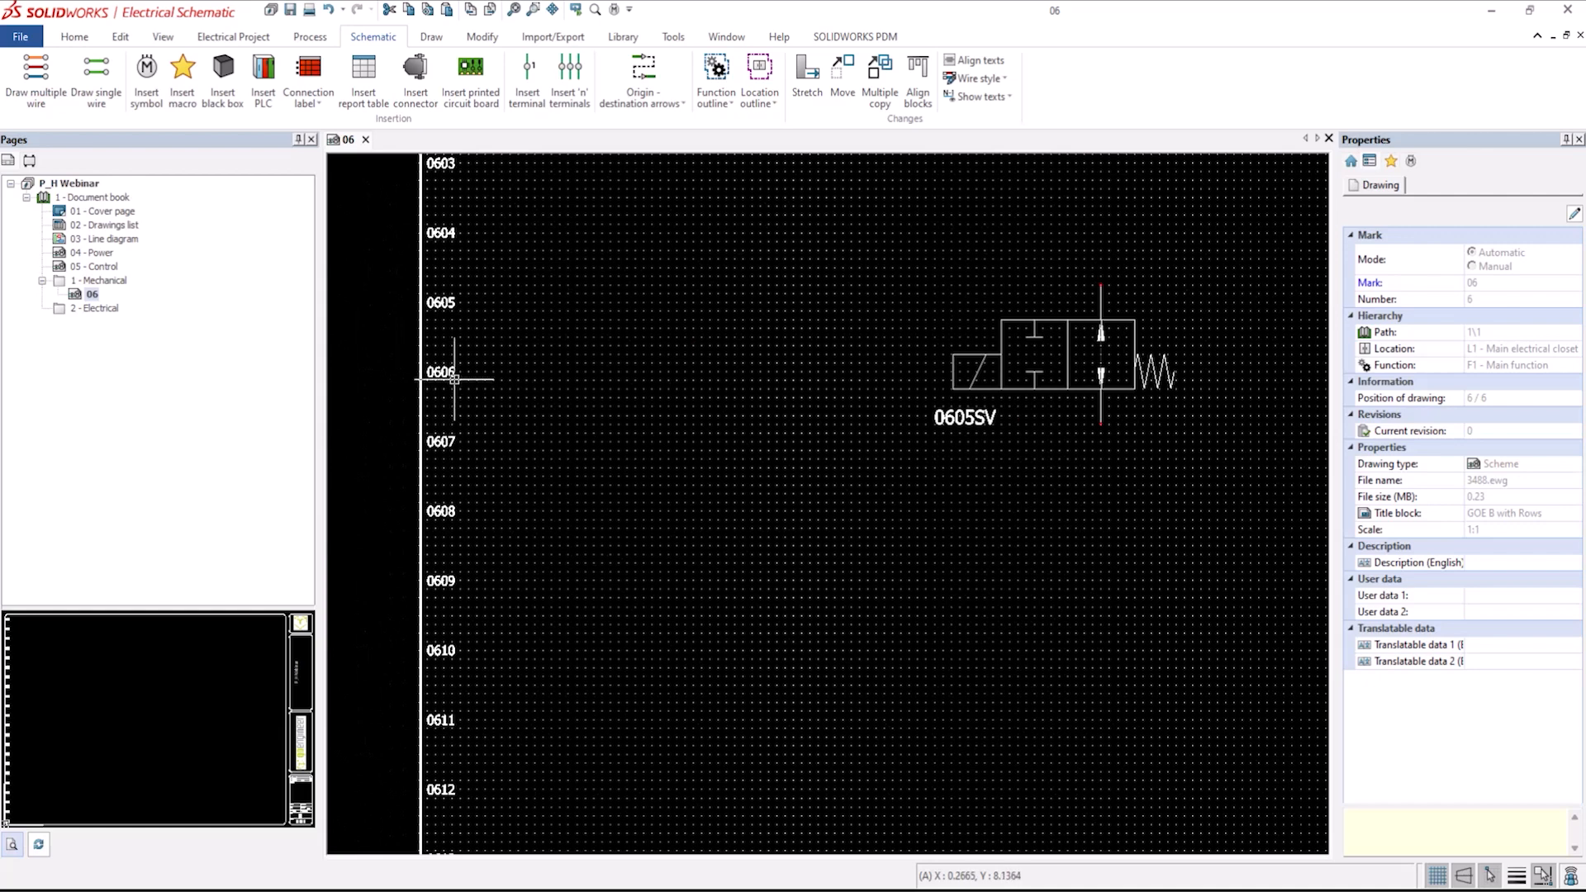
scroll(454, 379, up, 1)
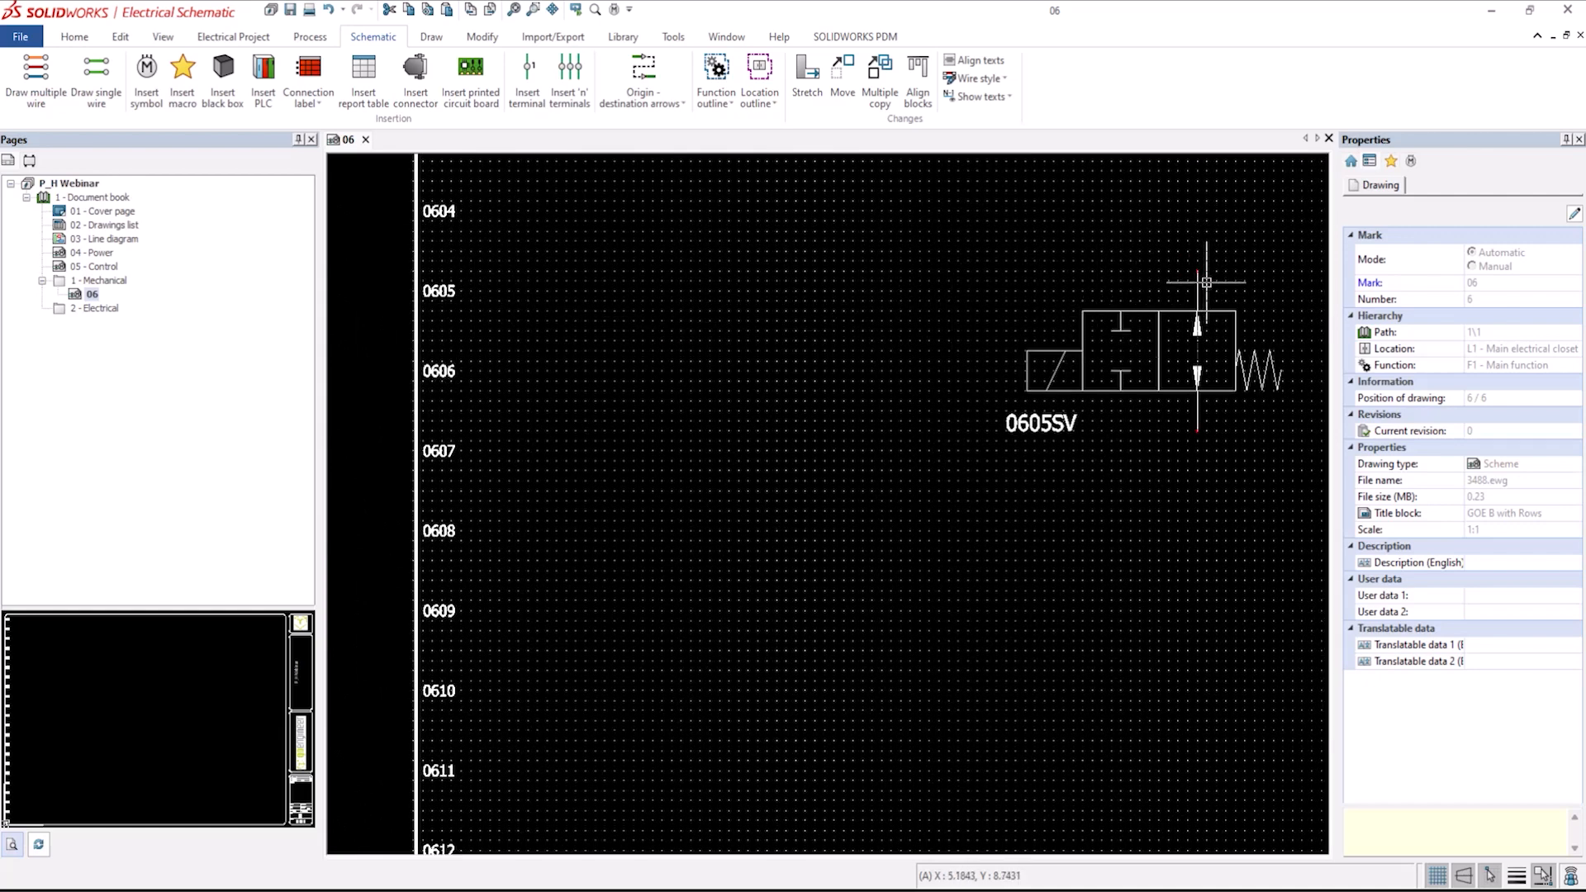
click(1127, 313)
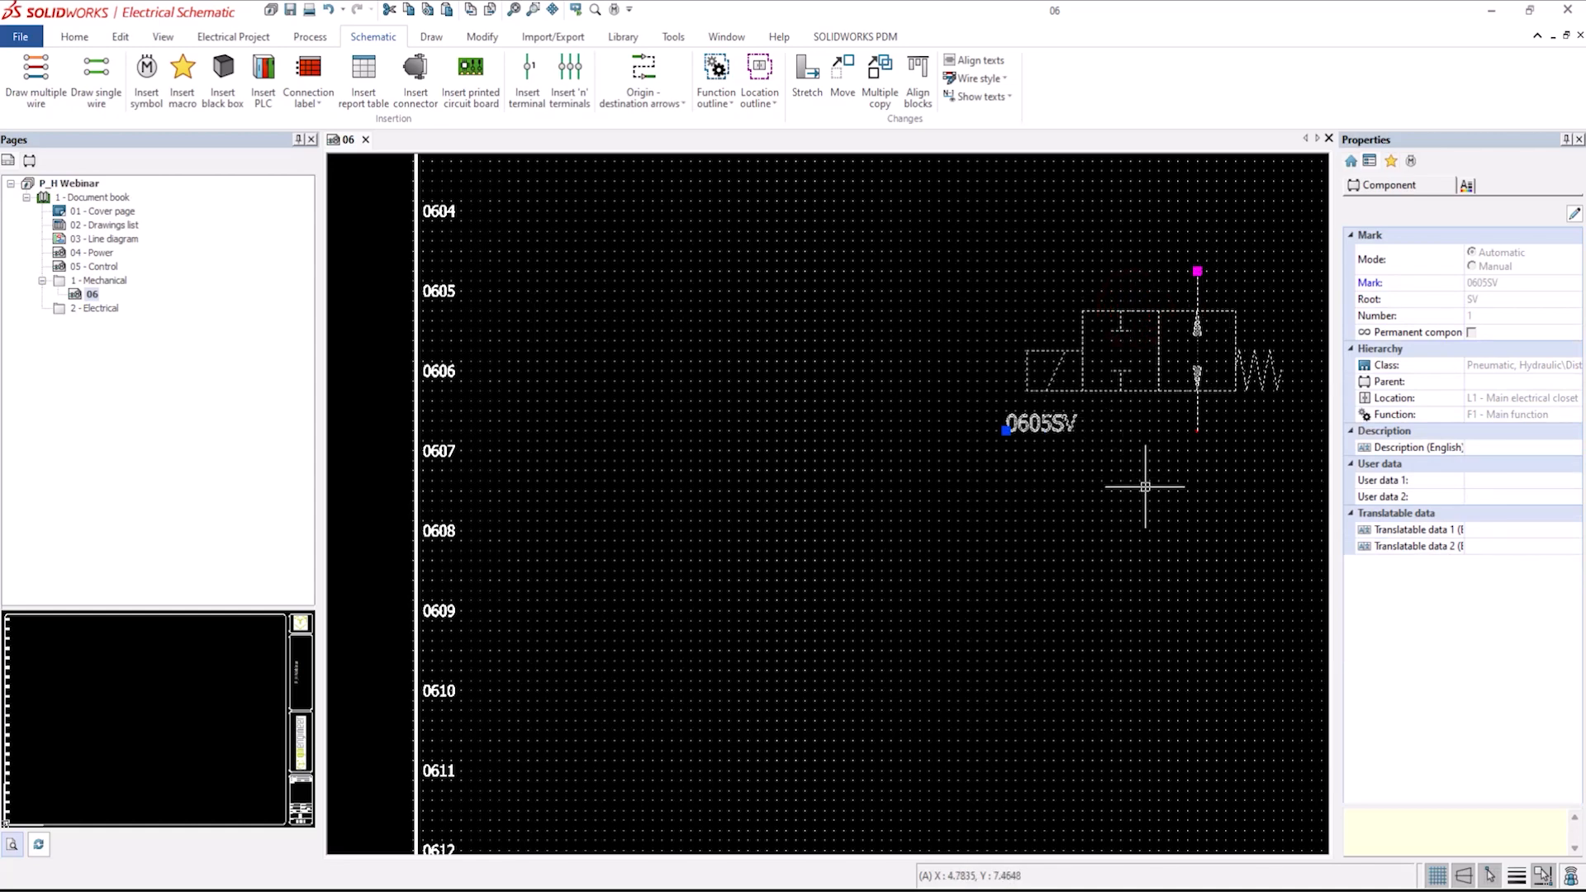
scroll(1145, 487, down, 2)
key(Escape)
middle_drag(1140, 477, 872, 432)
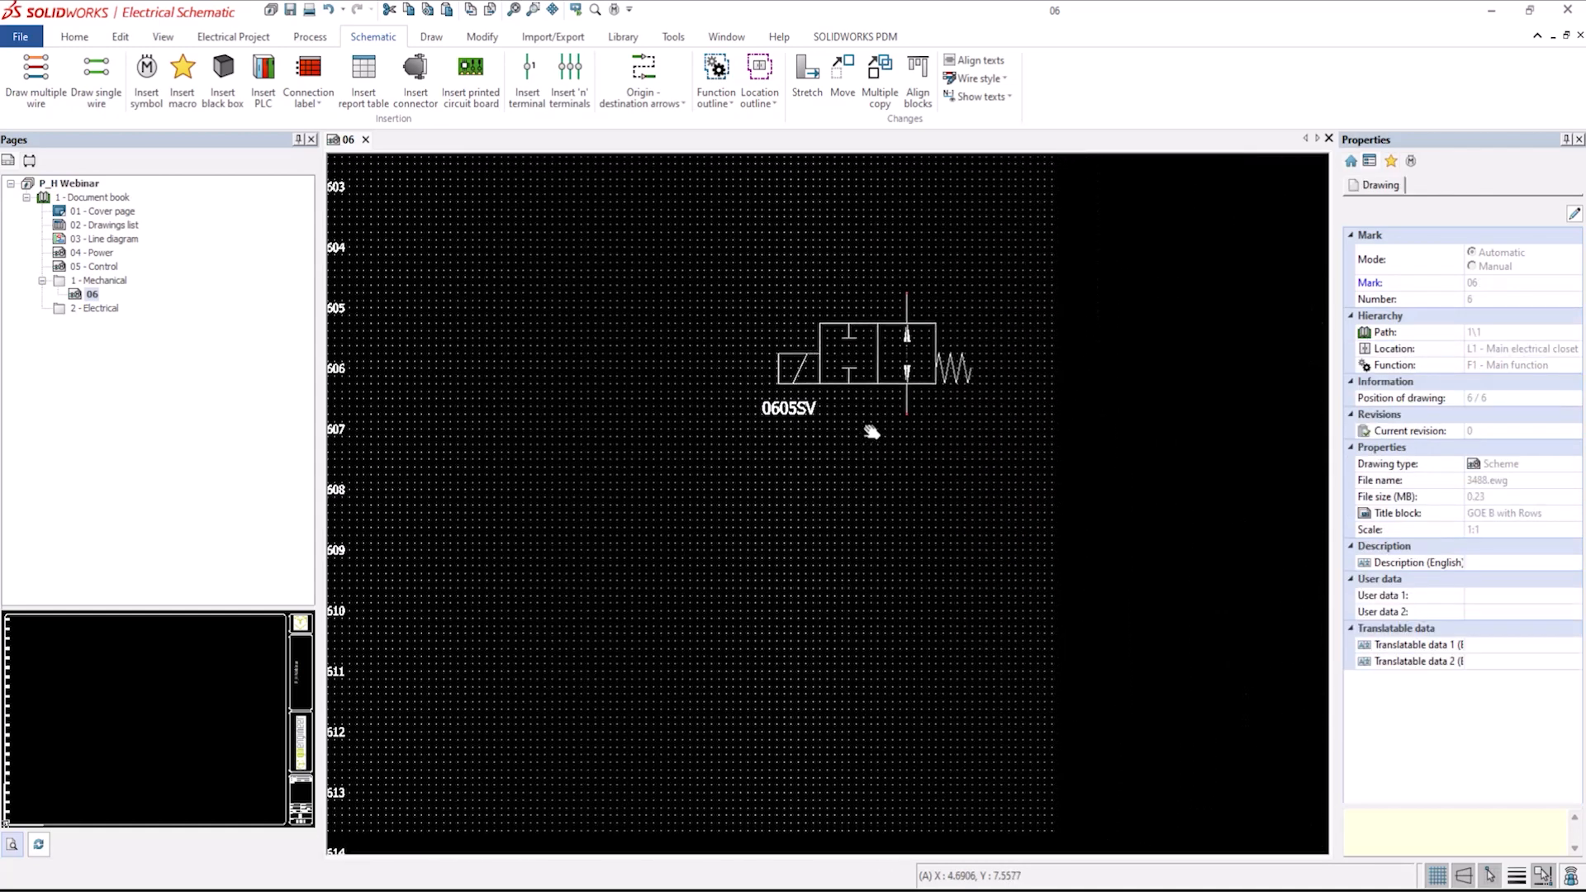
scroll(878, 453, down, 1)
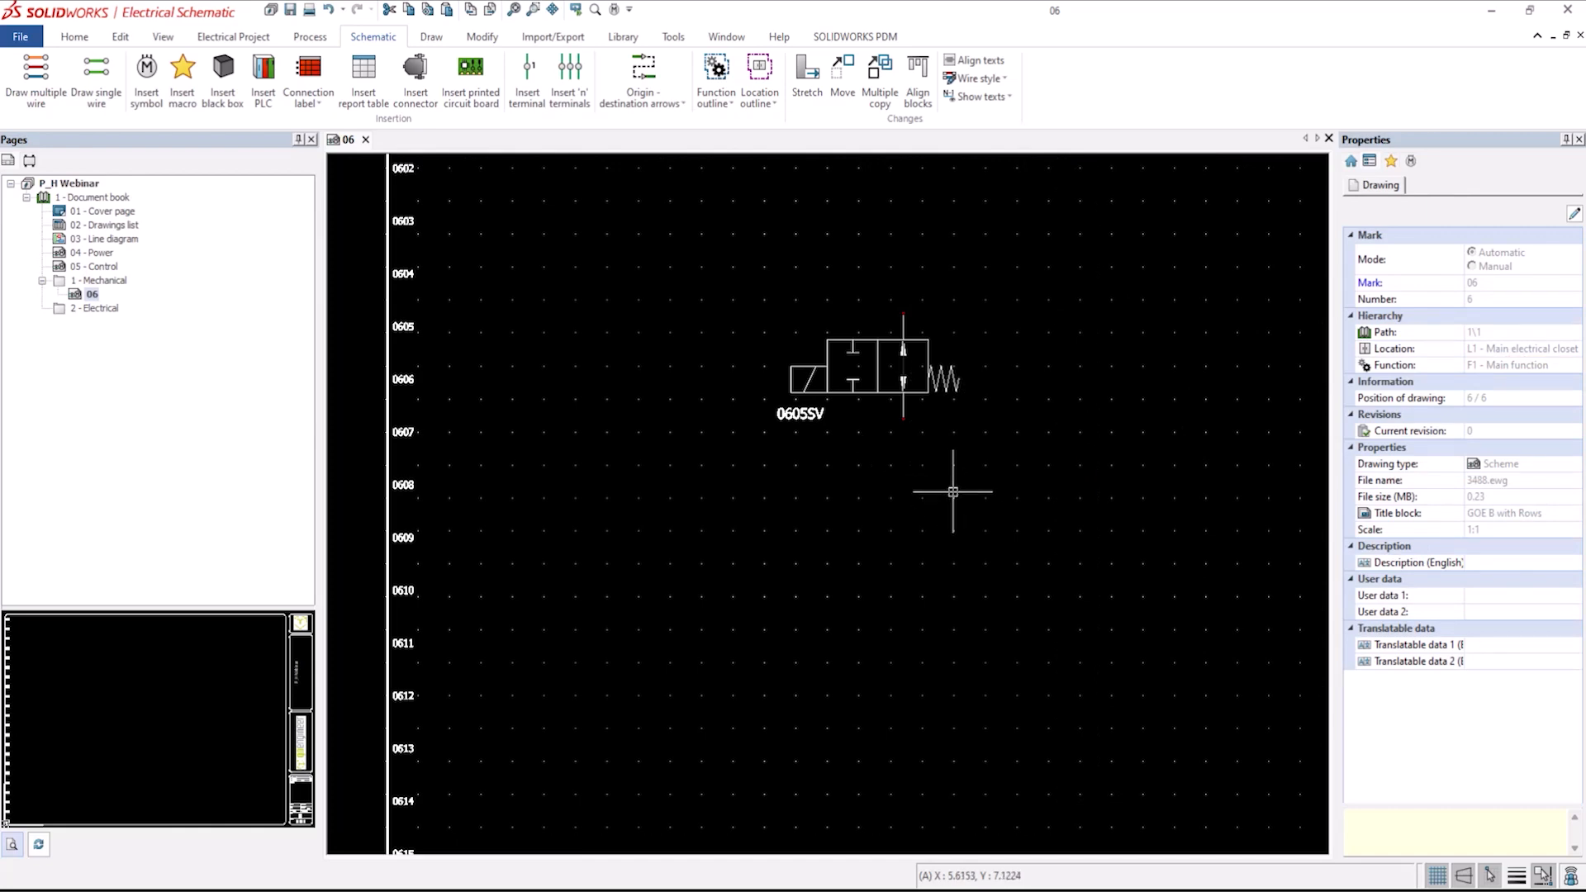
middle_drag(949, 485, 898, 487)
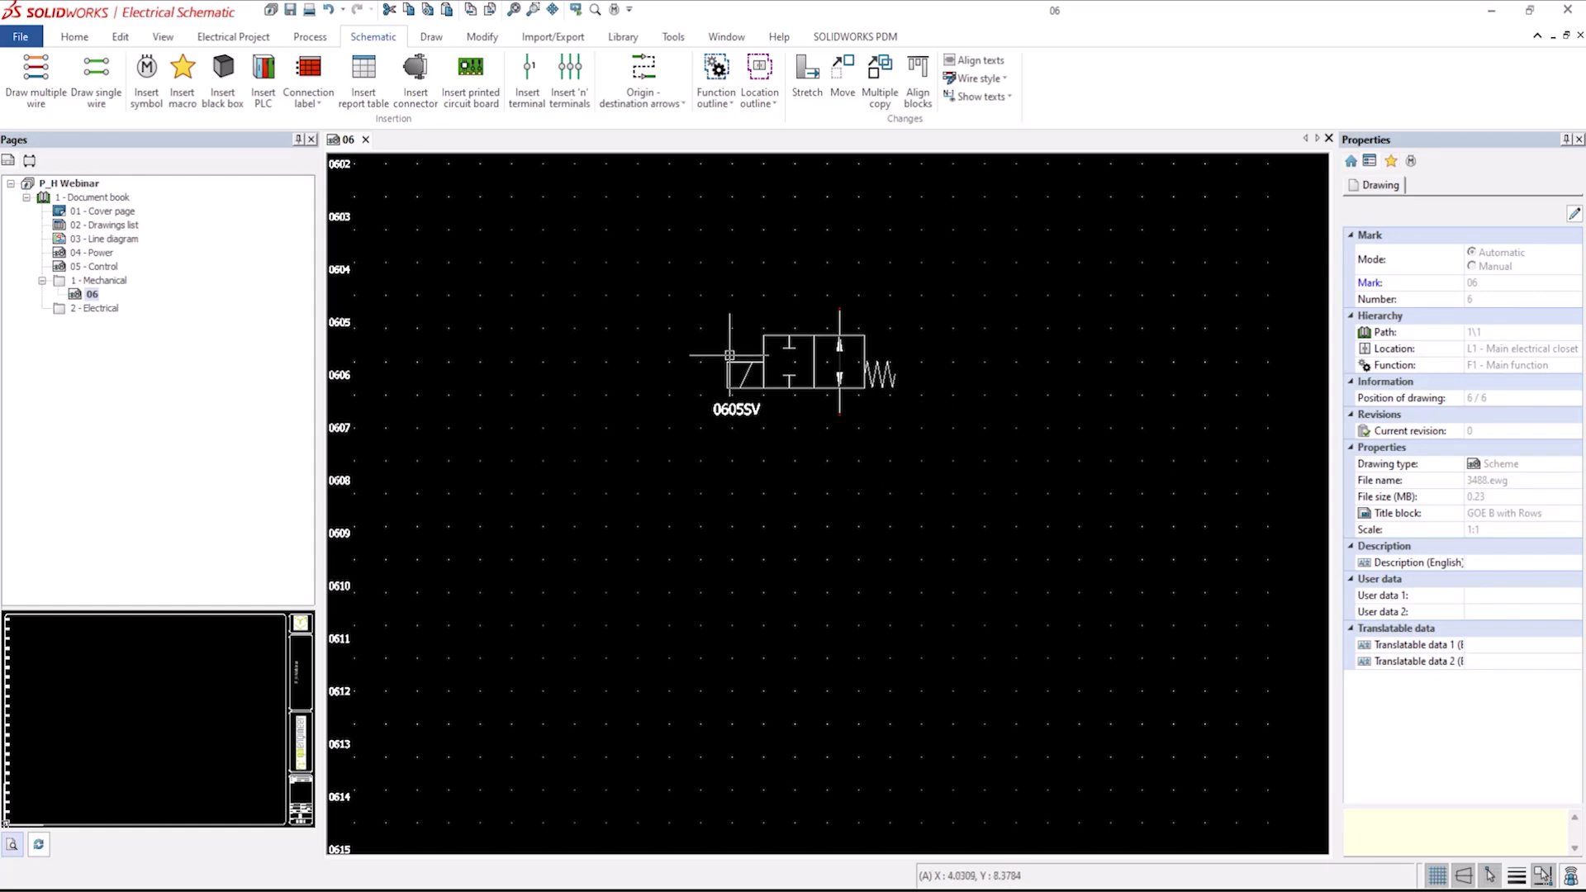
middle_drag(779, 432, 697, 434)
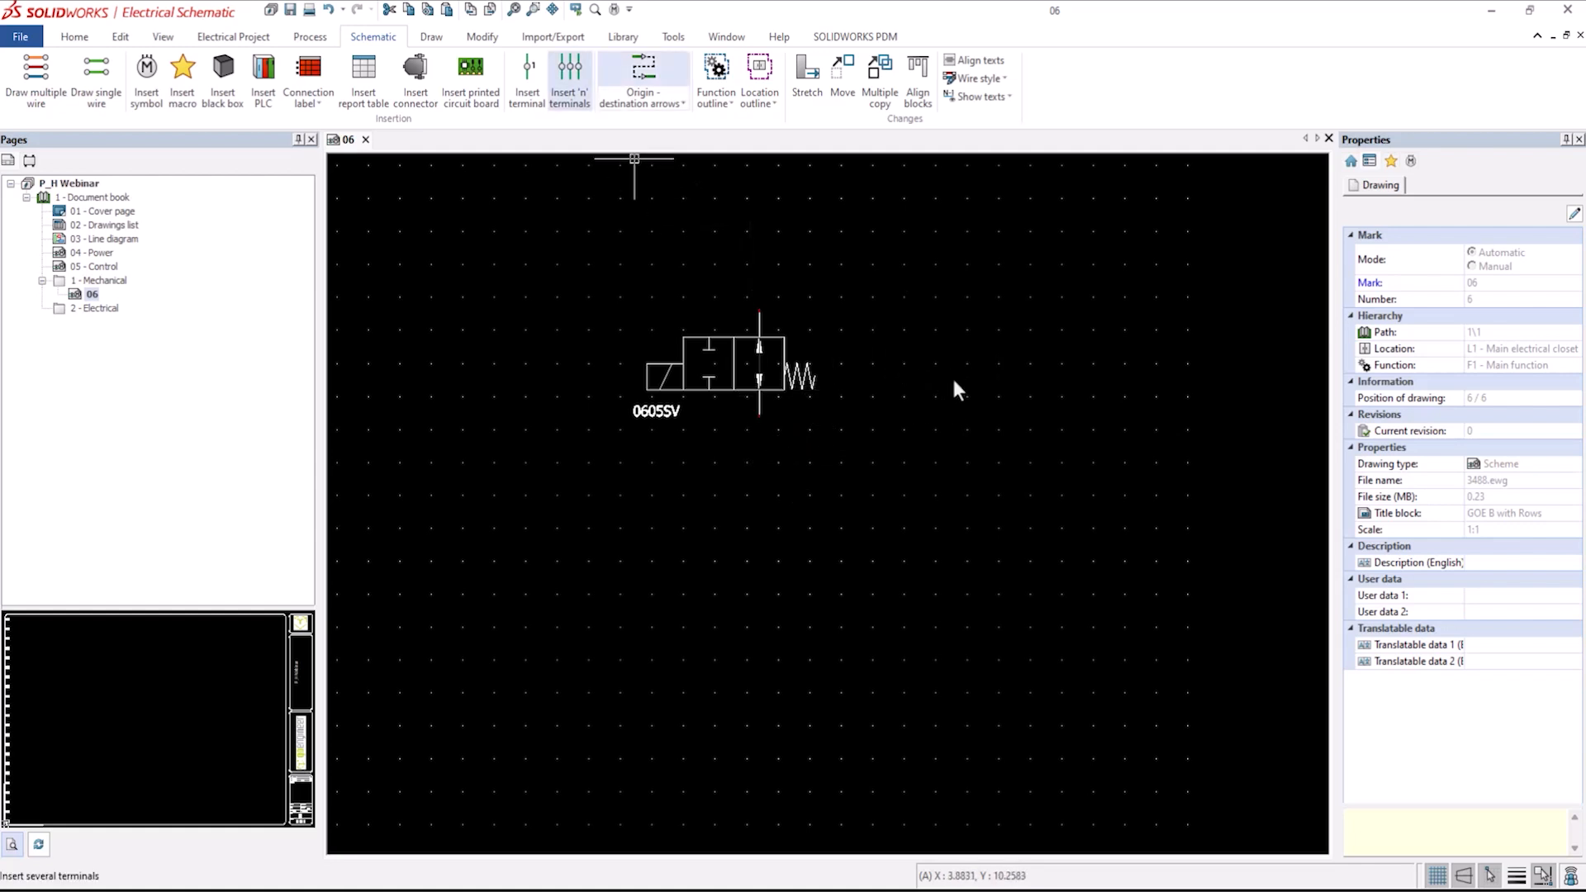
Add the text Hydraulic/Pneumatic to the right of the valve symbol.
click(430, 38)
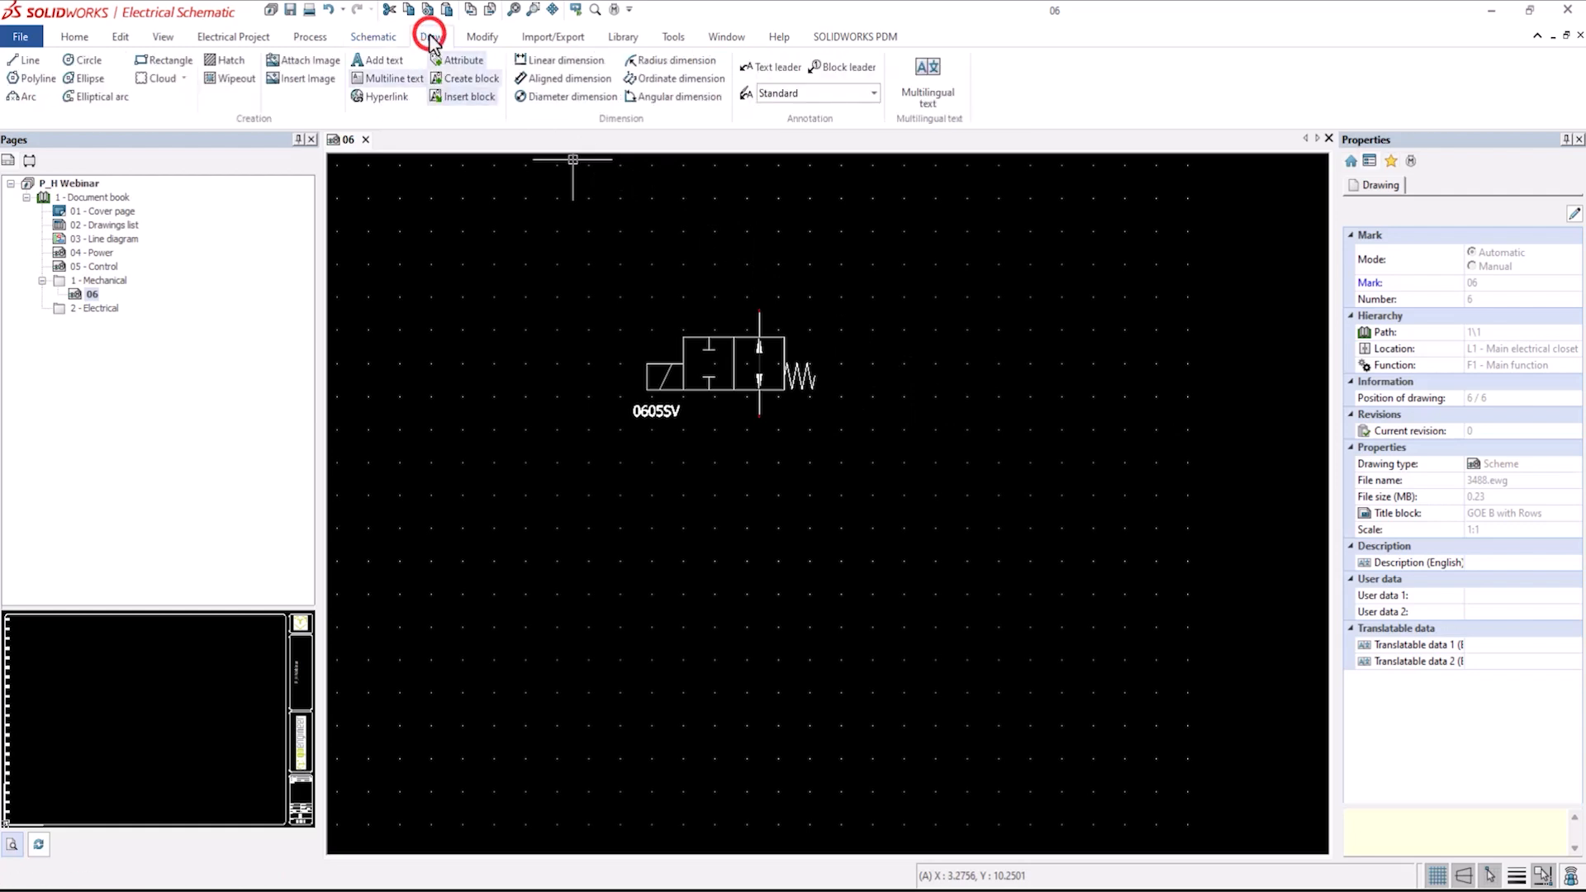
click(379, 60)
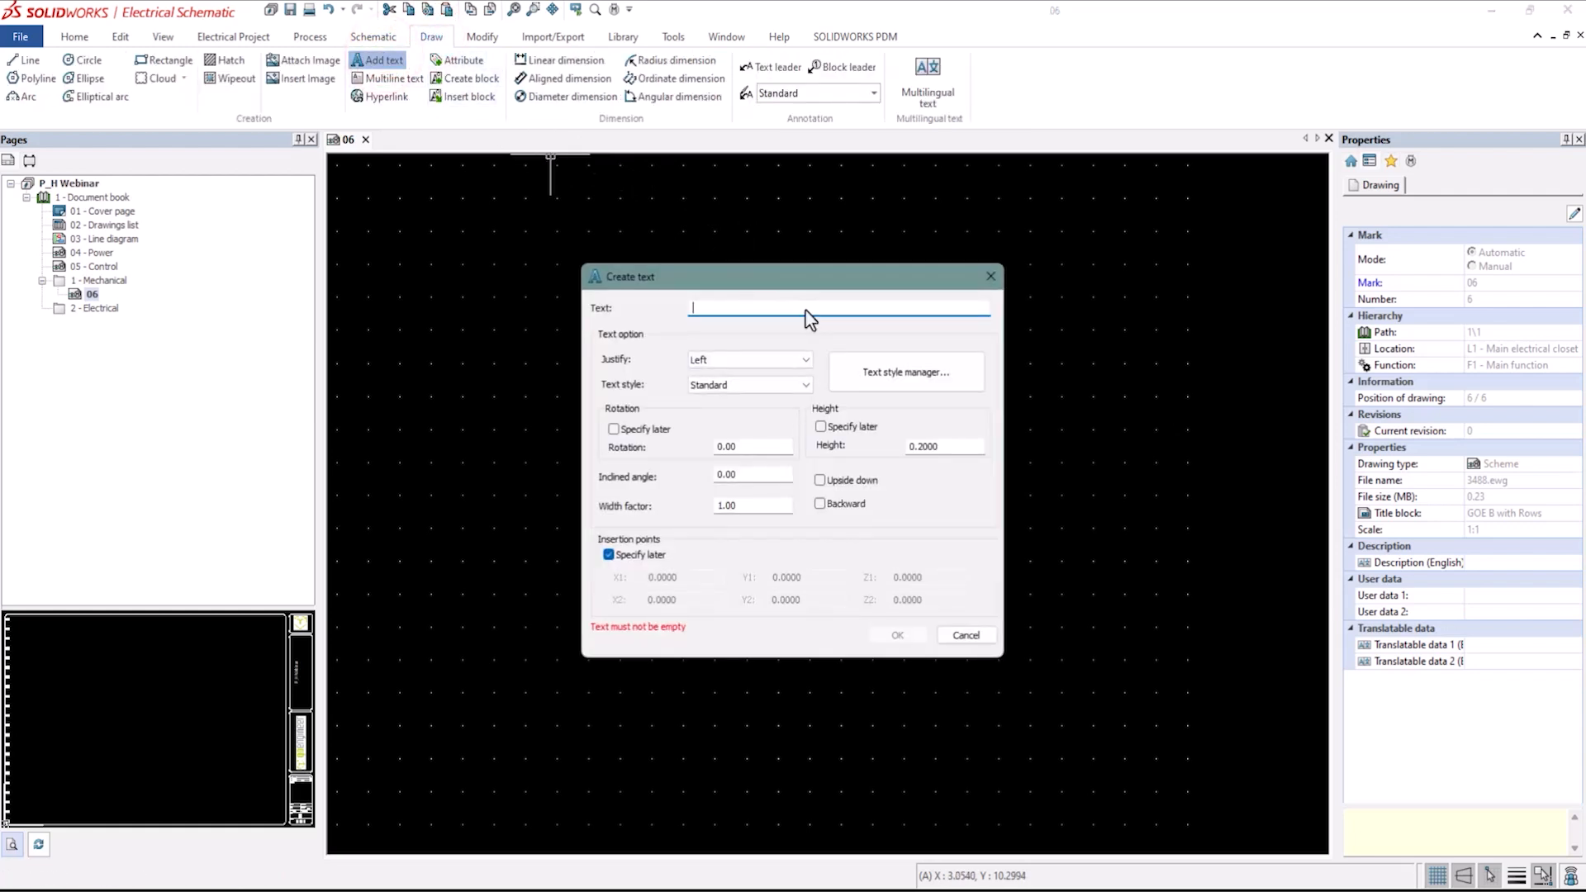
text(Hydraulic/Pneumatic)
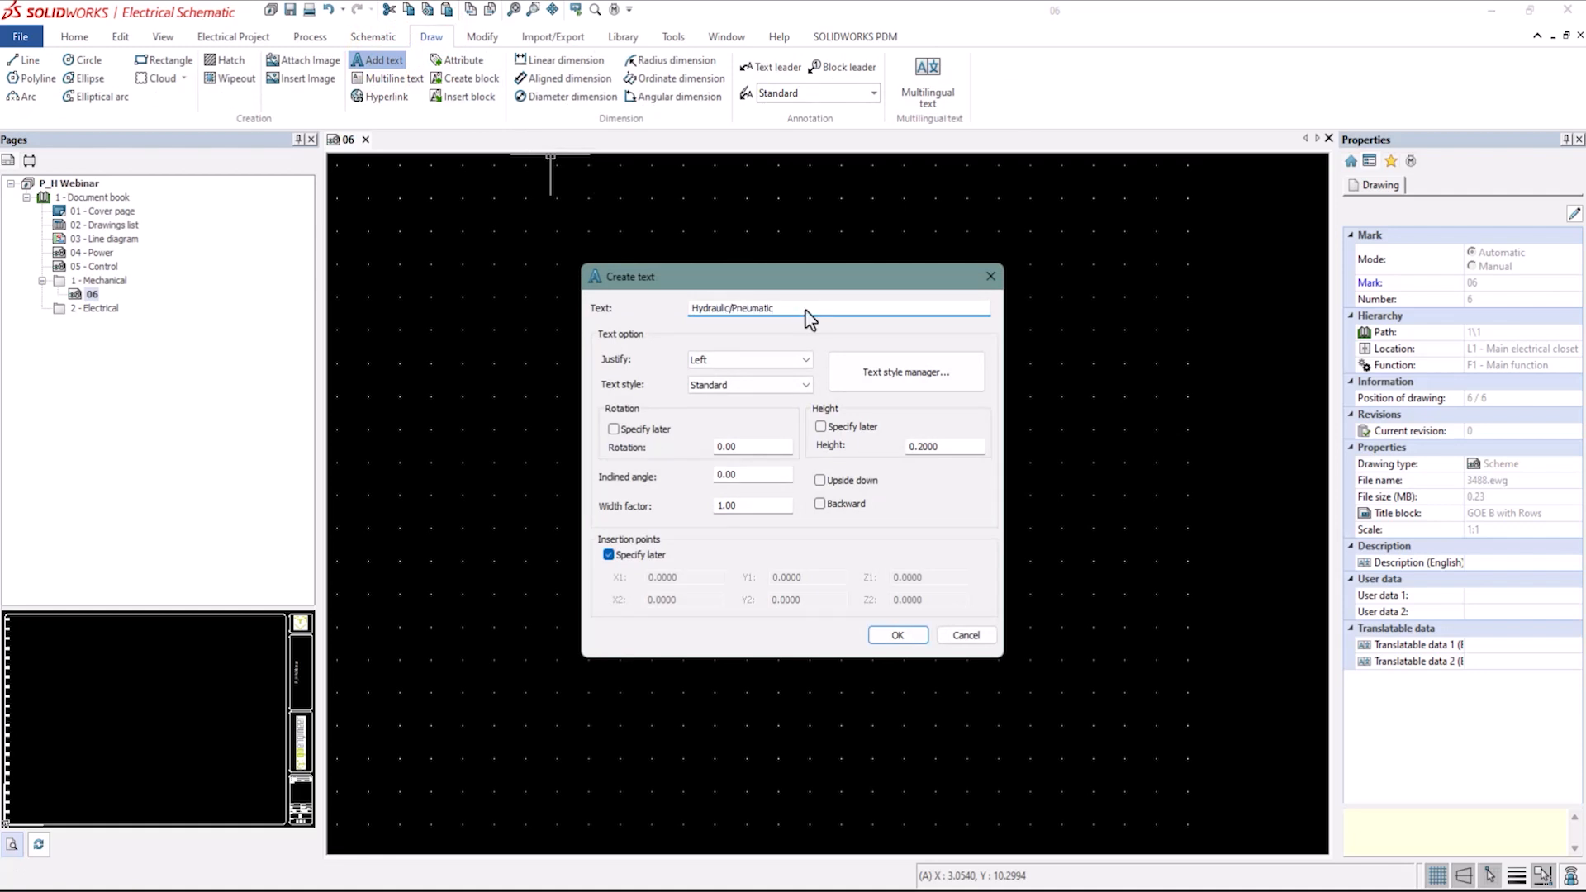
click(898, 635)
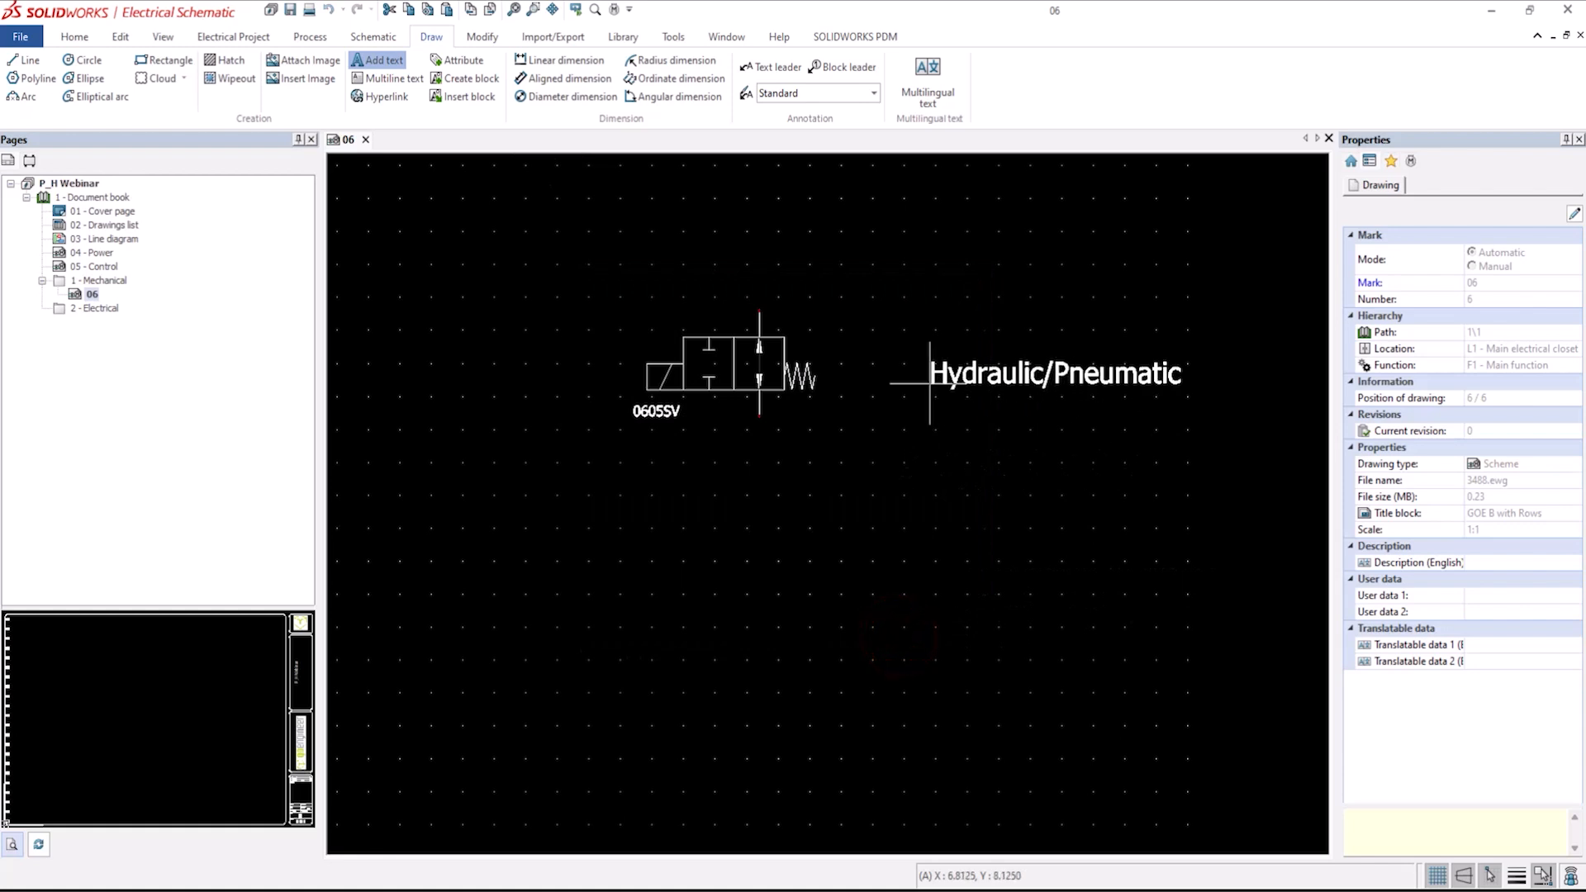
click(927, 382)
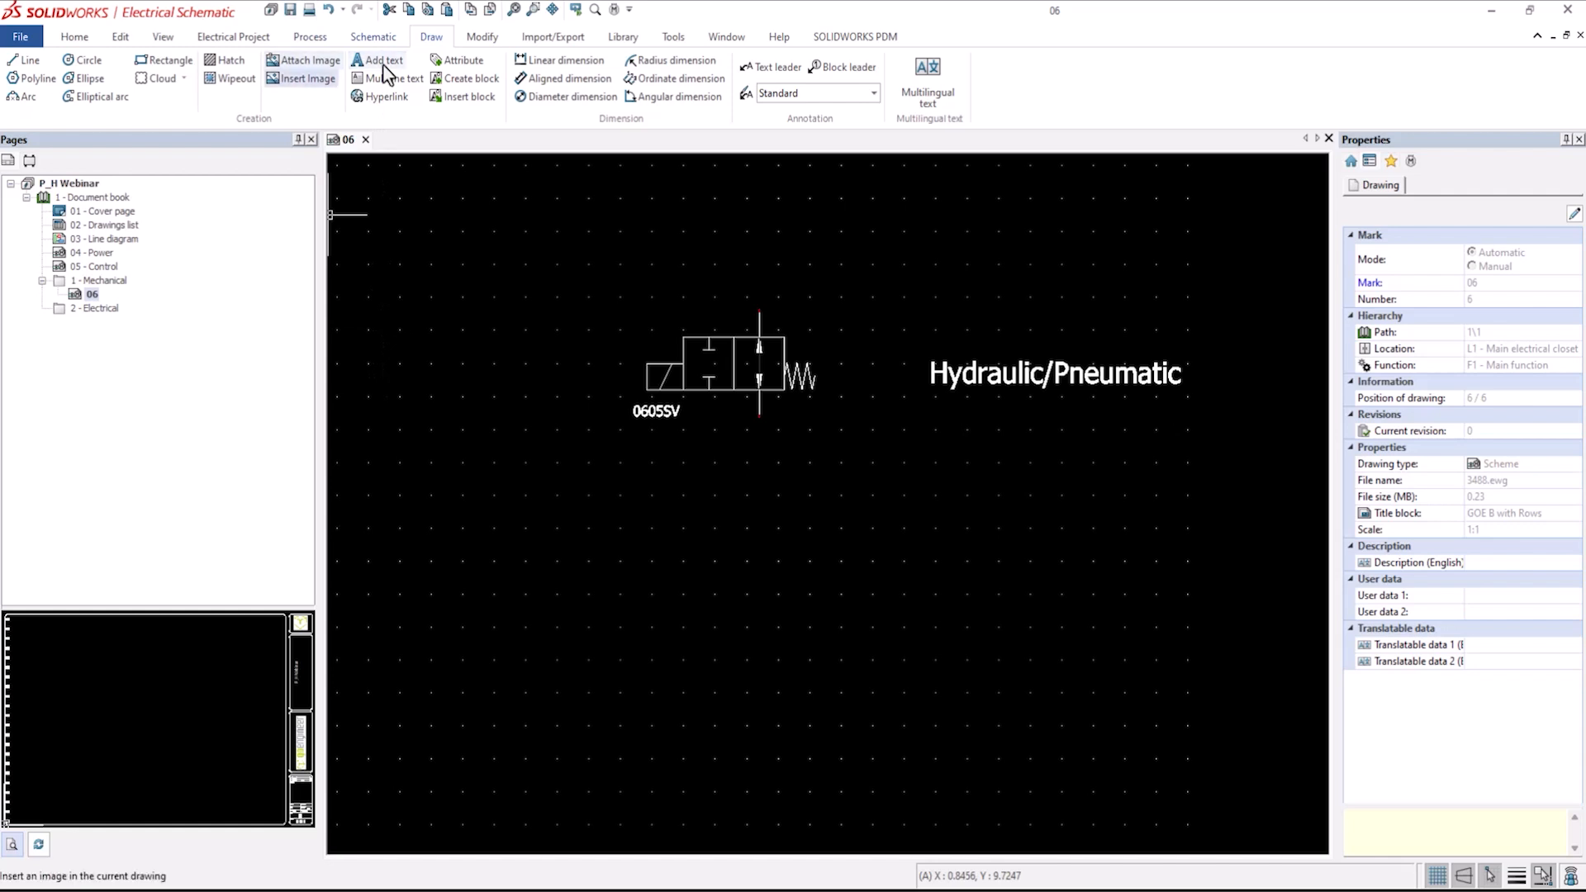
Restart symbol insertion and change the symbol selector's class filter to Process and instrumentation.
click(371, 37)
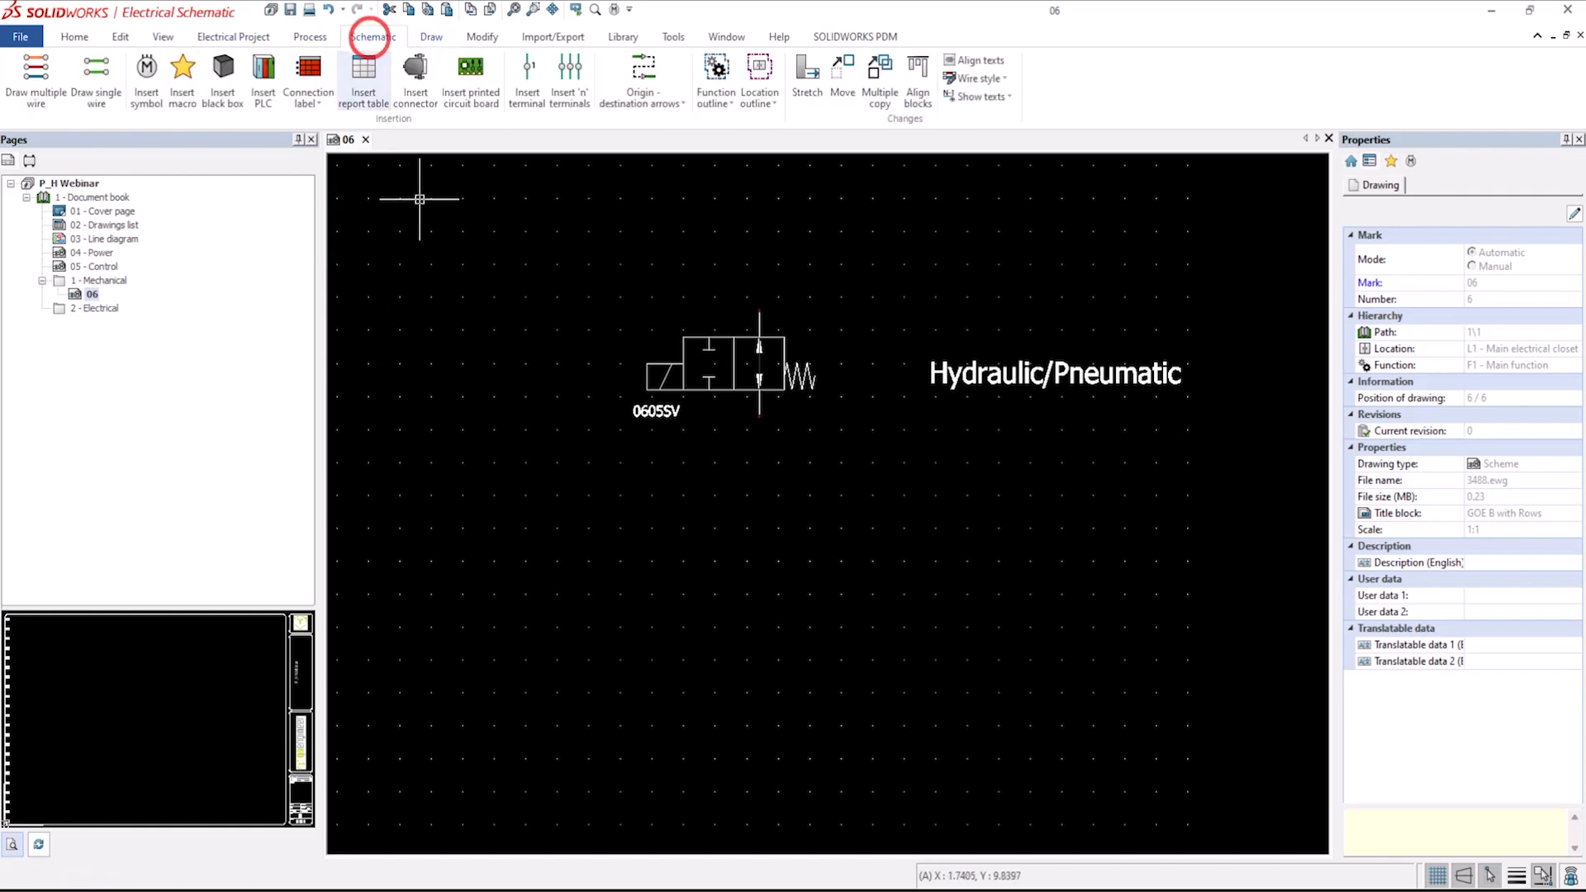
click(149, 78)
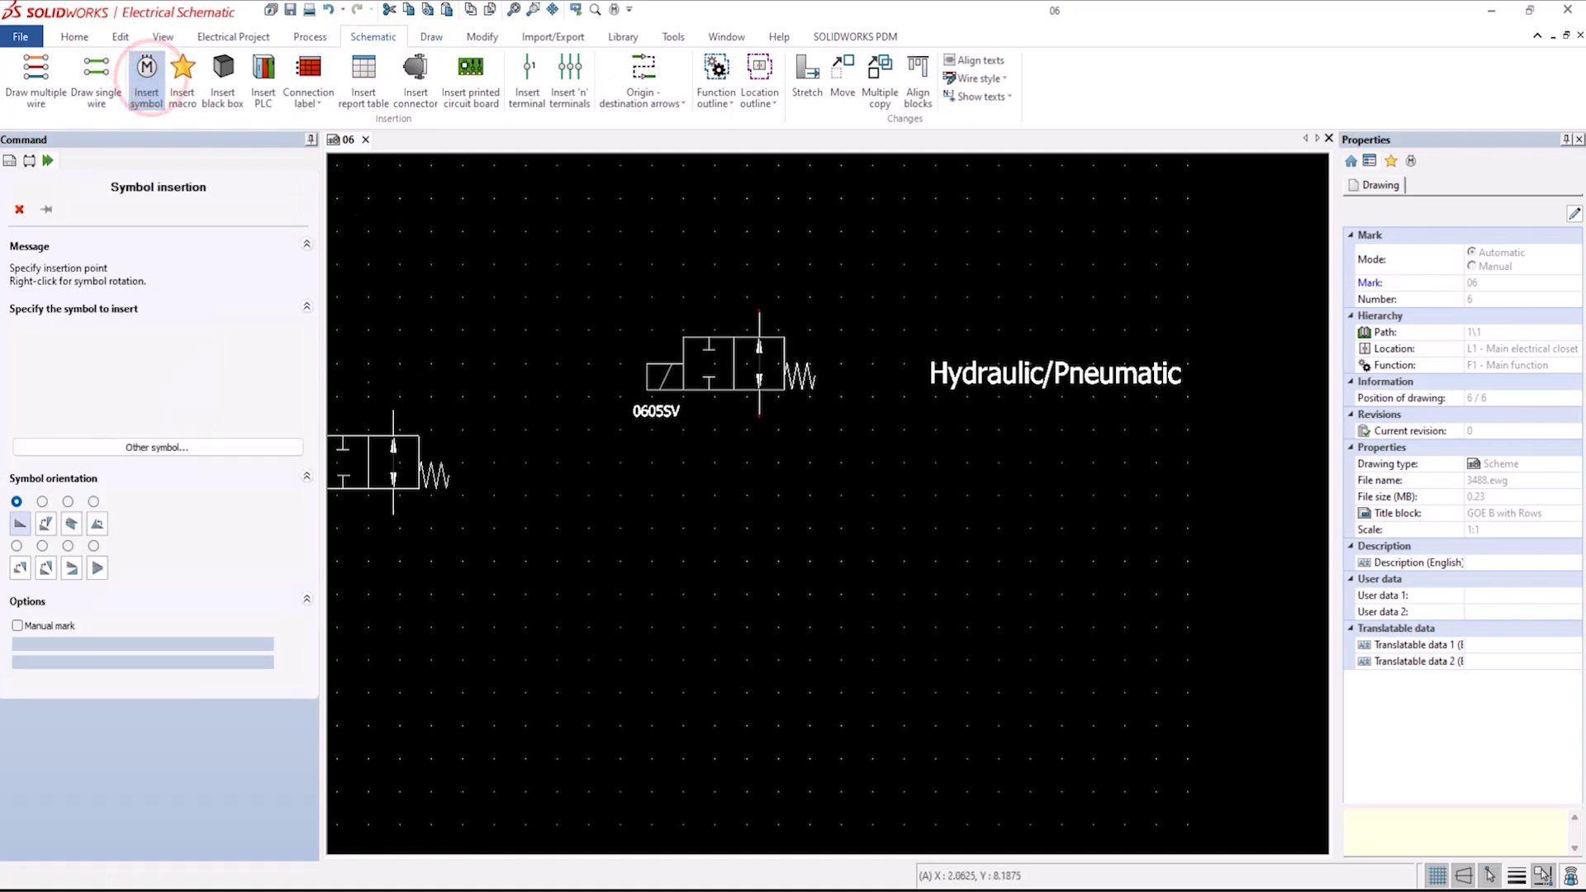
click(199, 447)
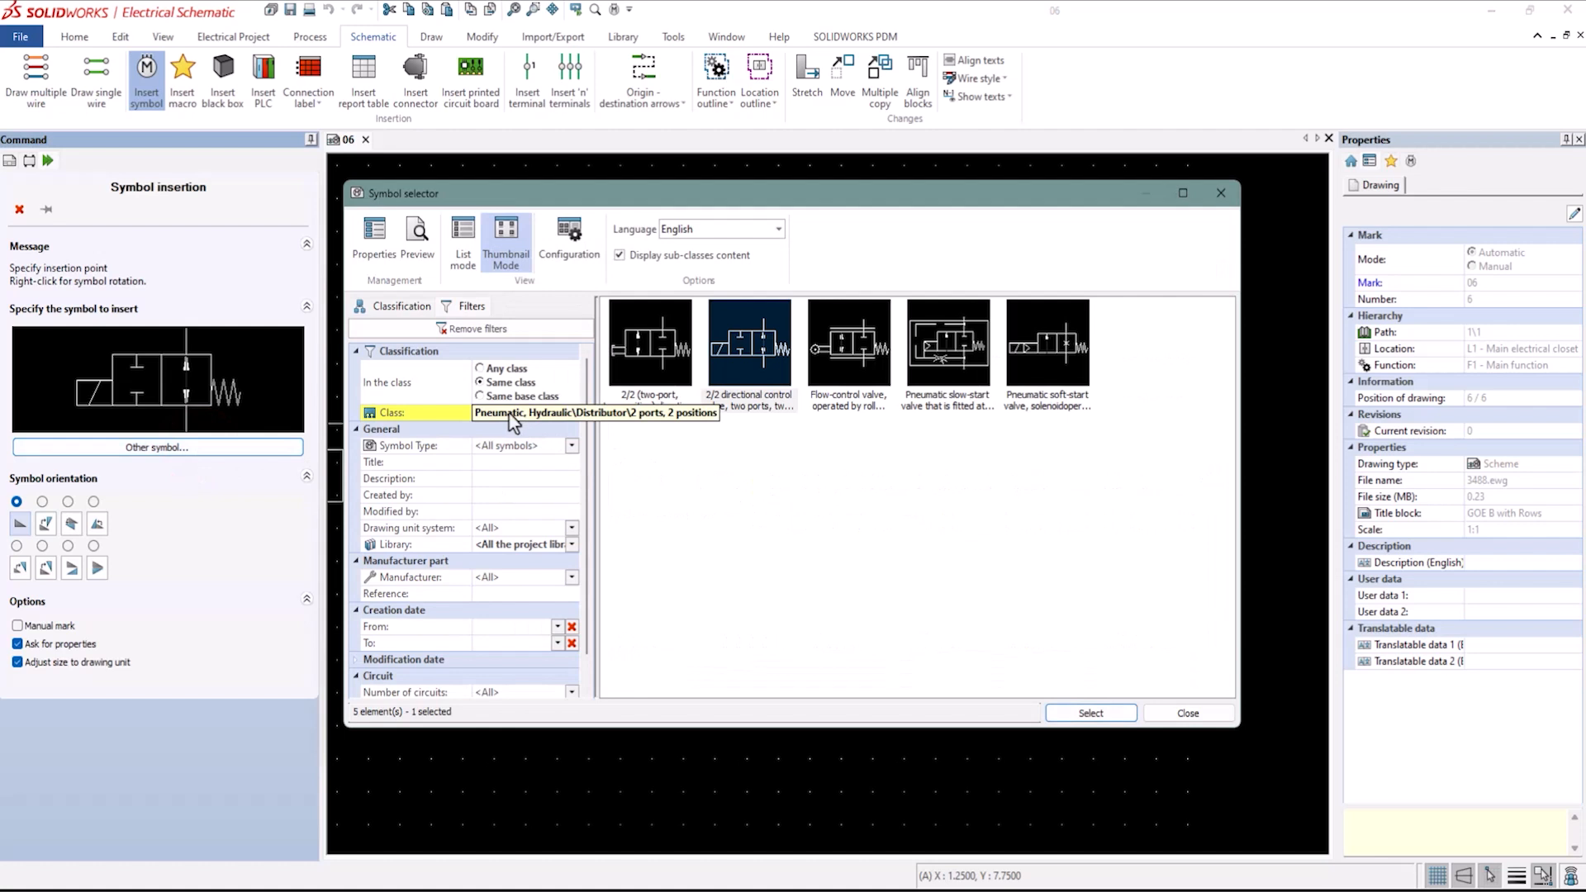
click(430, 417)
click(572, 414)
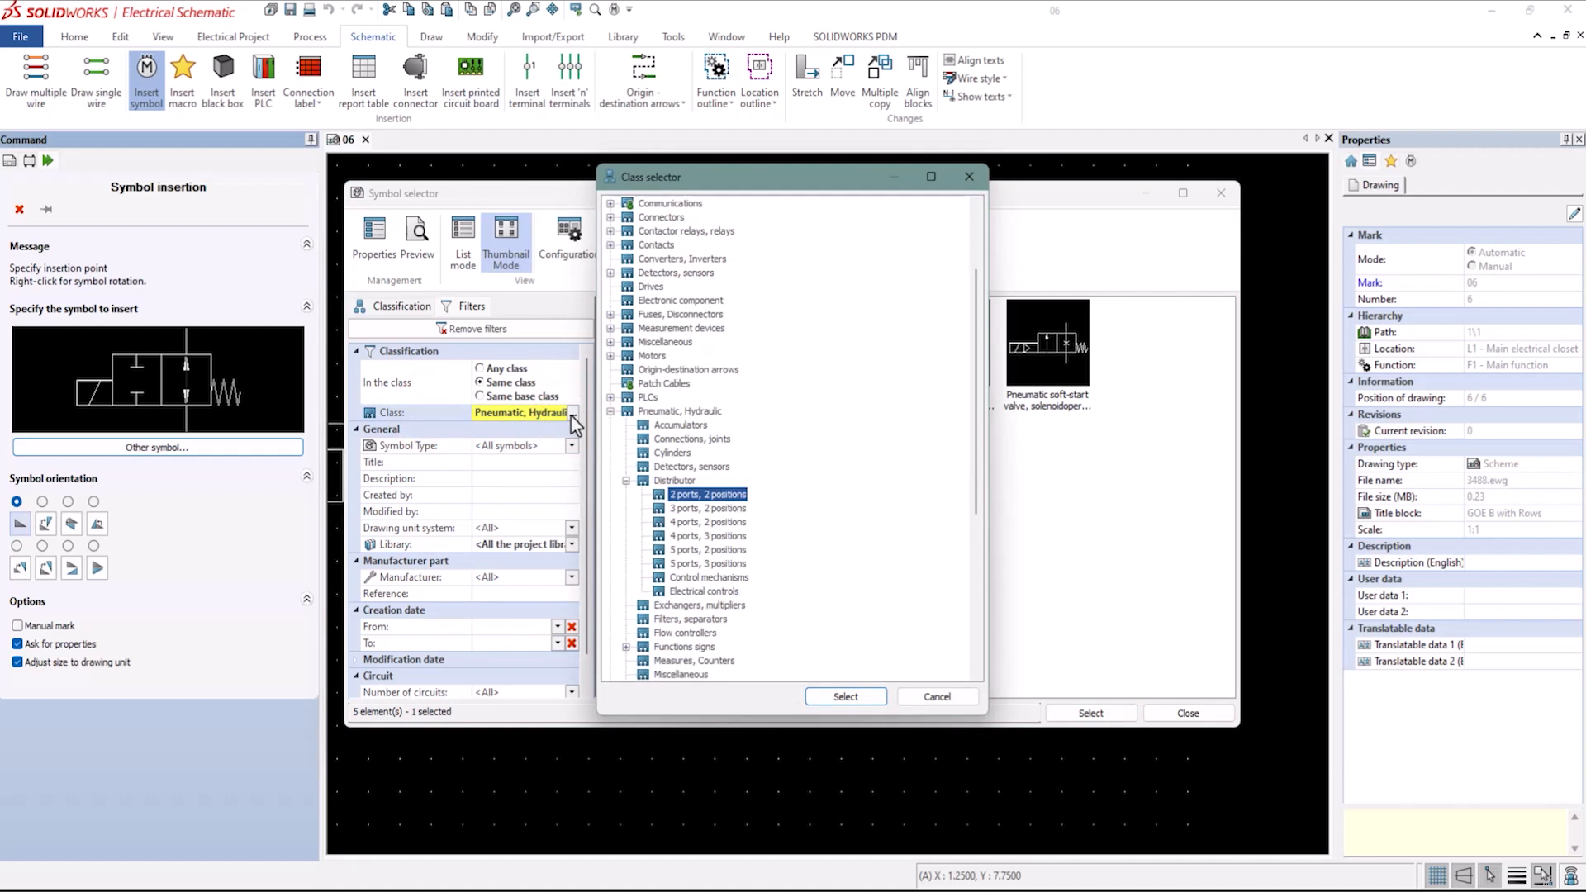
scroll(618, 488, down, 6)
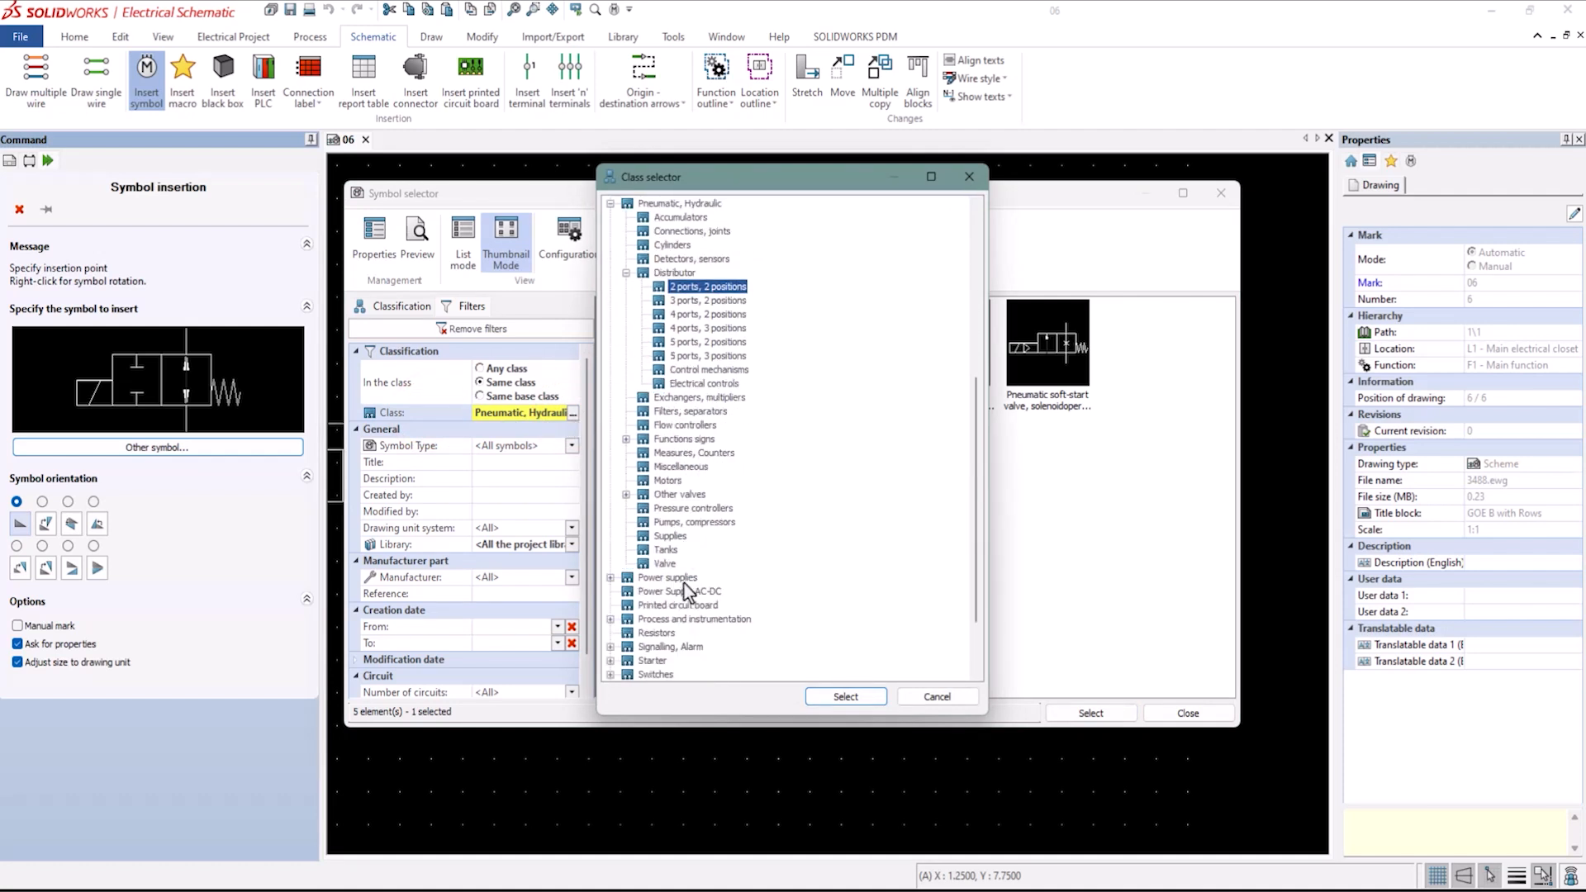
click(683, 582)
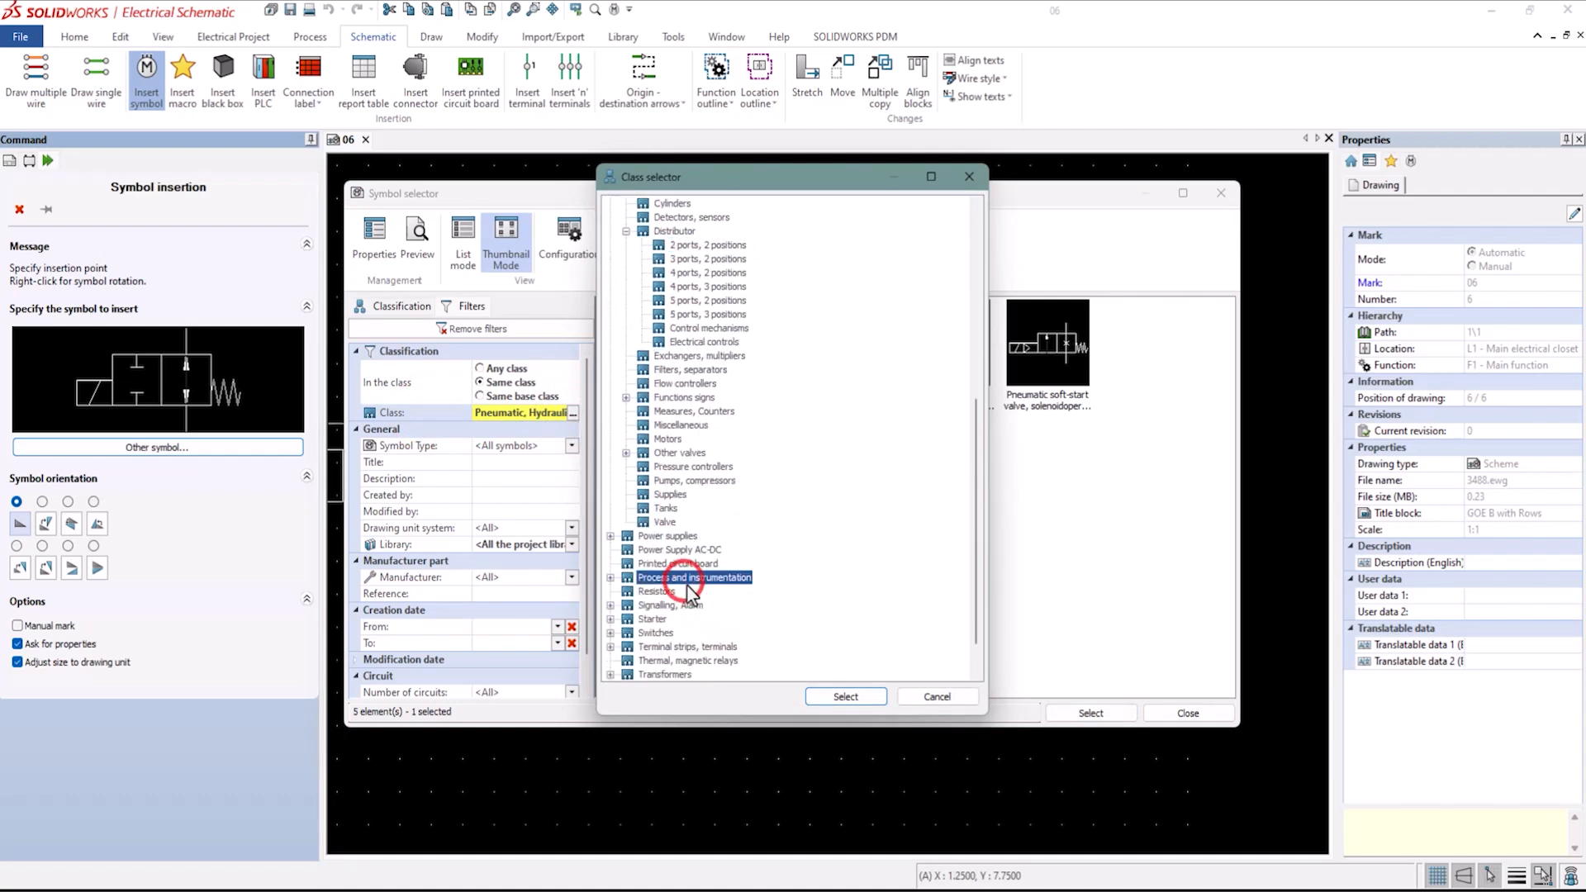
click(832, 698)
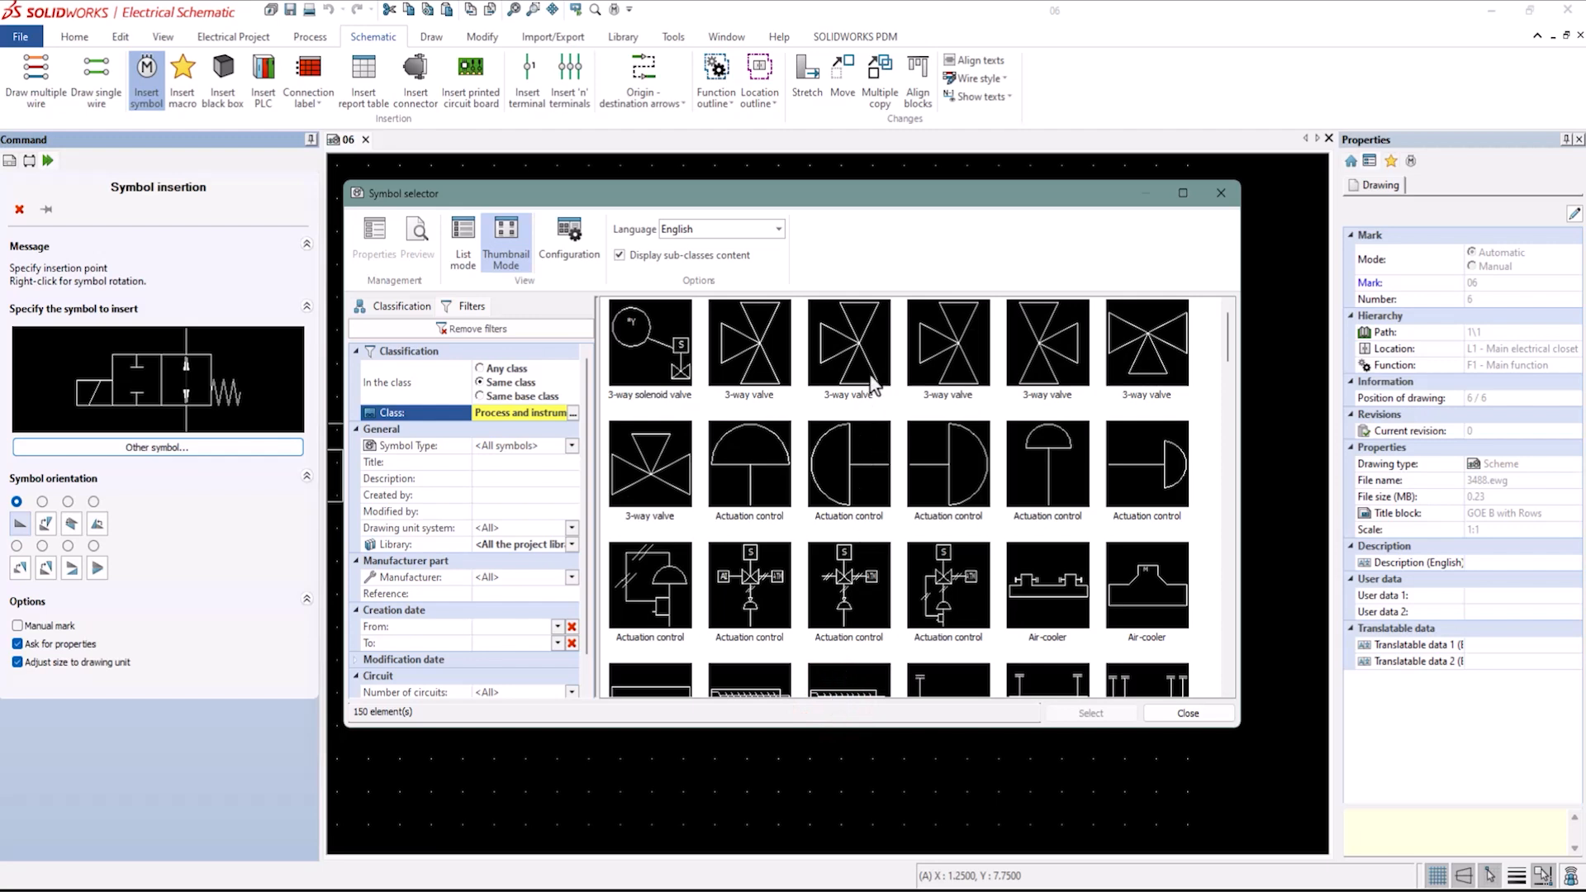
Browse the Process and instrumentation symbols and choose the Safety valve symbol.
scroll(870, 519, down, 2)
scroll(874, 524, down, 4)
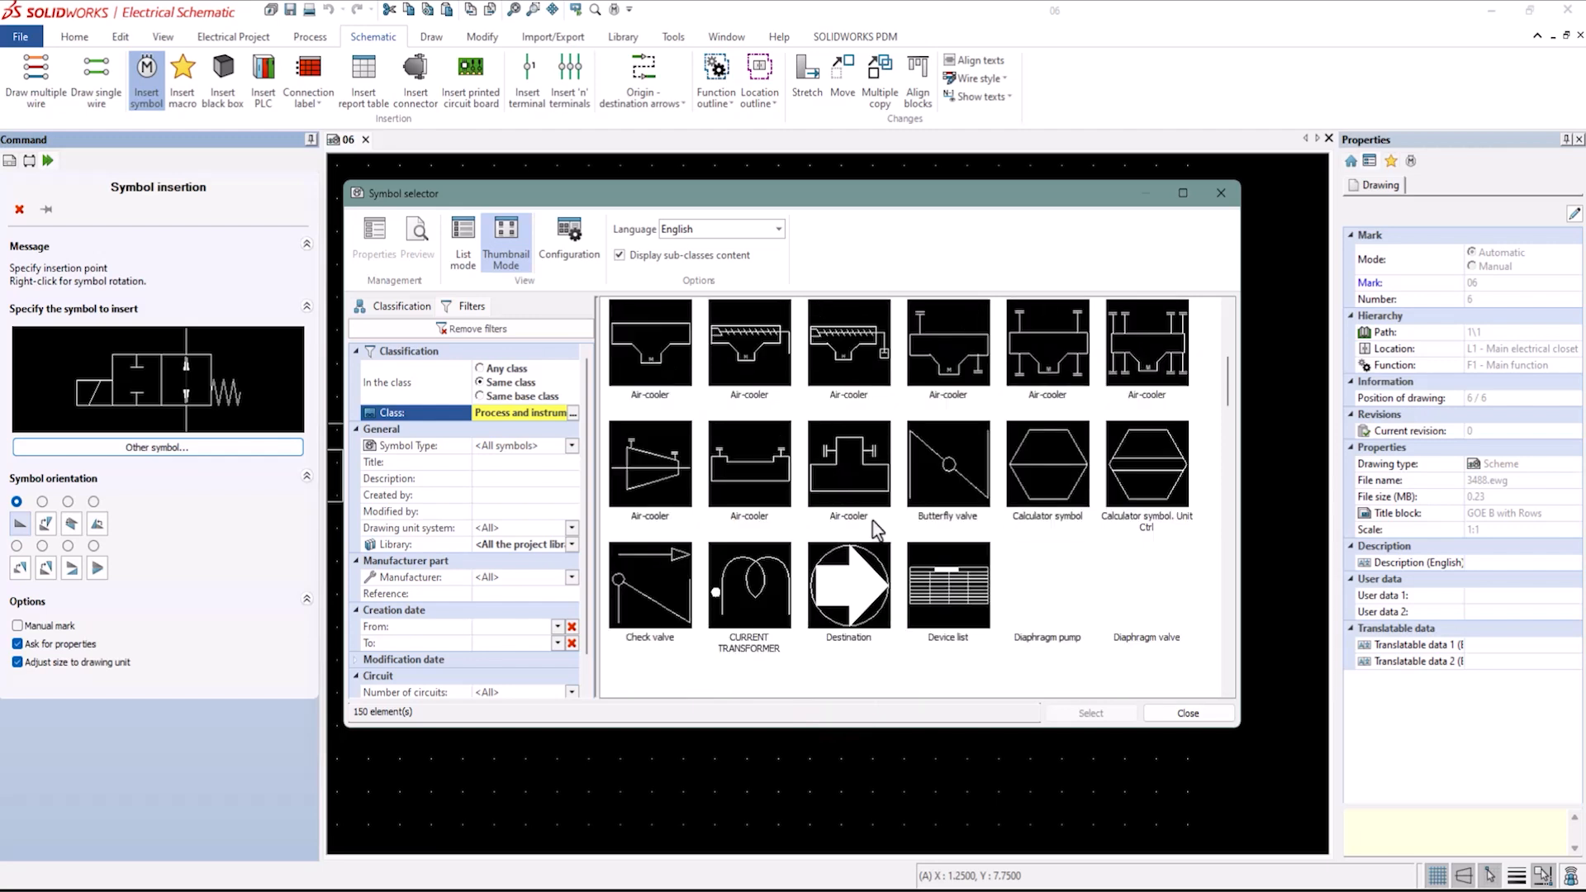
scroll(873, 522, down, 7)
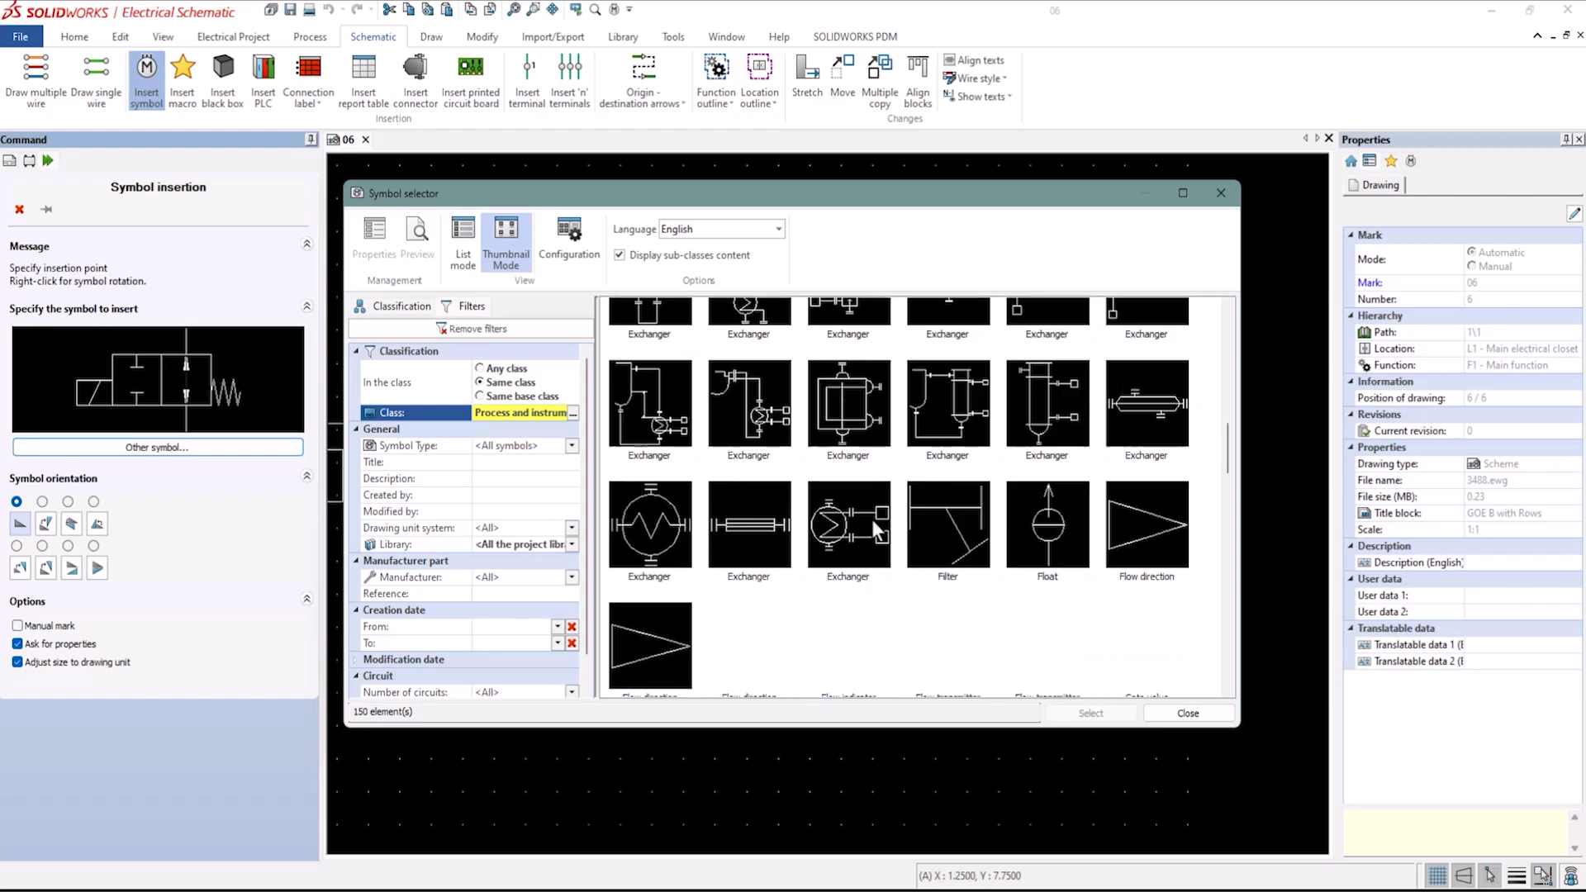
scroll(874, 531, down, 10)
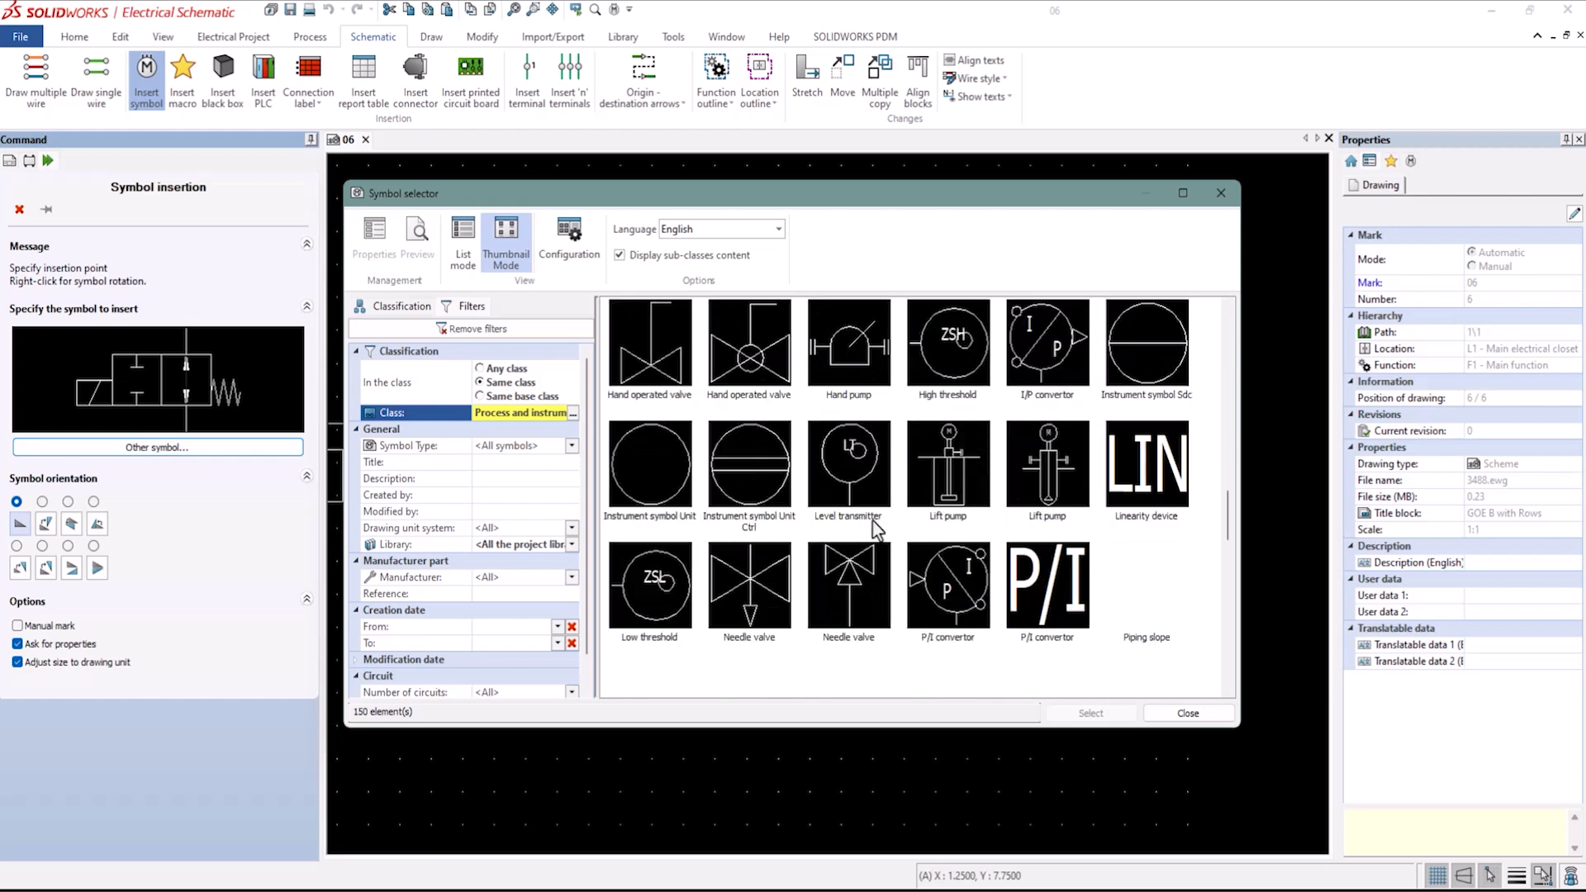
scroll(873, 521, down, 8)
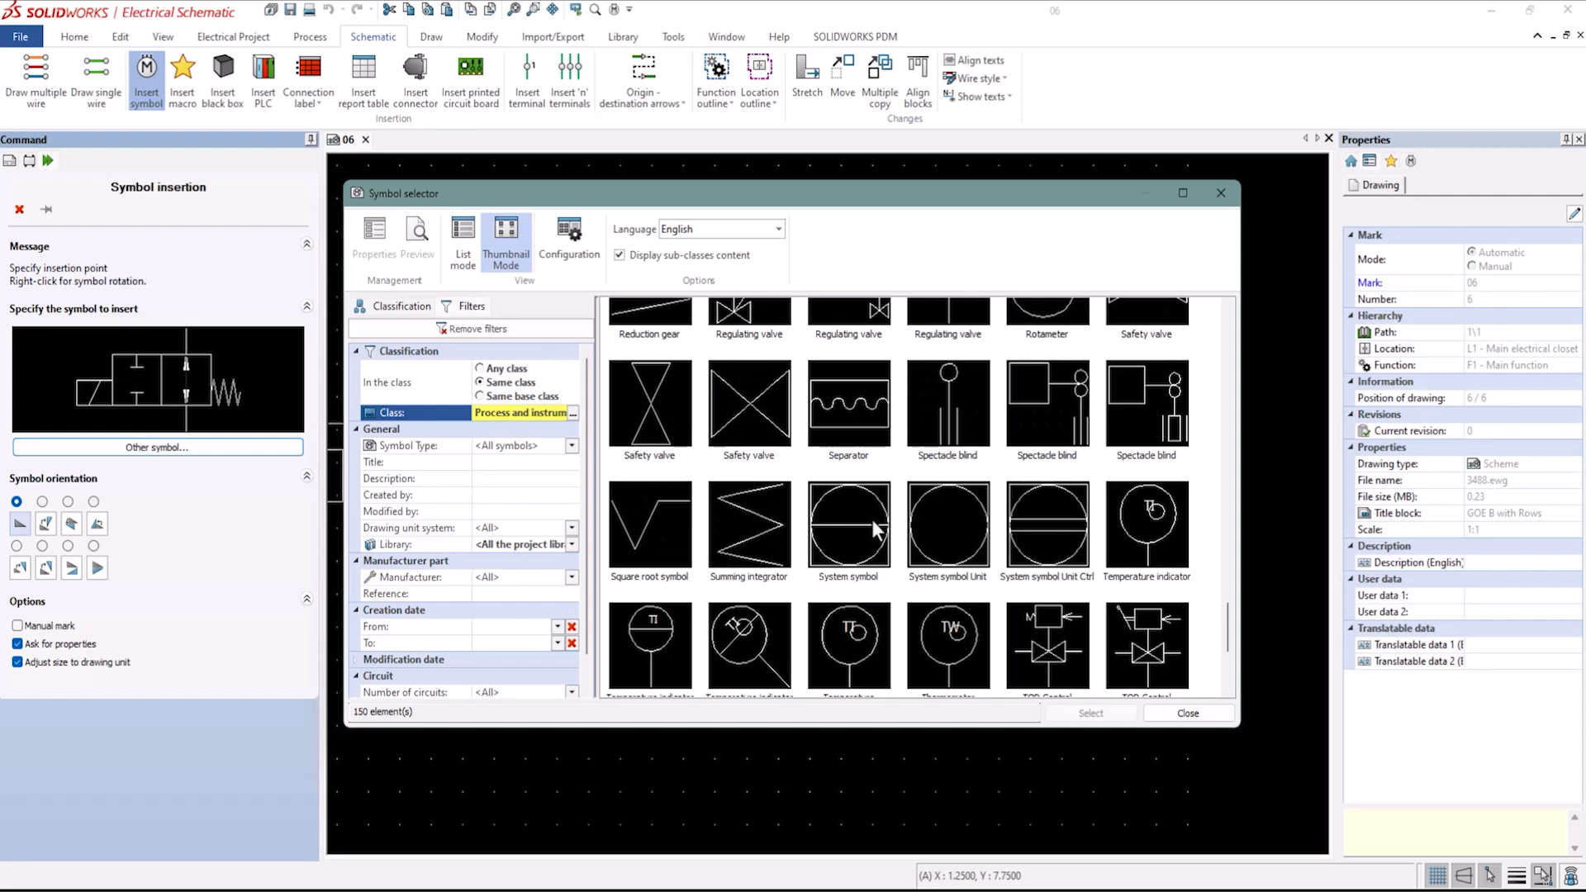
click(1140, 309)
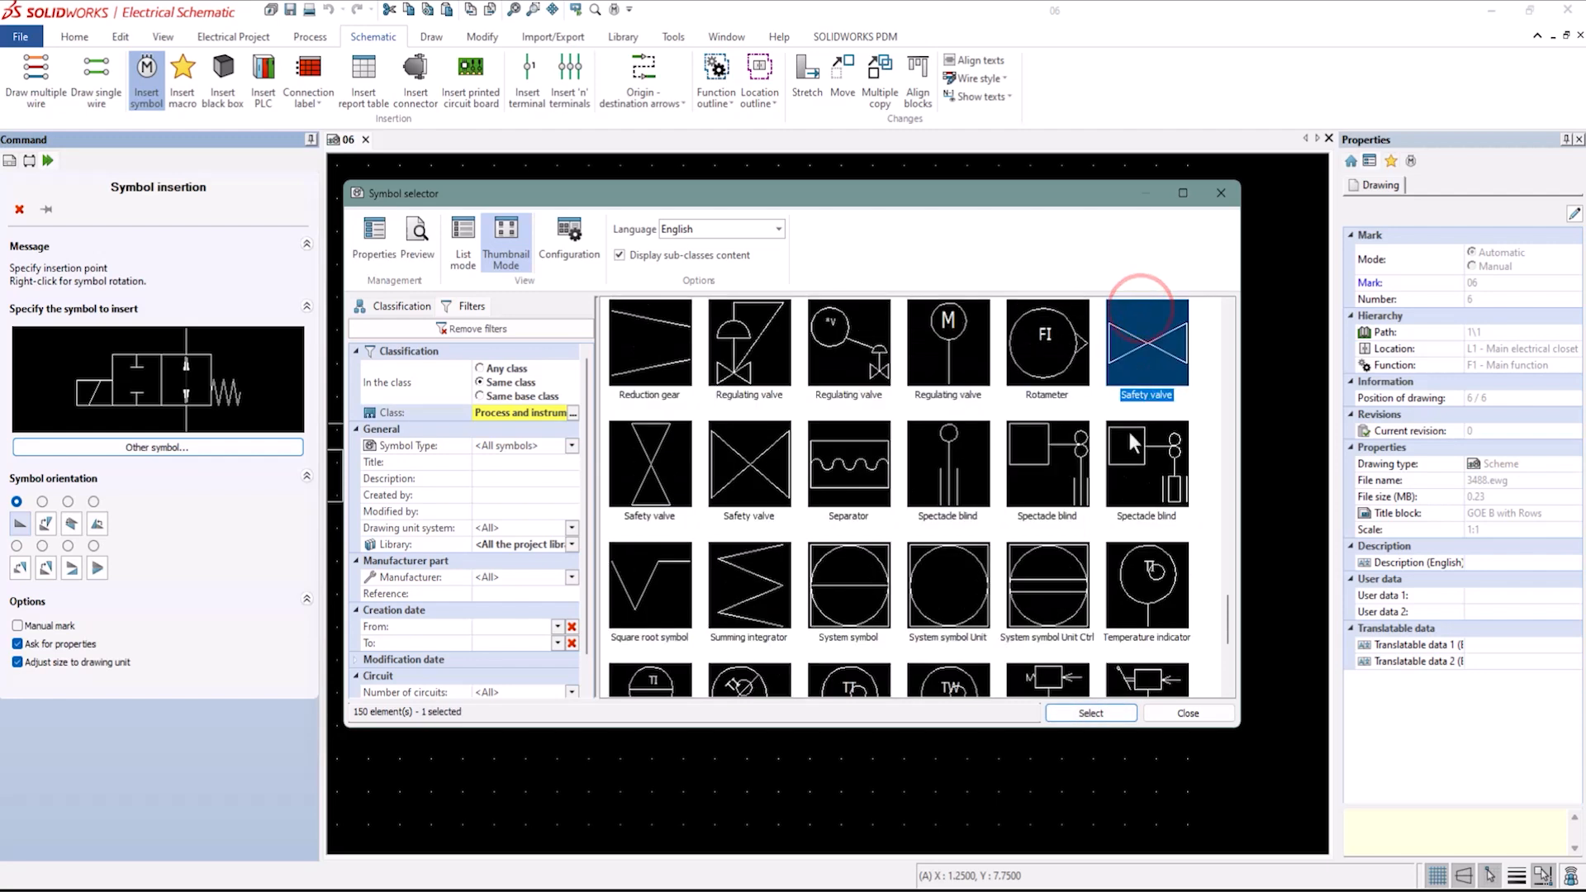
click(1107, 712)
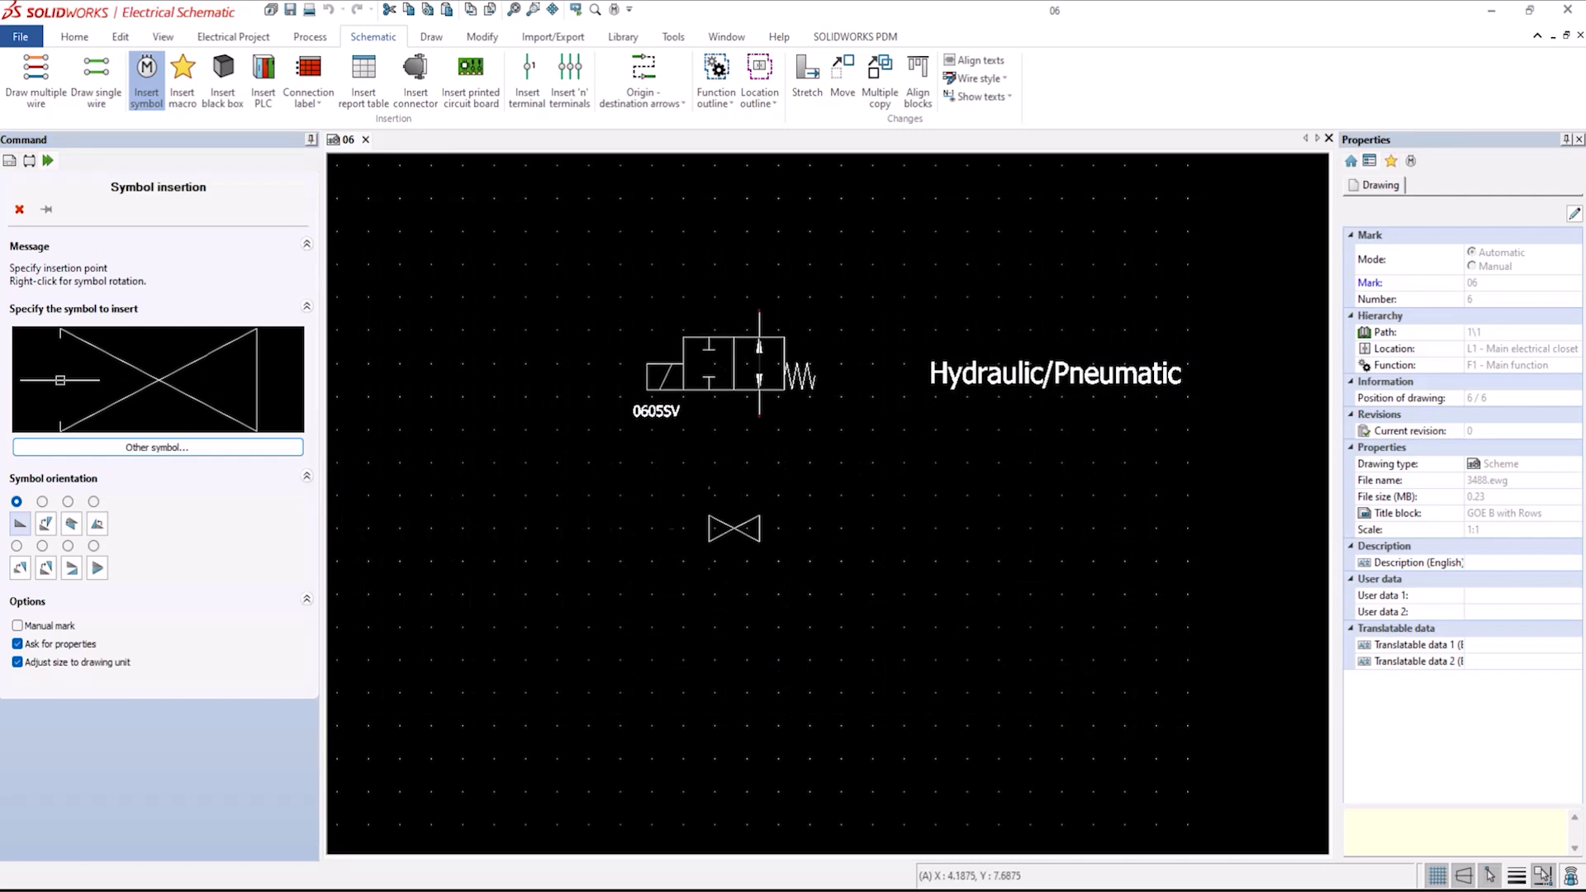
Place the safety valve below the directional valve and associate it with the existing component 0605SV.
click(717, 532)
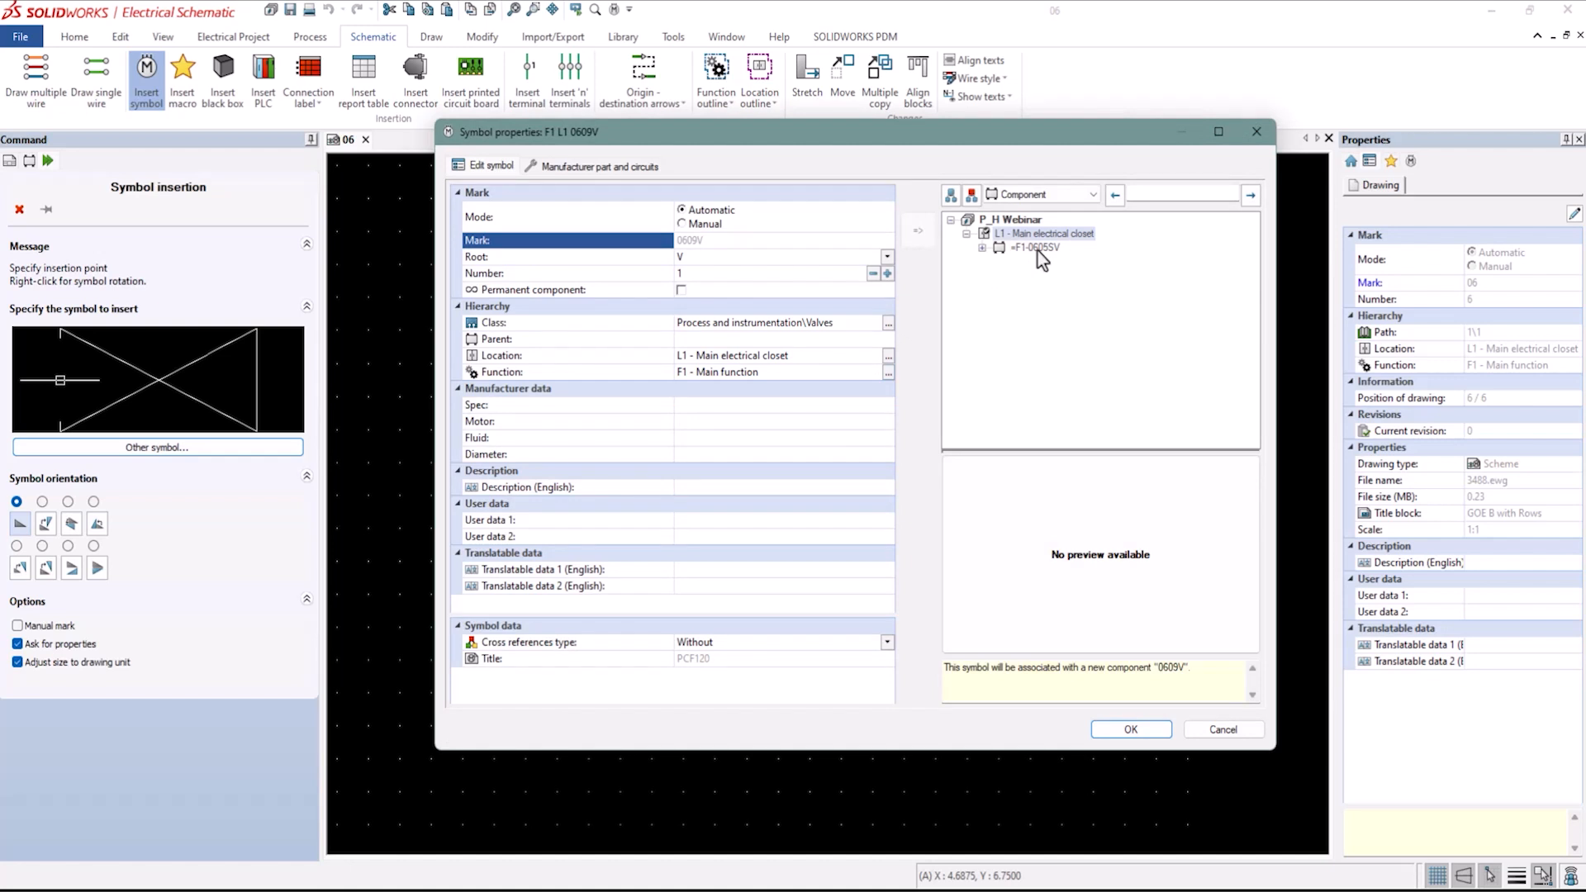
click(1039, 249)
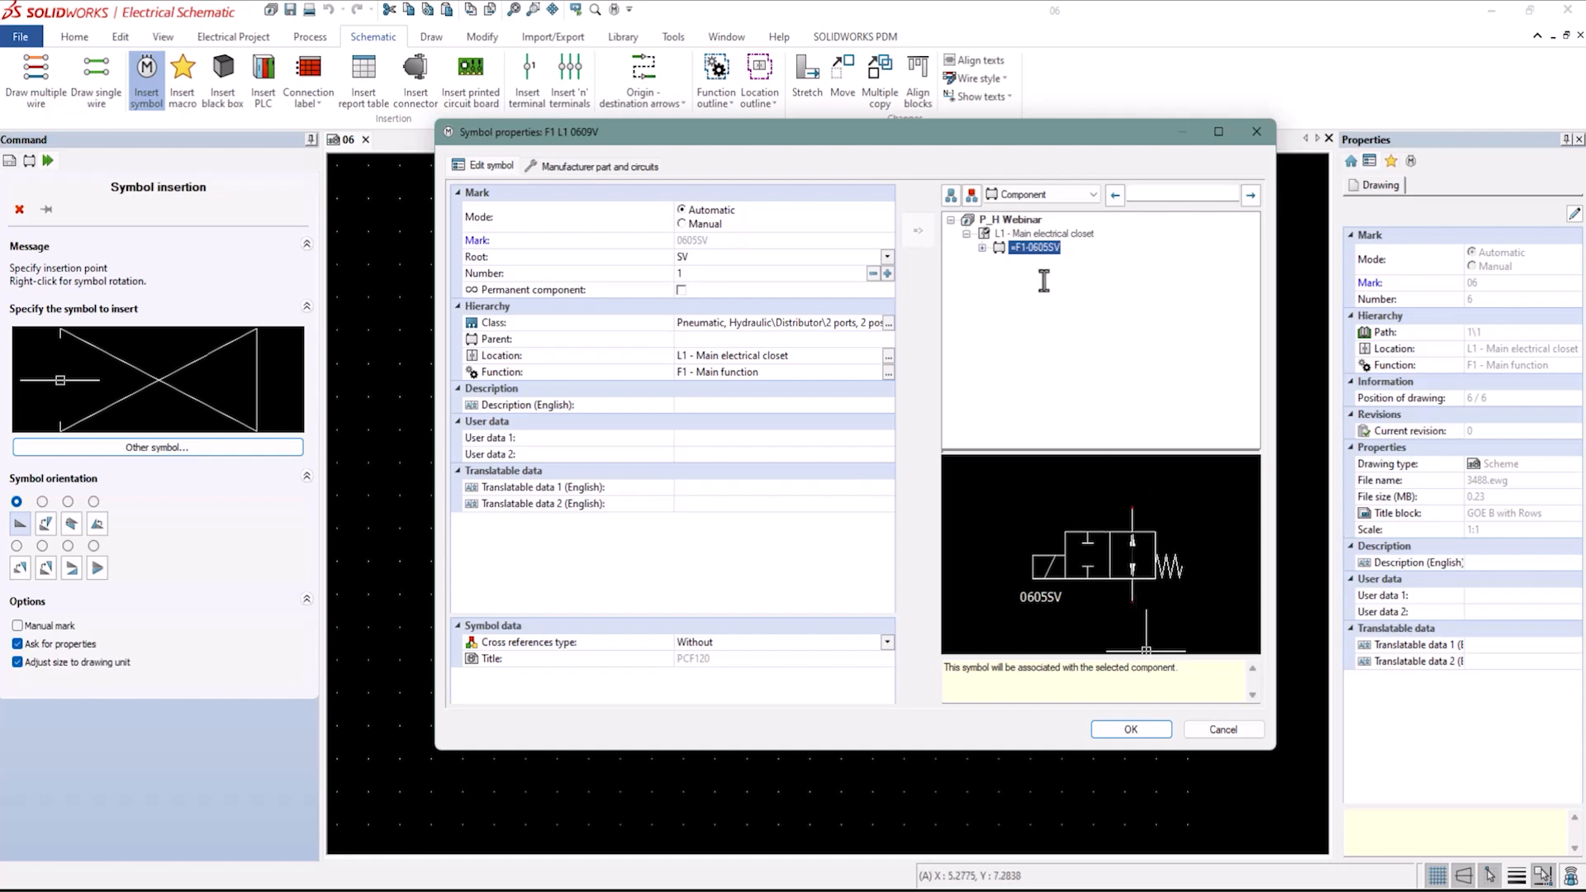
click(1142, 730)
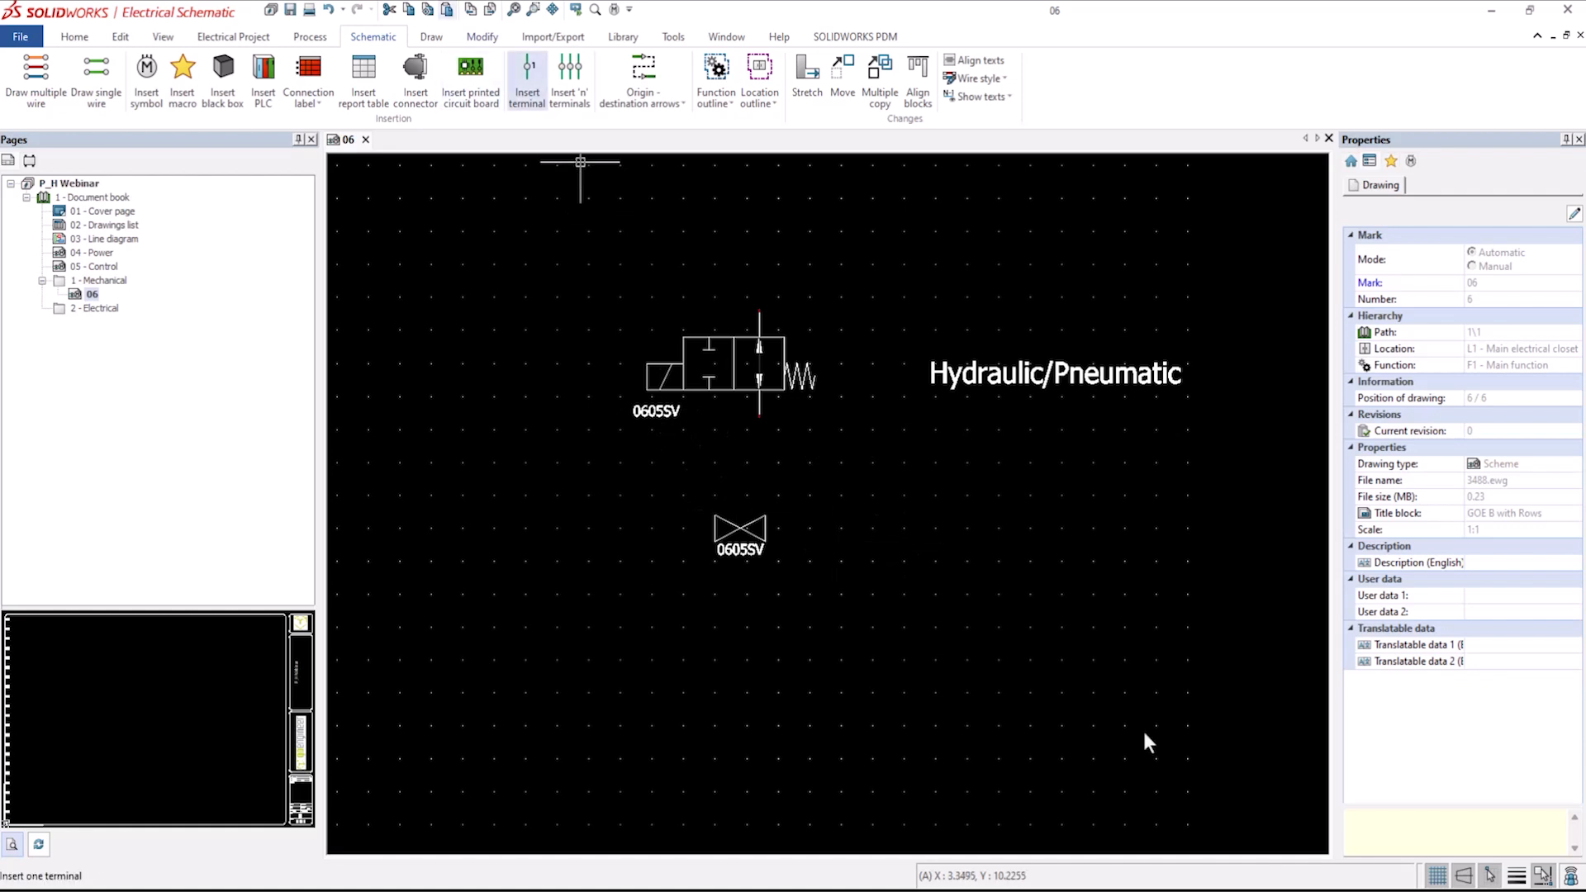
Copy the Hydraulic/Pneumatic text and paste the copy to the right of the safety valve.
click(991, 373)
right_click(991, 375)
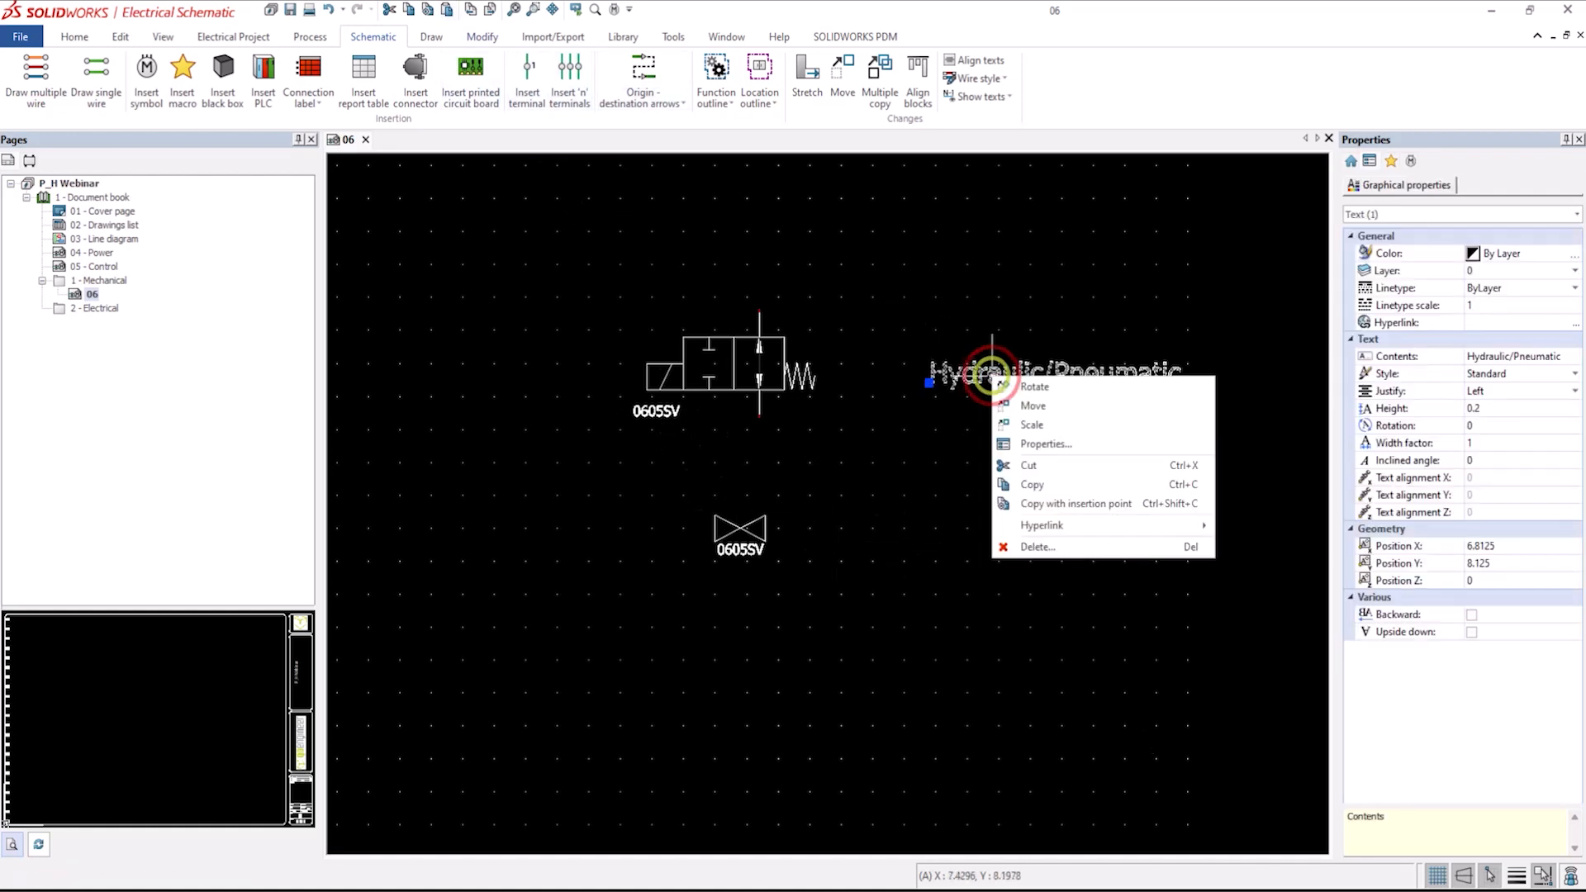
click(1038, 482)
click(945, 529)
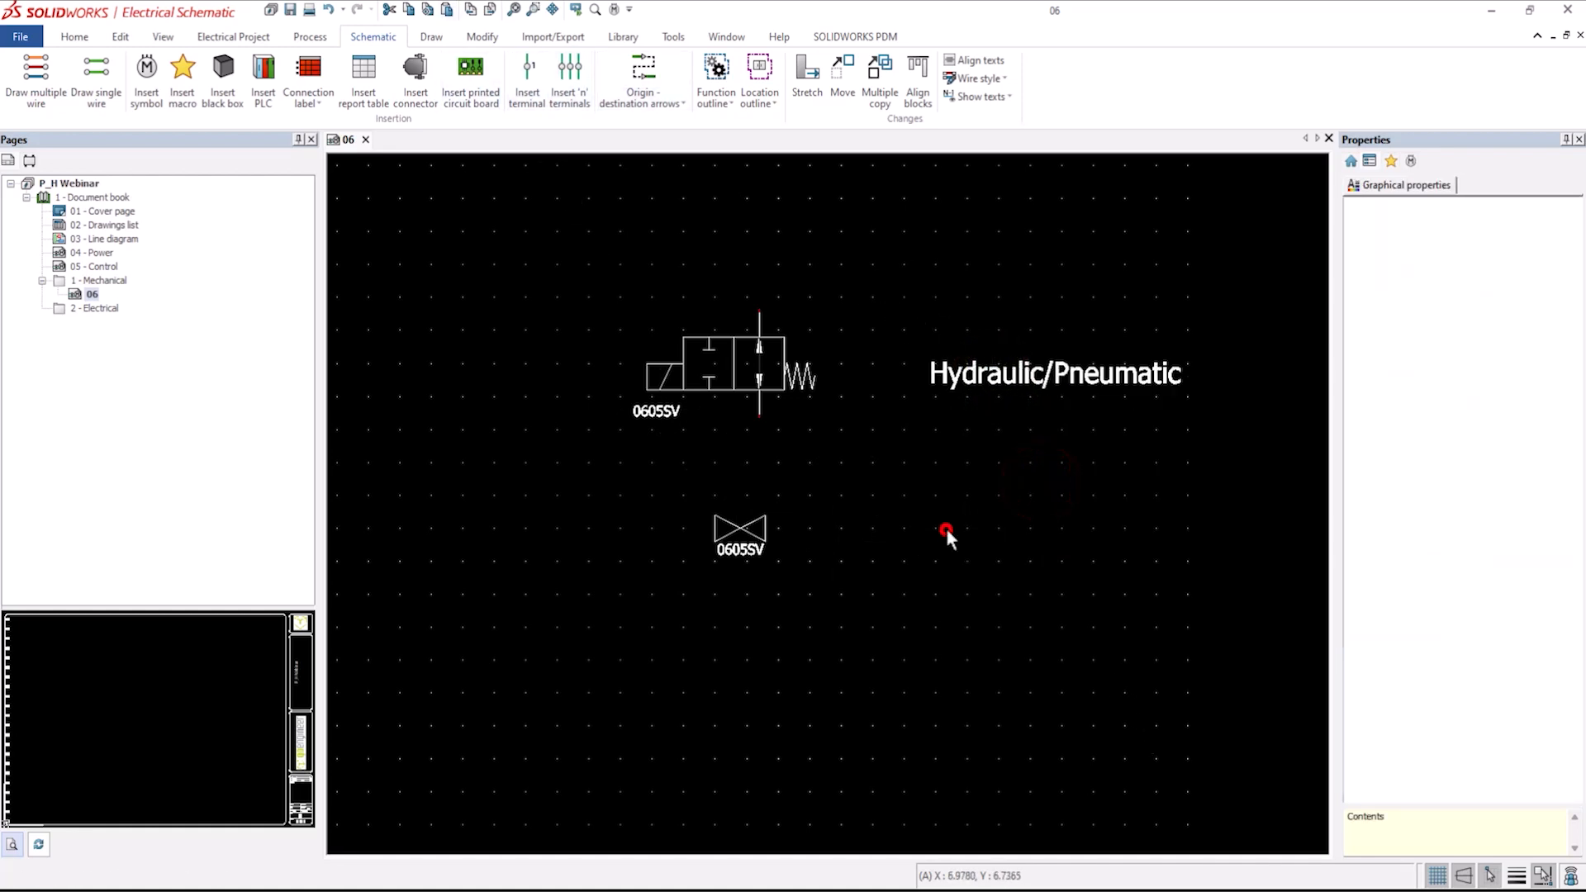
right_click(946, 528)
click(992, 658)
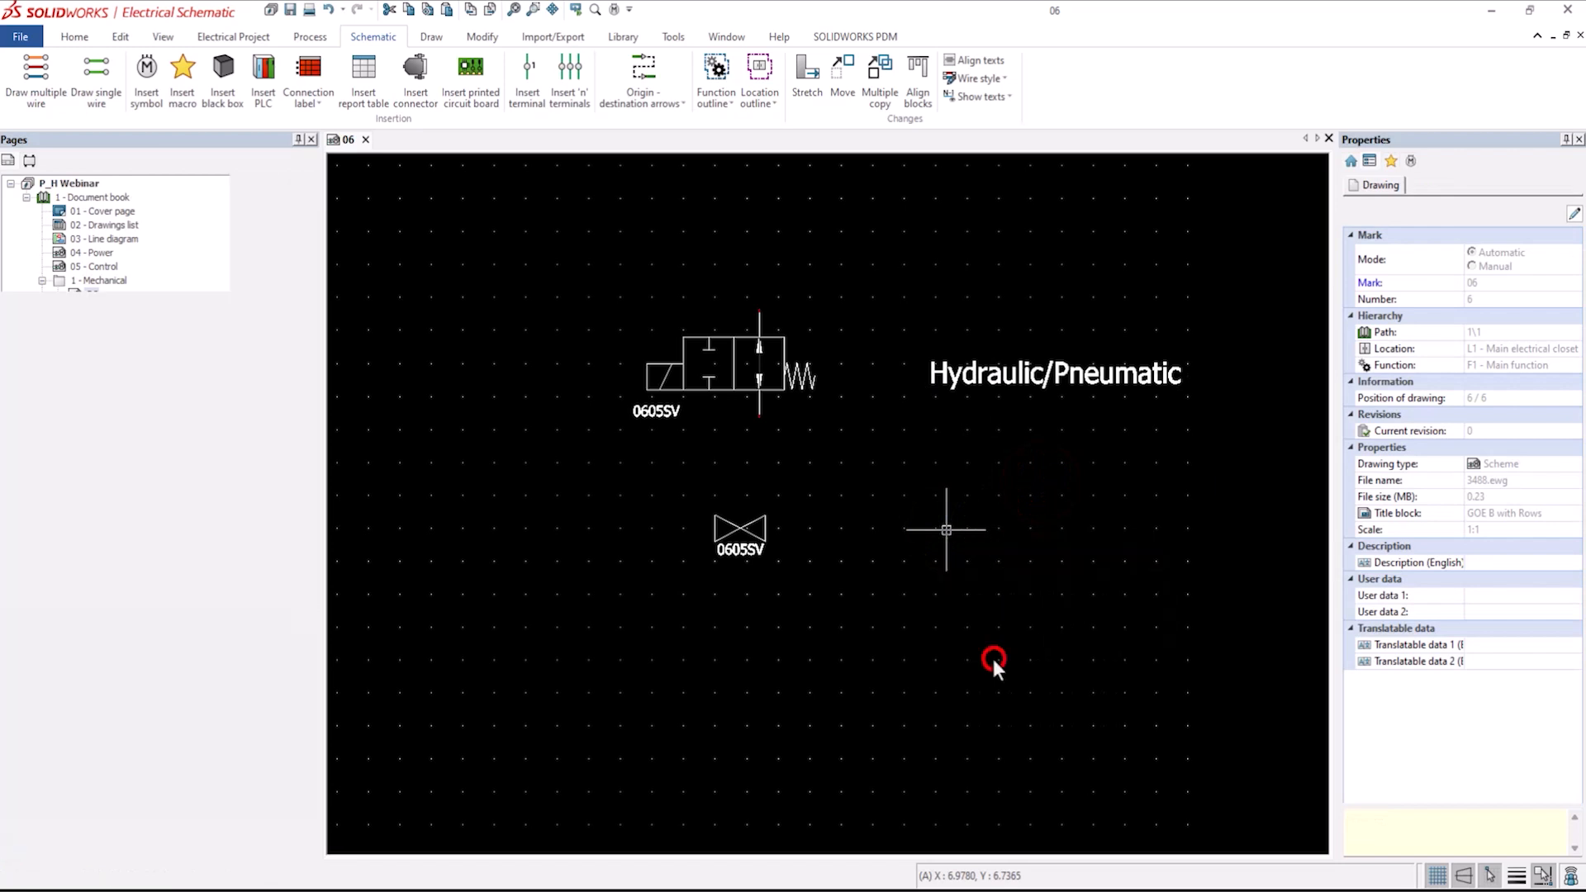
click(936, 527)
click(969, 519)
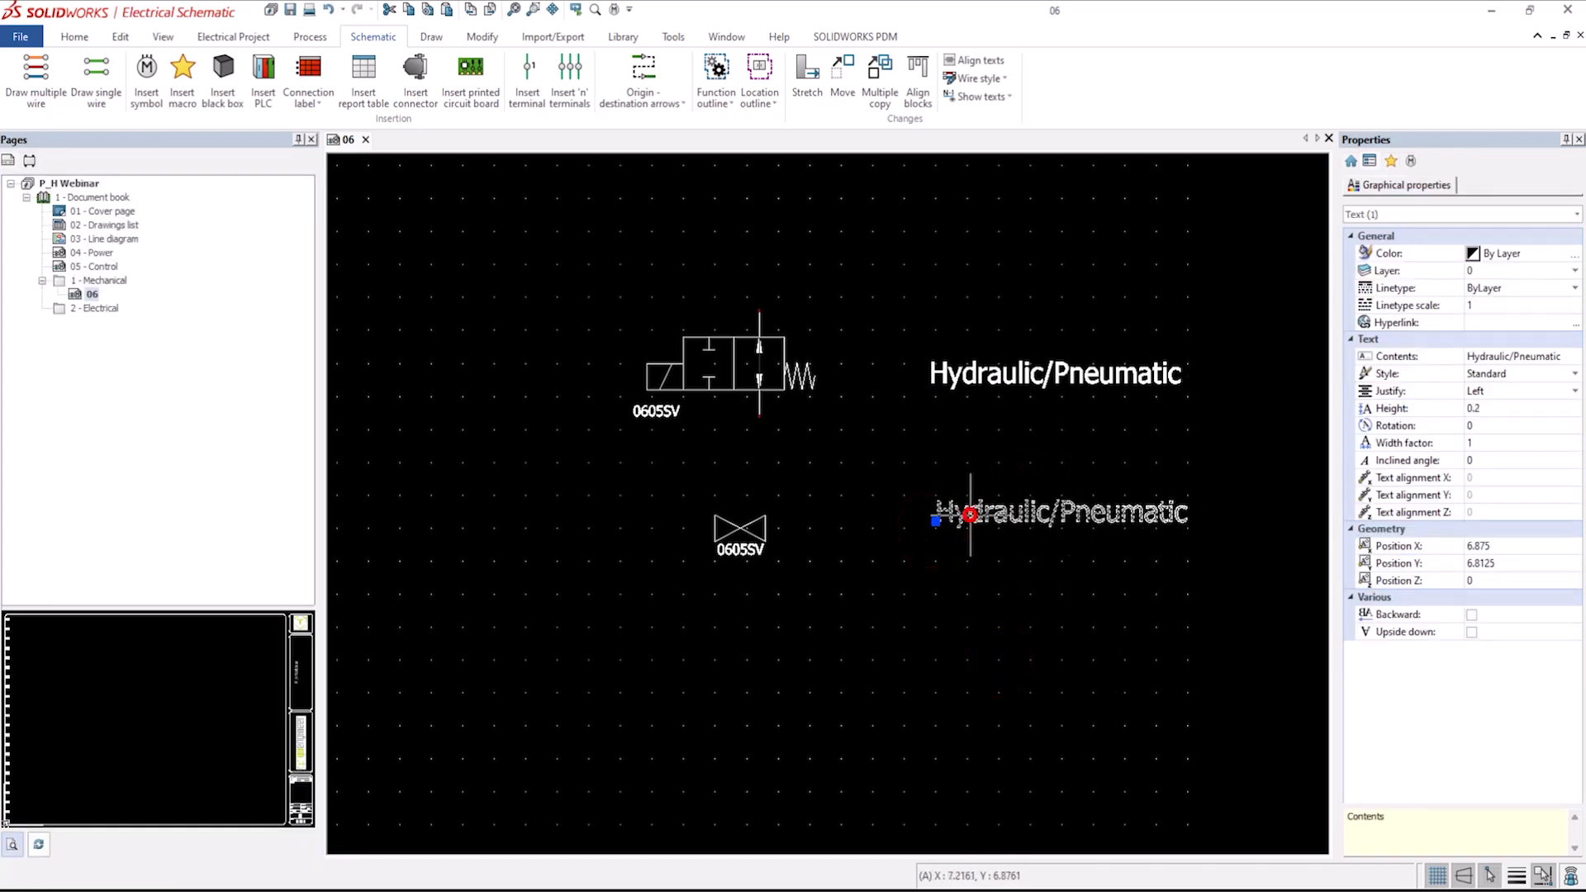
Change the copied text's contents to P&ID.
click(1558, 356)
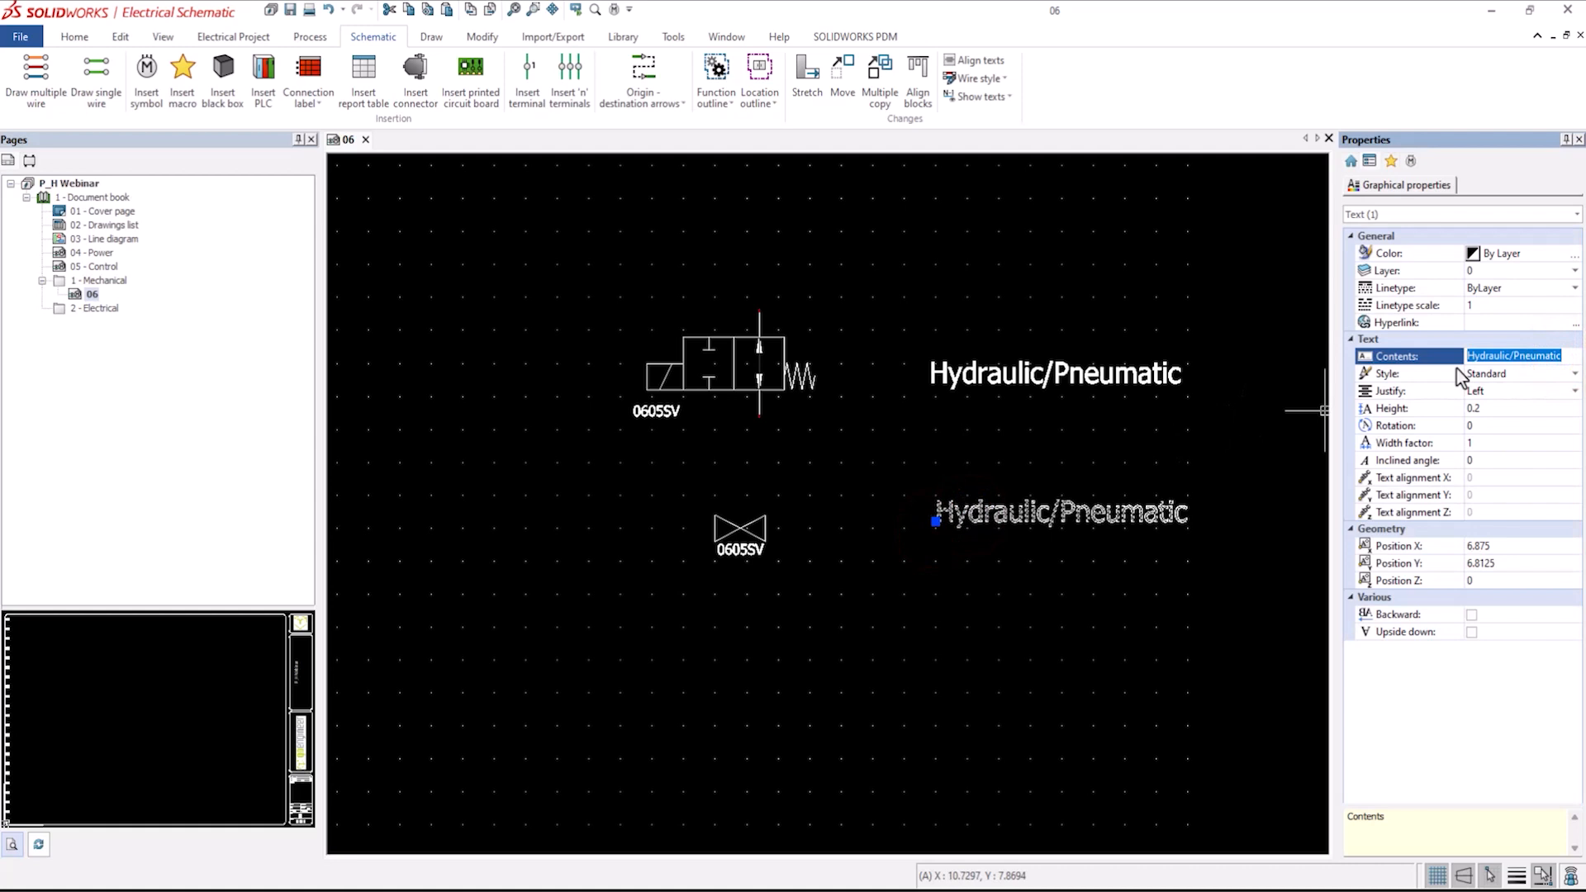
text(P&ID)
key(Return)
scroll(970, 603, up, 1)
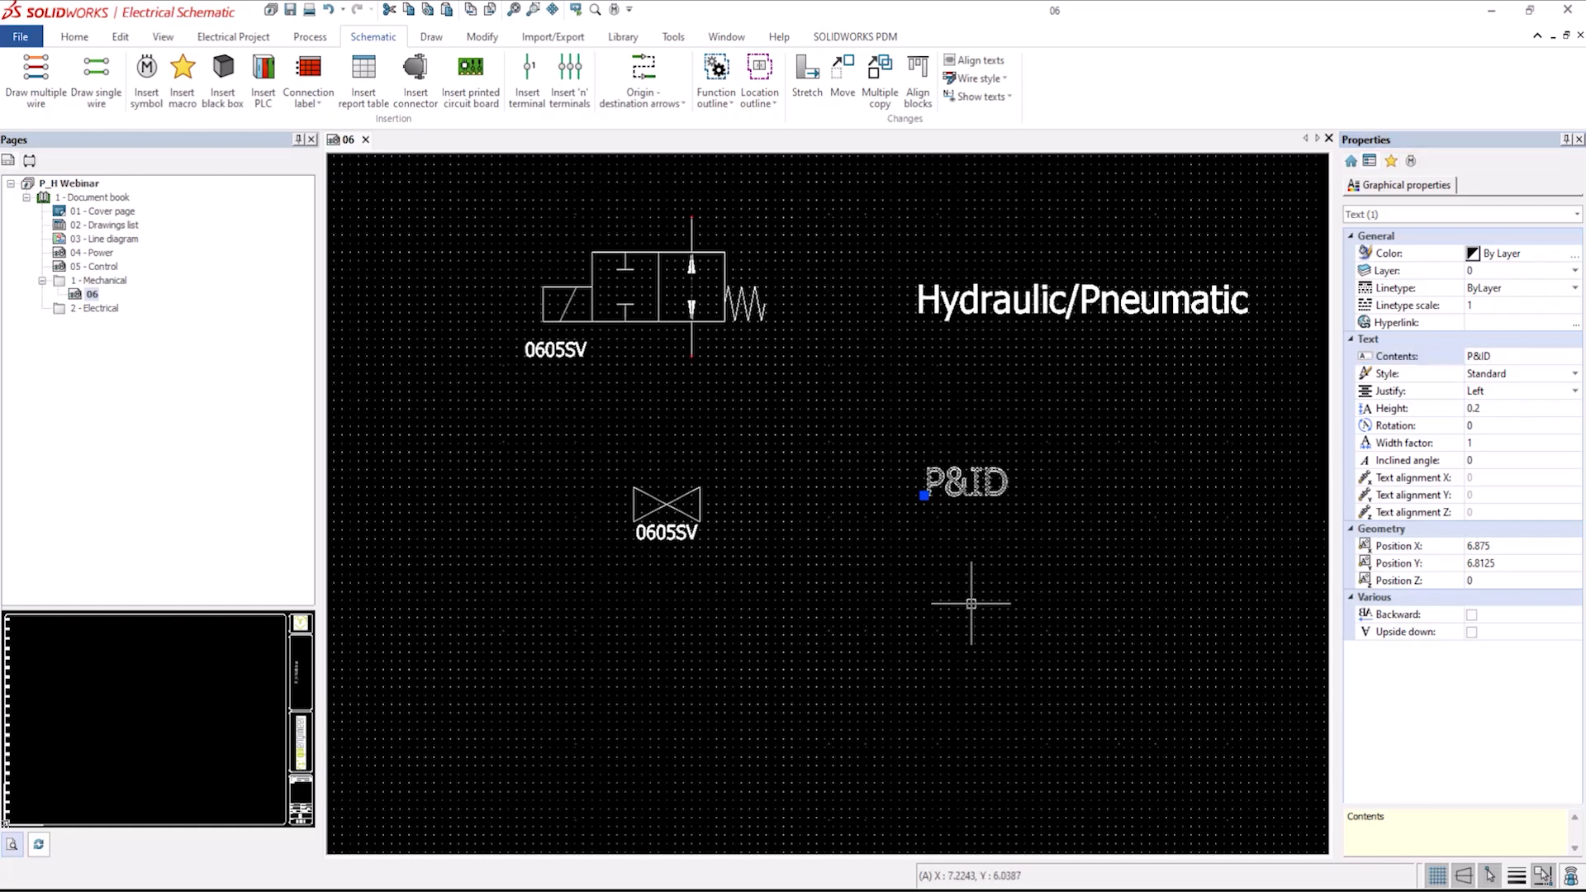
scroll(923, 617, down, 1)
middle_drag(923, 617, 928, 521)
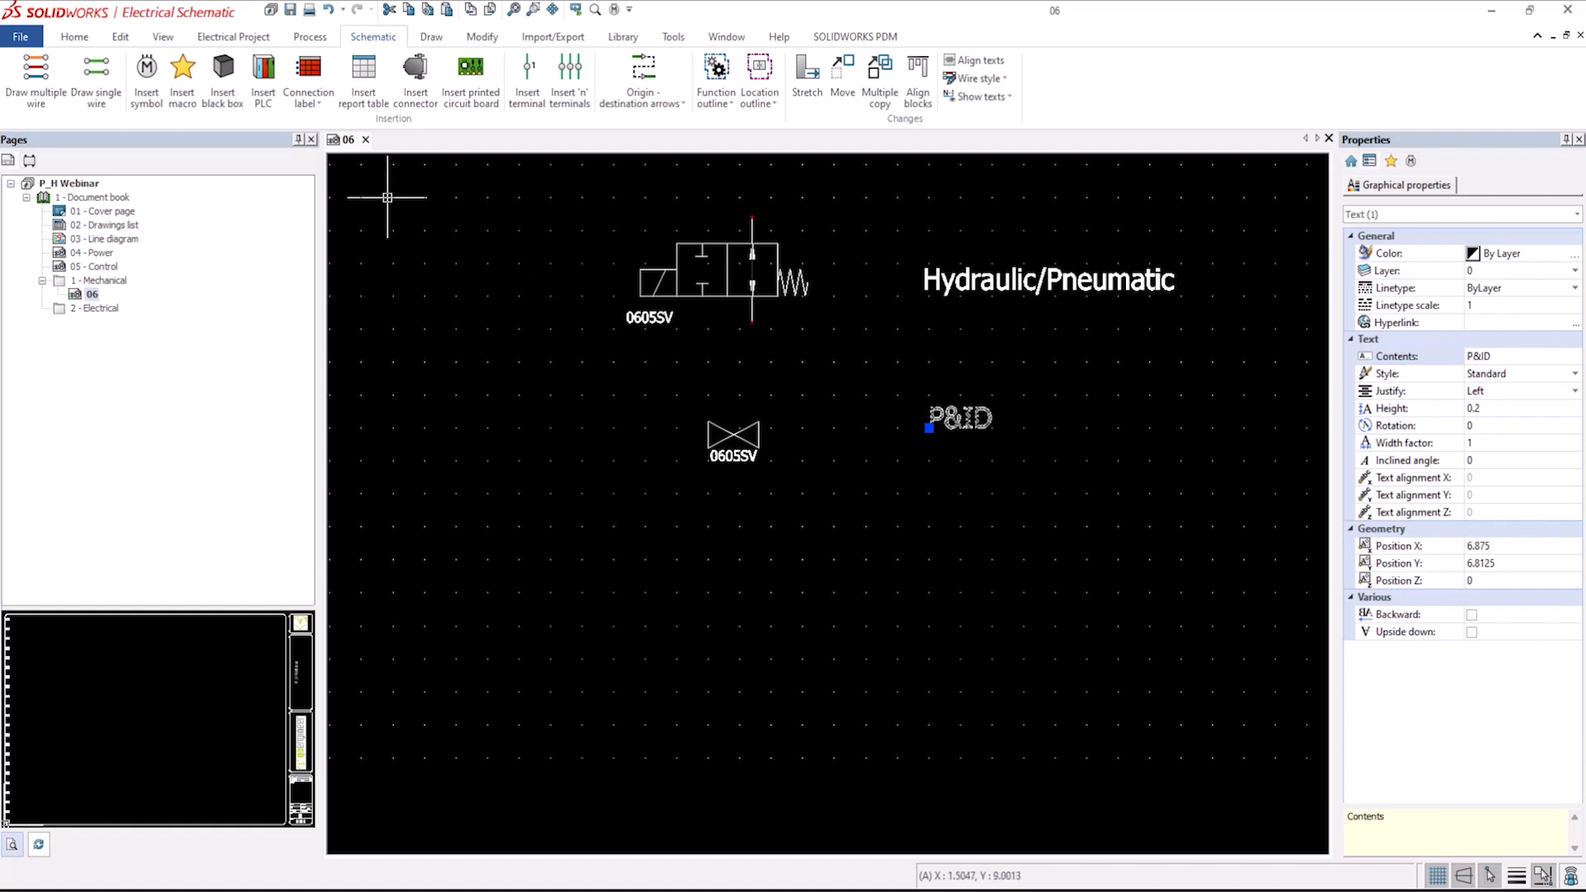
Restart symbol insertion, search all classes for symbols described as SOLenoid, and choose a Solenoid symbol.
click(149, 74)
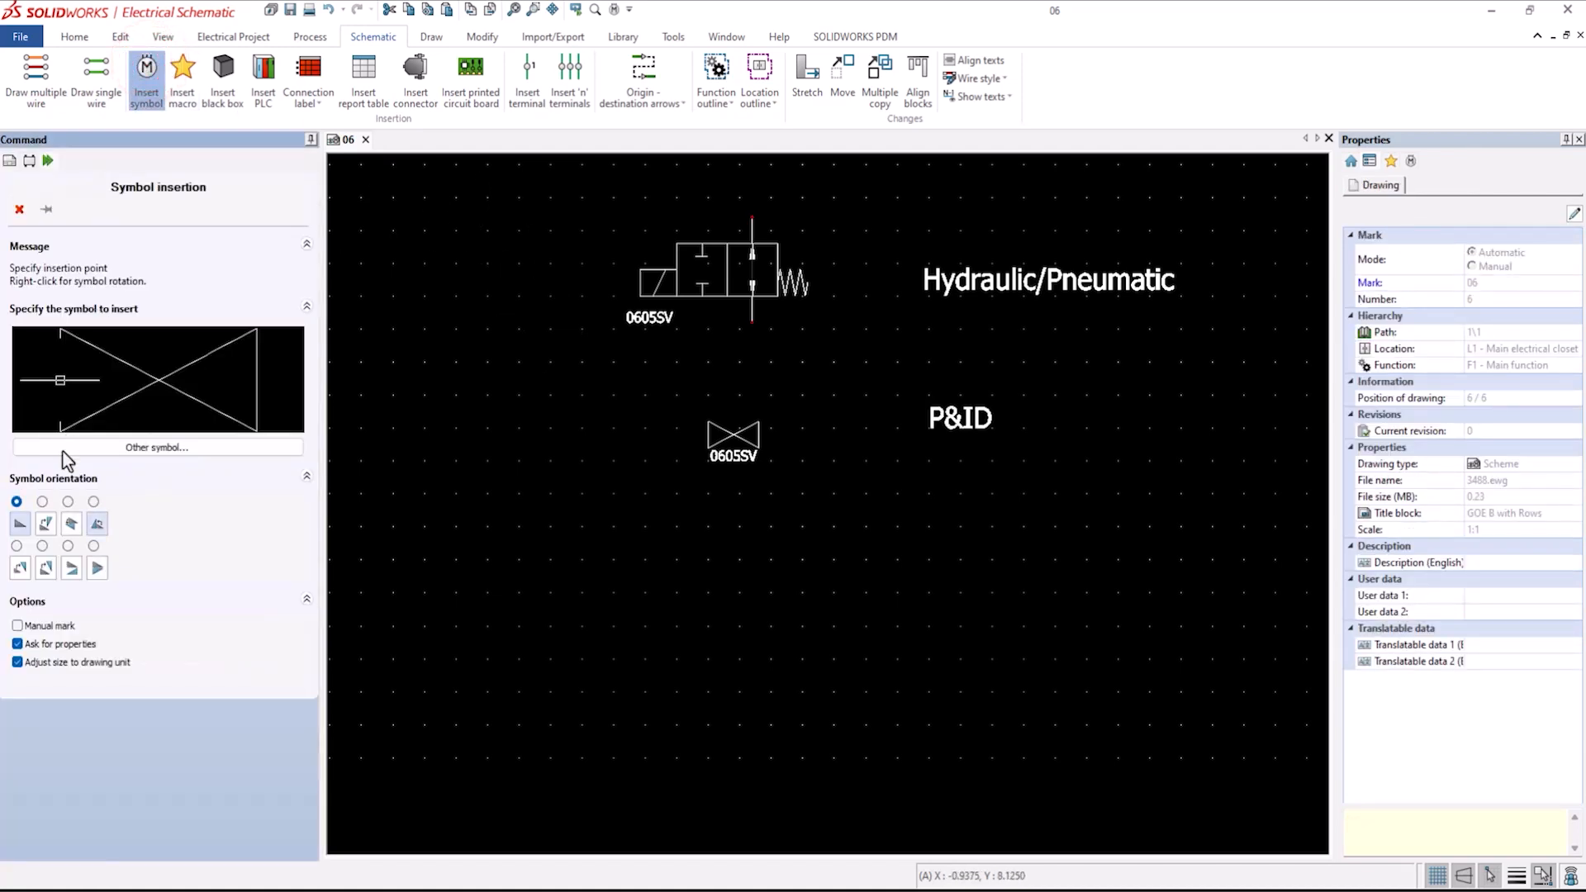
click(64, 450)
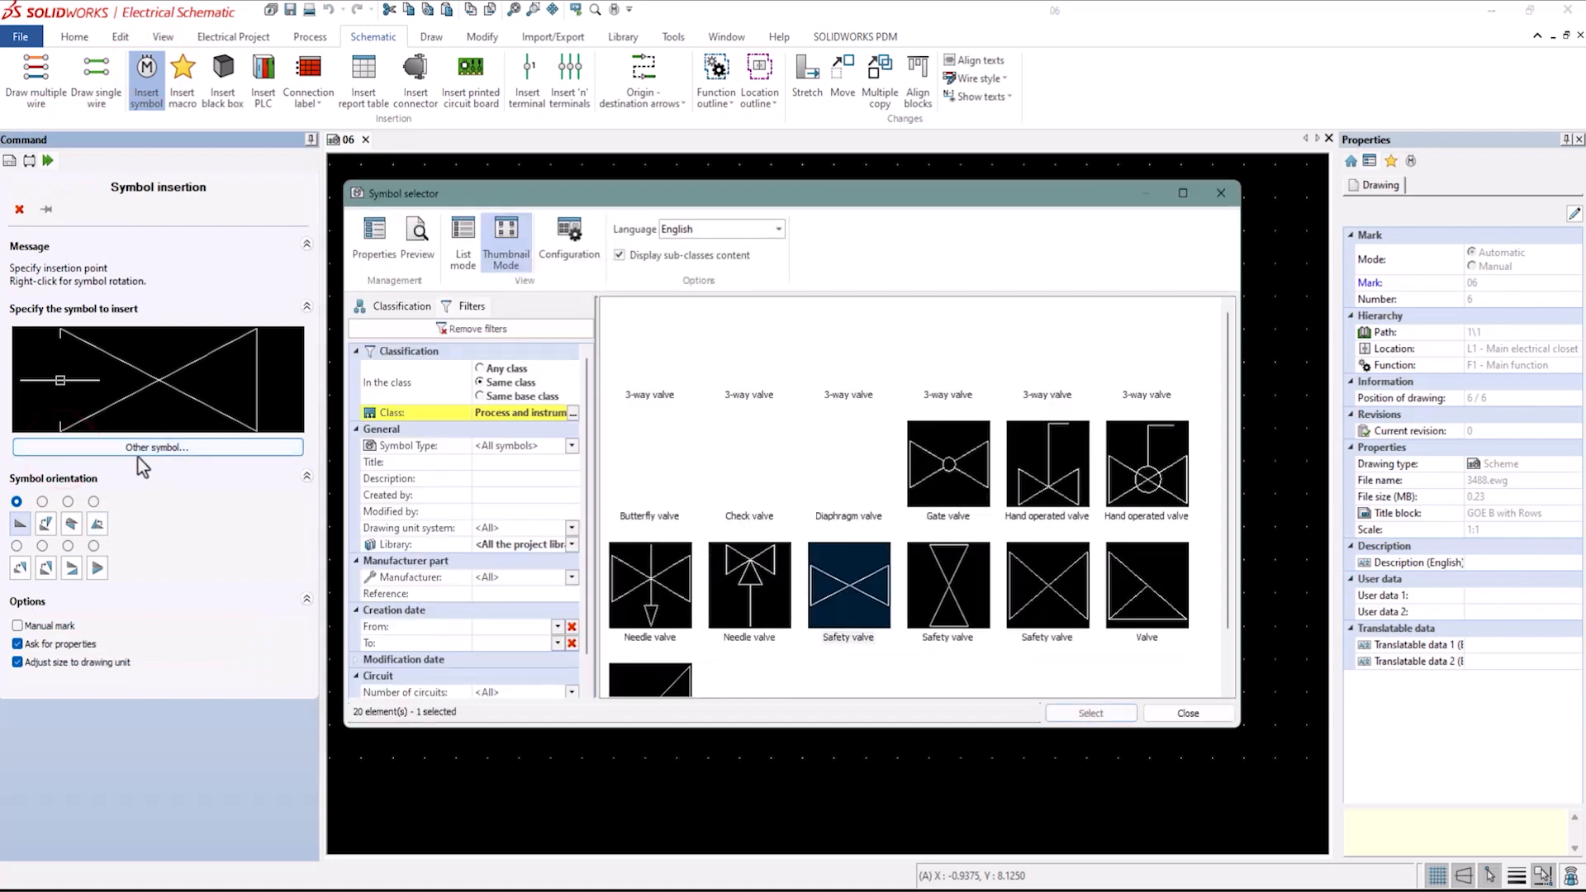
click(488, 480)
text(SOL)
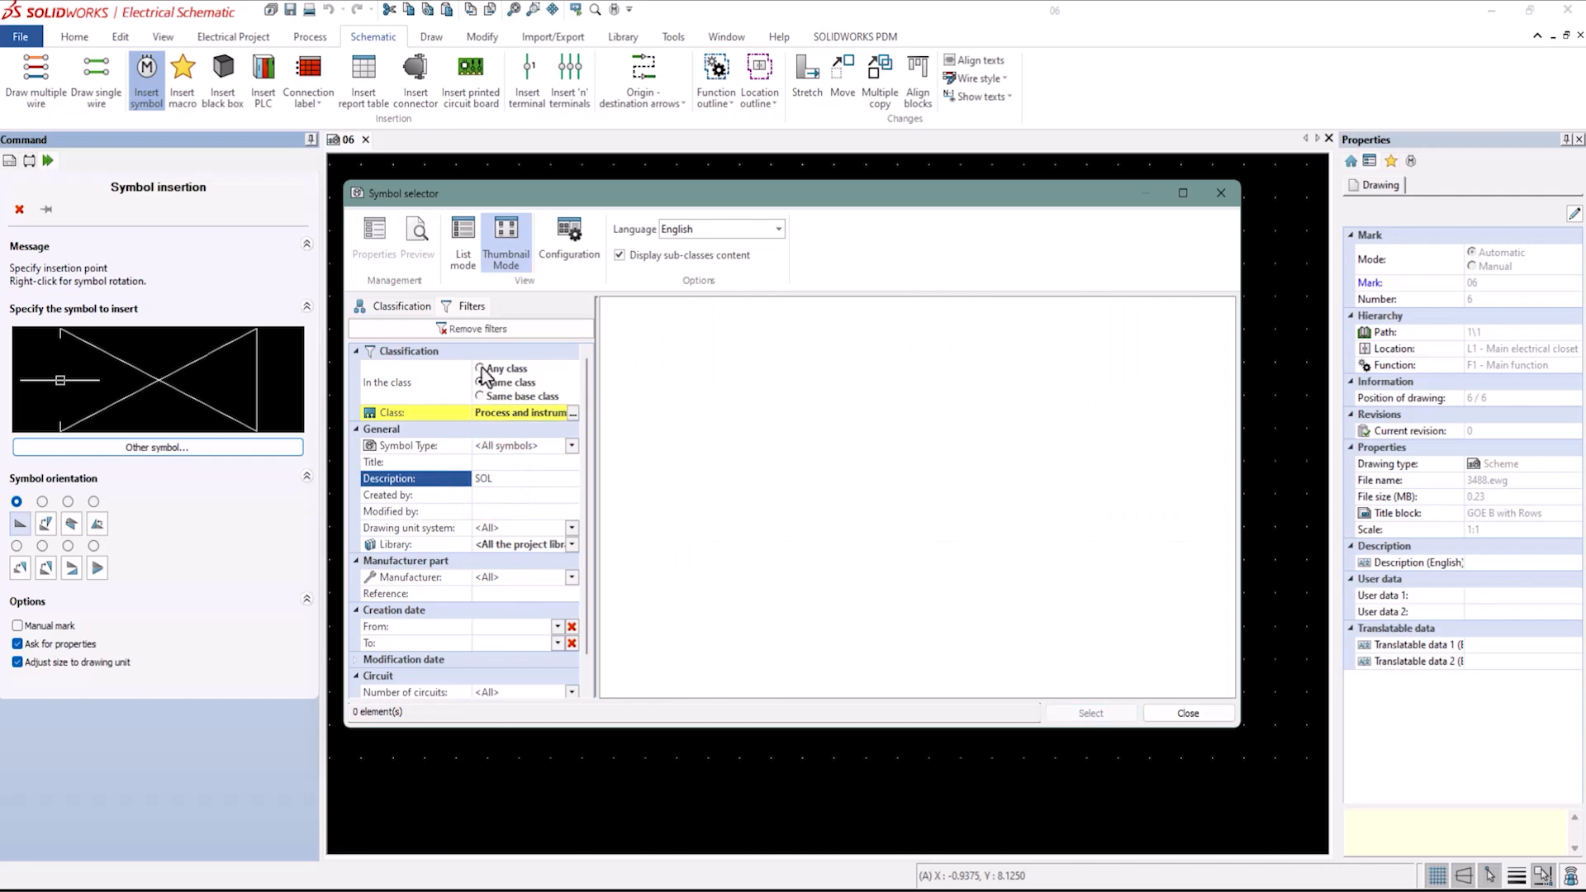
click(481, 369)
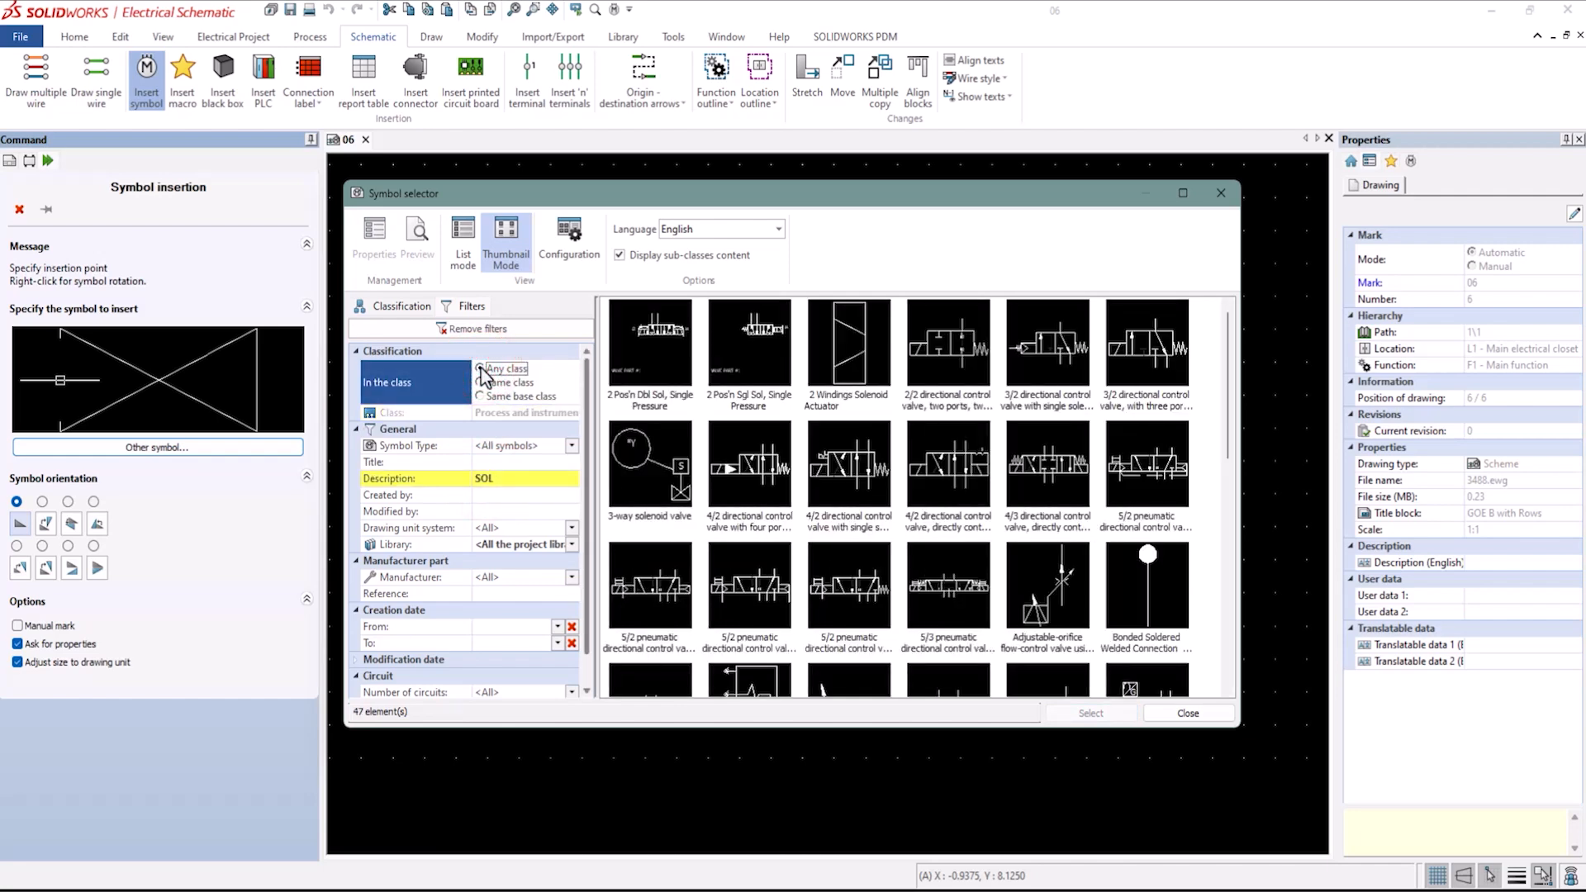
click(507, 479)
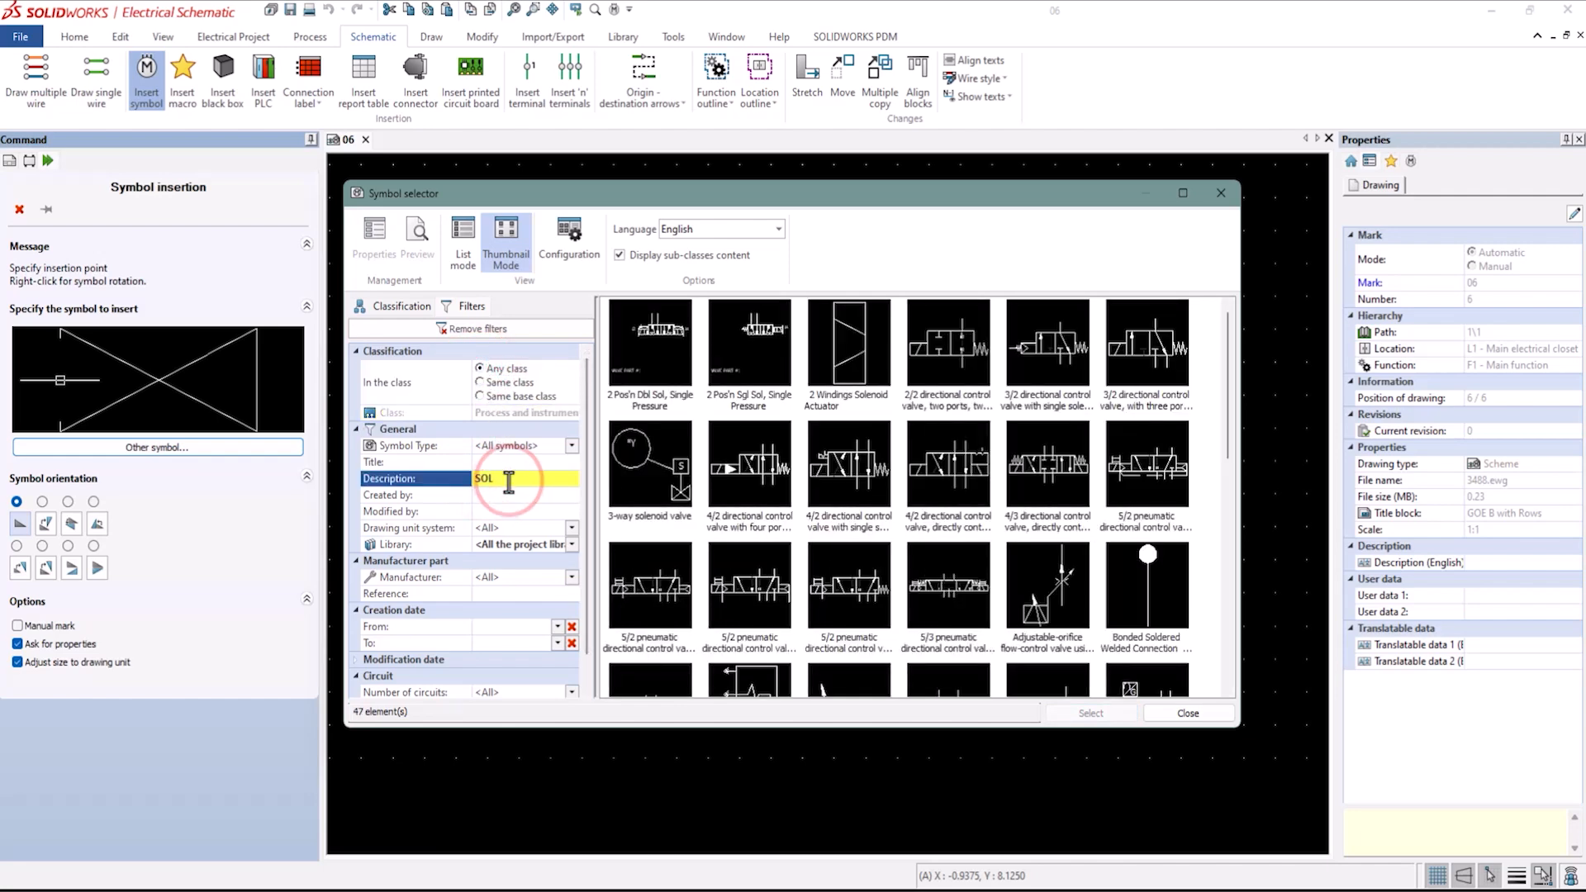
text(enoid)
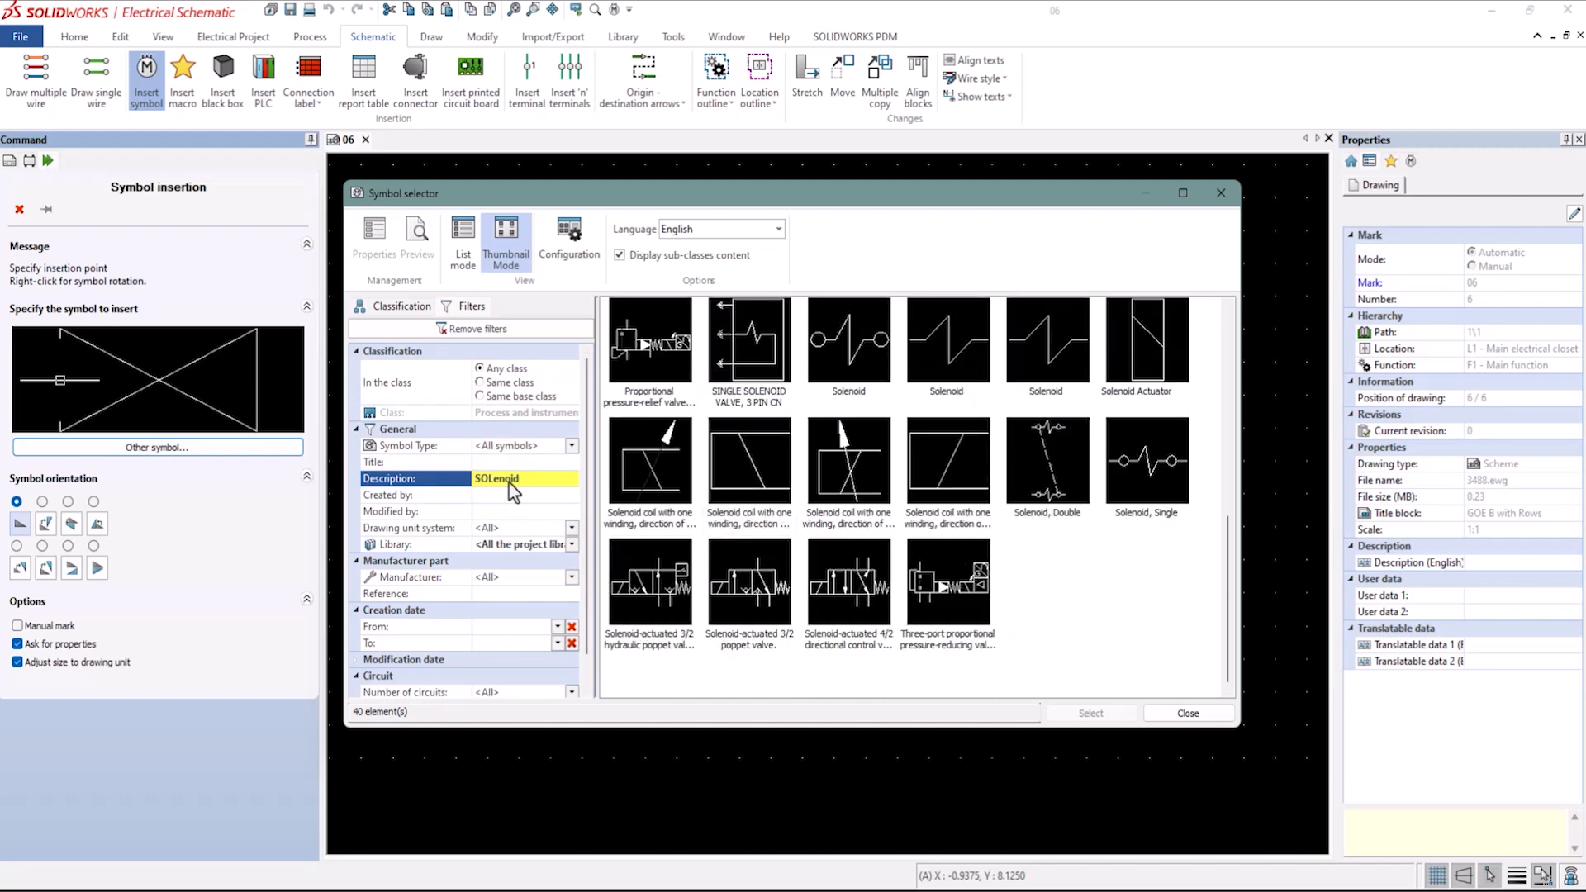
click(943, 357)
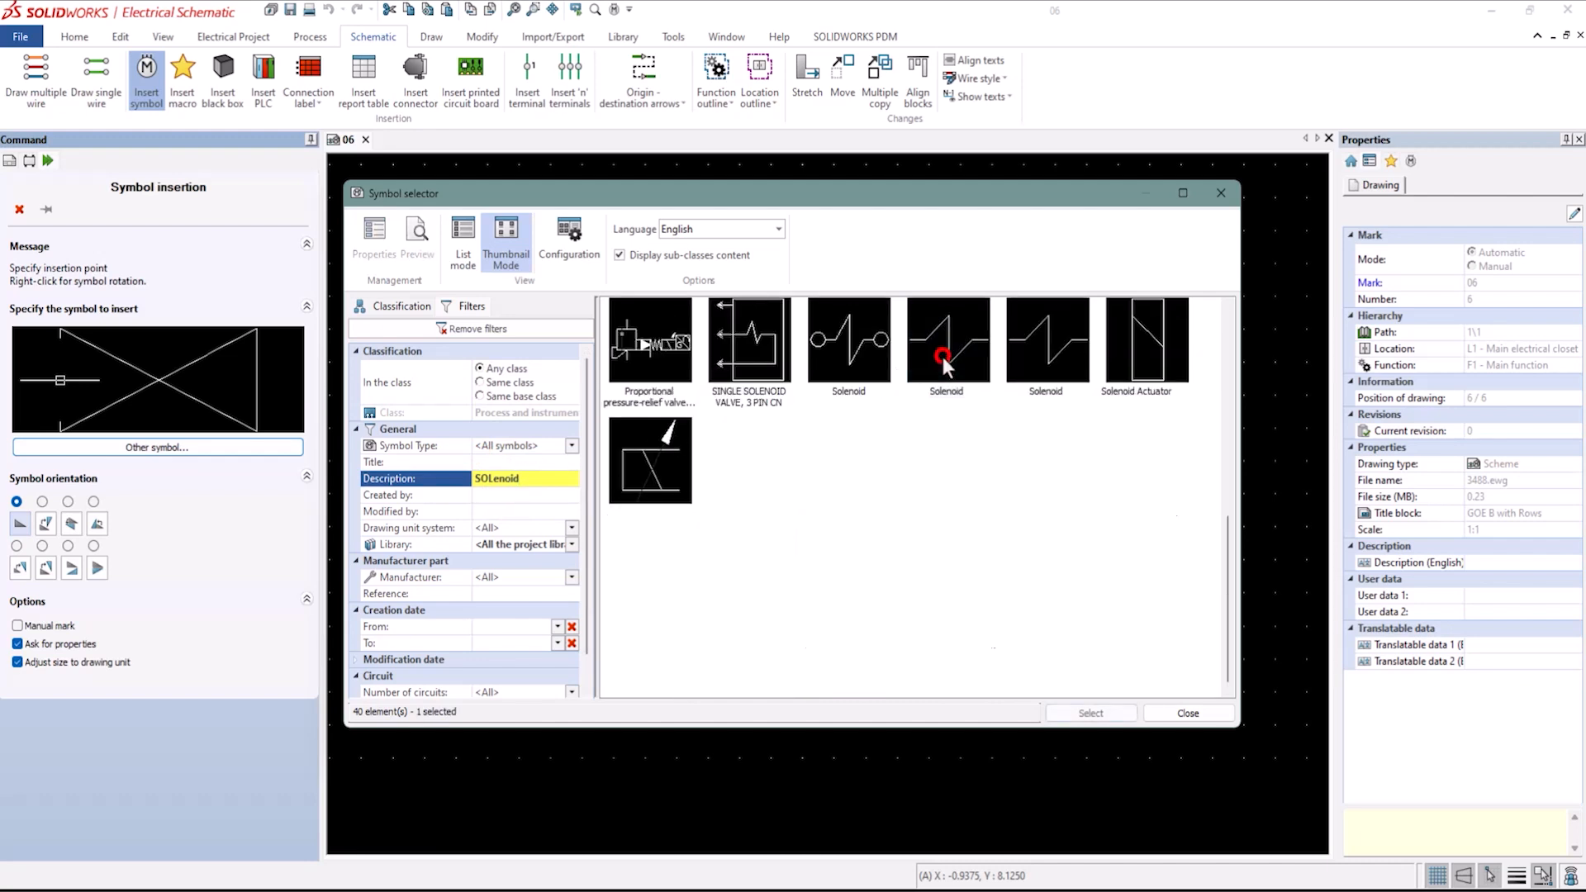
click(1091, 713)
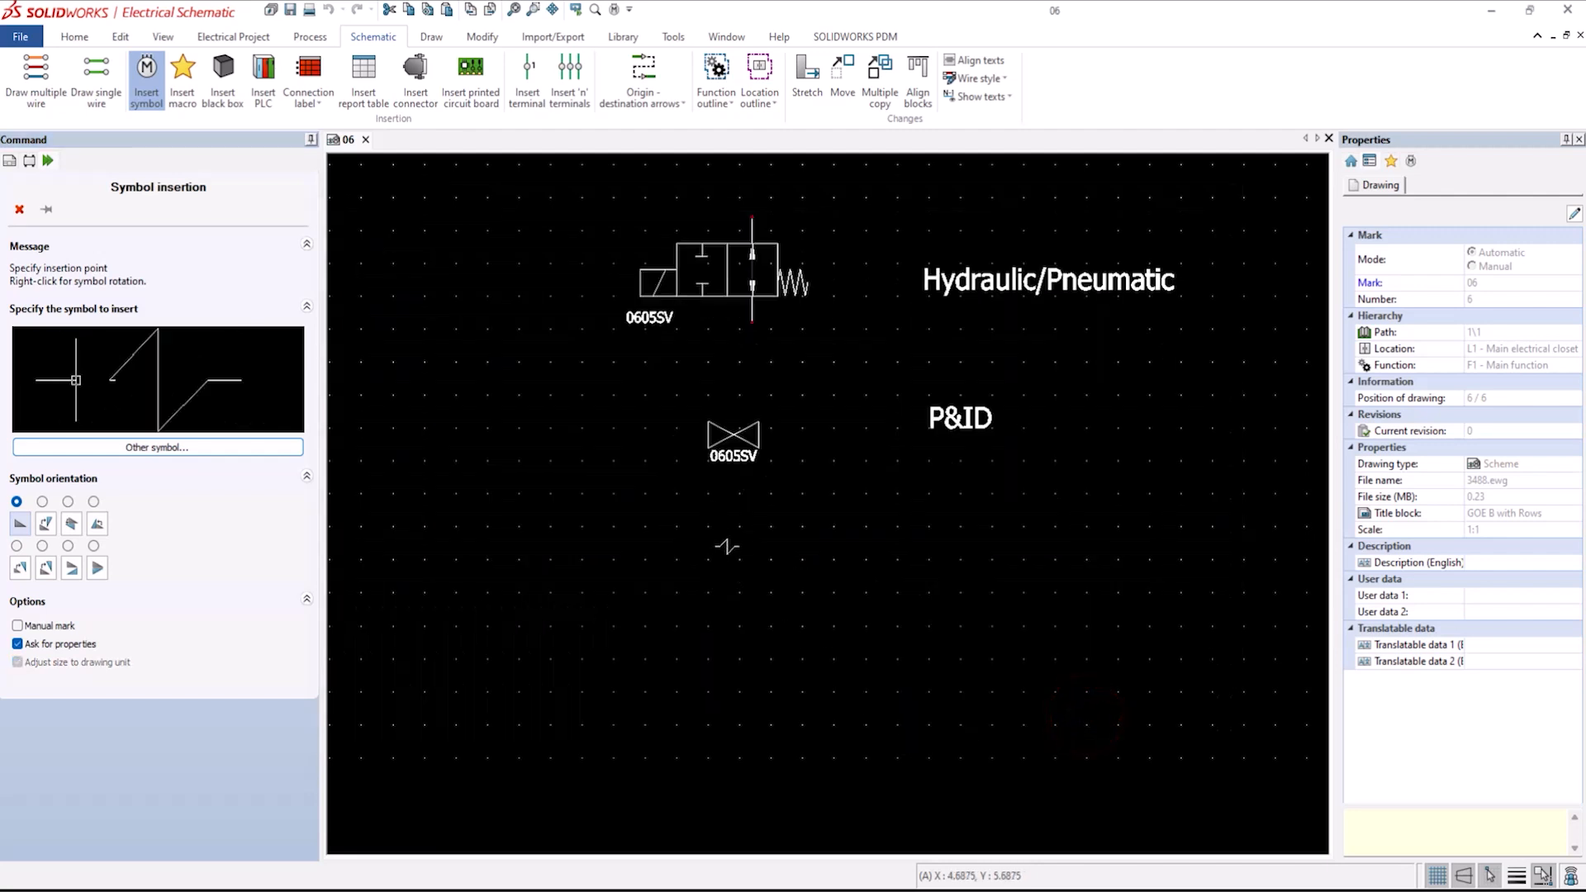
Place the solenoid below the safety valve and associate it with the existing component 0605SV.
click(709, 529)
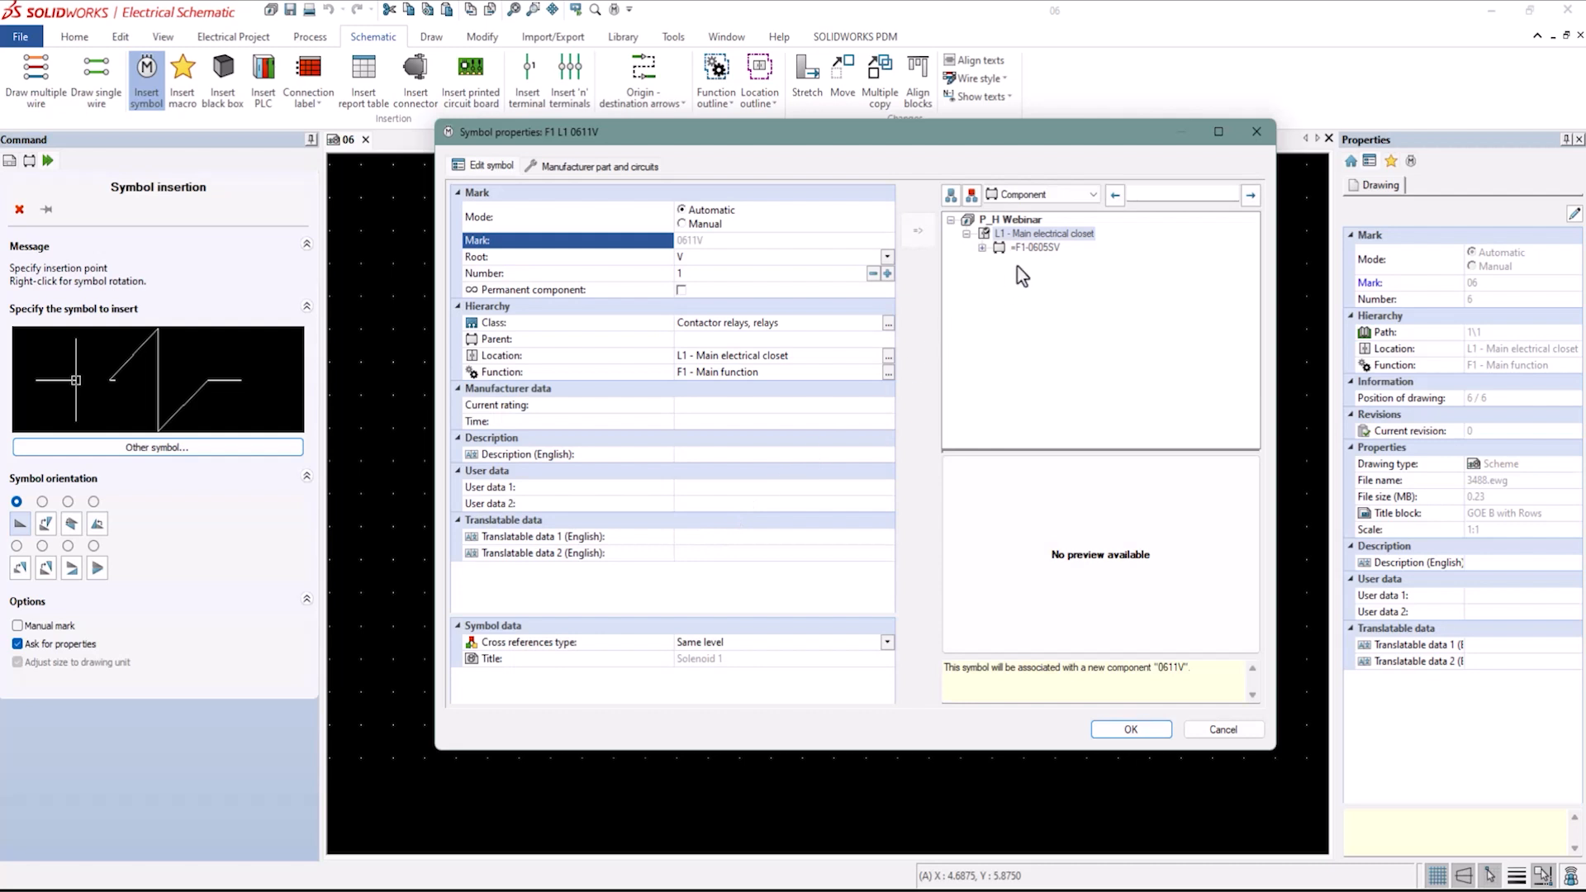
click(1037, 248)
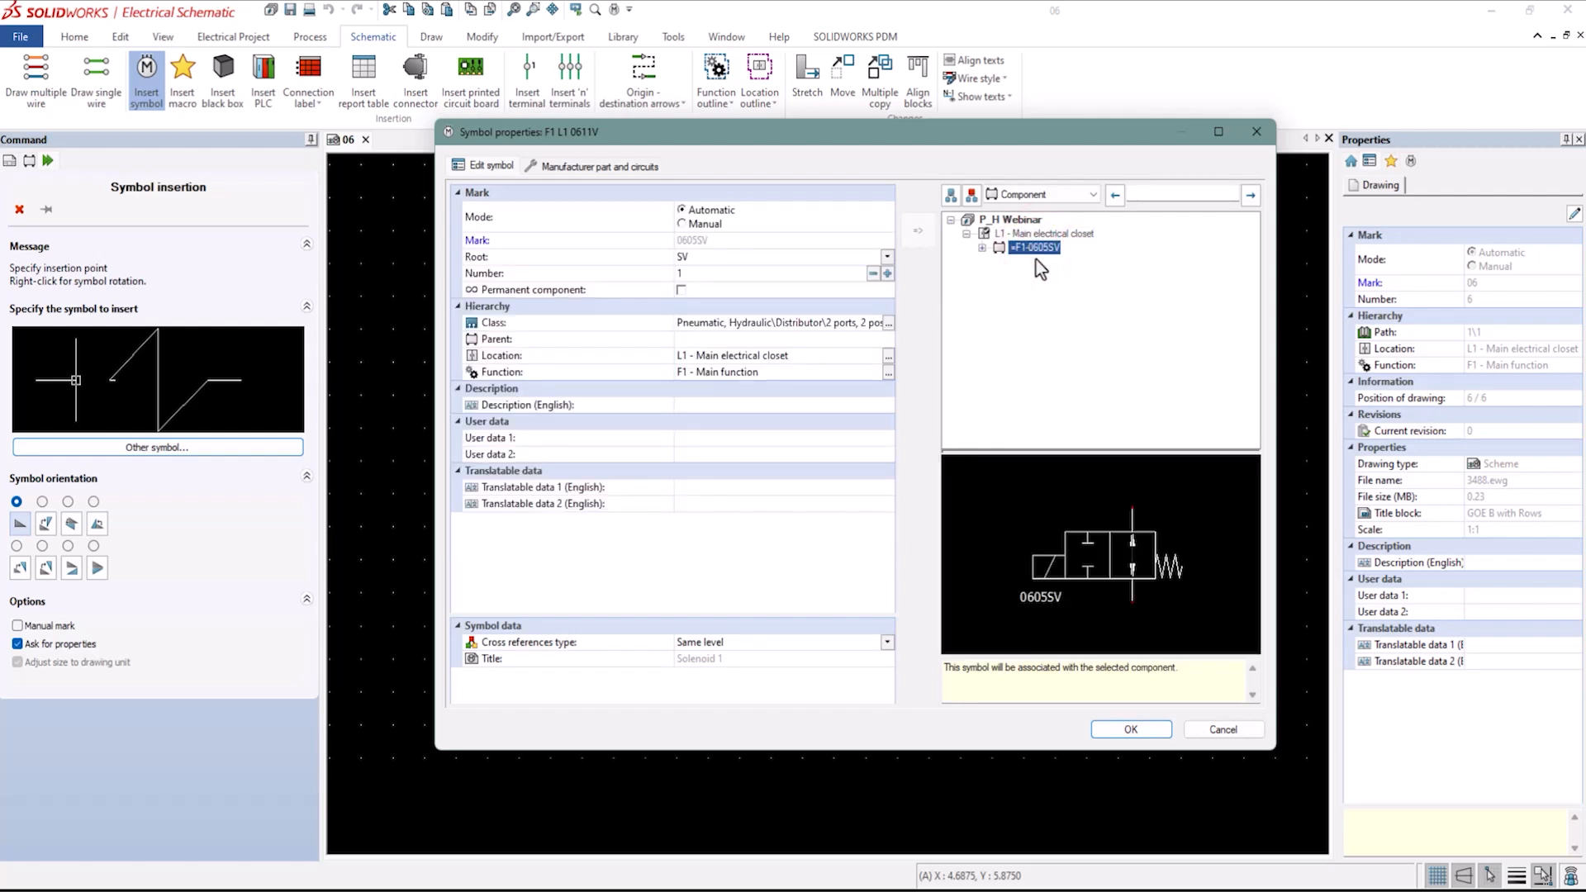
click(1131, 729)
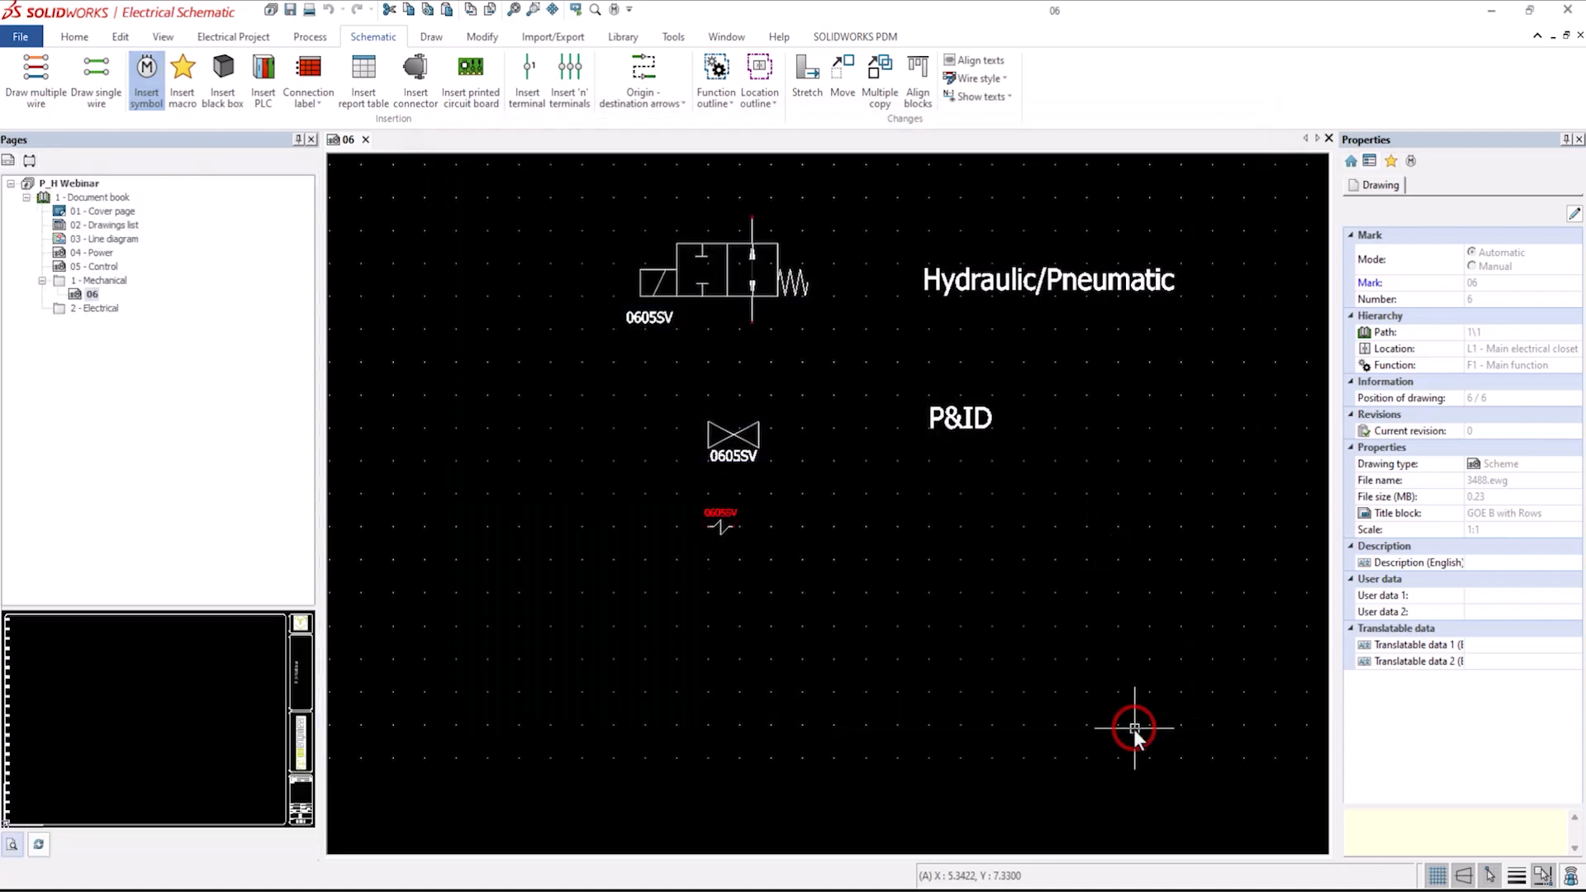
Open the components tree and expand component 0605SV to examine its cross references.
scroll(785, 567, up, 1)
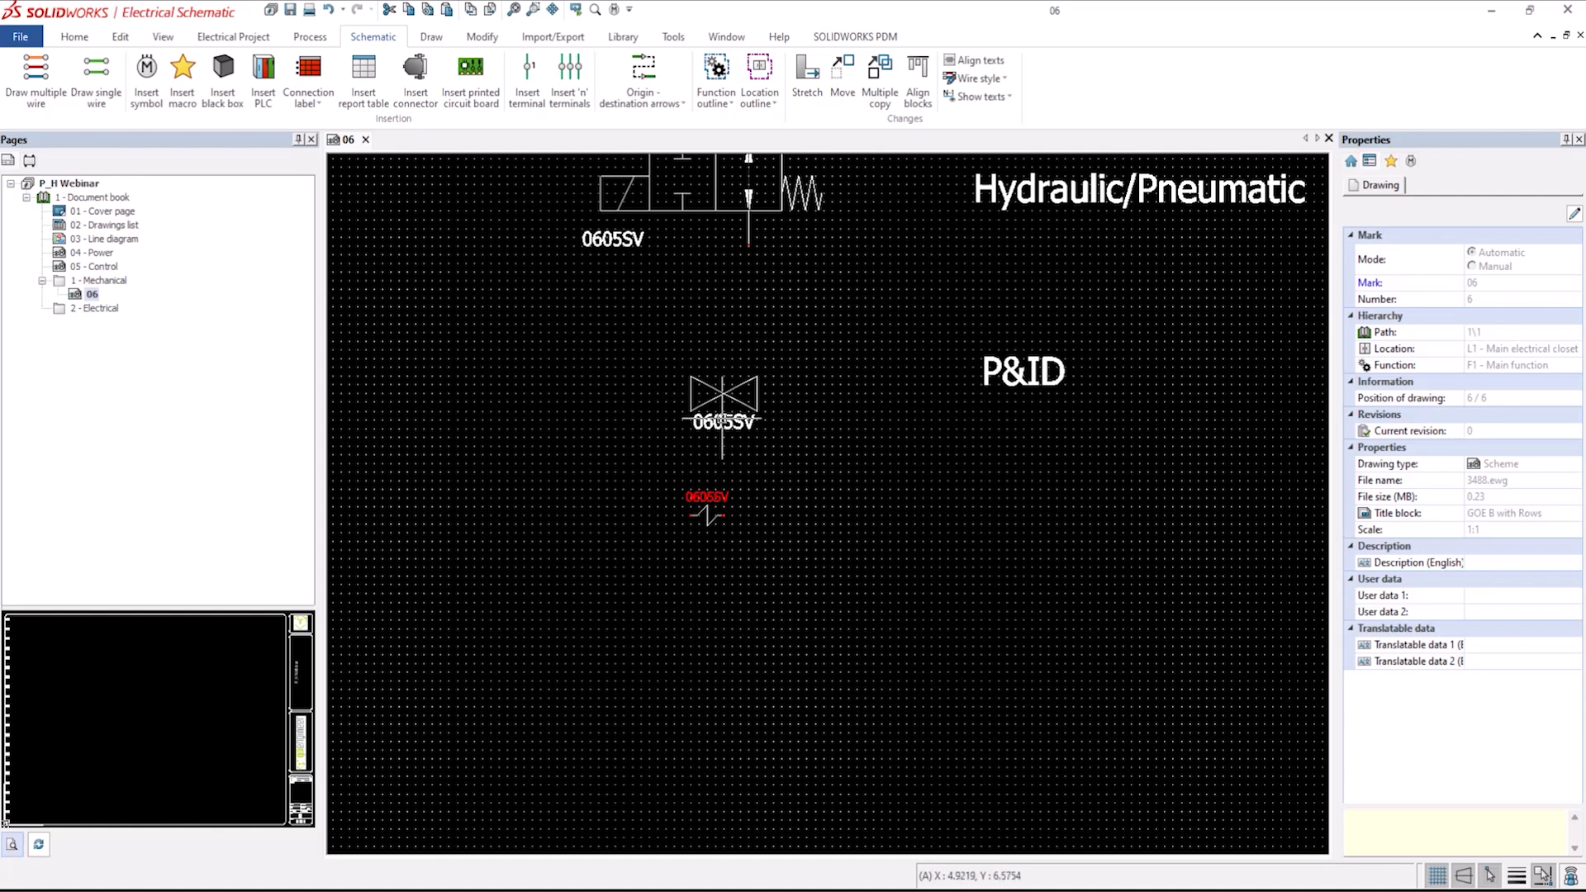
scroll(719, 417, down, 2)
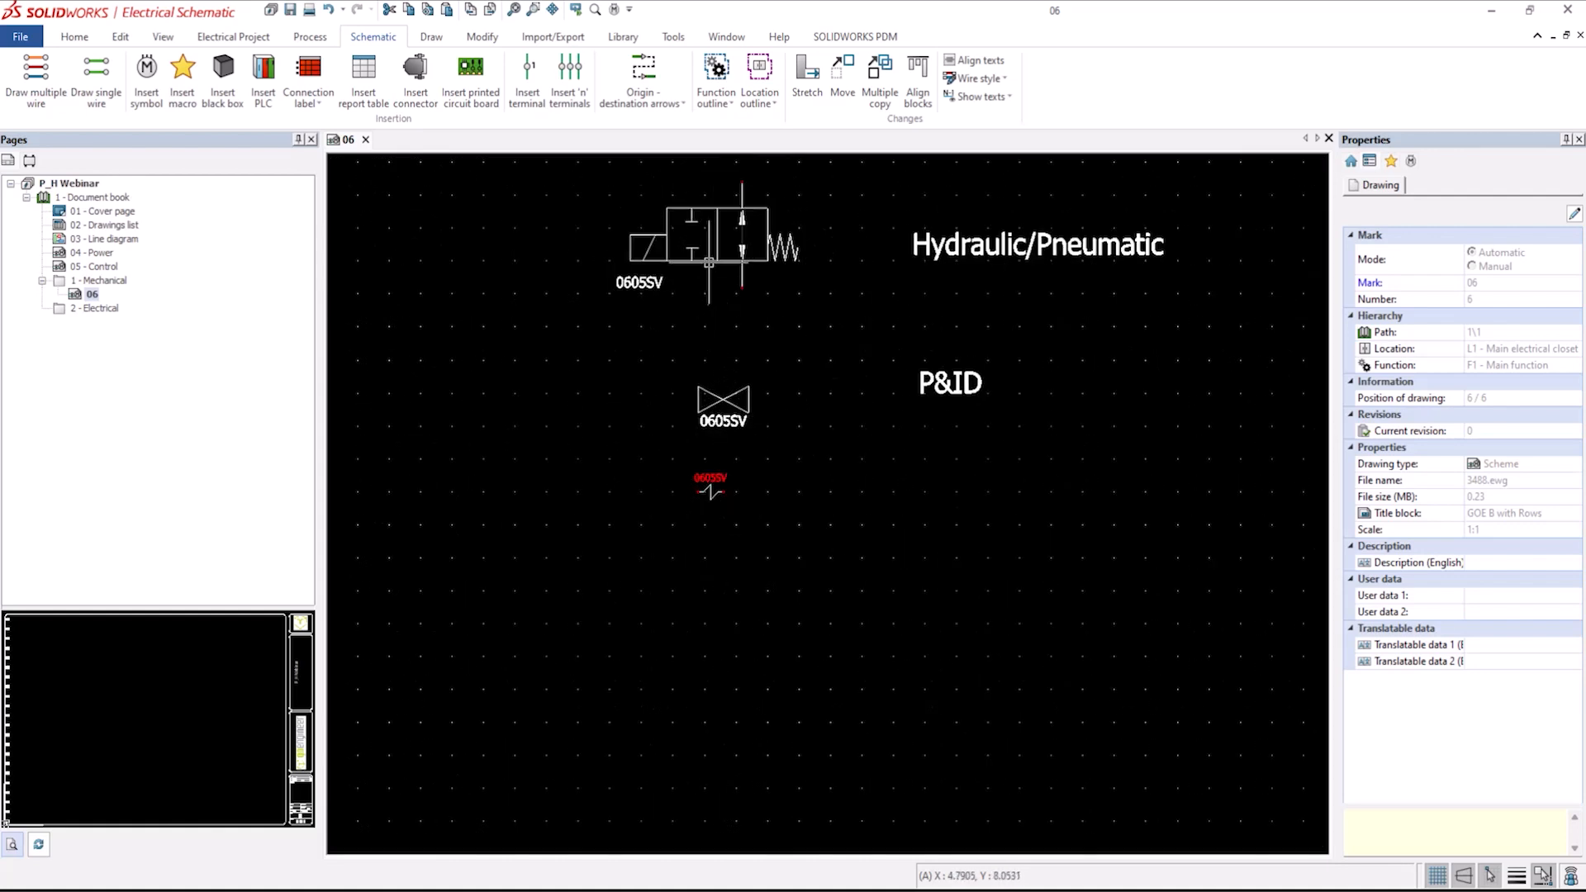
click(31, 162)
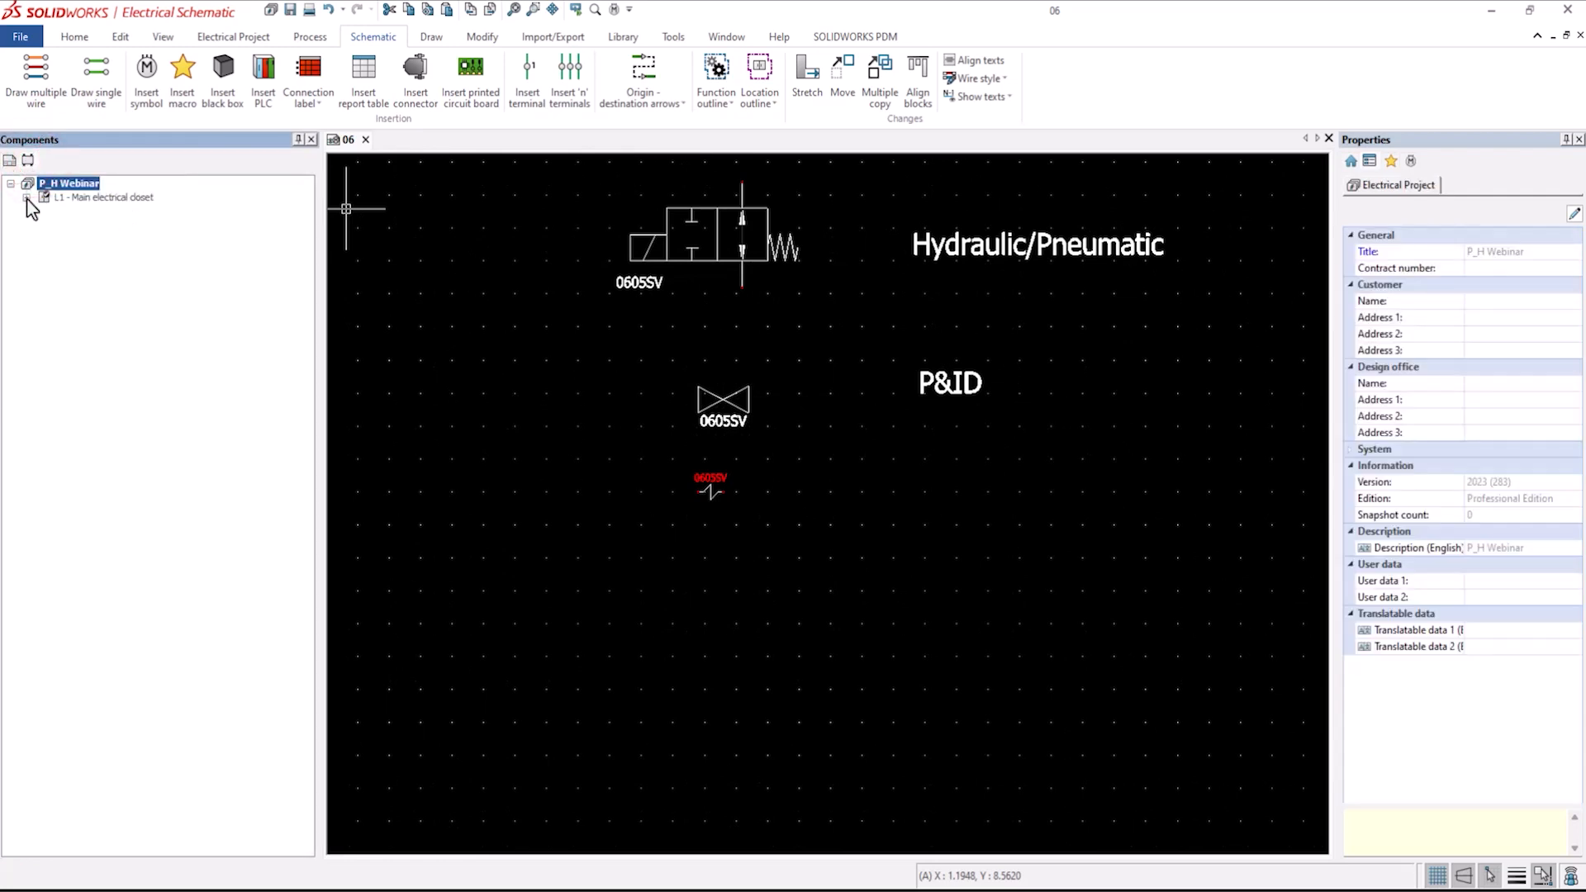
click(27, 198)
click(42, 211)
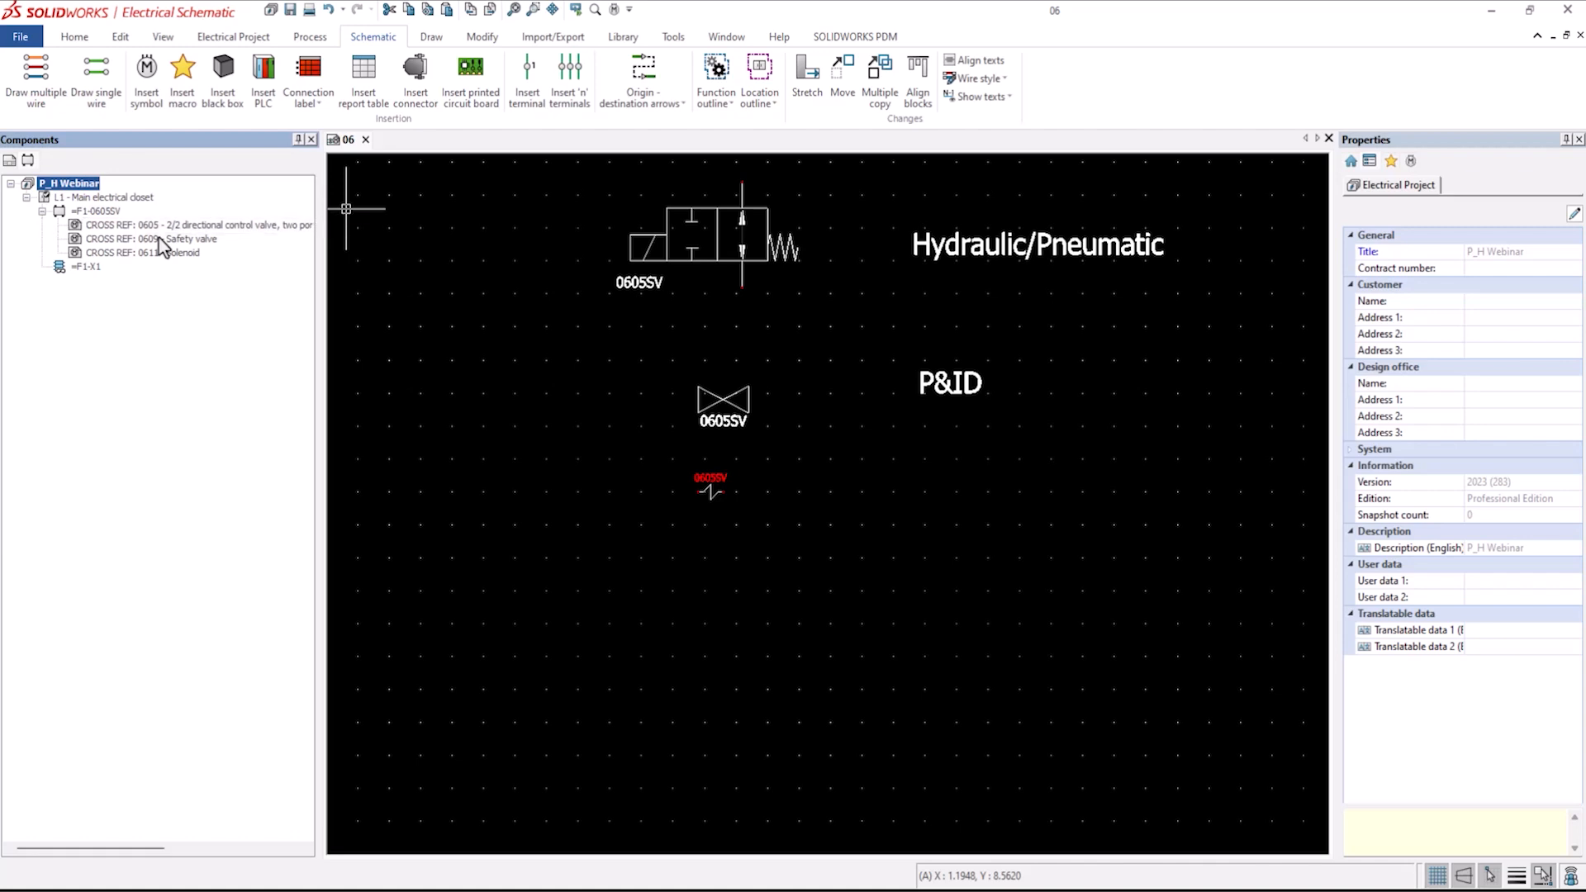
click(94, 211)
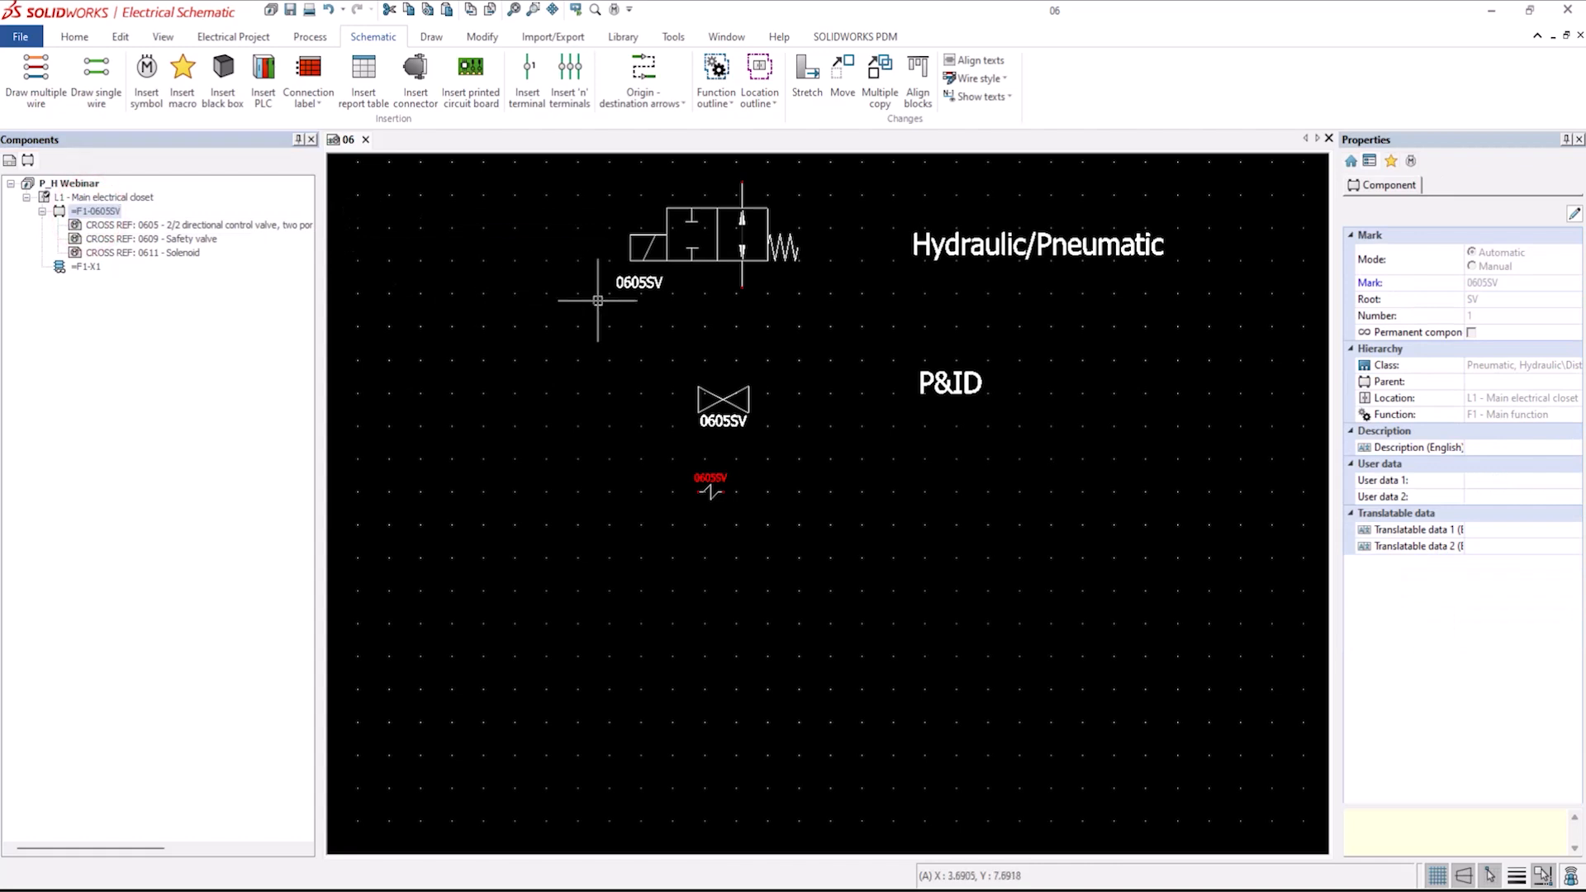
Open the directional valve's component properties and view its manufacturer parts and circuits.
click(692, 263)
right_click(693, 261)
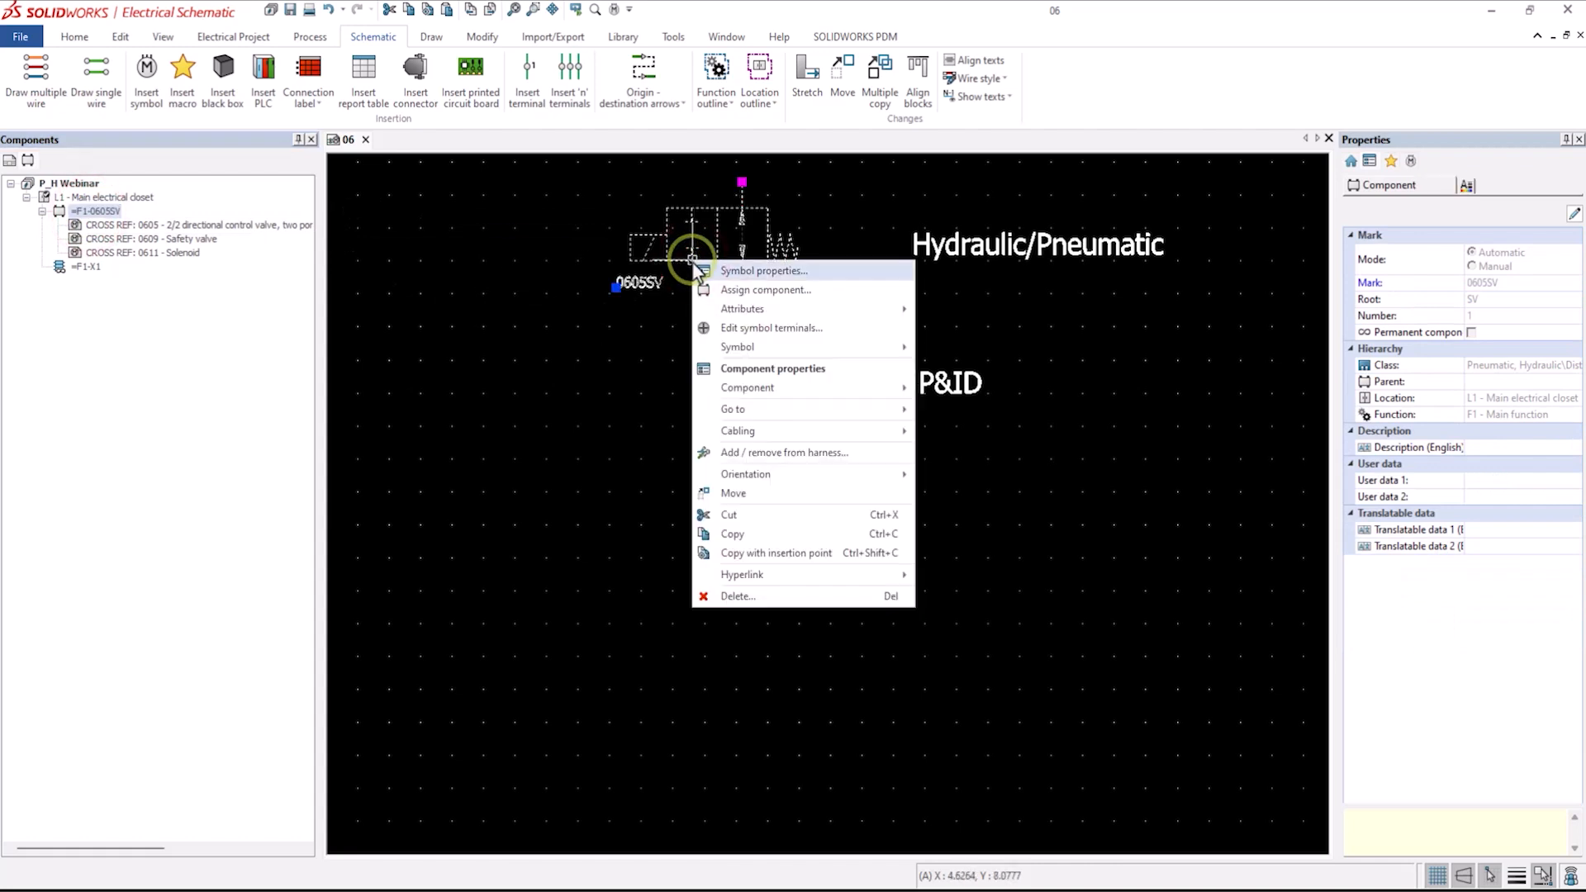
click(747, 368)
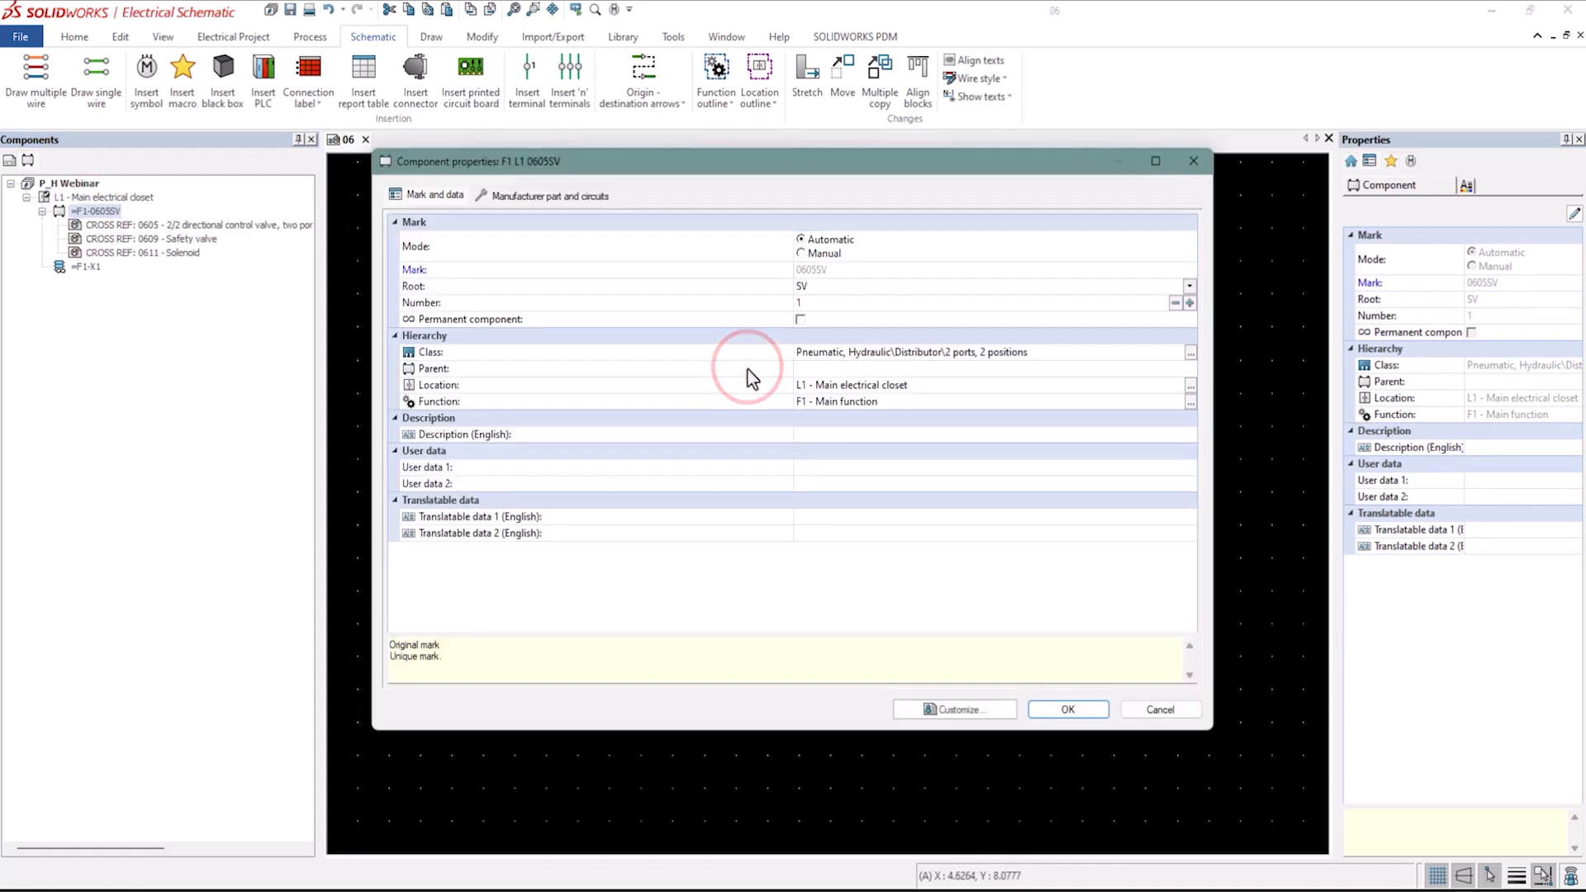
click(572, 200)
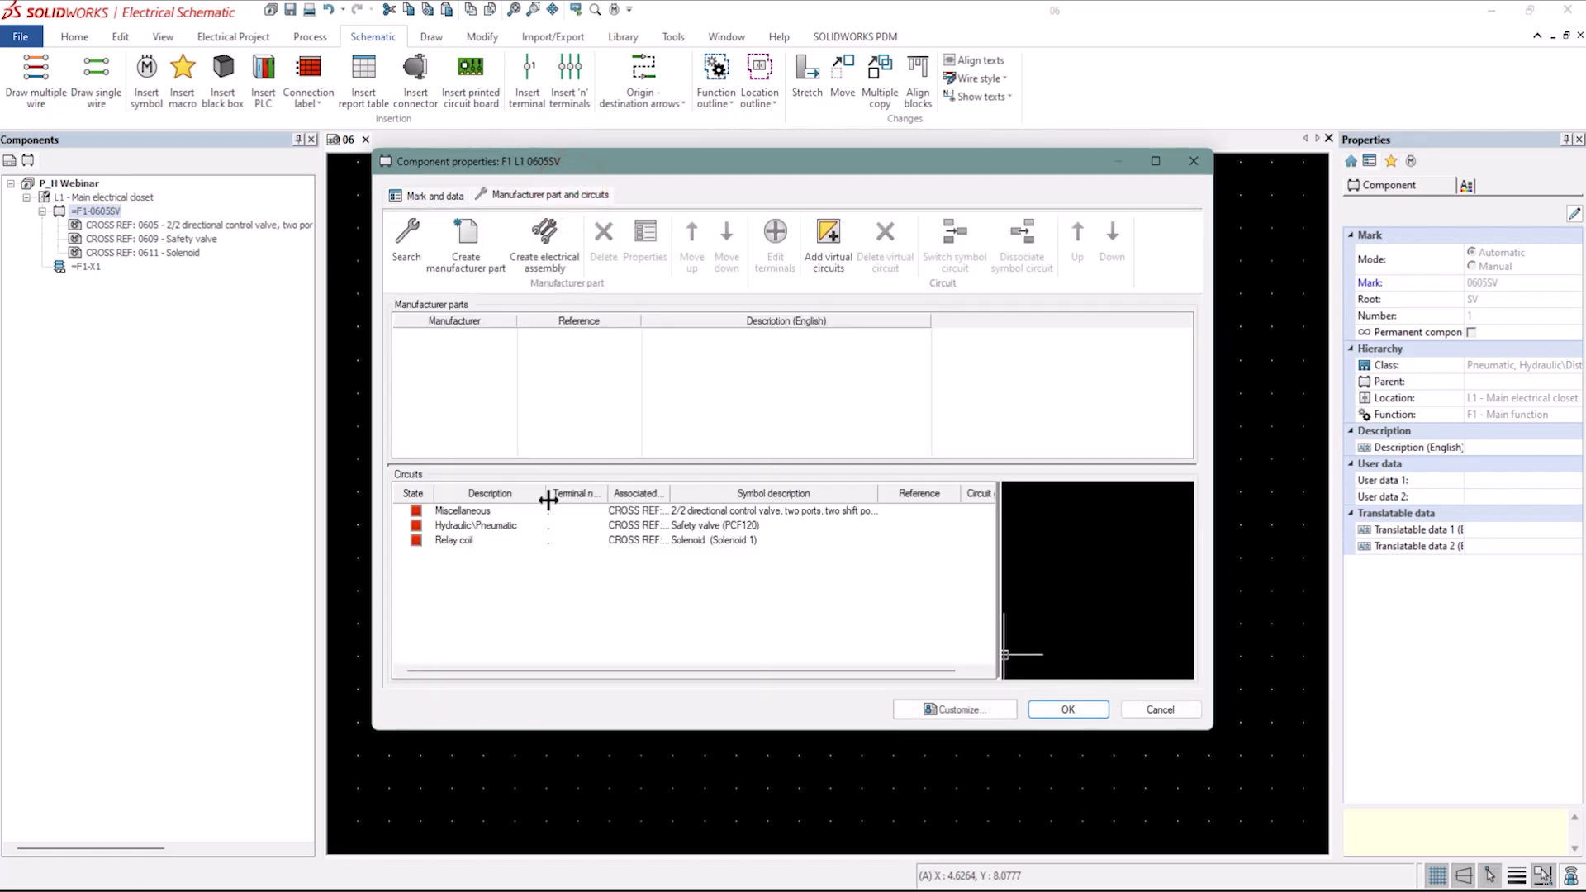
Preview the component's circuit symbols, widen the preview area, and close the component properties.
click(463, 513)
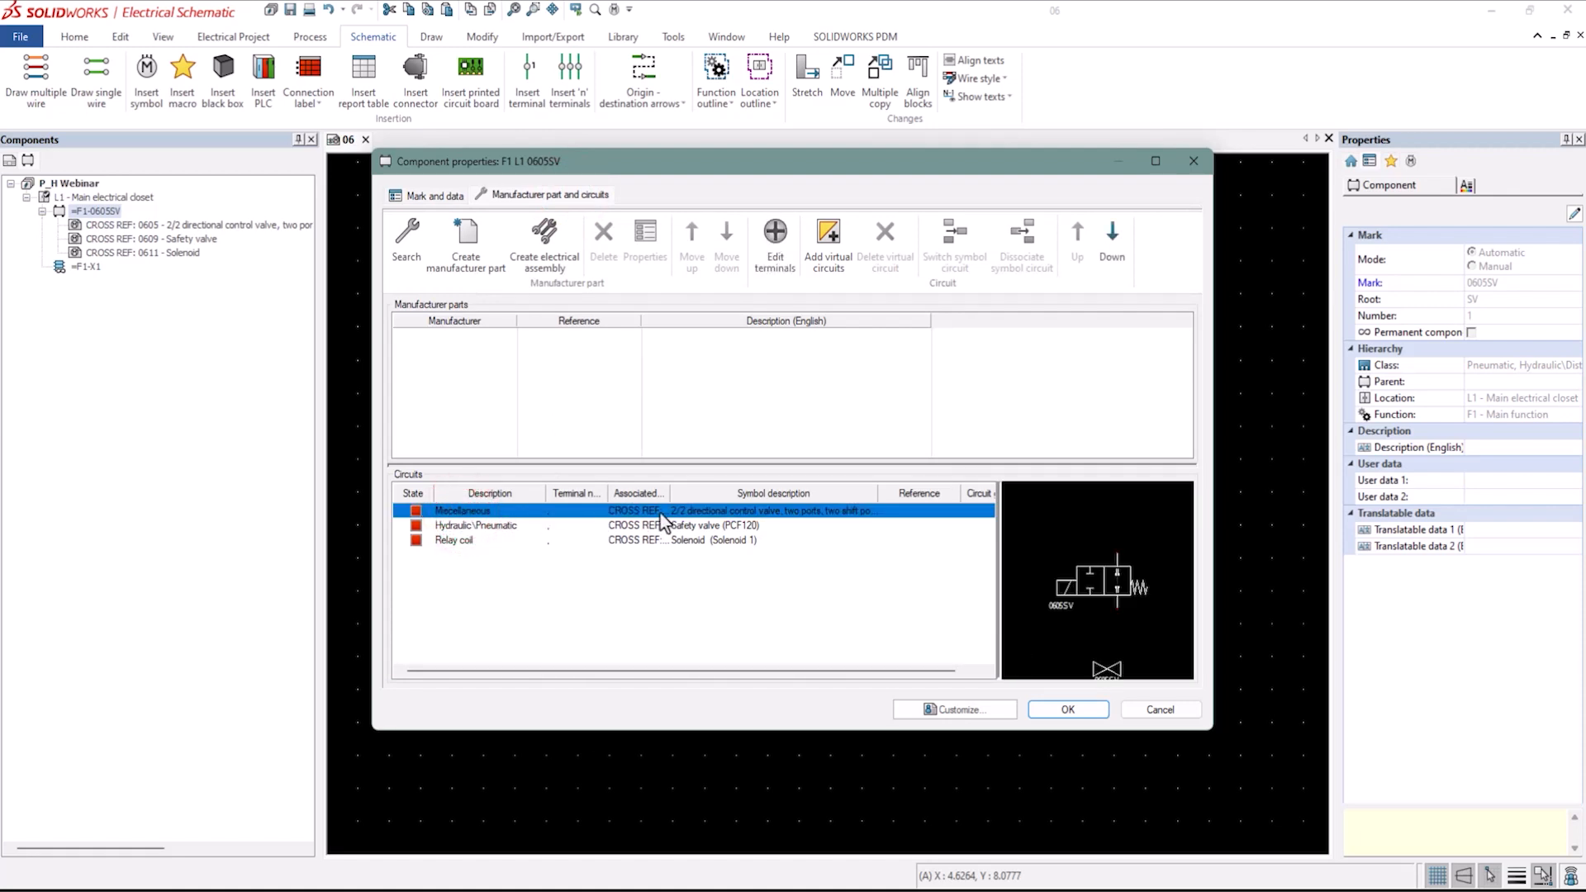
click(662, 573)
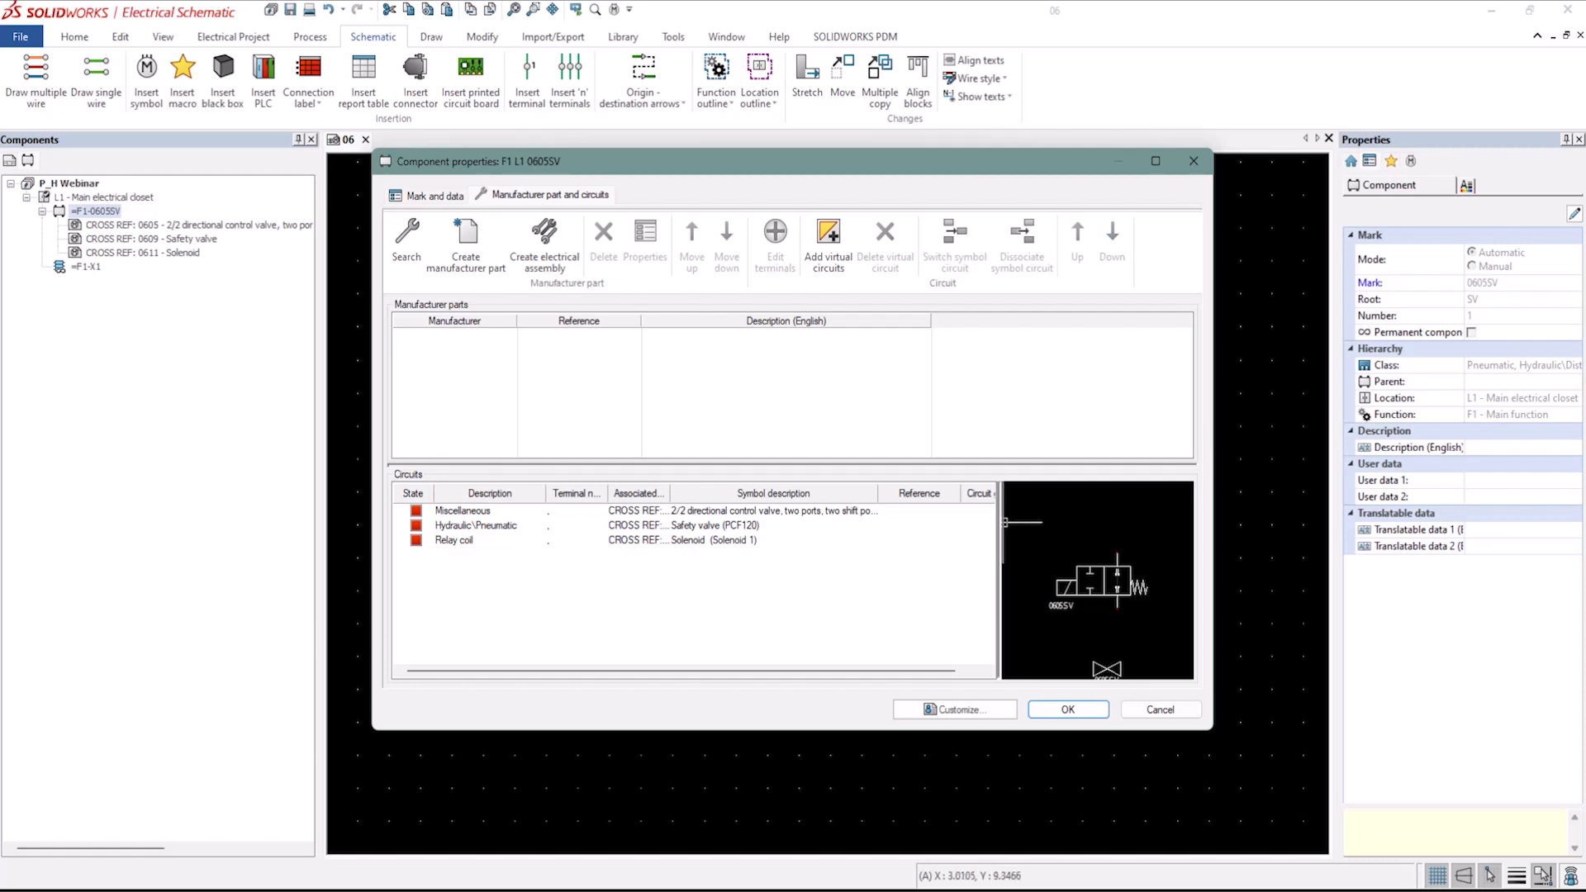
drag(1000, 530, 1033, 529)
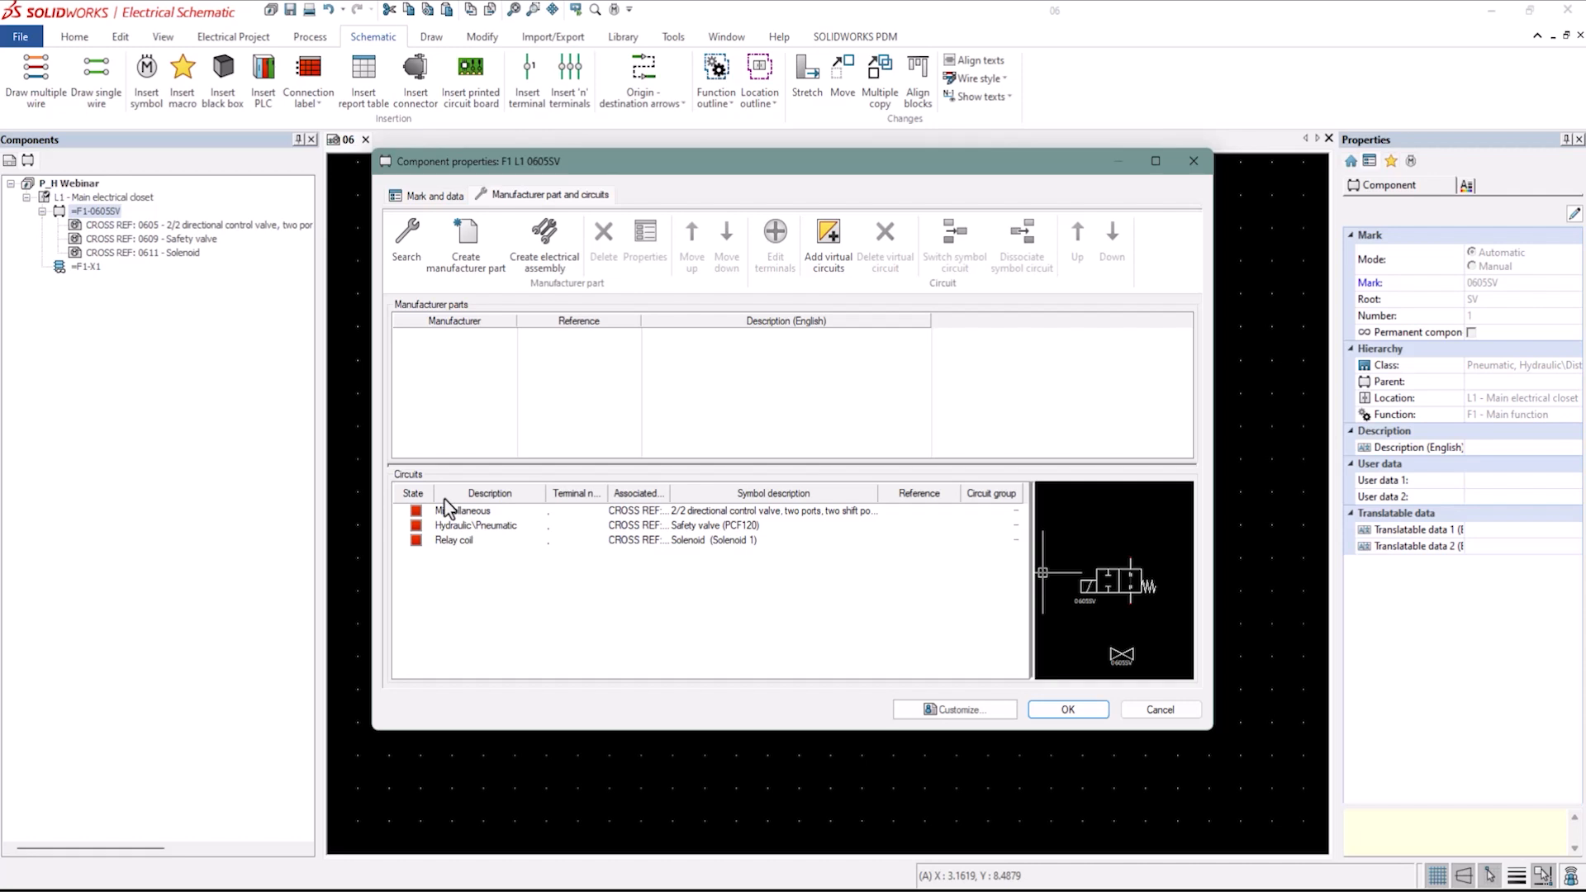
click(1069, 710)
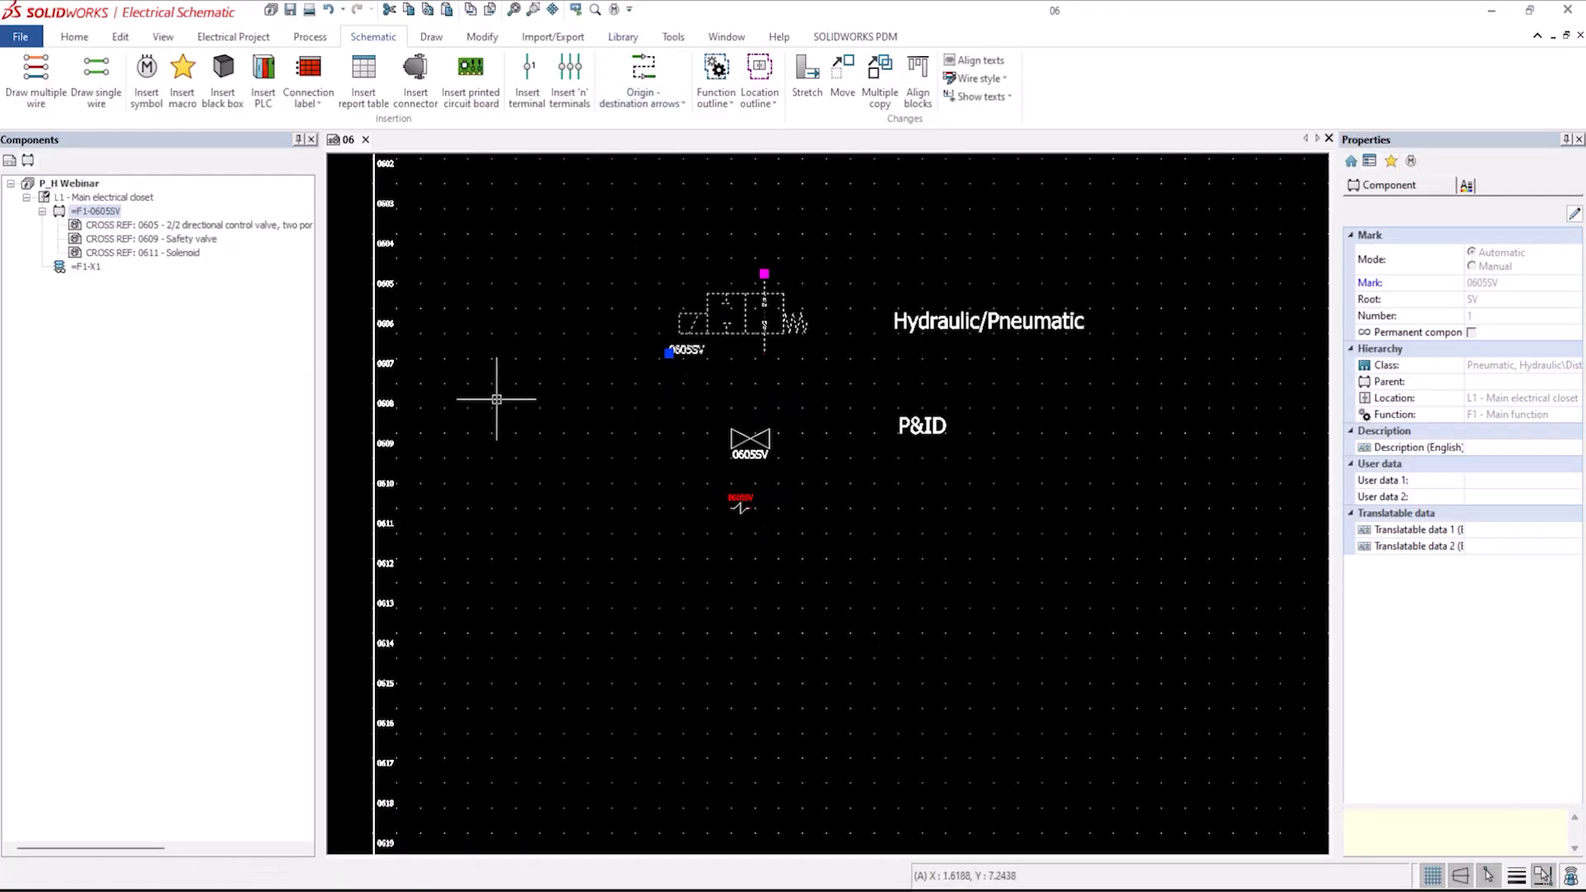
Open wire style management, browse the Hydraulic and Pneumatic groups, and add a new wire style to the Pneumatic group.
scroll(598, 452, down, 1)
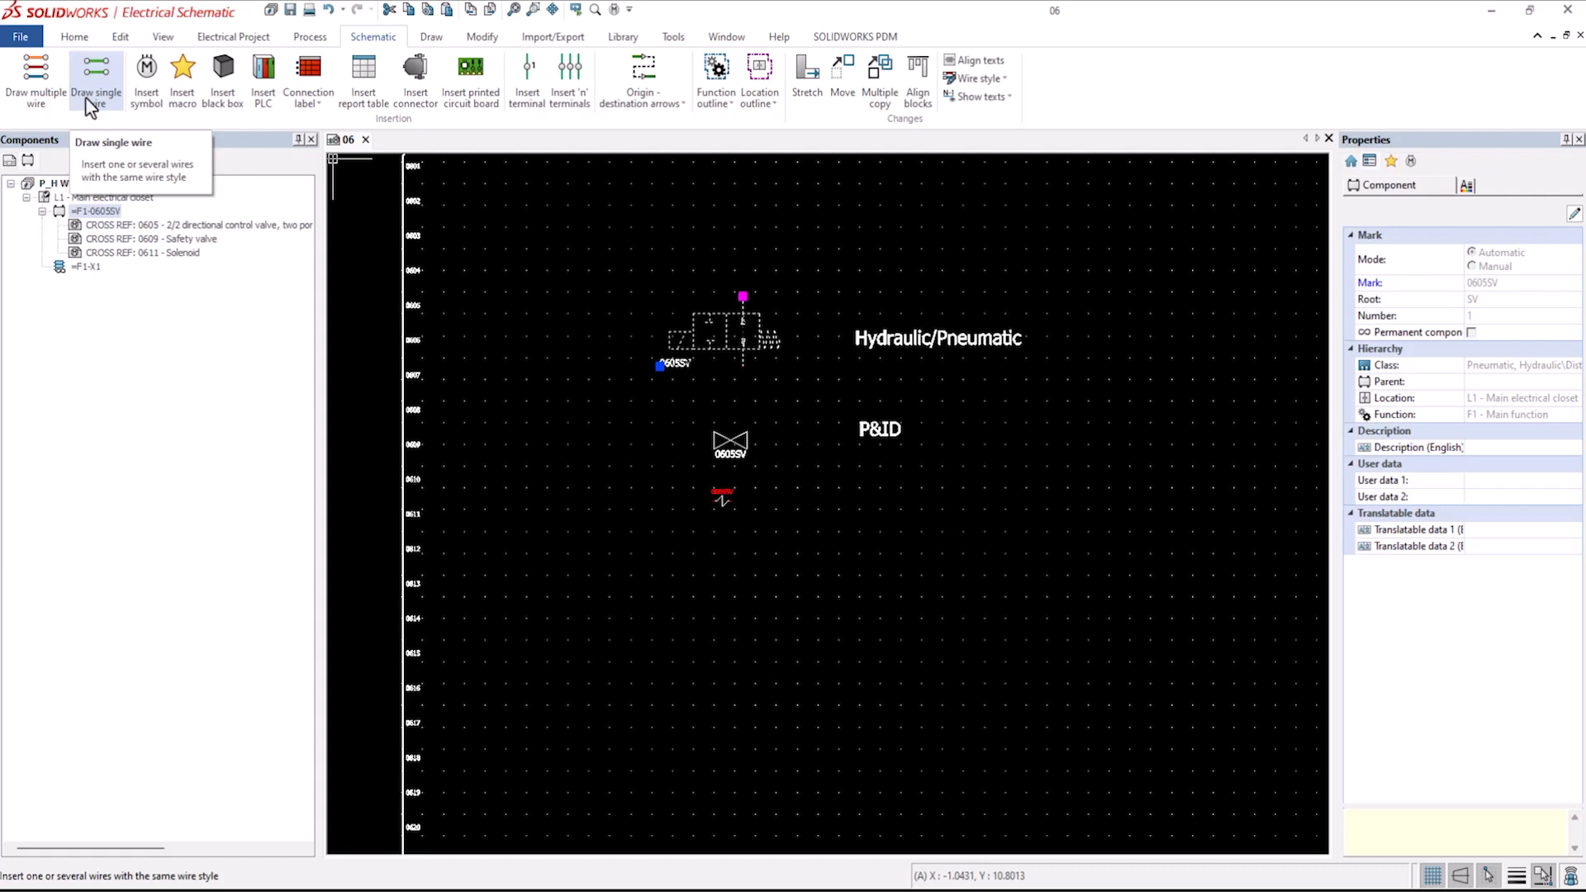
click(238, 38)
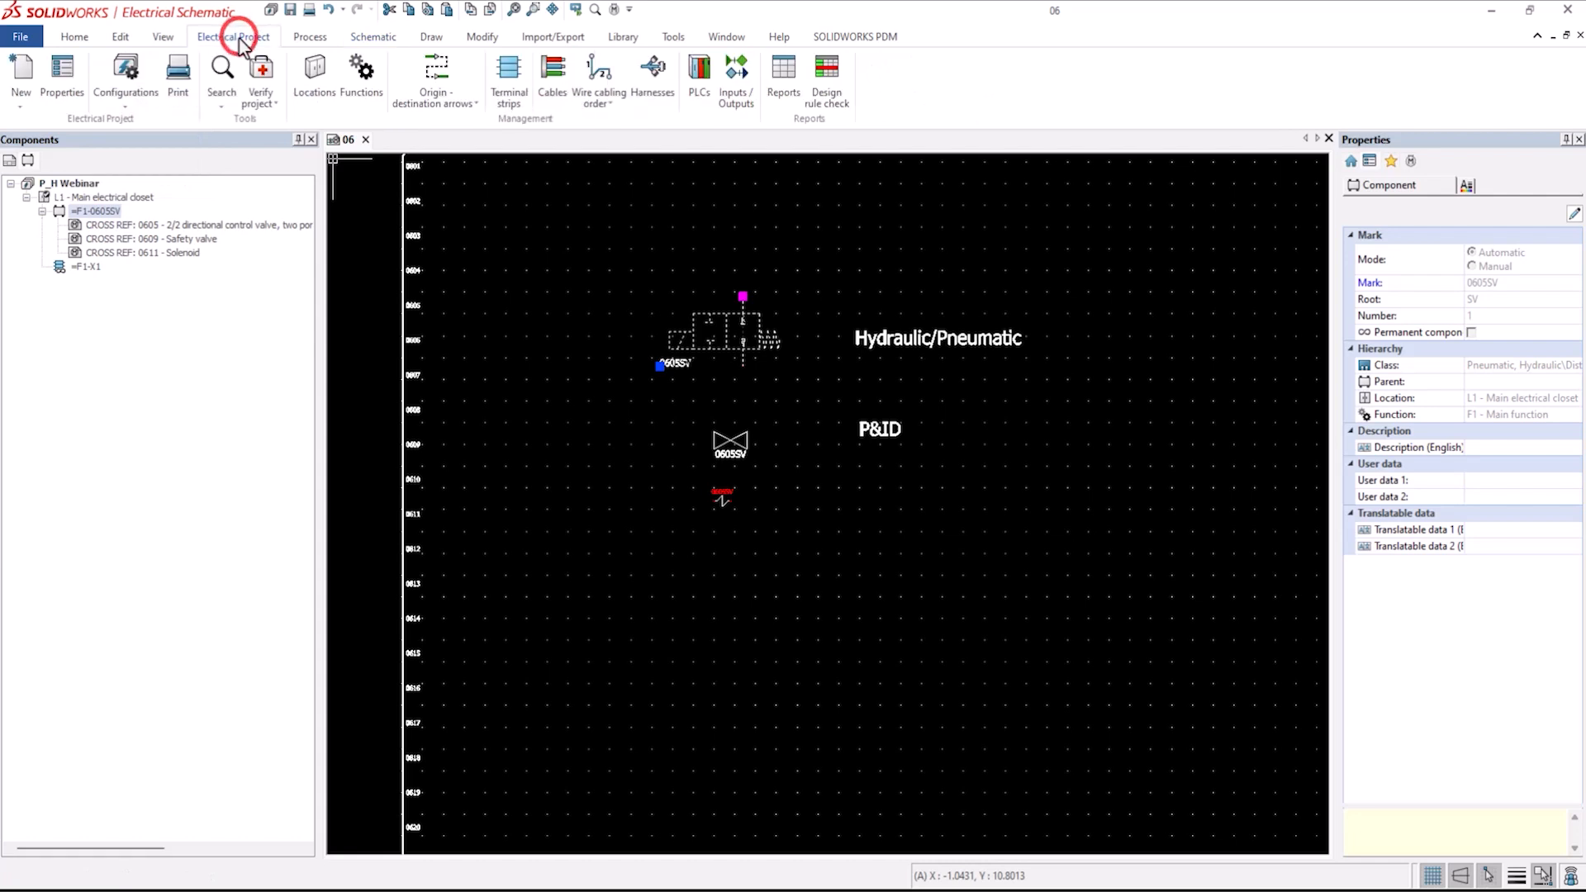
click(126, 109)
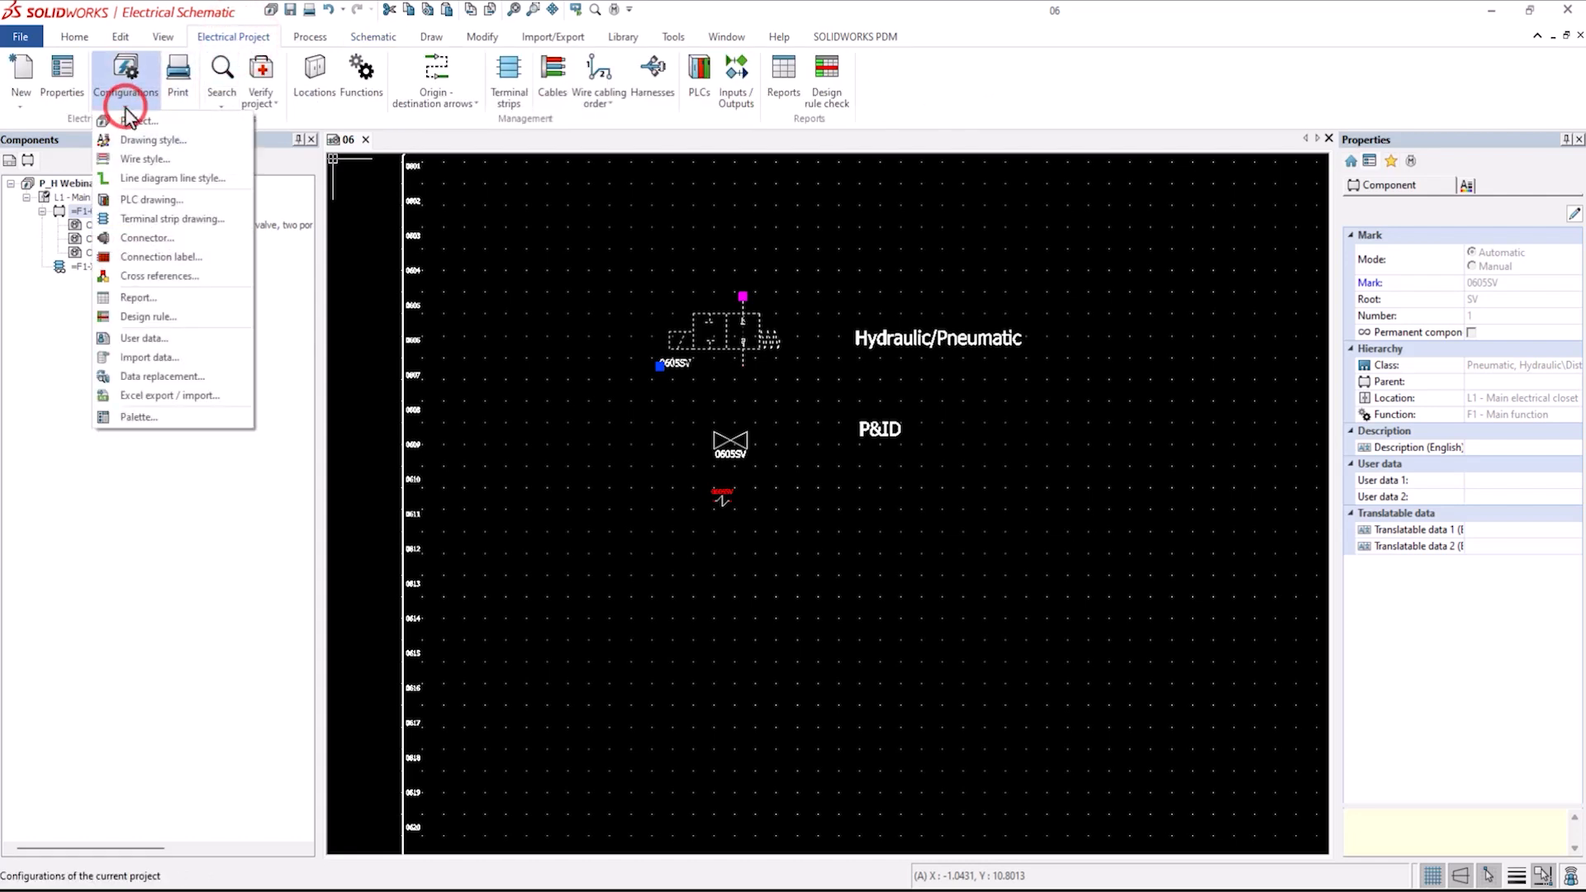
click(143, 160)
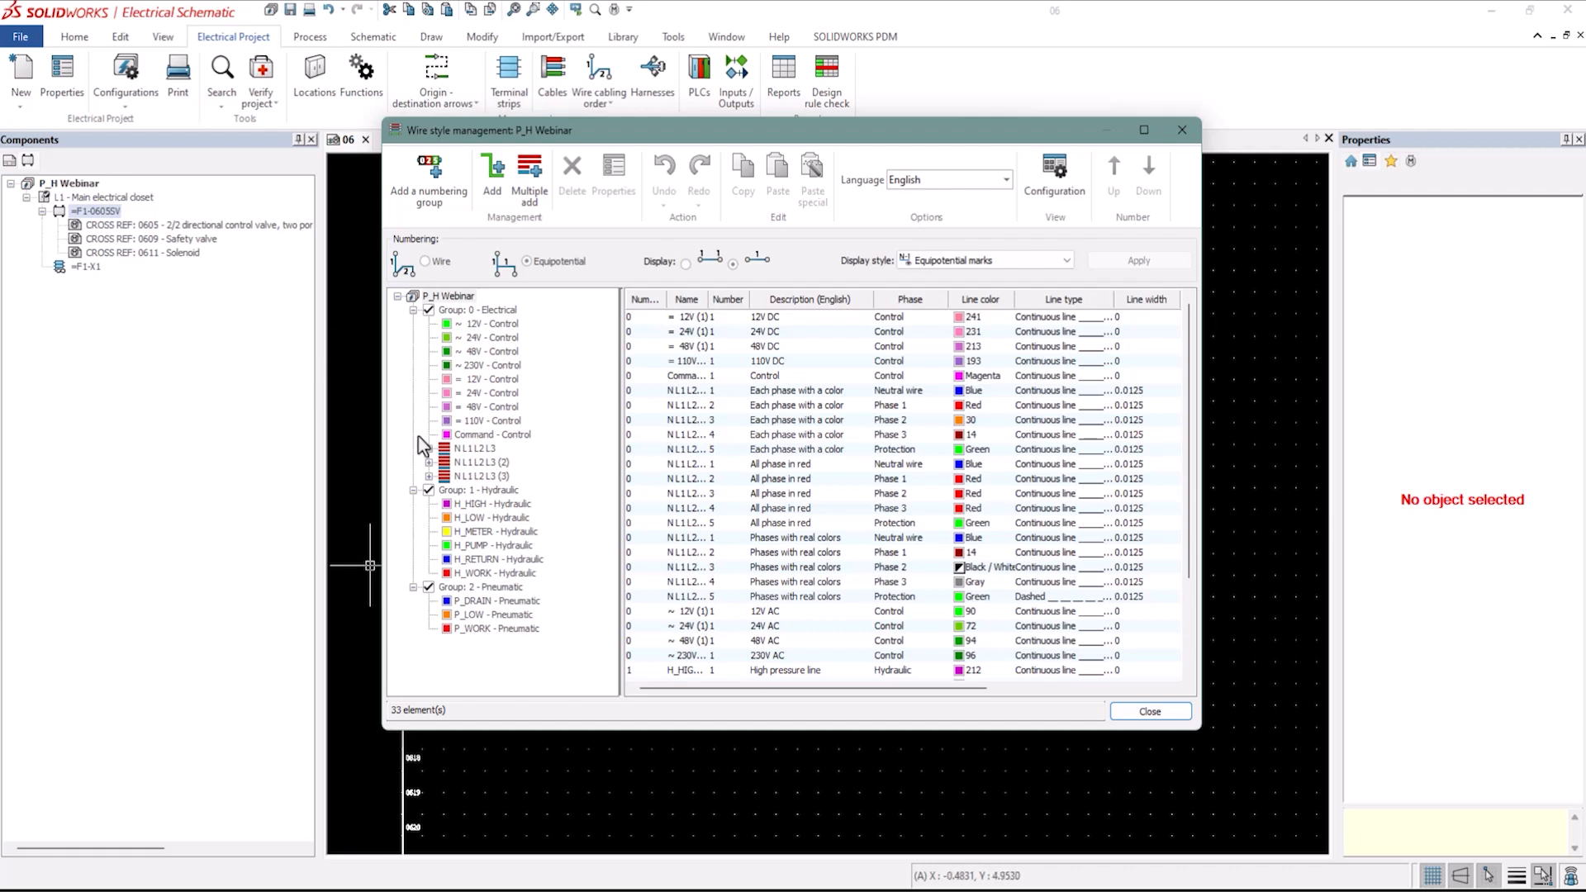
click(484, 492)
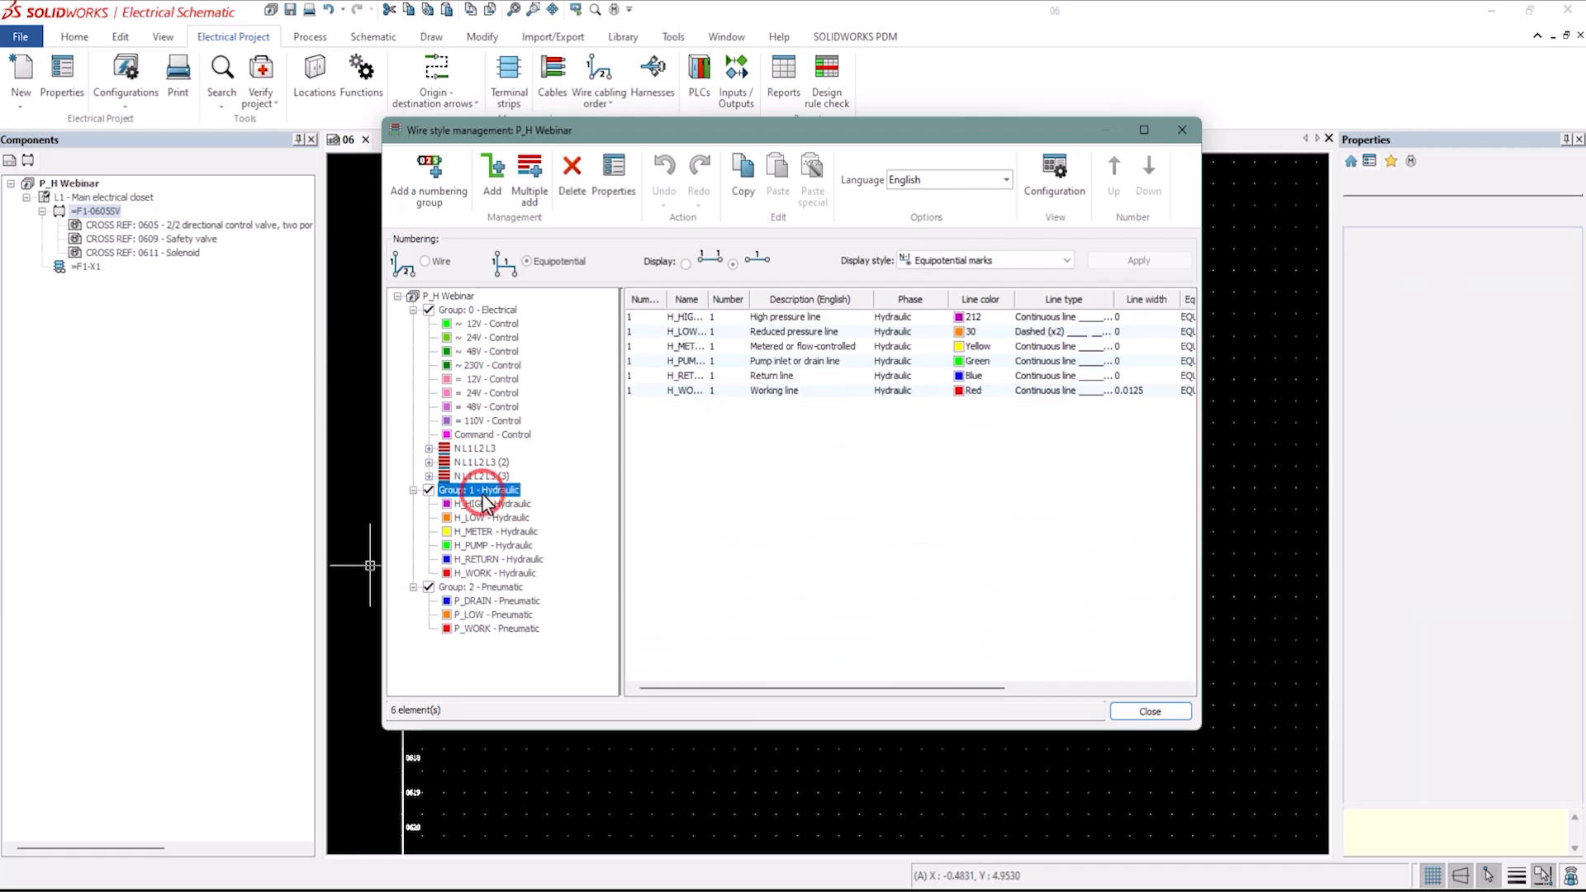
click(502, 588)
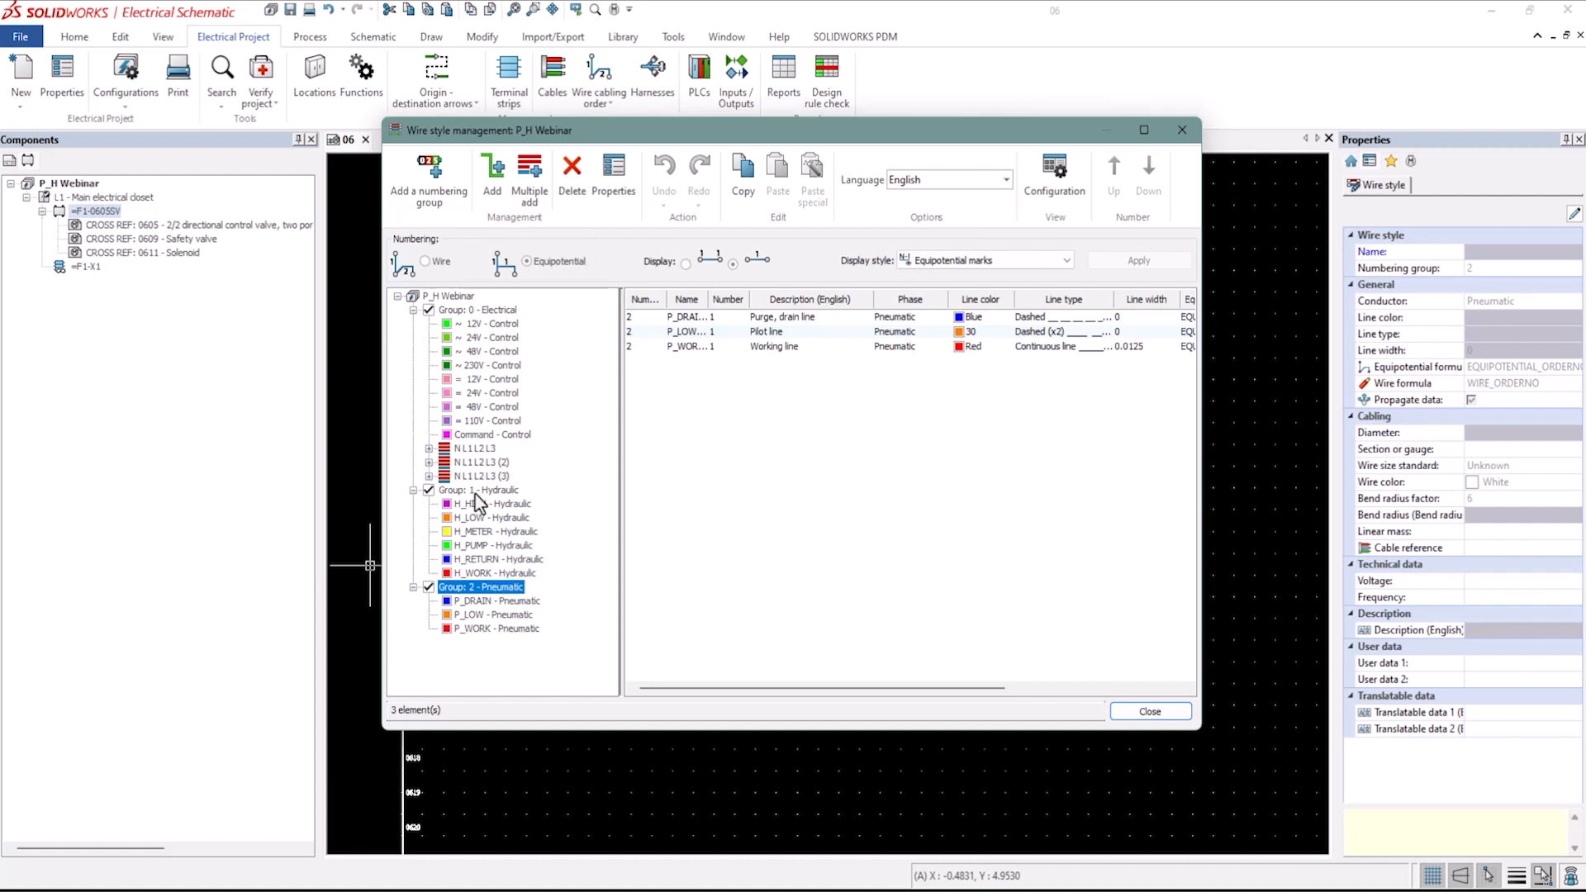
click(496, 193)
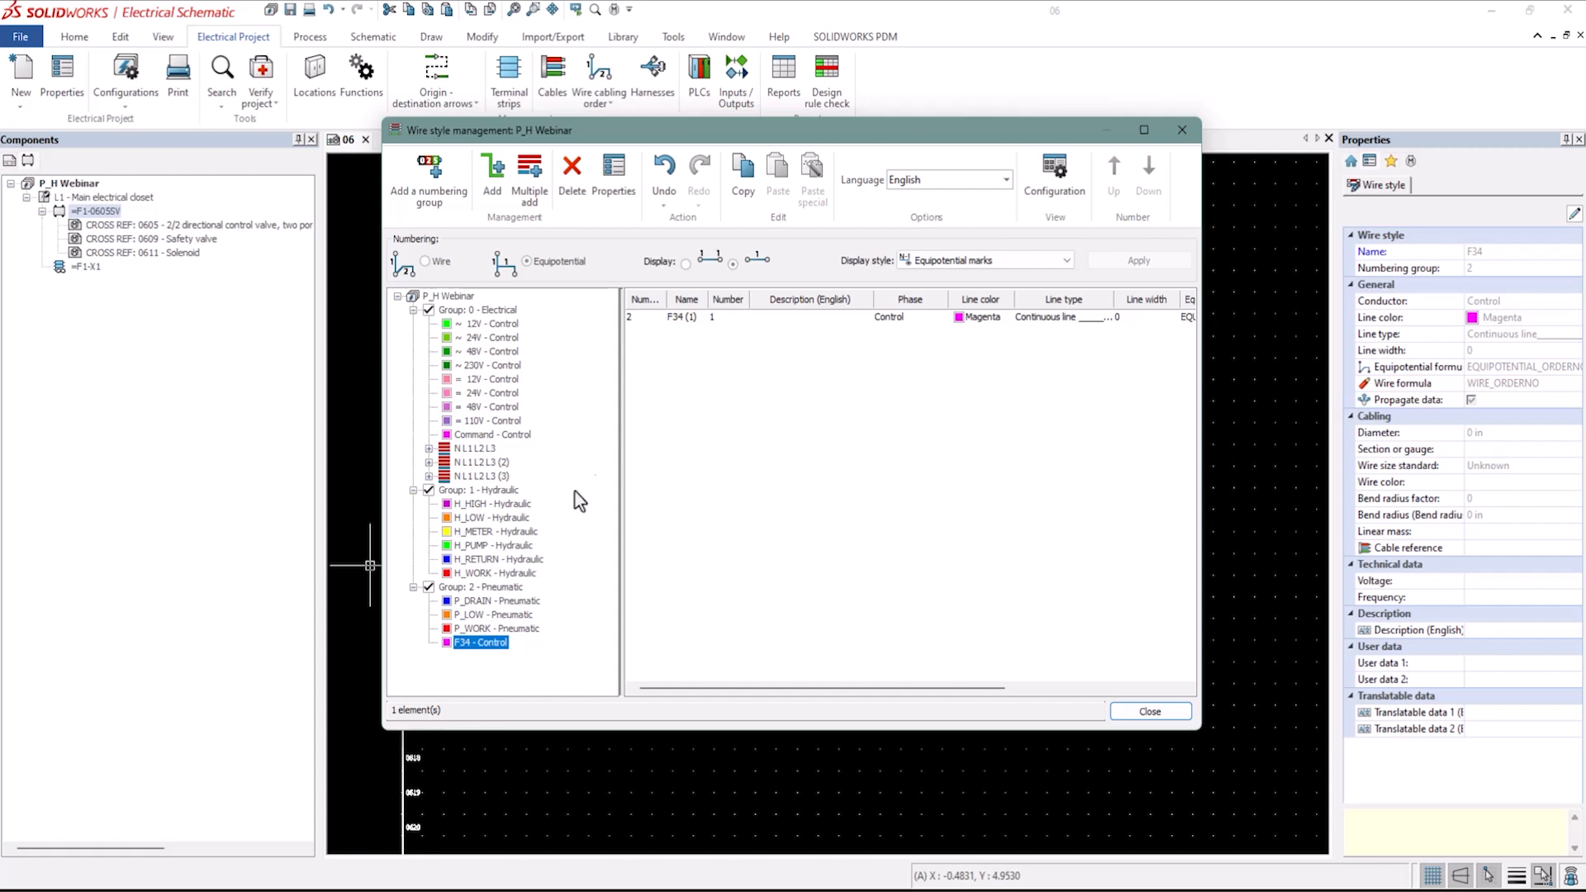
Open the new wire style's properties and name it 1/4" Tube.
click(684, 321)
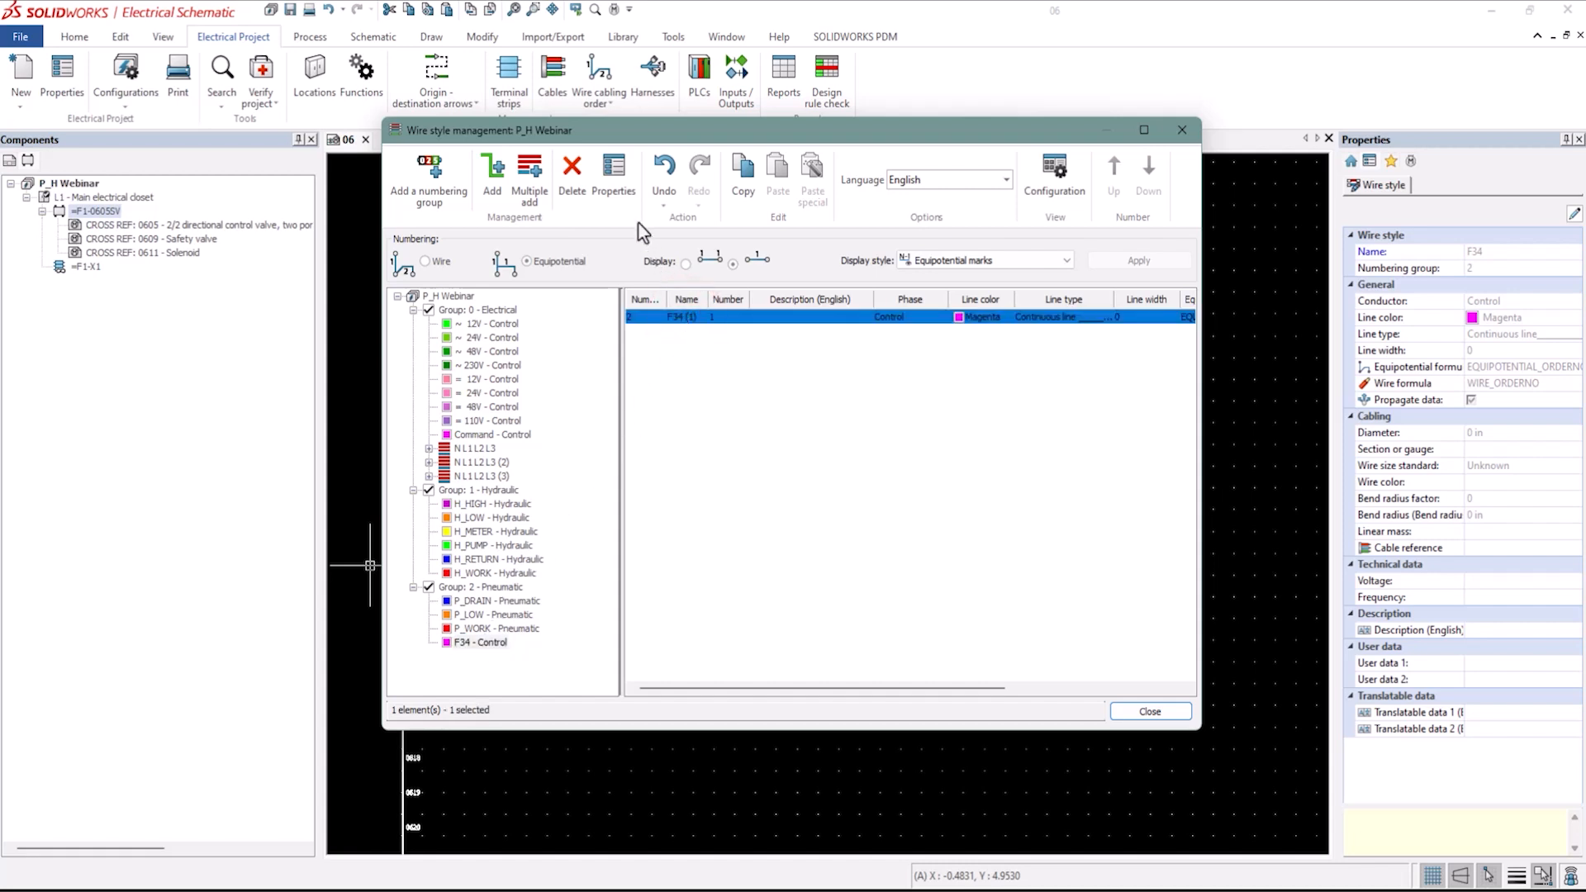
click(614, 168)
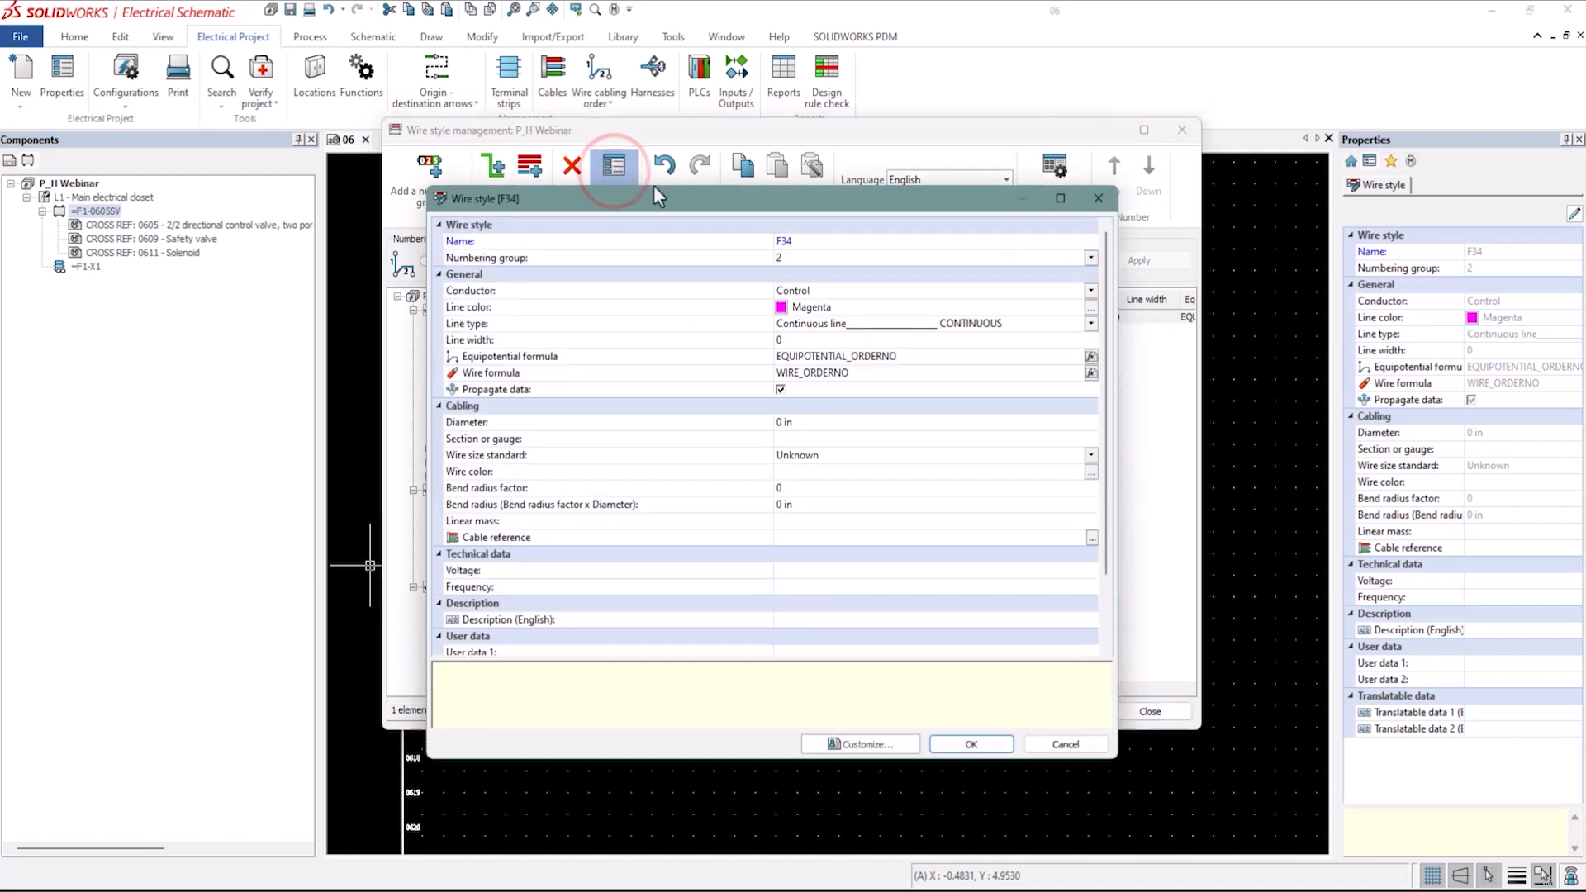
double_click(806, 241)
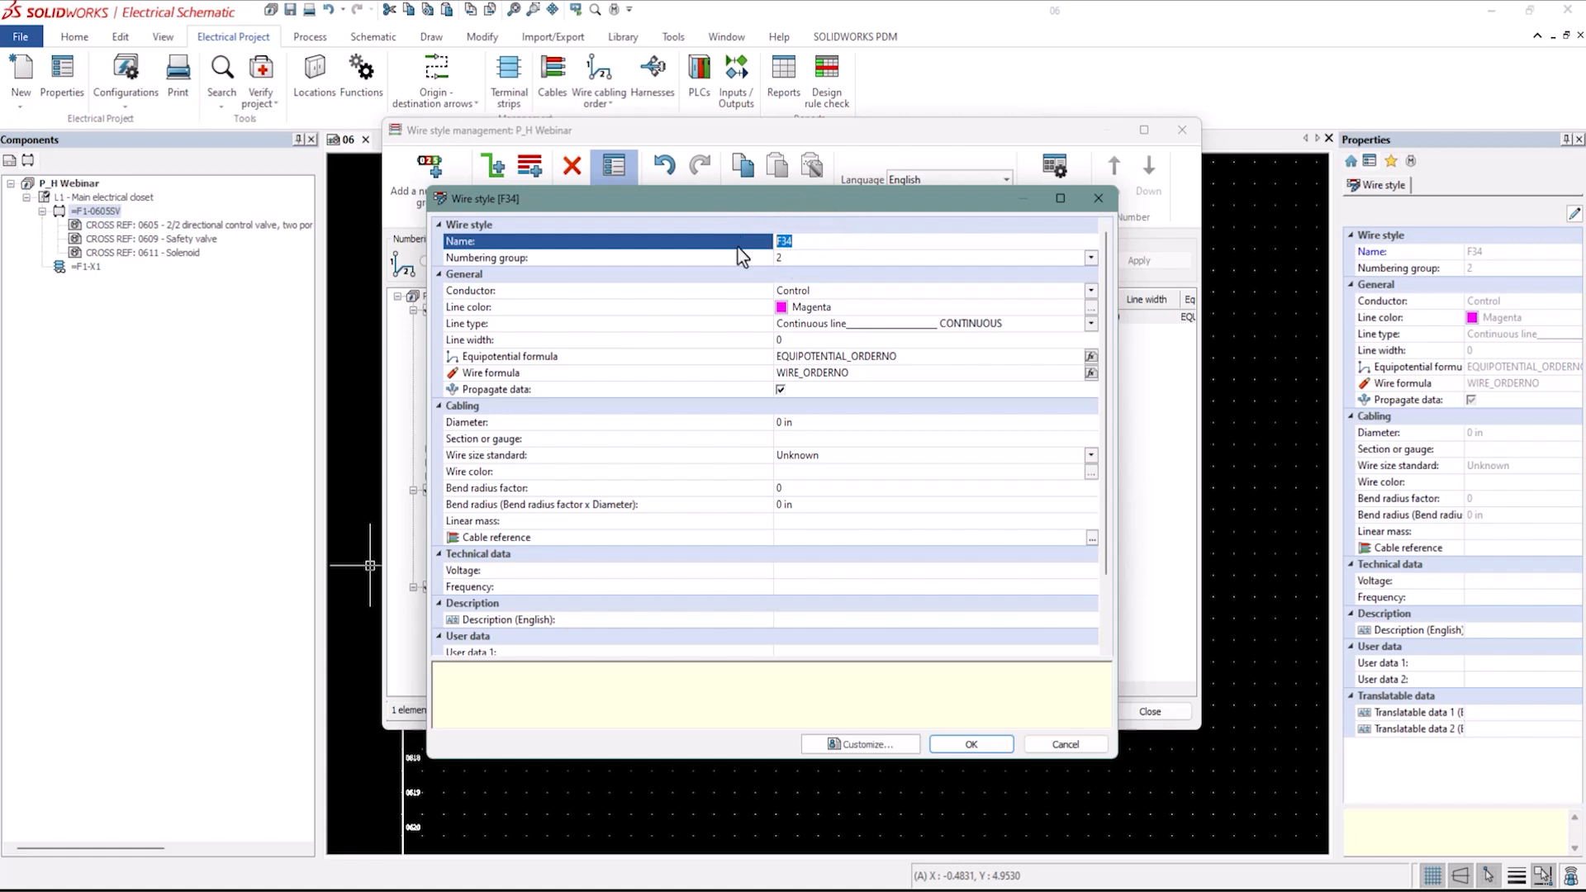
text(1/3)
key(BackSpace)
text(4" Tube)
Set the wire style's conductor to Pneumatic.
click(839, 306)
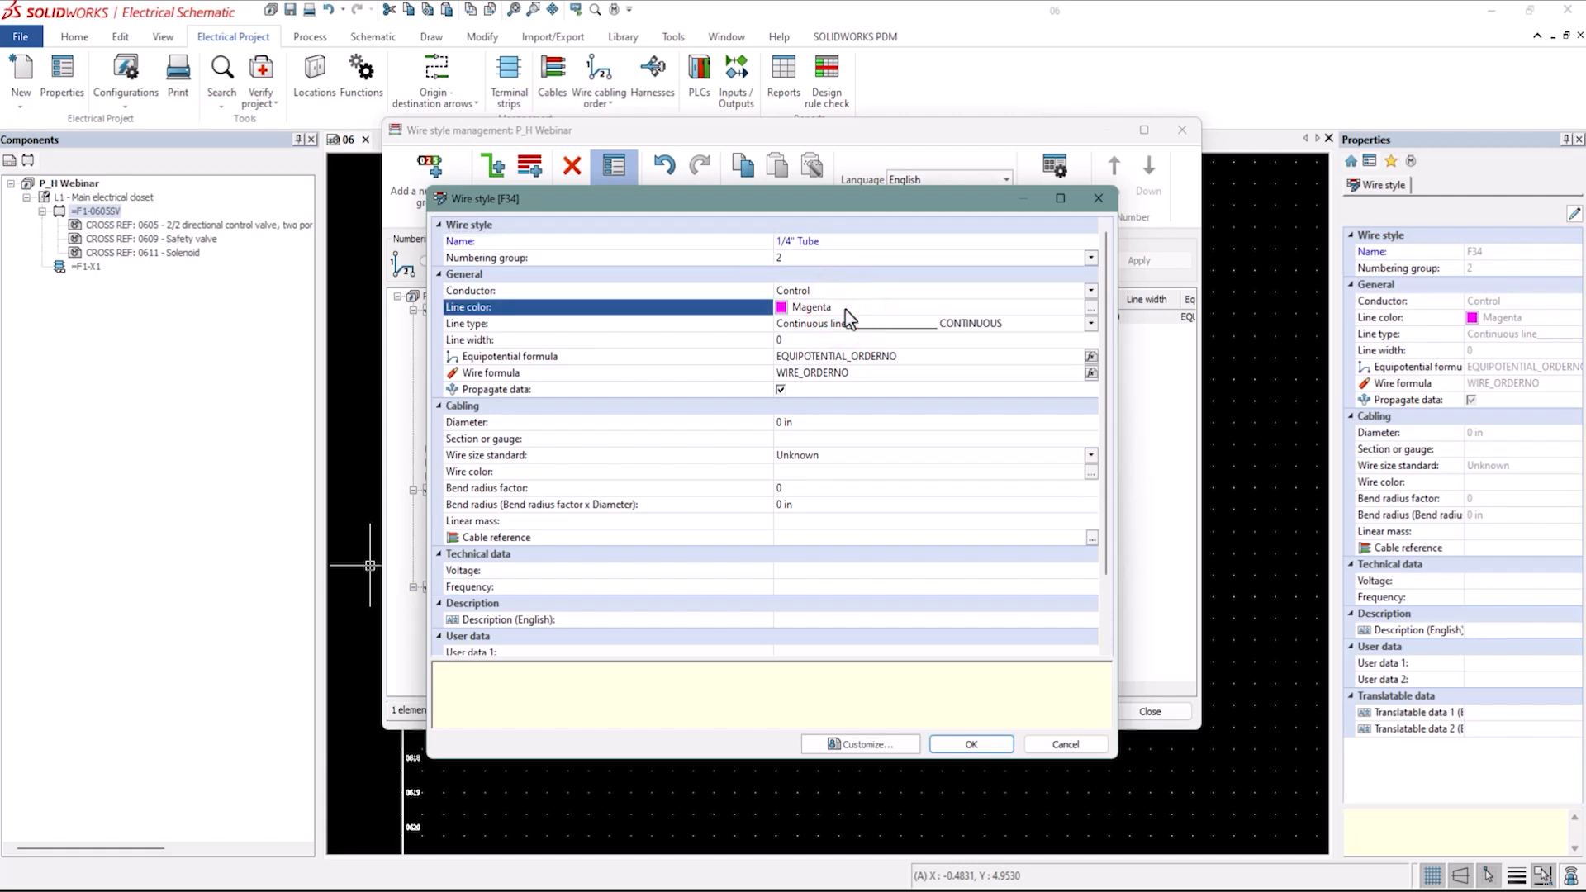
click(1091, 290)
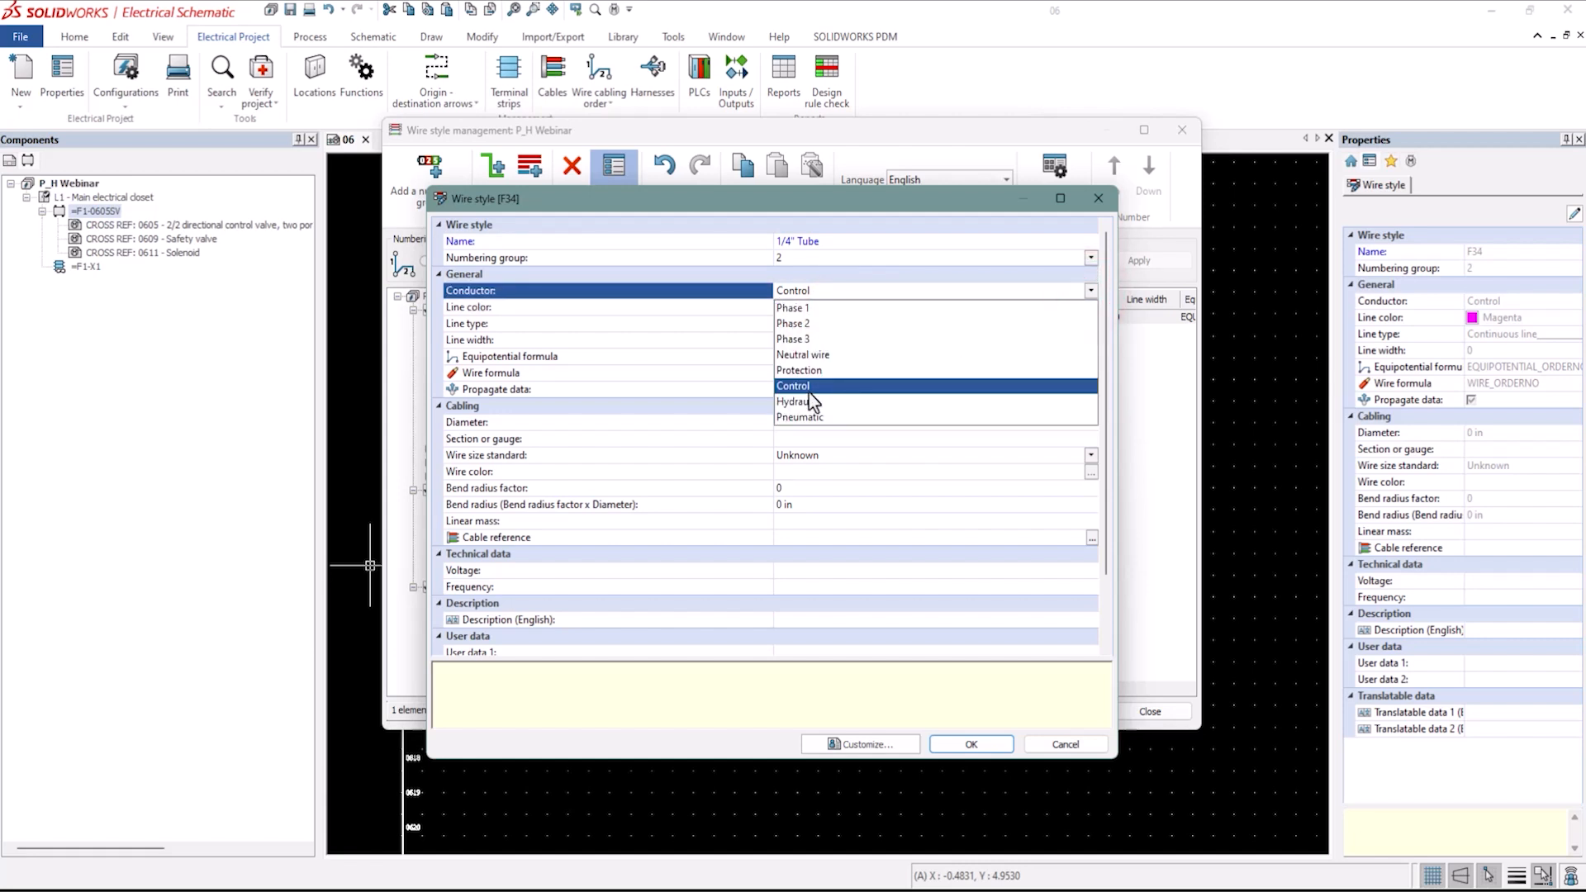
click(808, 418)
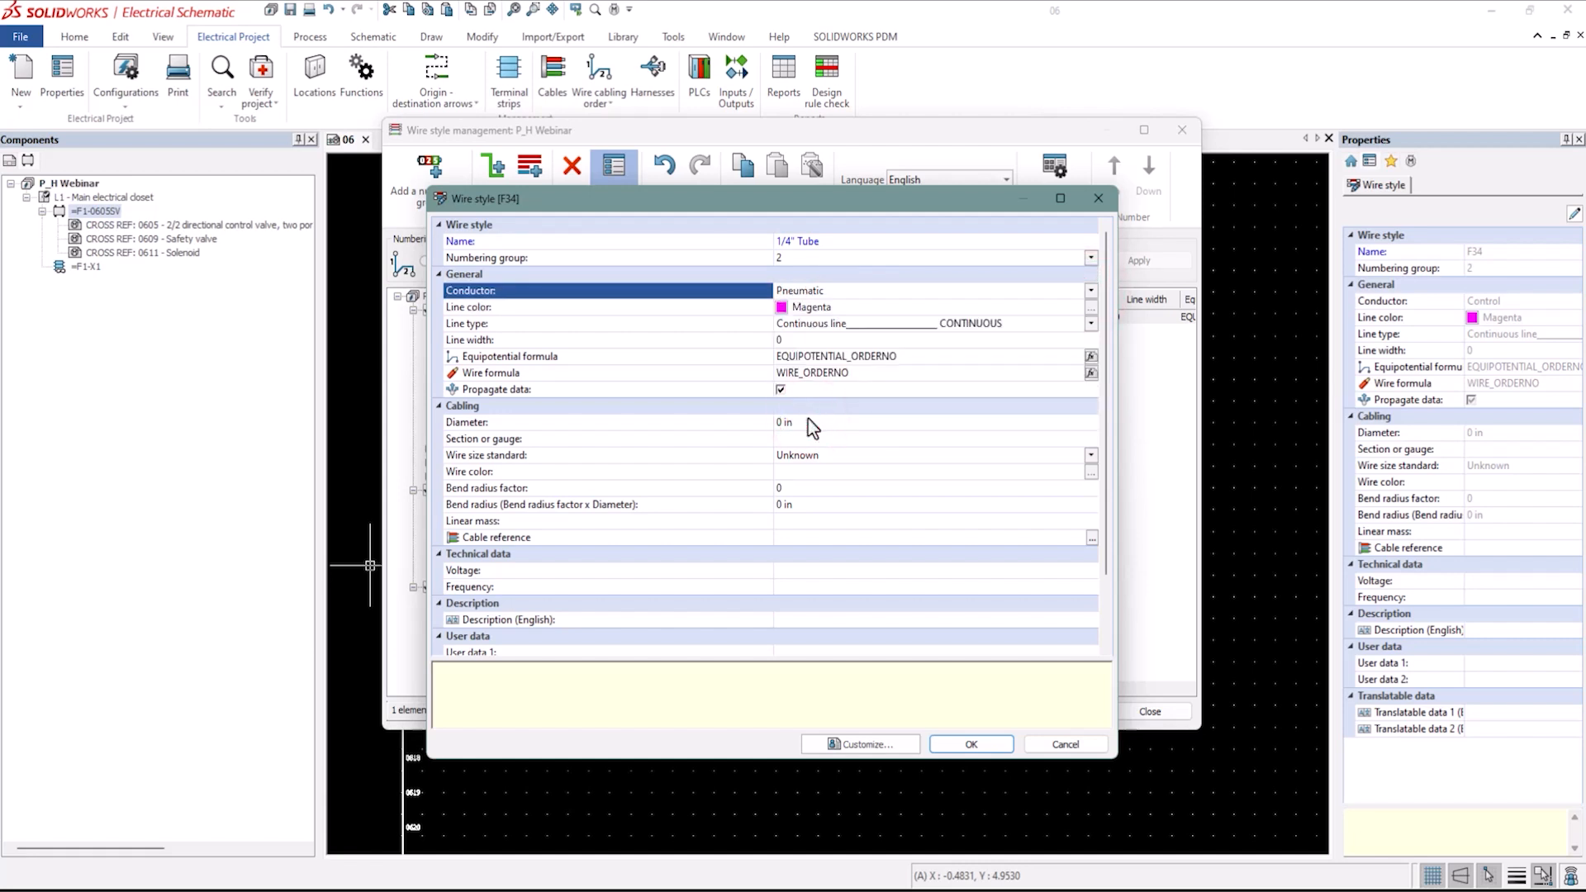
Set the wire style's line color to Cyan.
click(537, 311)
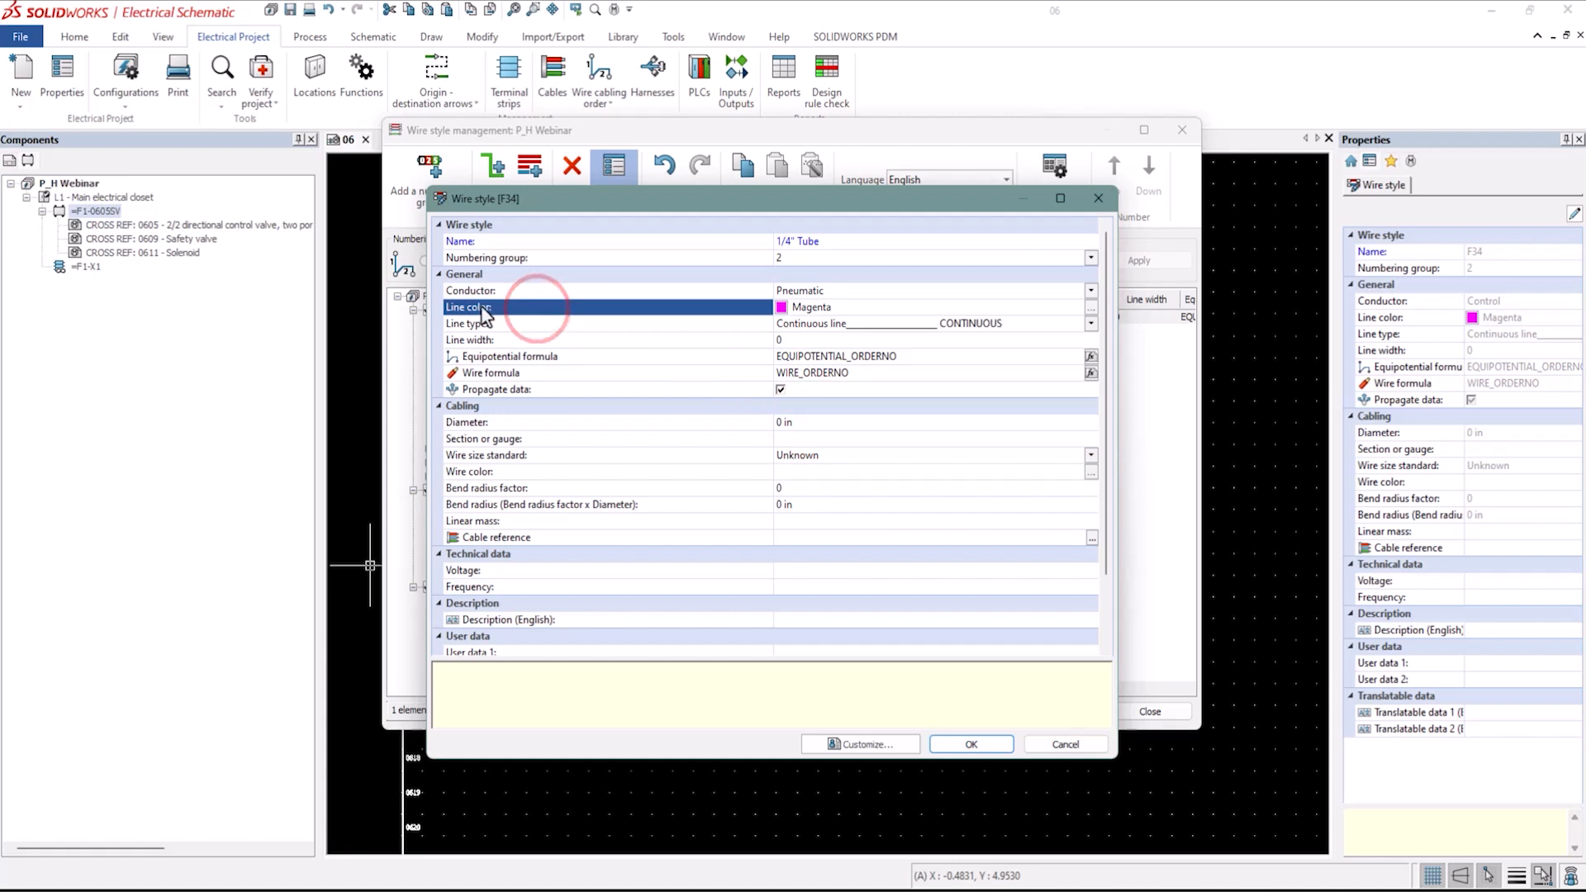
click(1091, 311)
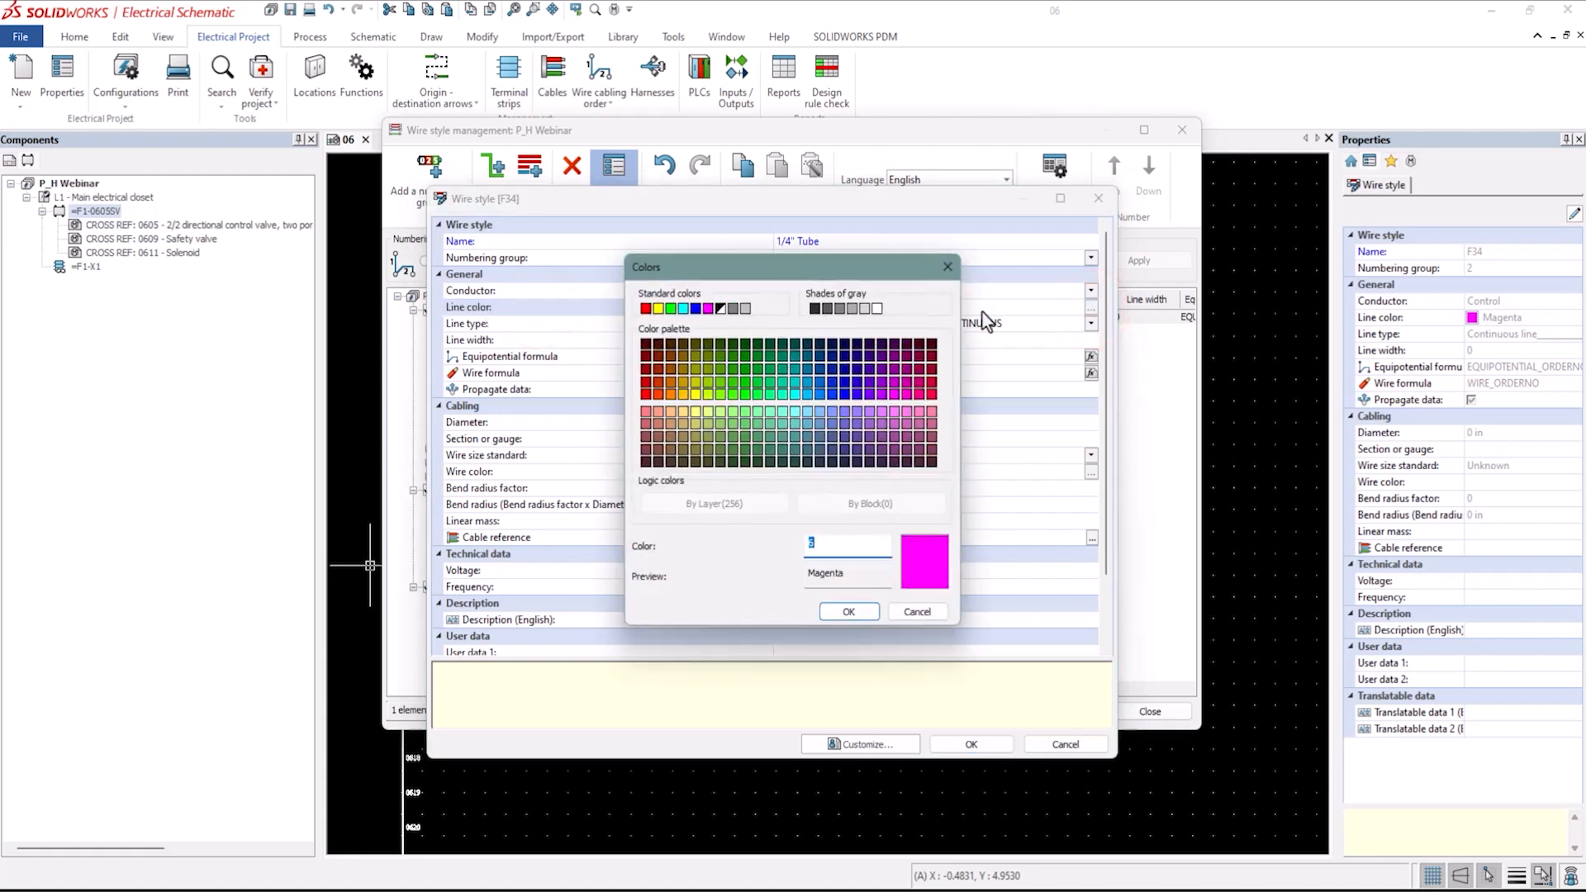
click(686, 310)
click(857, 612)
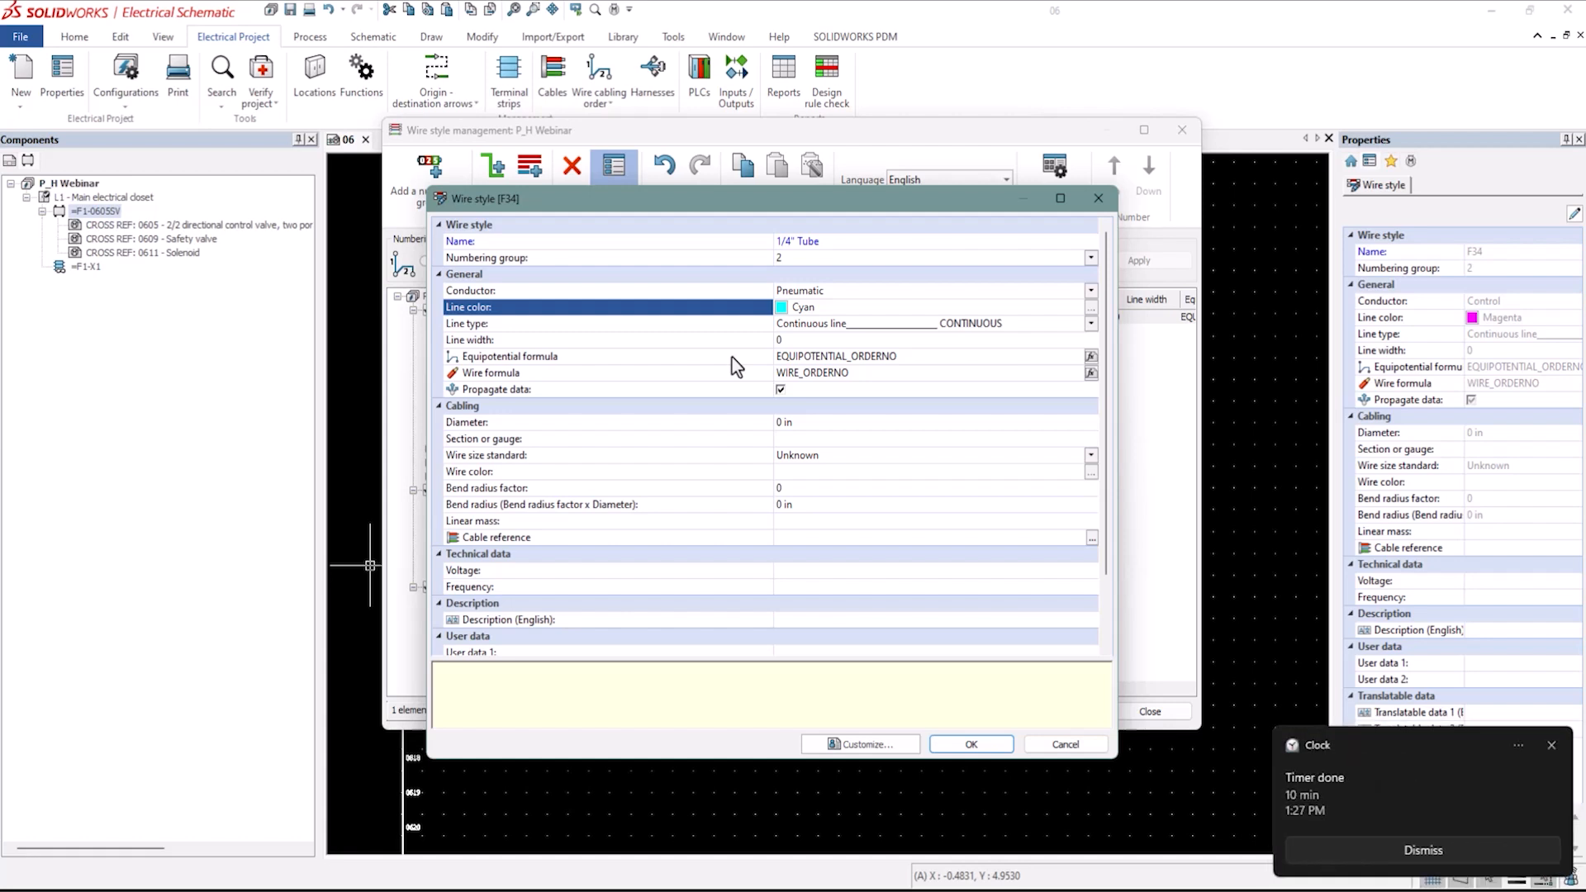
click(1450, 852)
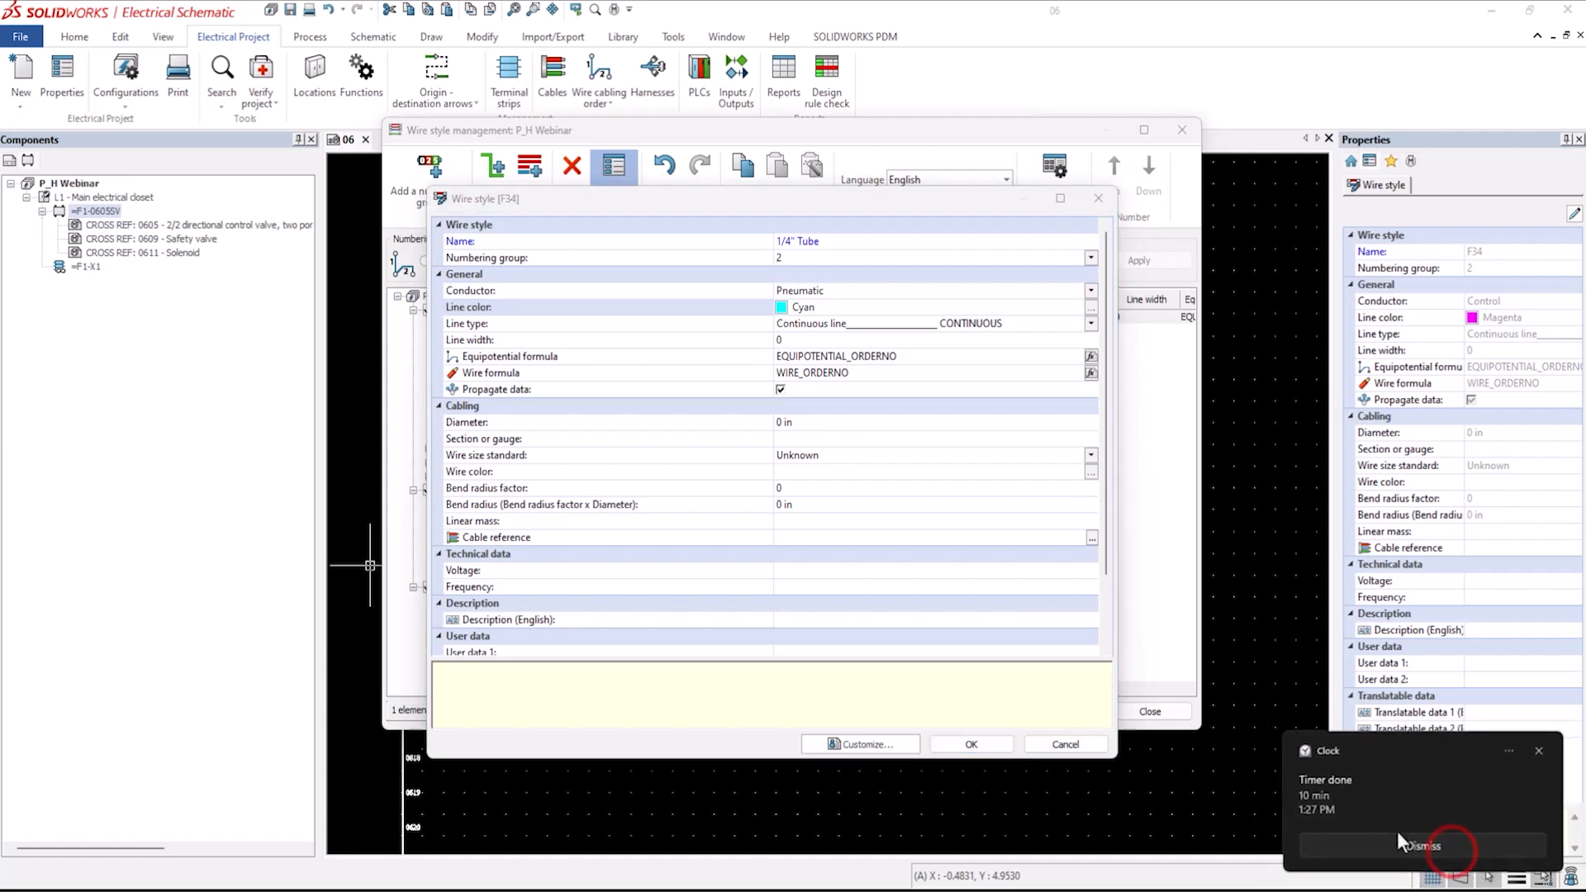
click(1079, 702)
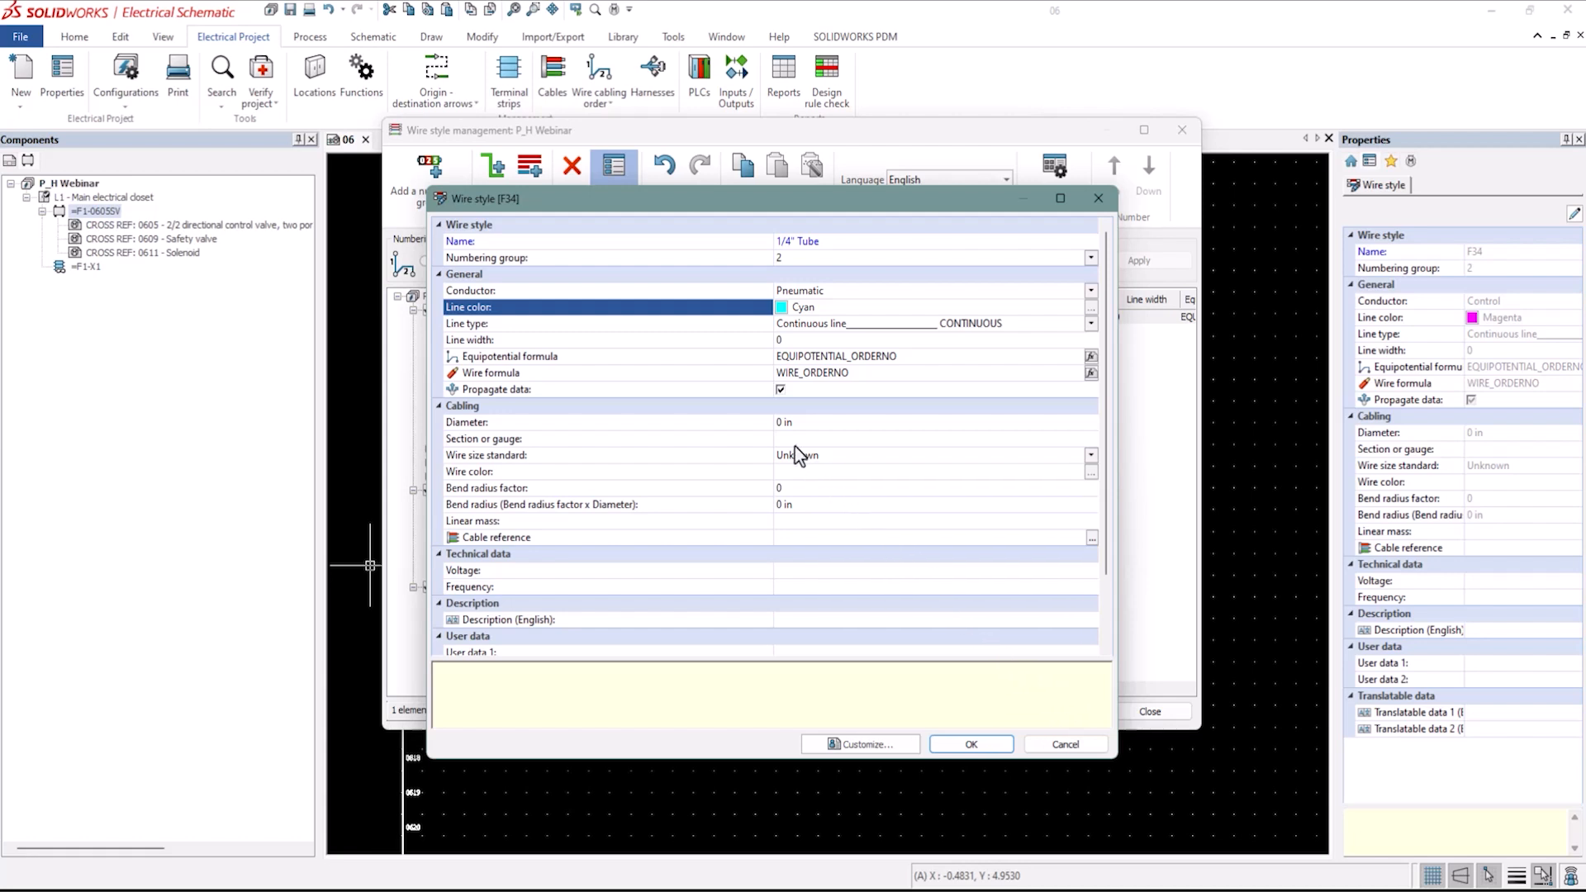
Set the tube's cabling diameter to 6 mm.
click(570, 411)
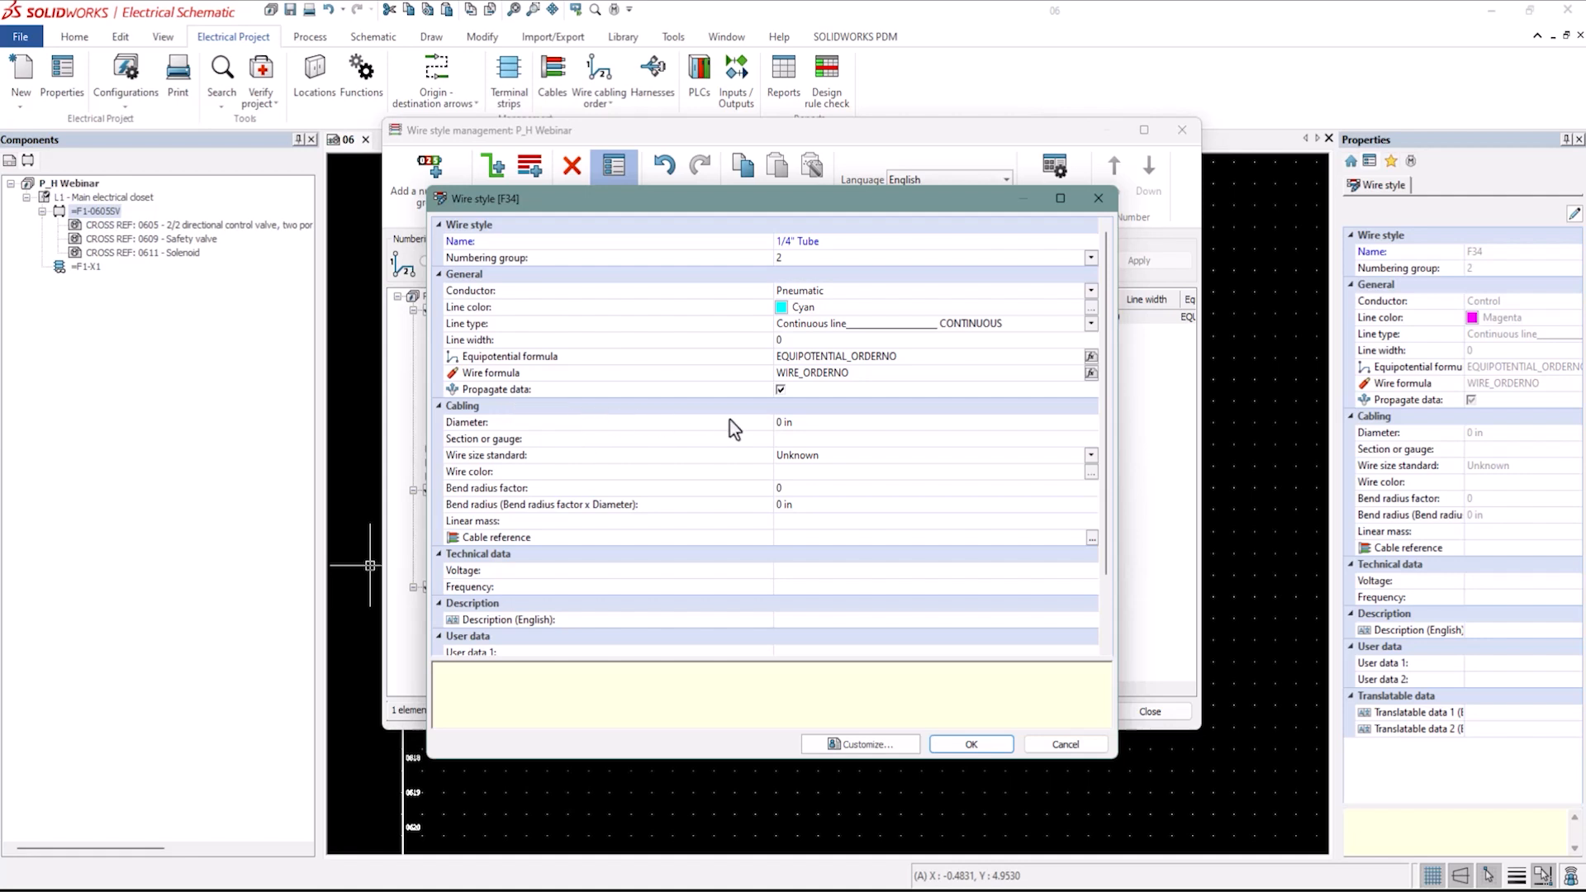
click(813, 424)
click(812, 423)
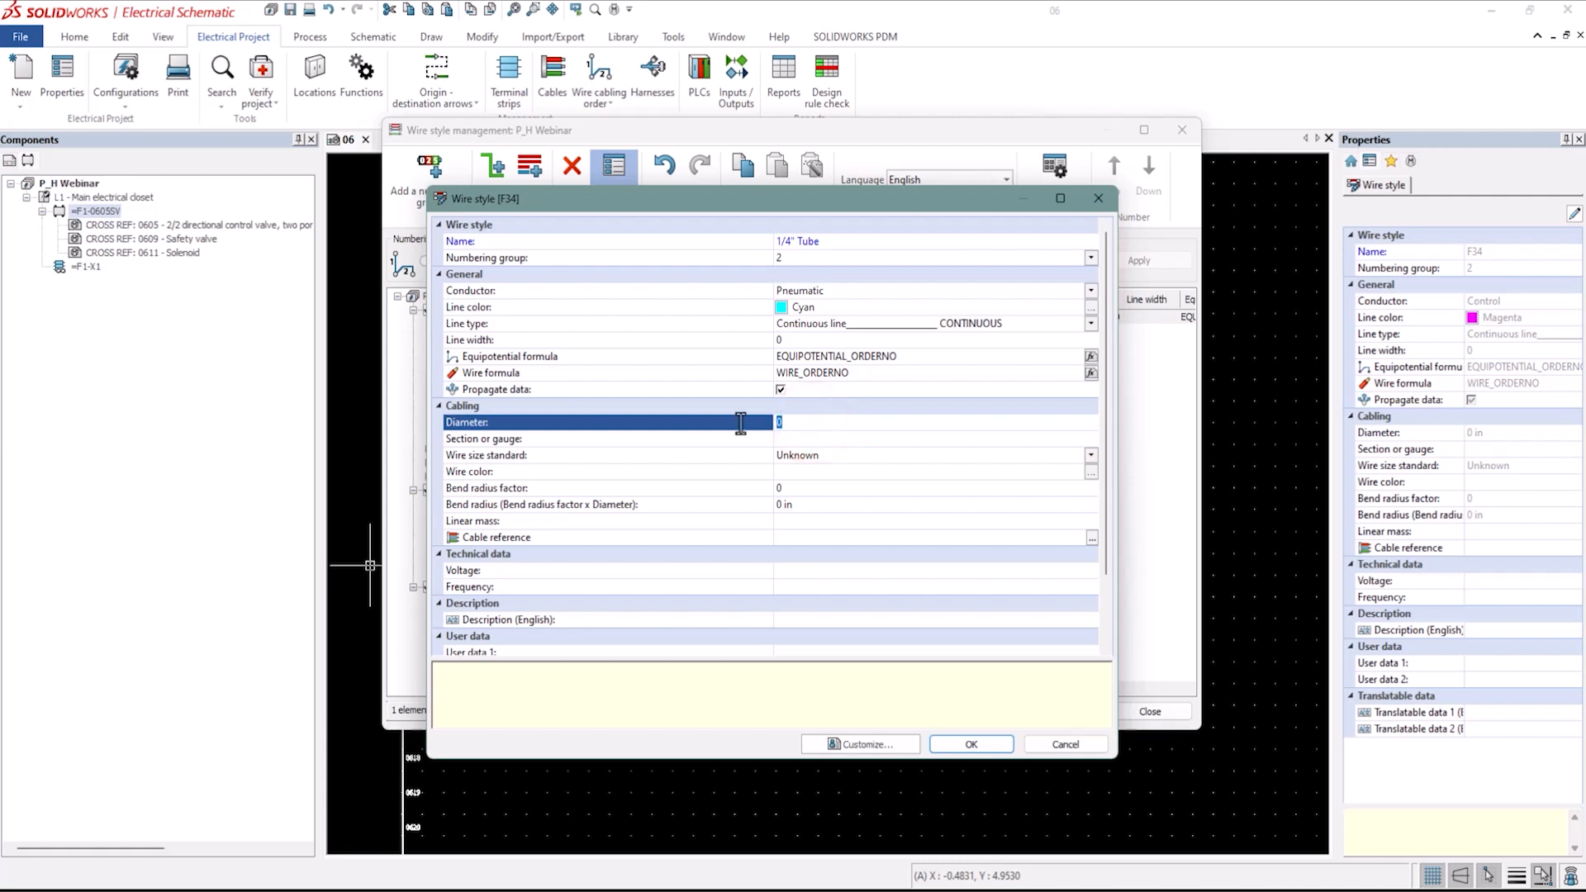
text(.25)
text(in)
key(Return)
click(820, 423)
text(6 mm)
key(Return)
Set the wire color to White.
click(655, 439)
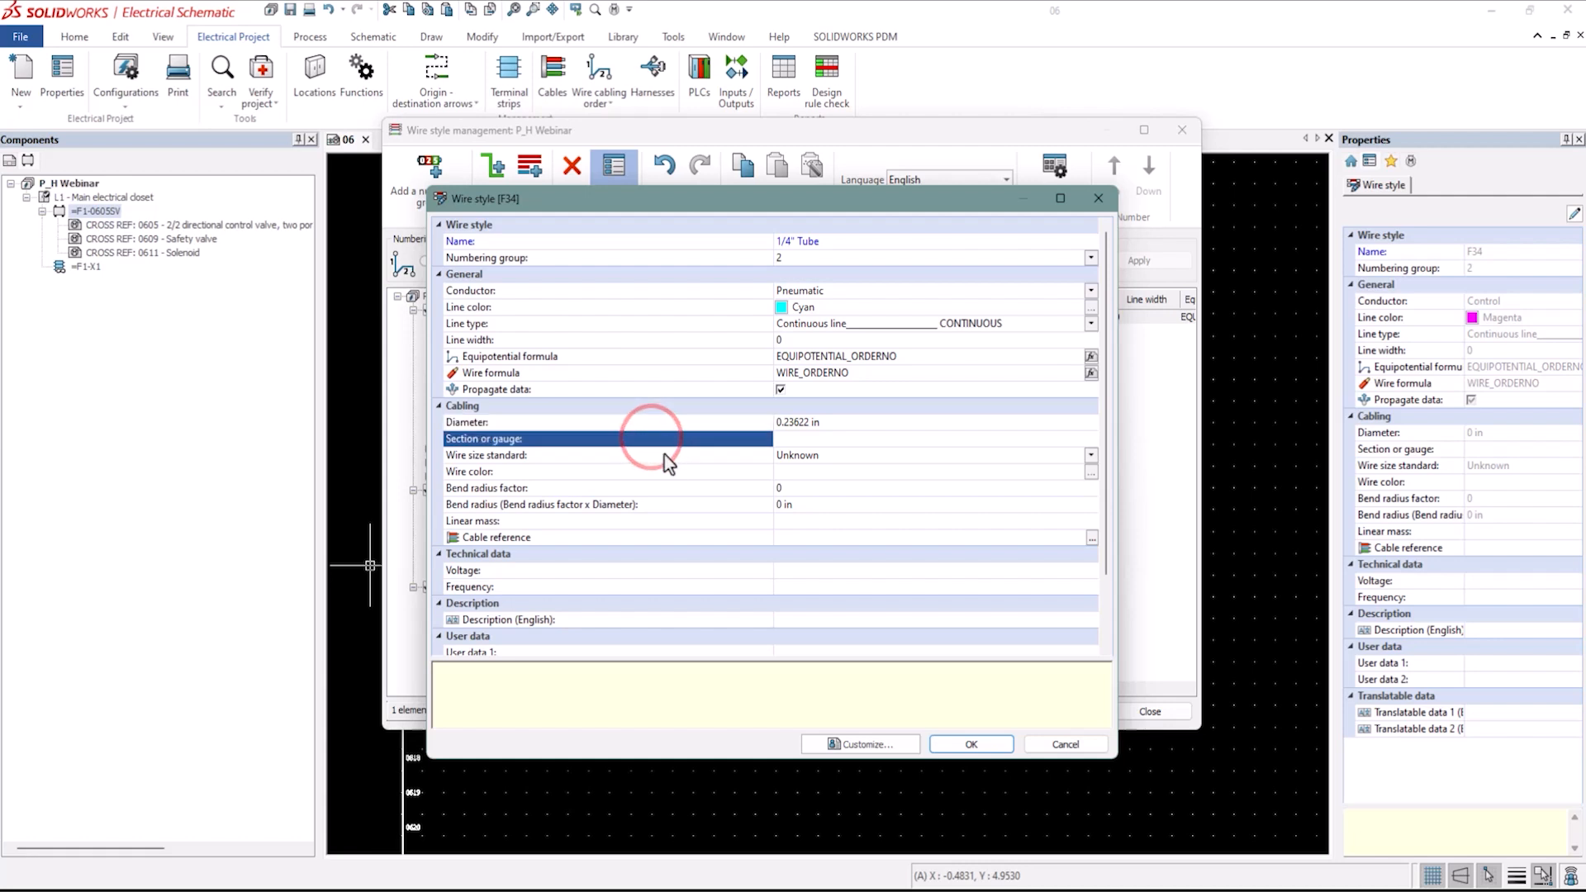
click(671, 457)
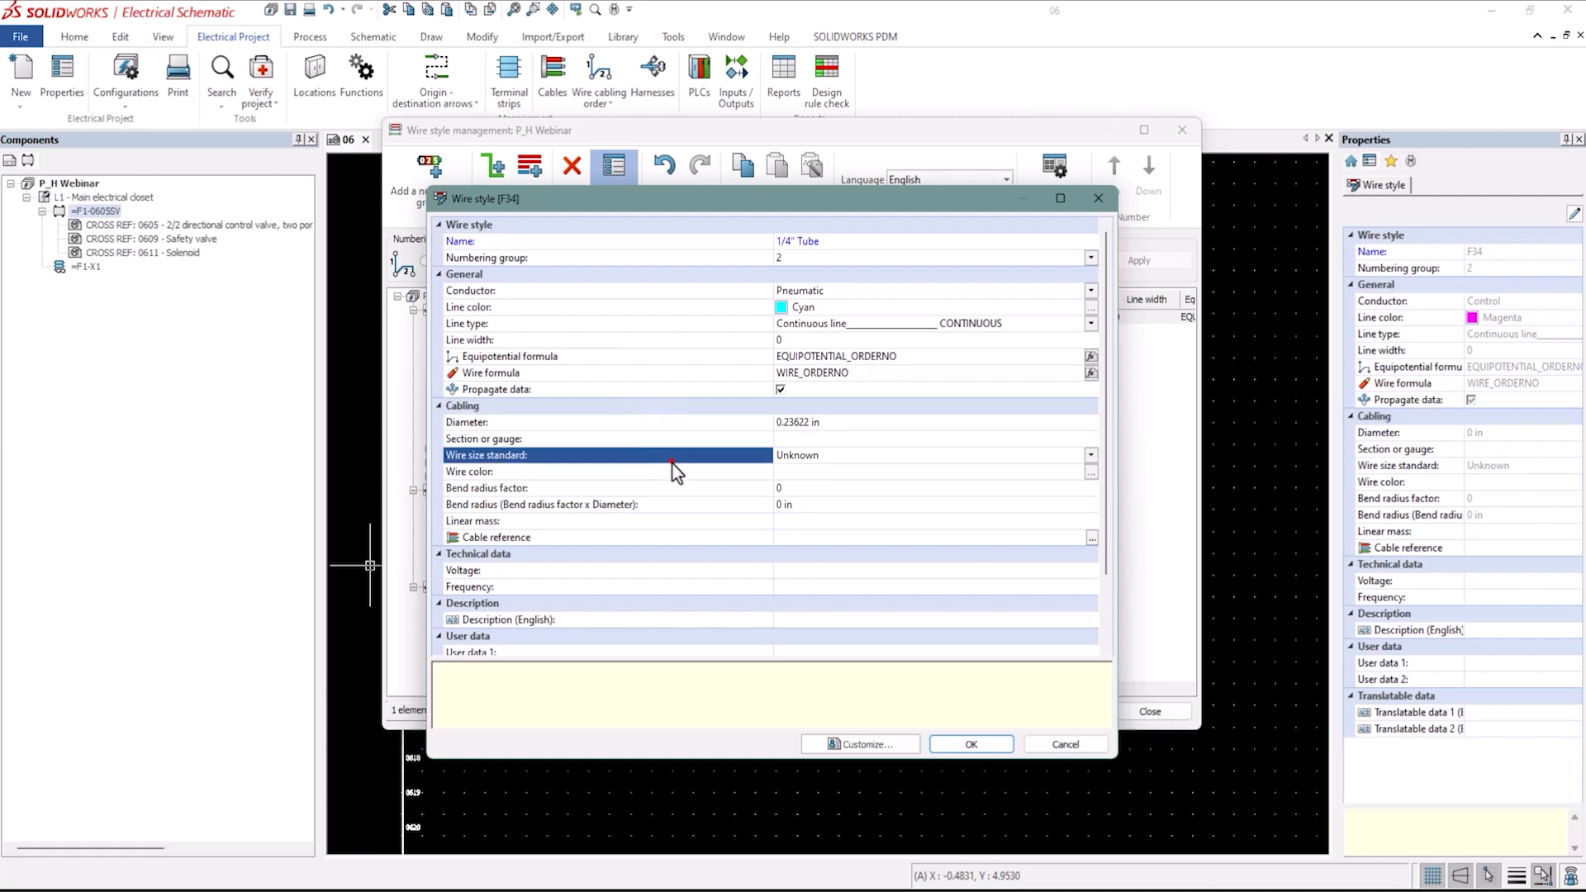
click(795, 474)
click(1092, 472)
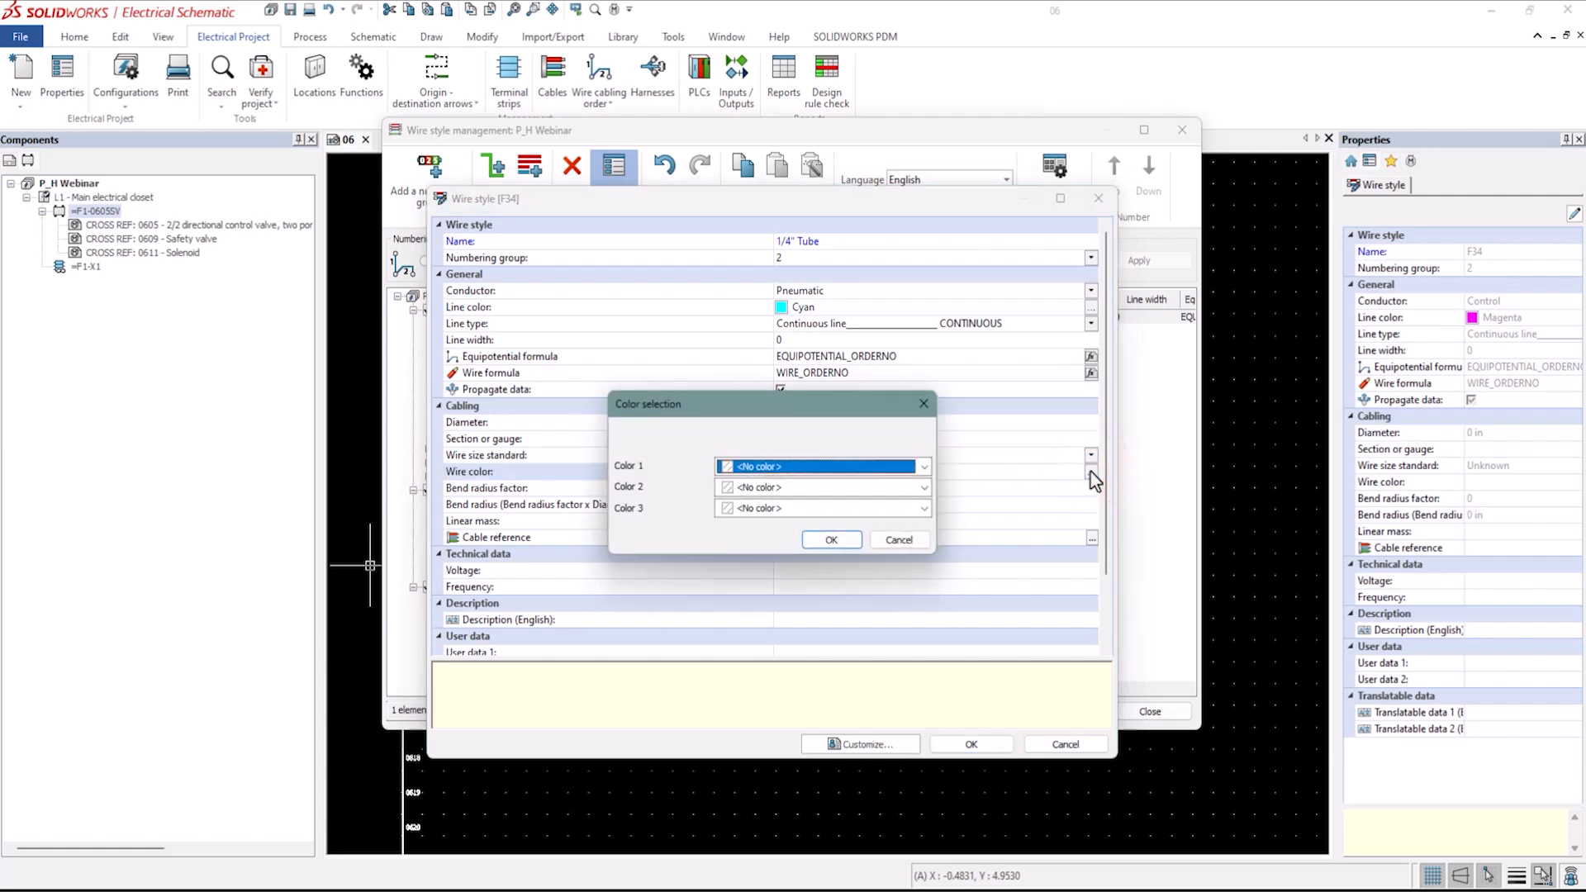
click(923, 467)
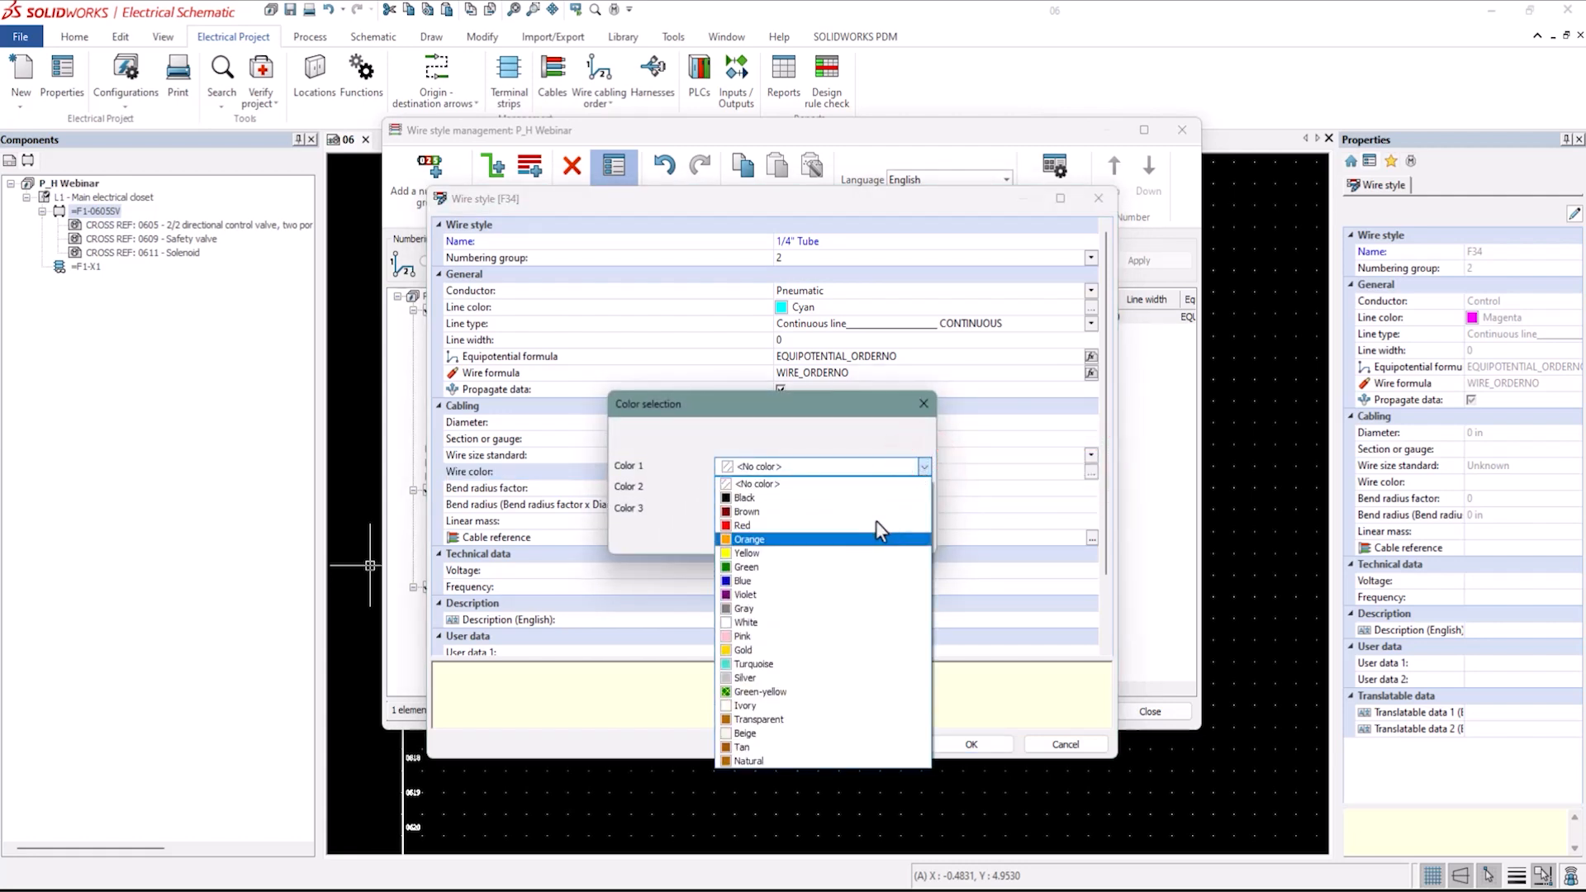
click(783, 624)
click(832, 541)
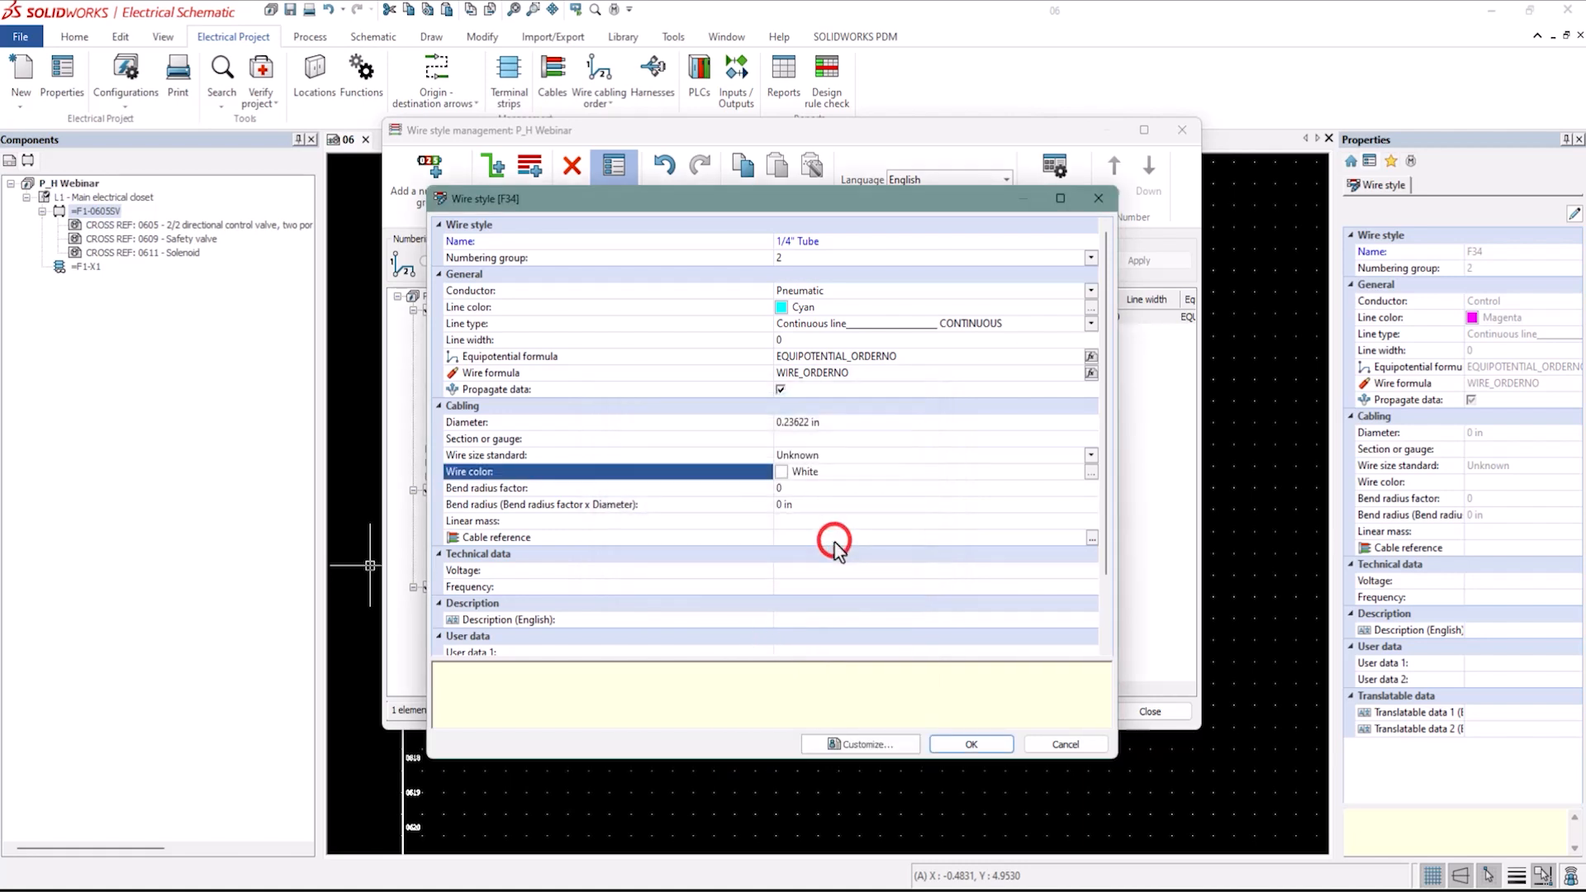
Set the bend radius factor to 6.
click(792, 490)
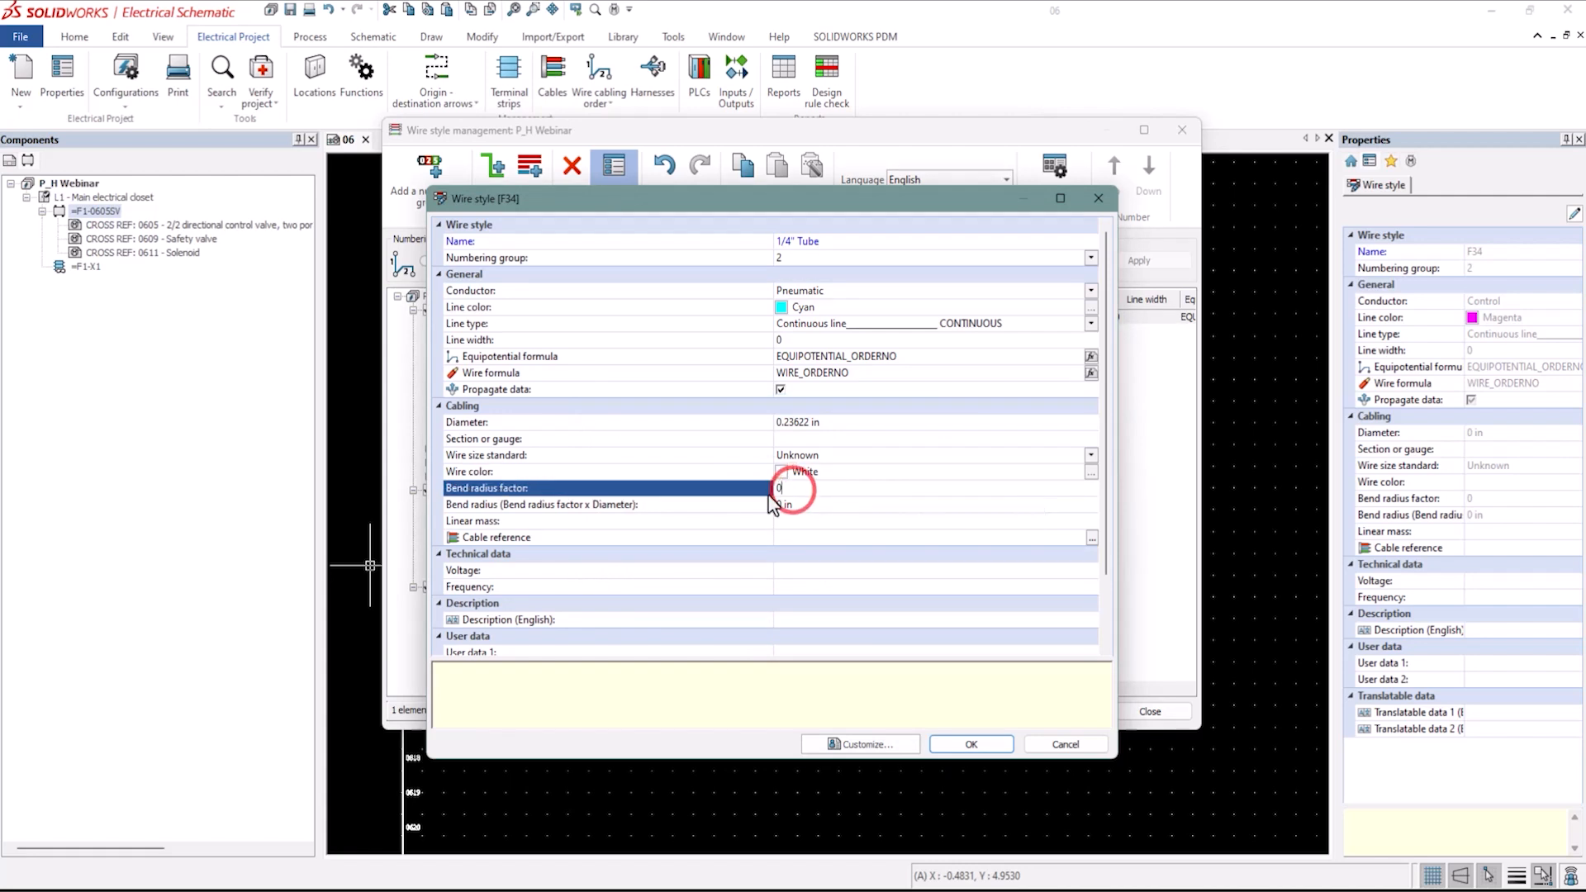
click(678, 507)
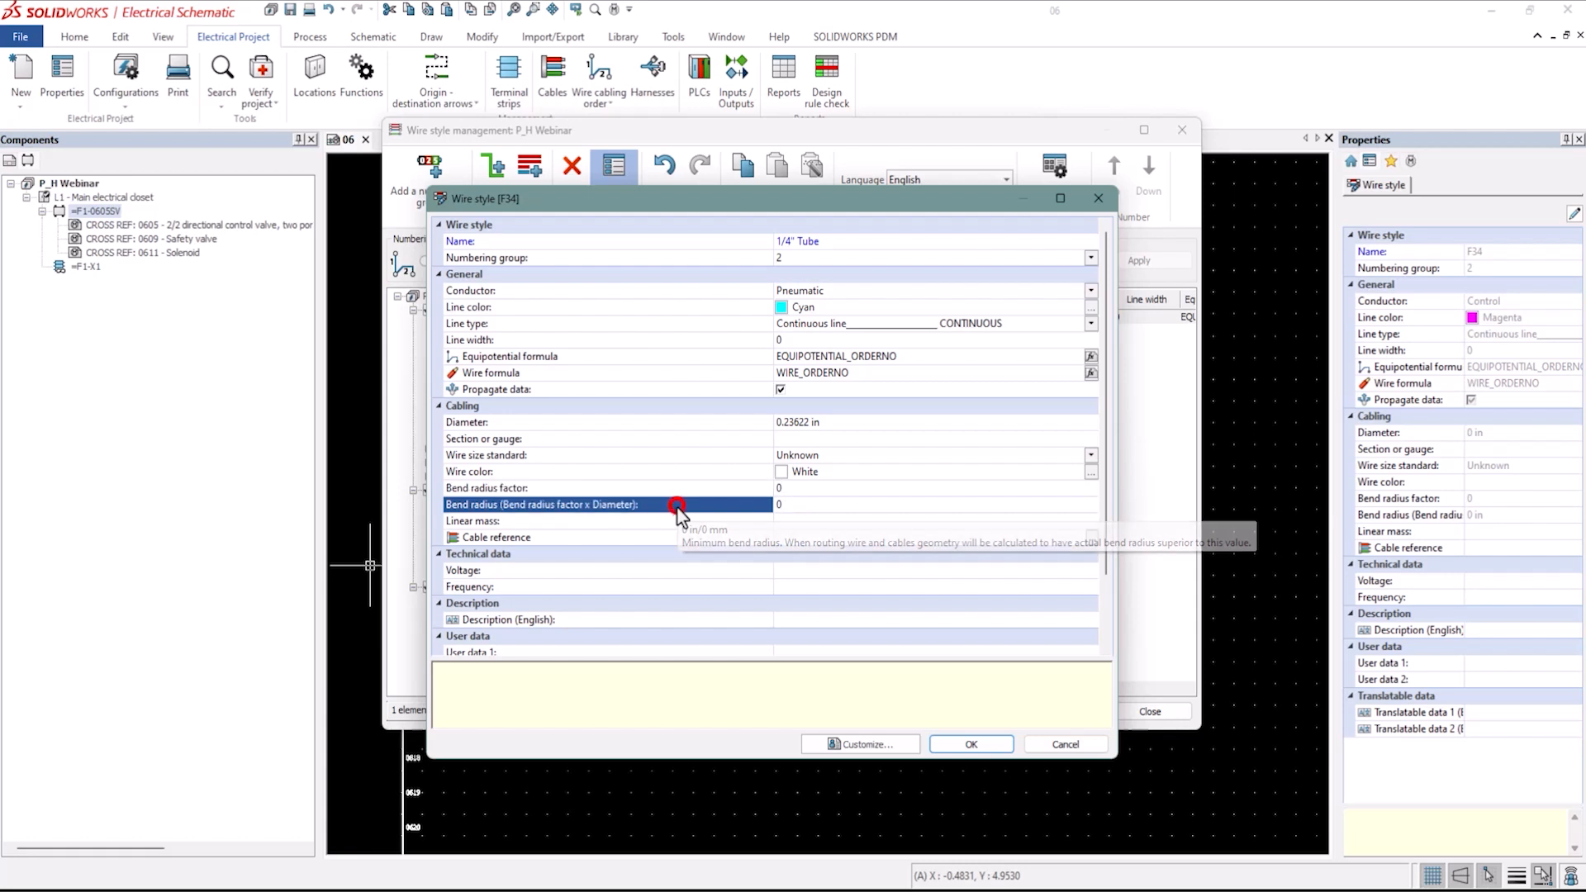
click(693, 490)
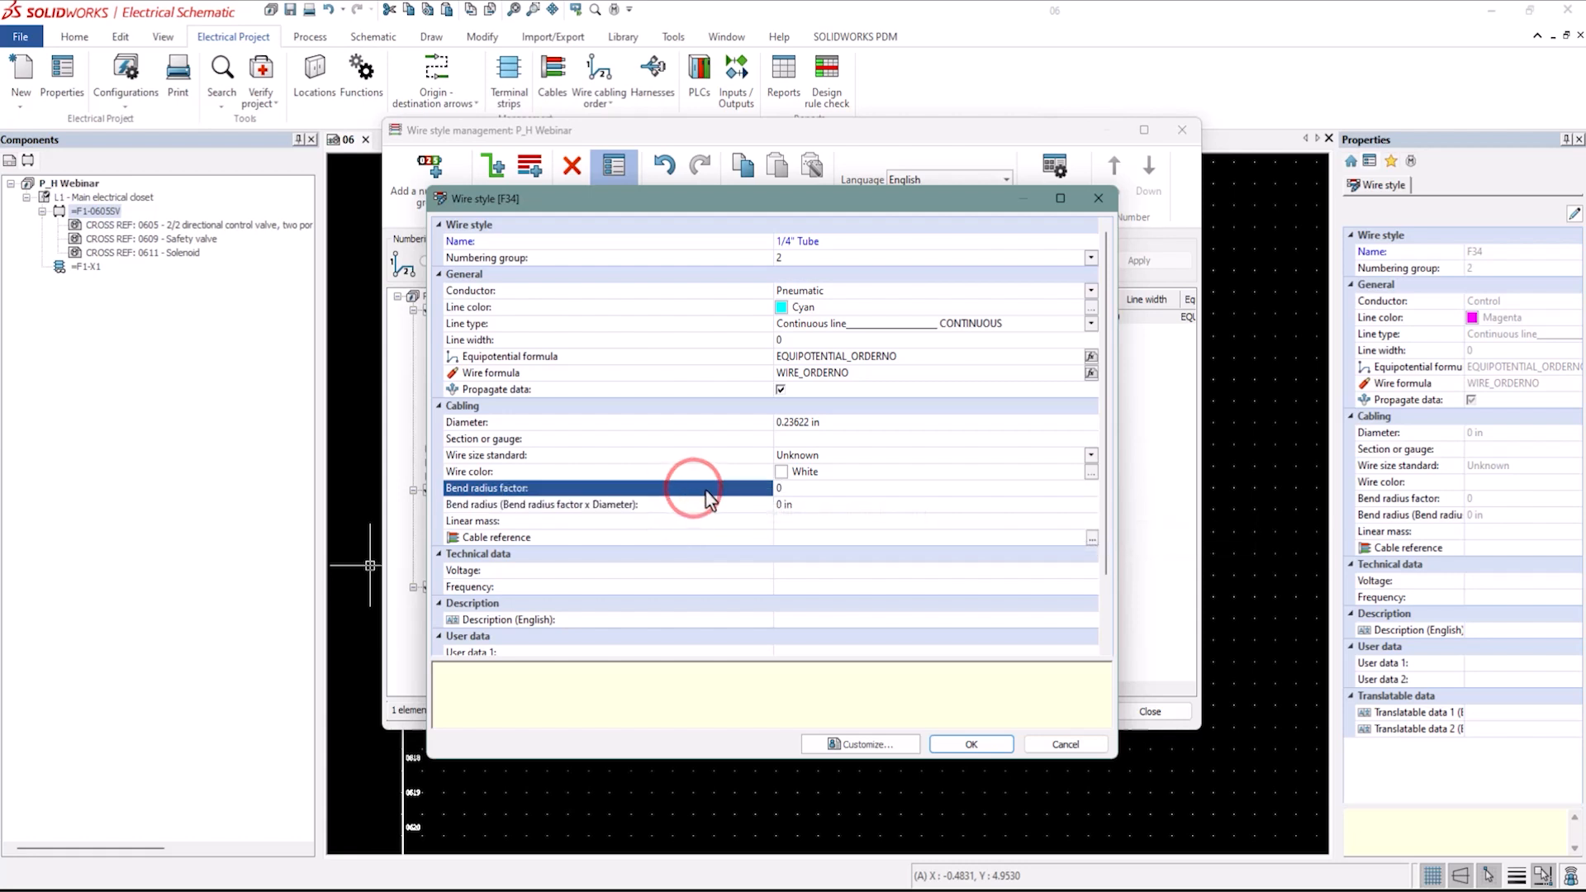
click(783, 489)
text(6)
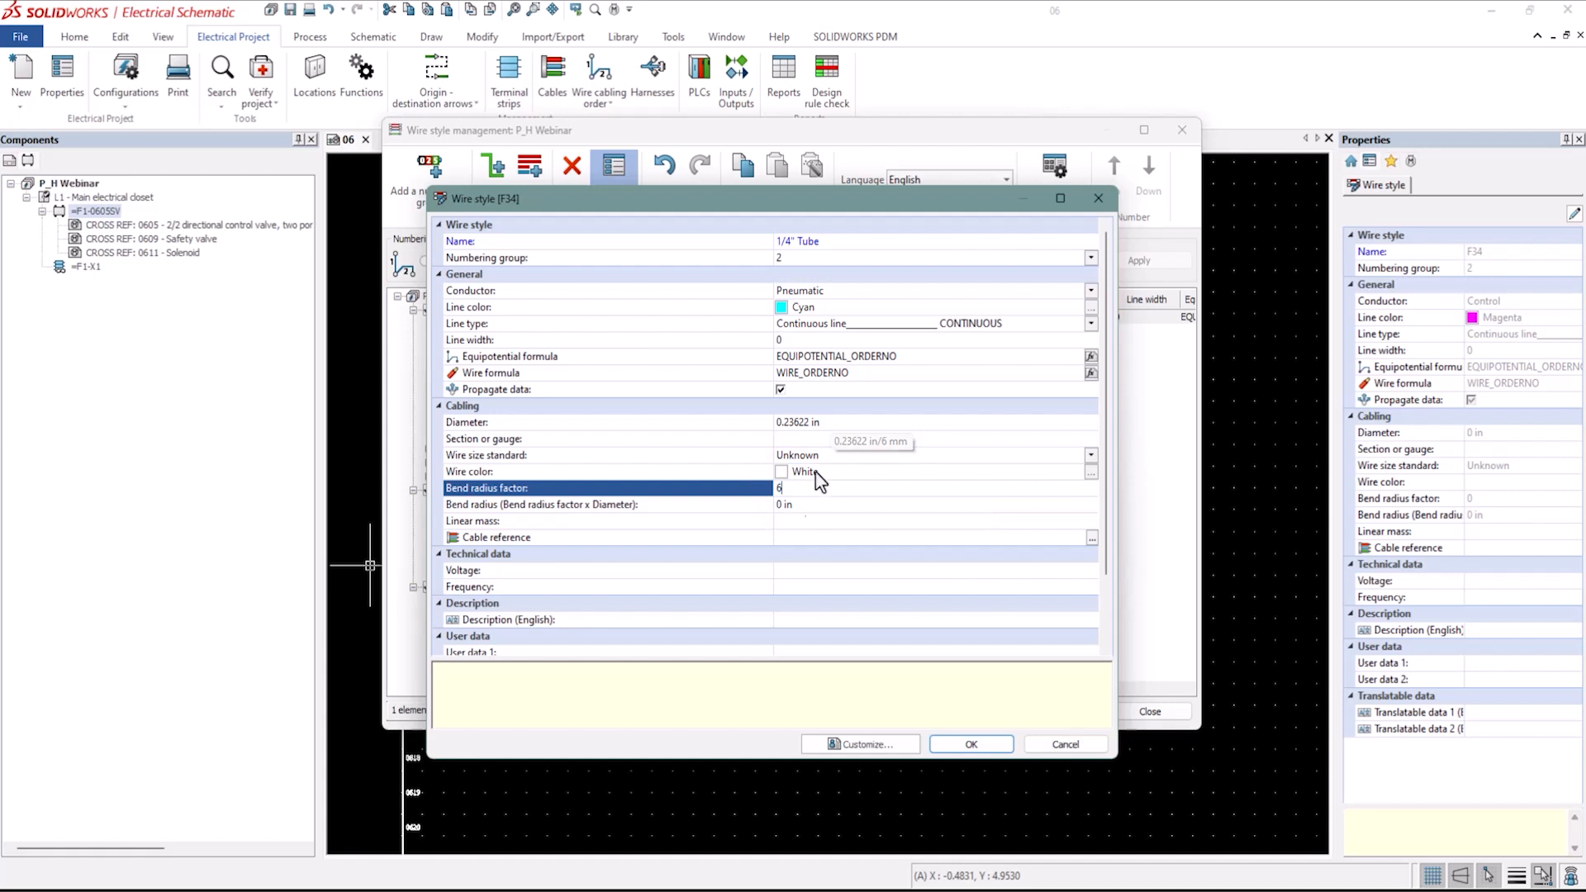
click(805, 506)
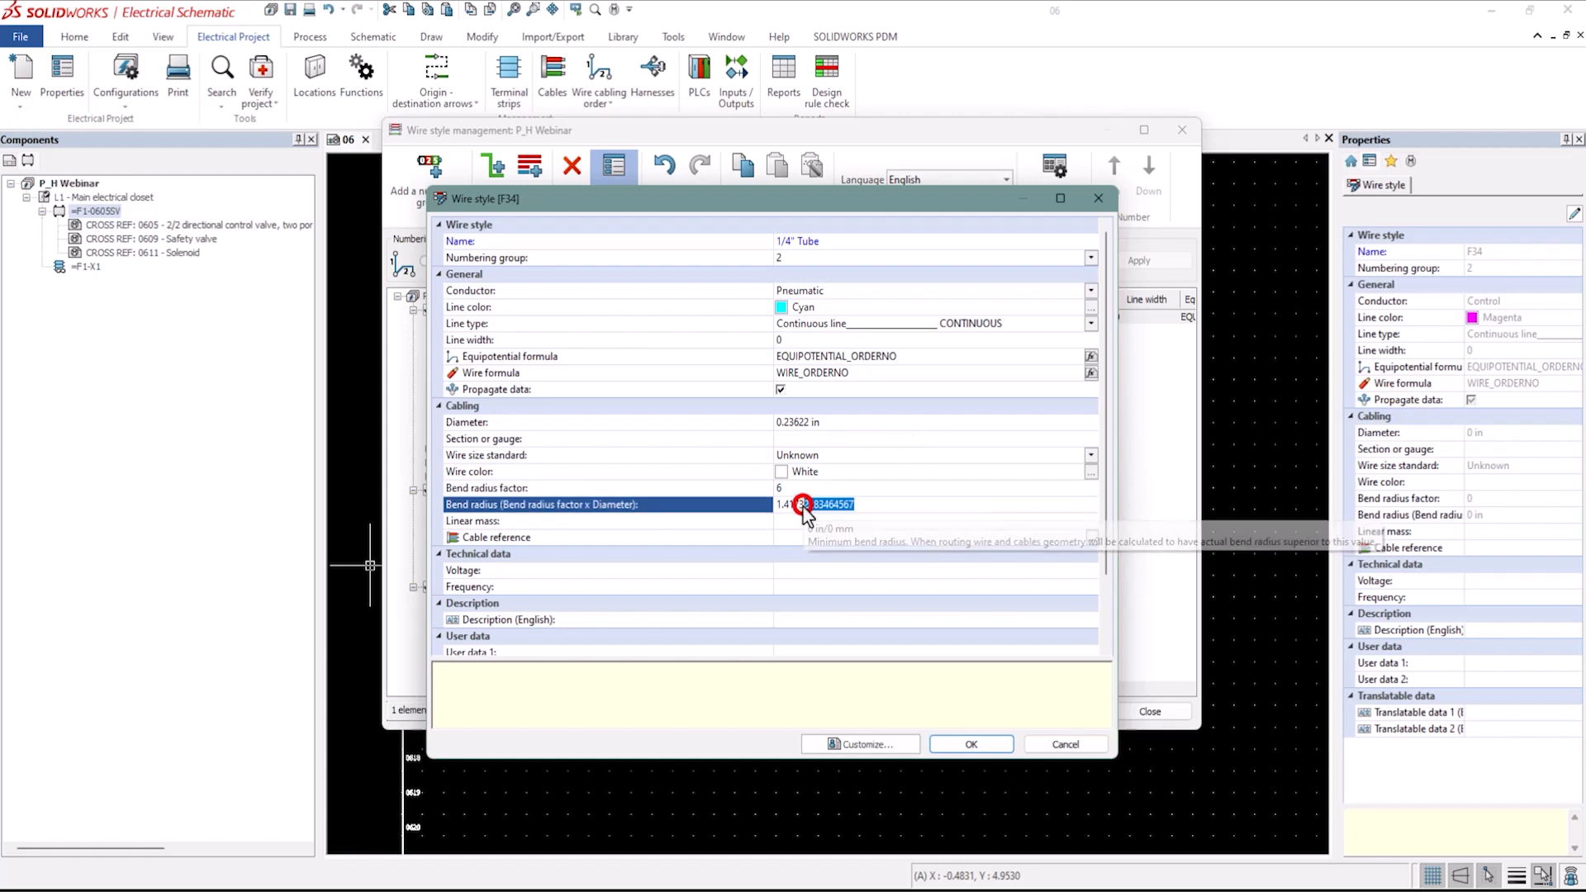
click(802, 527)
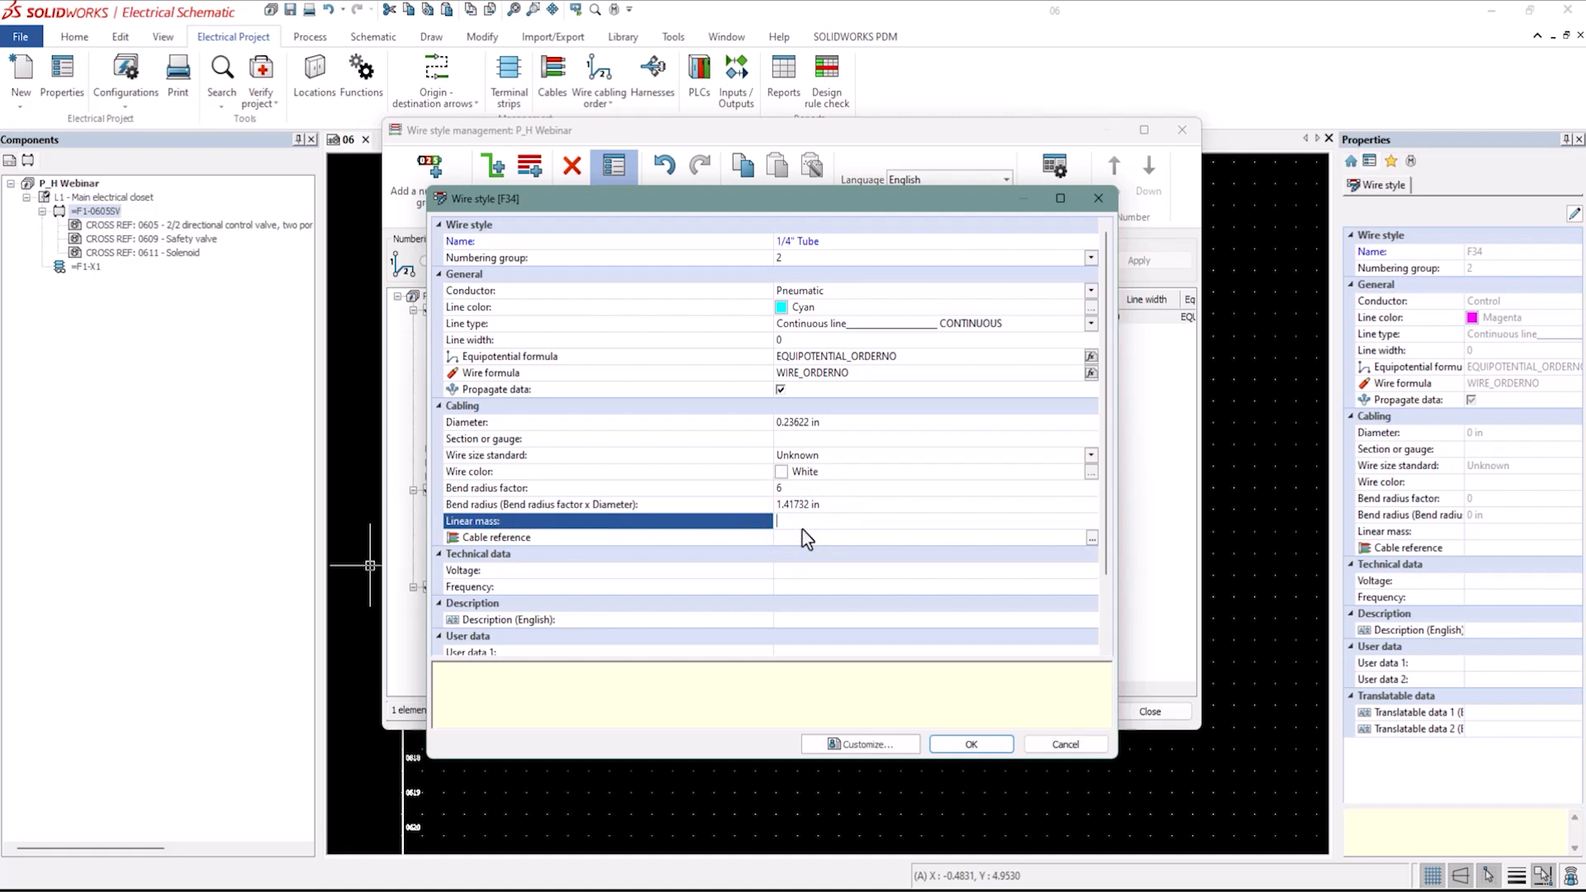
Set the wire style's description to 1/4" Plastic Tubing, confirm it, and close wire style management.
click(803, 619)
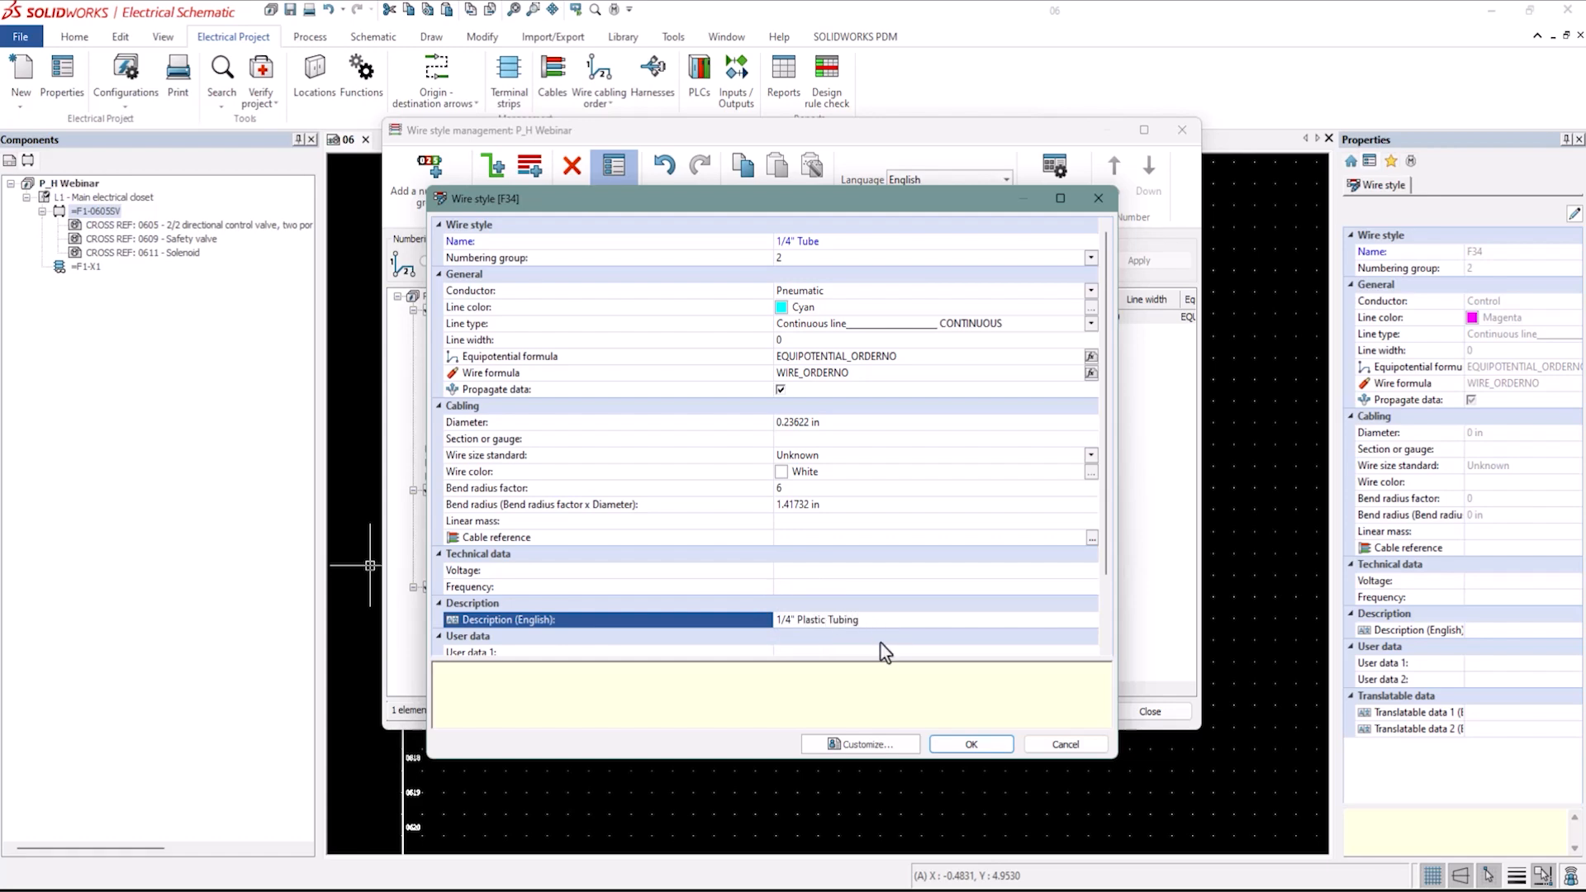
click(969, 745)
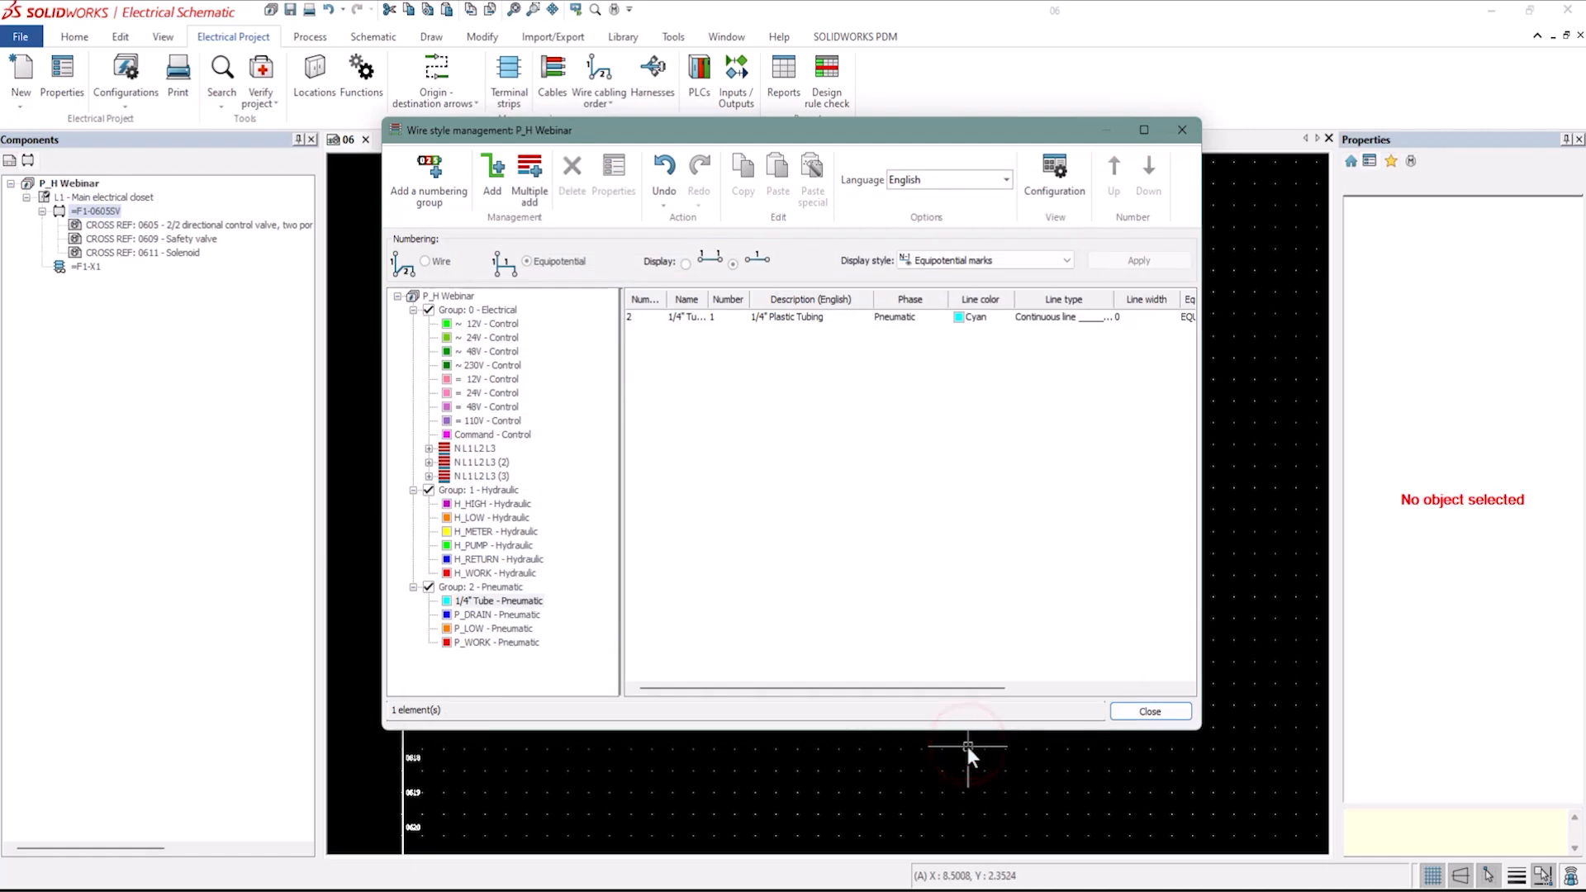
click(1150, 714)
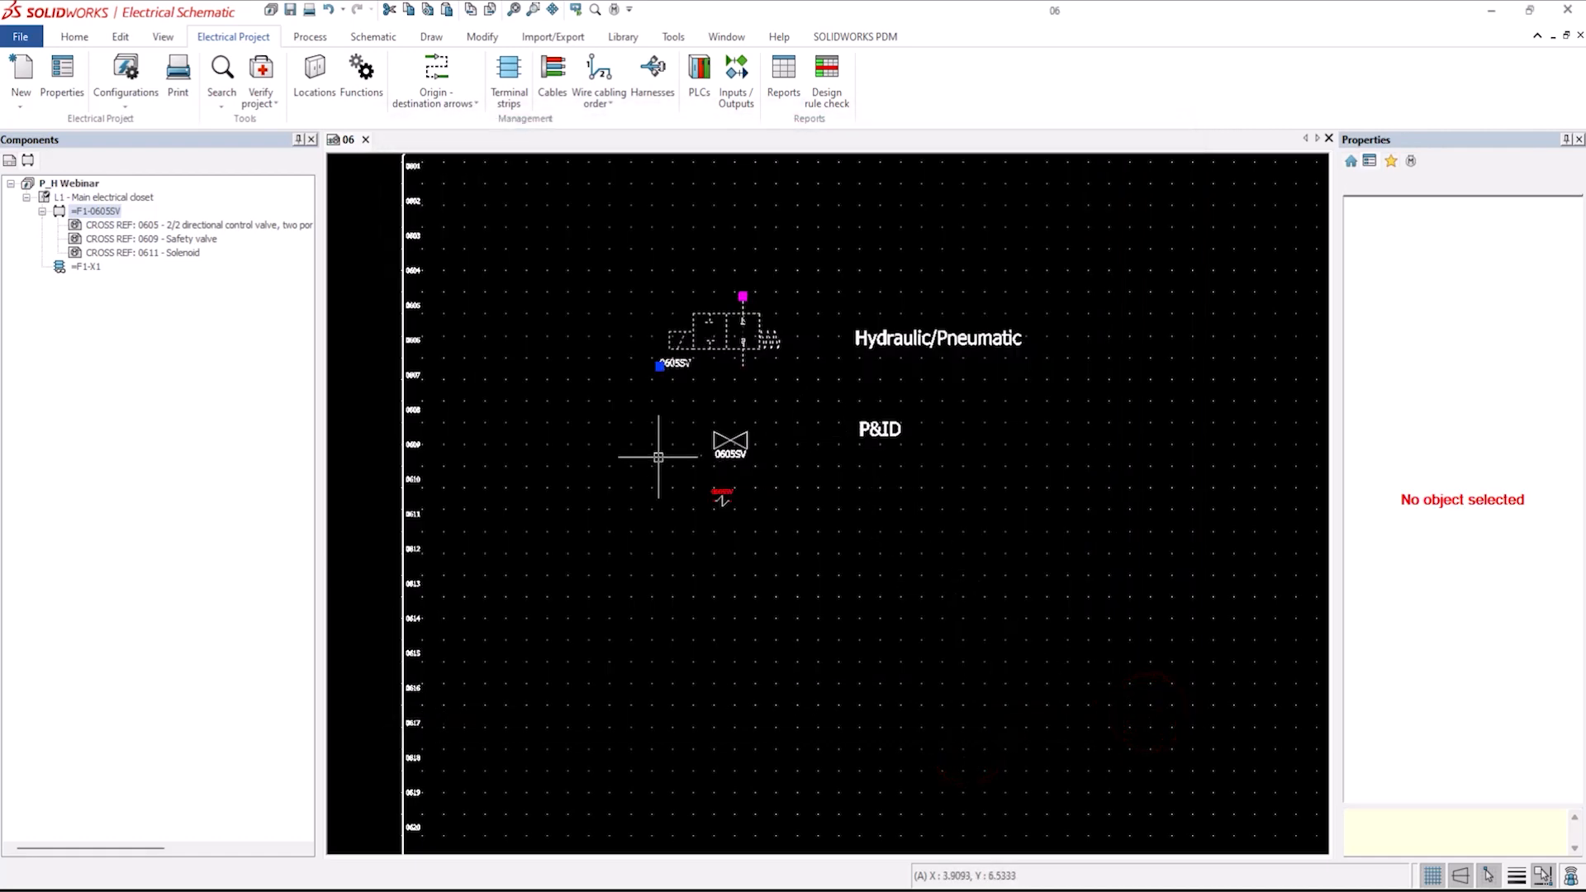
Create a new scheme page inside the Mechanical folder of the document book.
scroll(920, 556, down, 1)
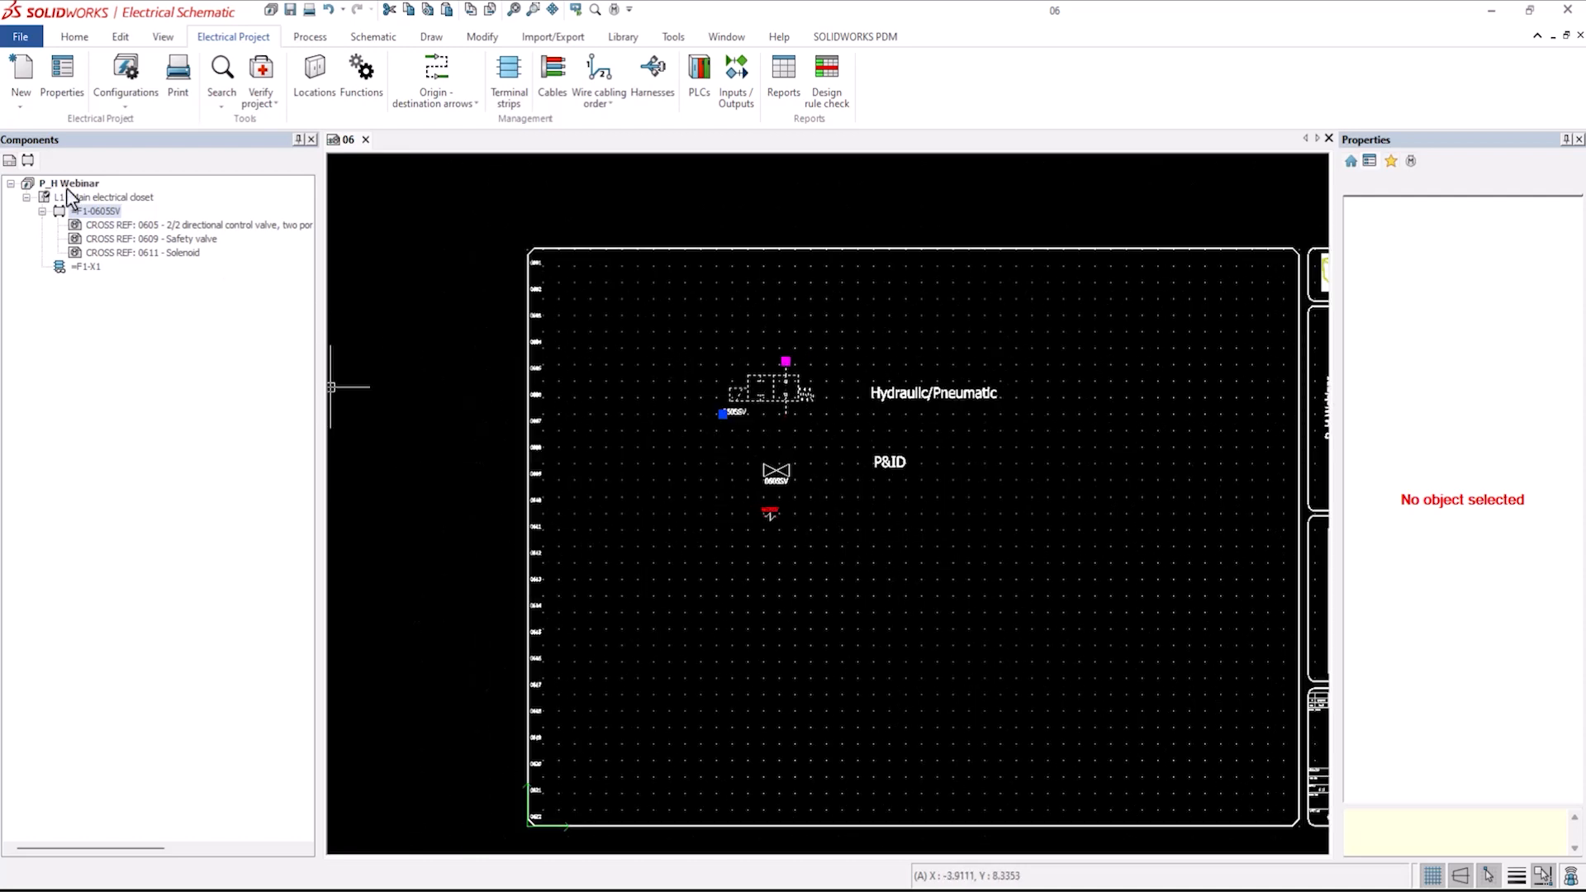
click(9, 162)
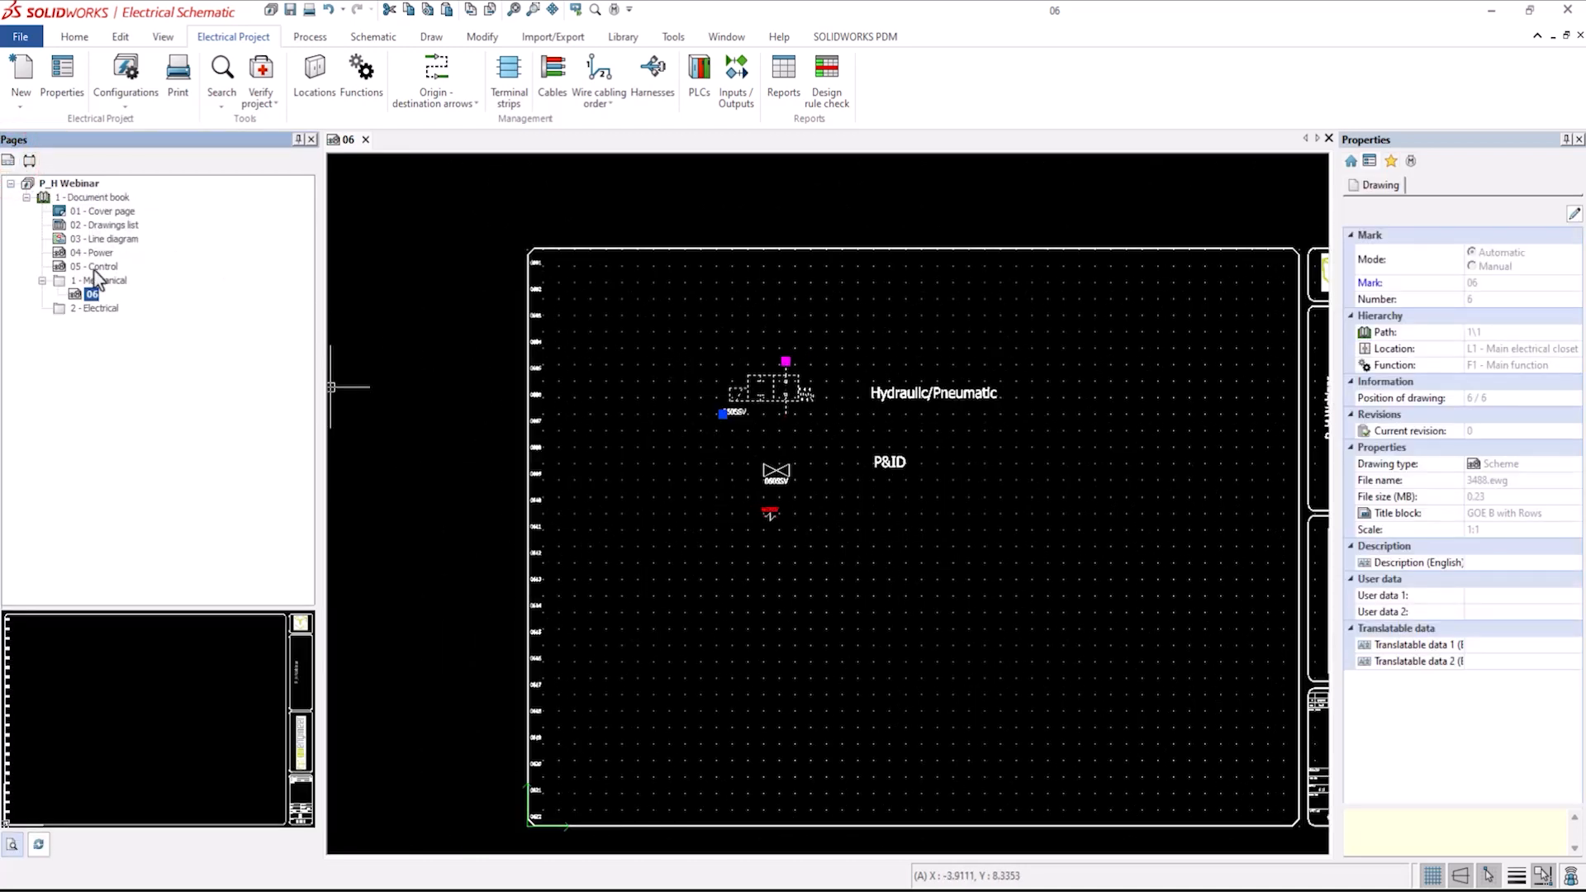
right_click(93, 281)
mouse_move(136, 295)
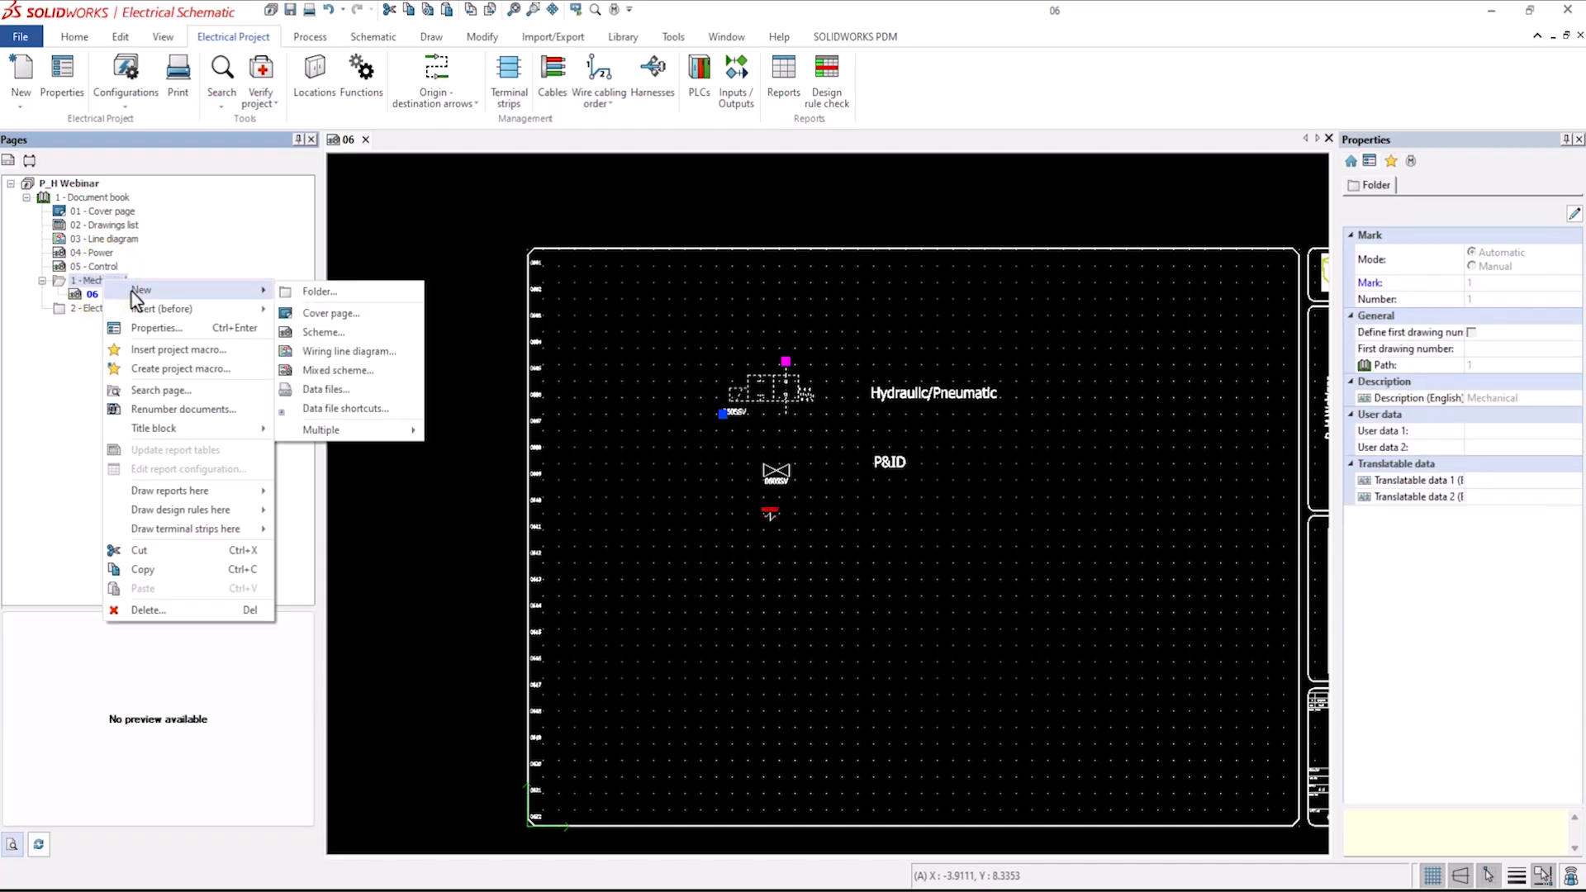
click(320, 331)
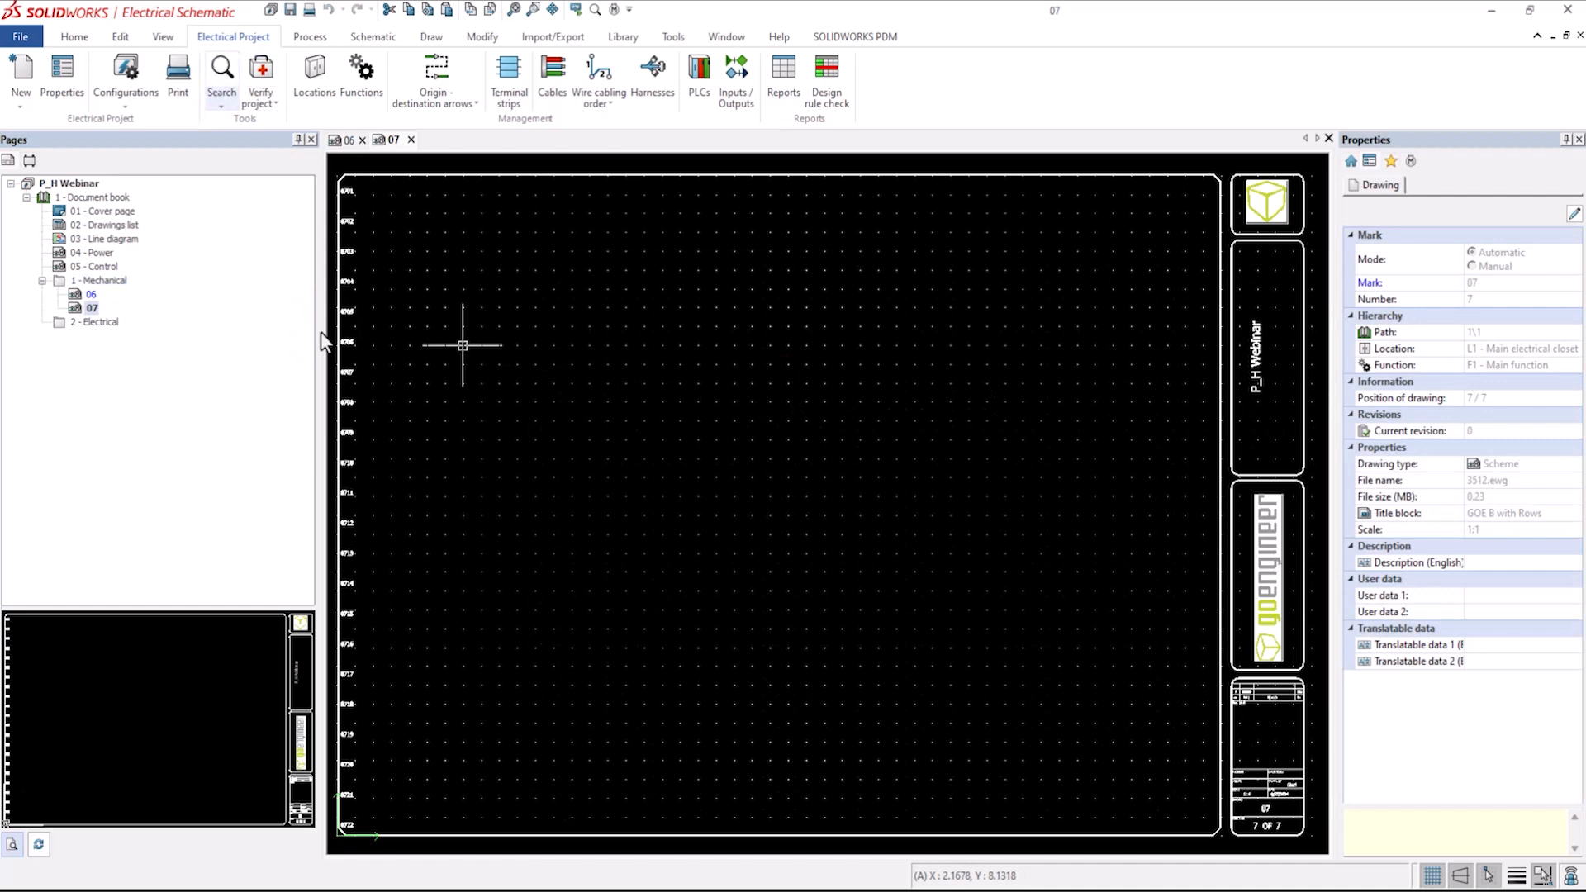
Copy the hydraulic/pneumatic valve symbol from page 06 and paste it near the upper left of page 07.
click(91, 296)
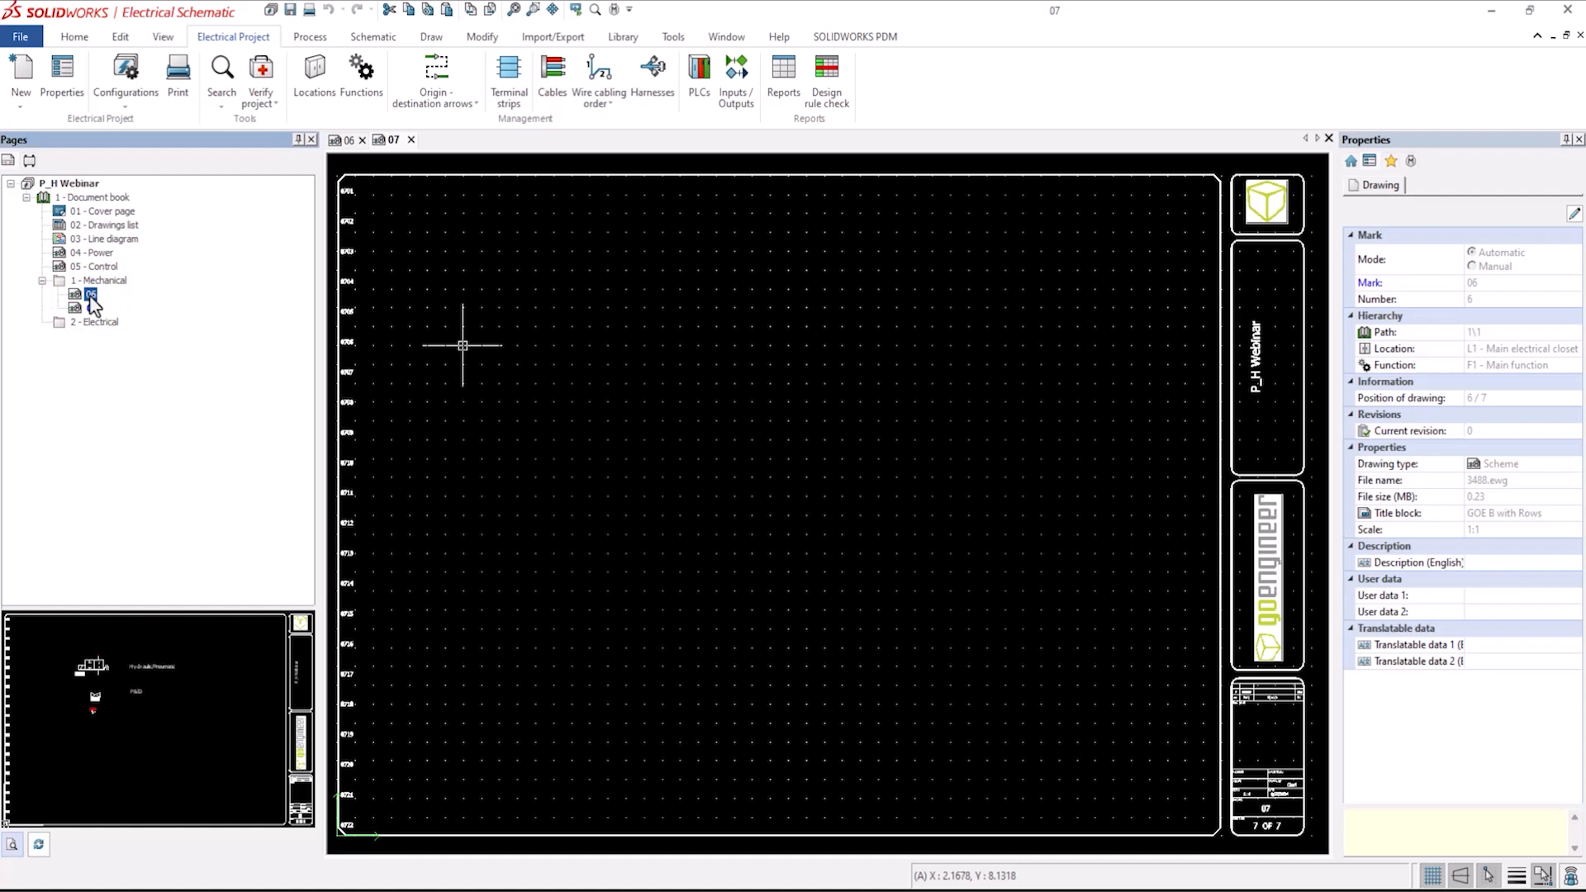
click(344, 140)
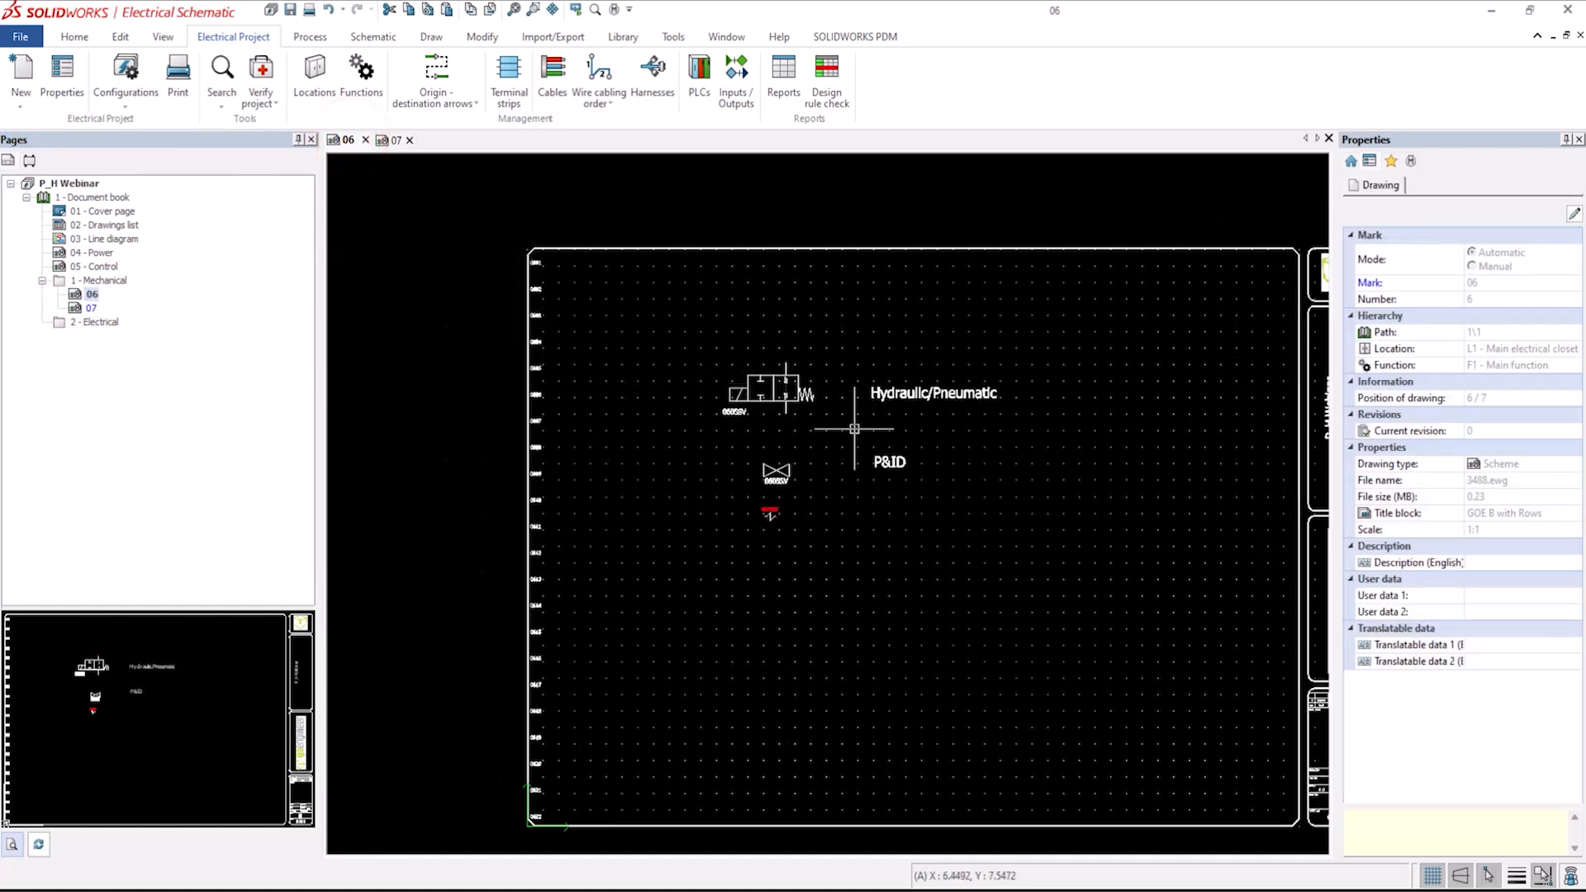
click(768, 395)
right_click(768, 395)
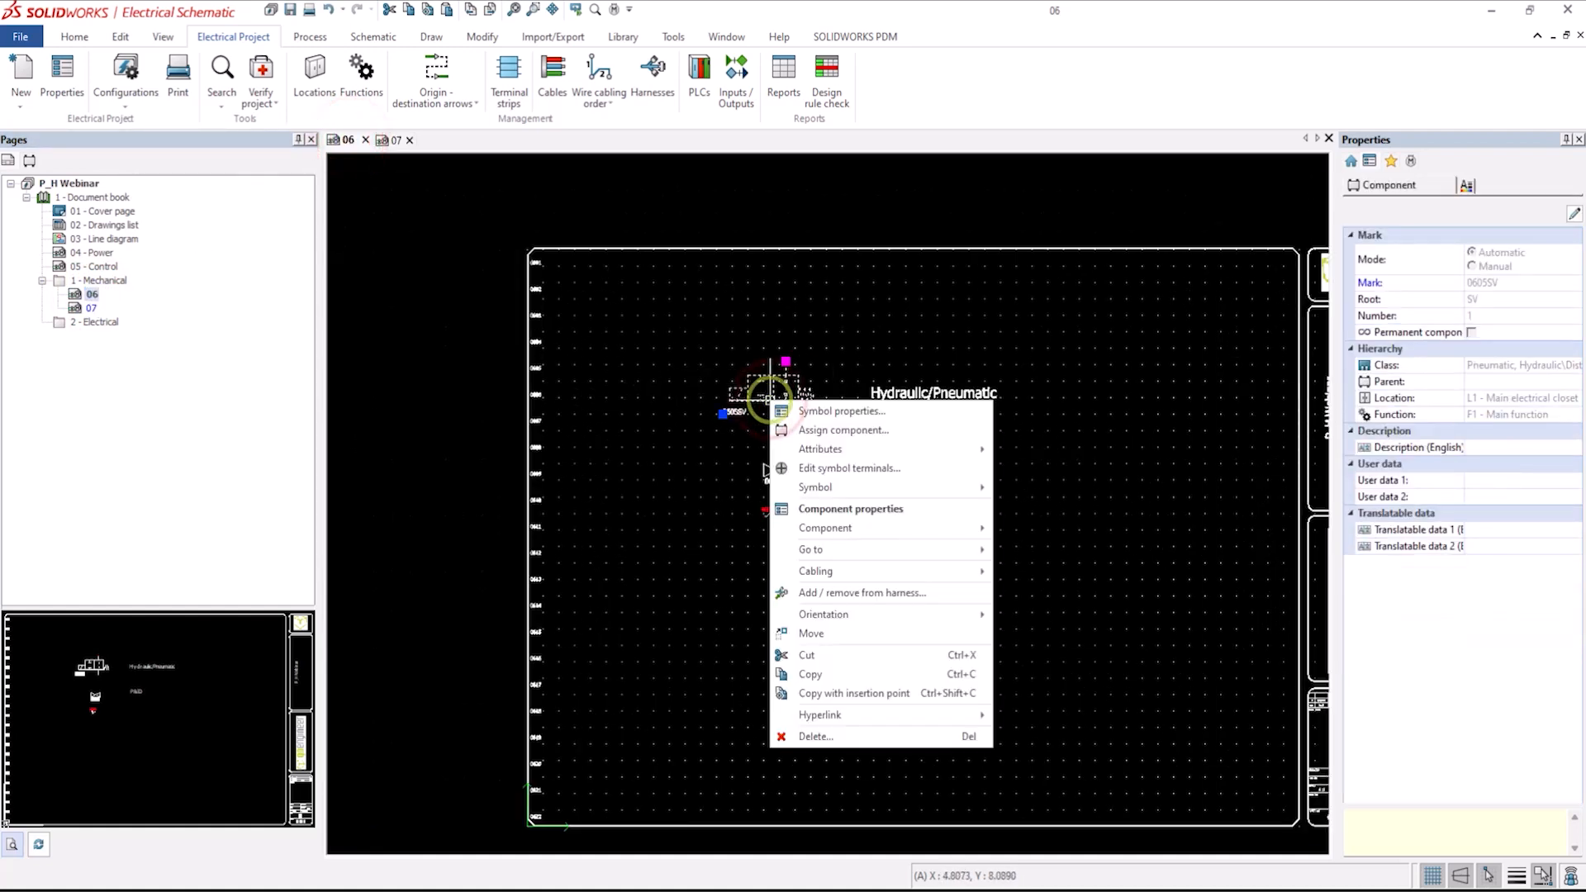
click(827, 655)
click(397, 140)
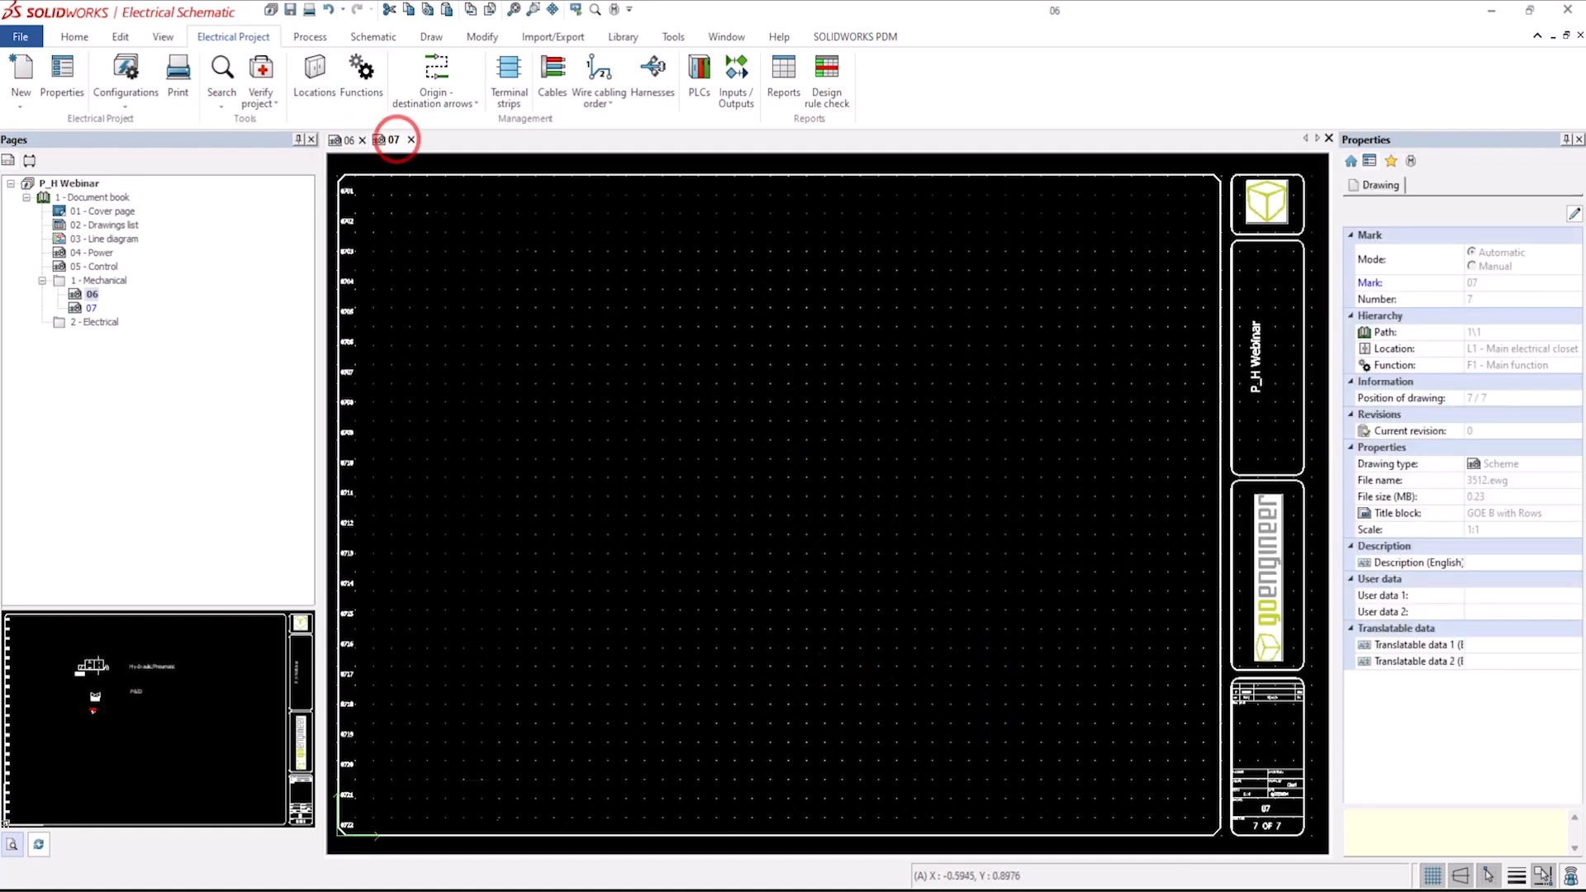
right_click(528, 365)
click(576, 493)
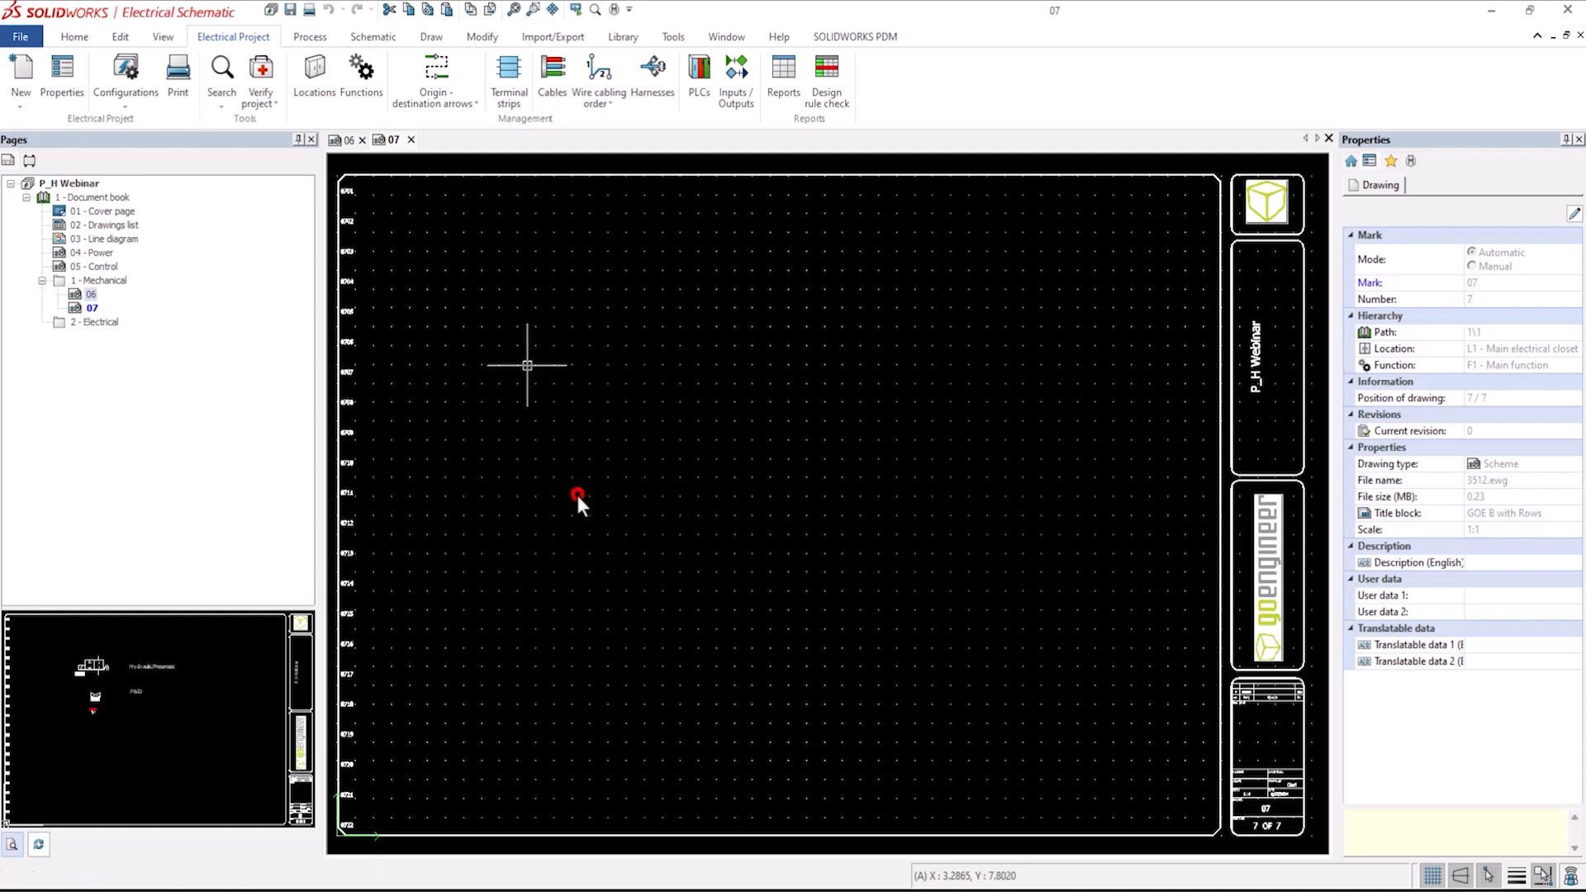
click(485, 381)
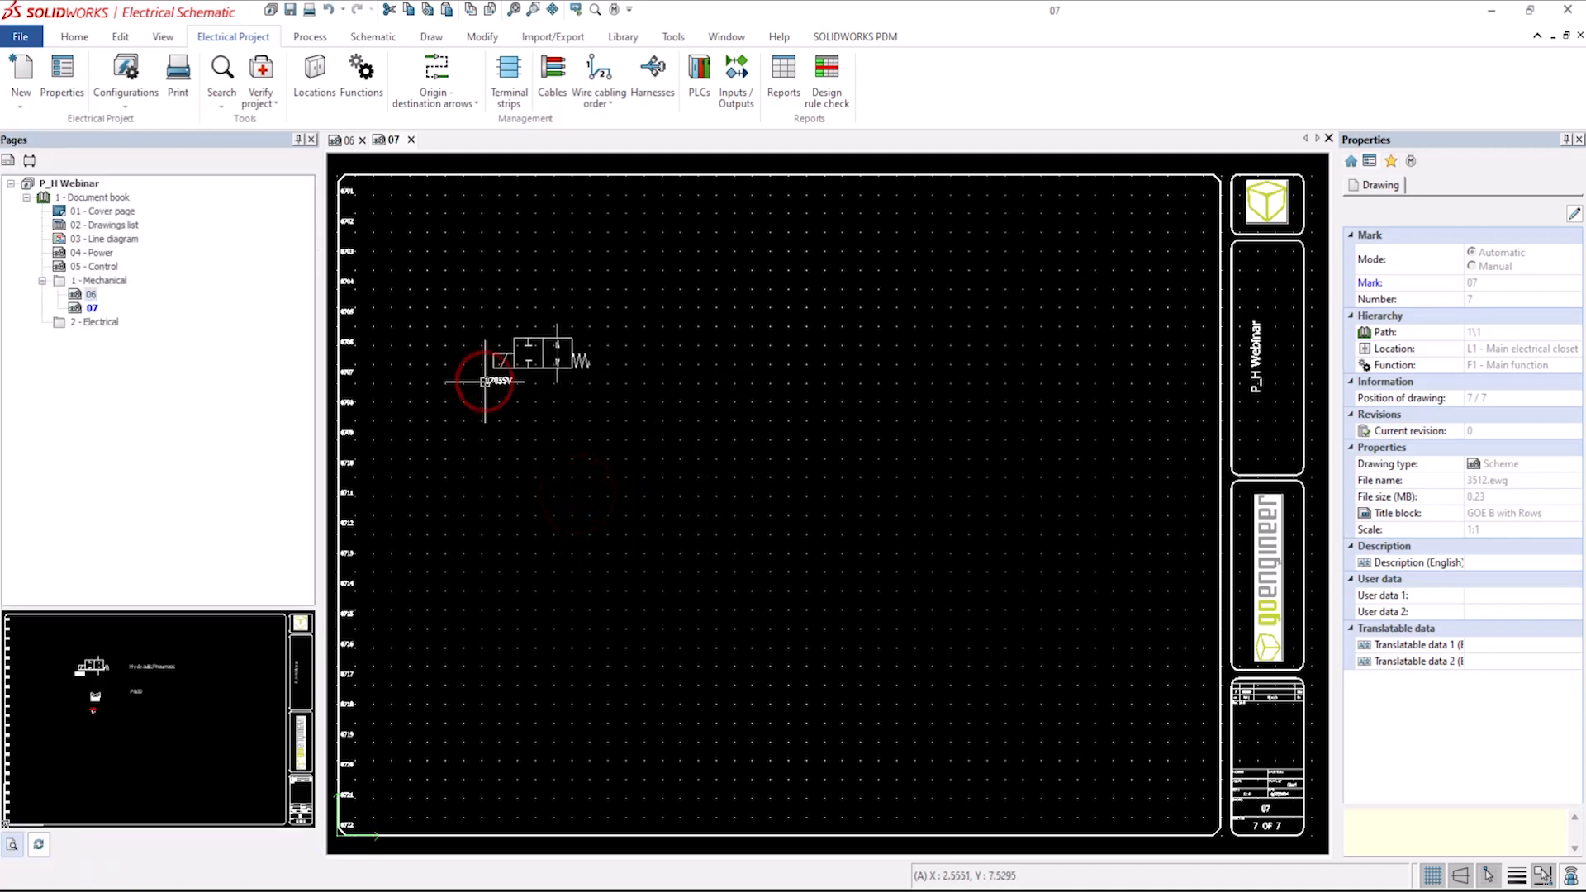
Assign the SMC manufacturer part VHK3-07F-07F-X205 to the pasted valve component through its component properties.
scroll(487, 382, up, 5)
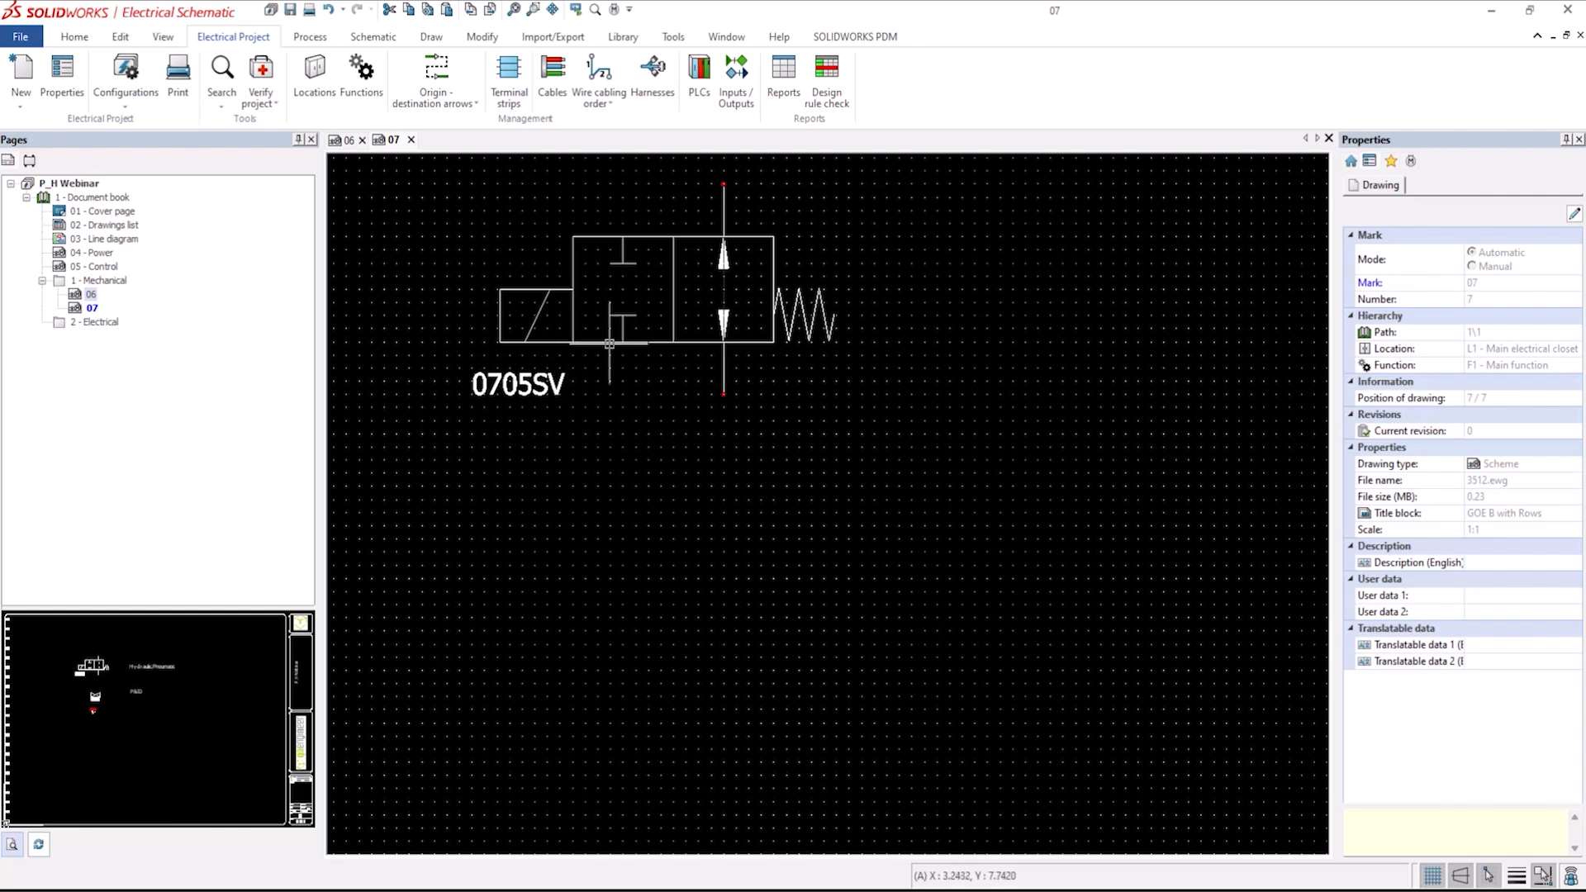
click(610, 344)
right_click(609, 344)
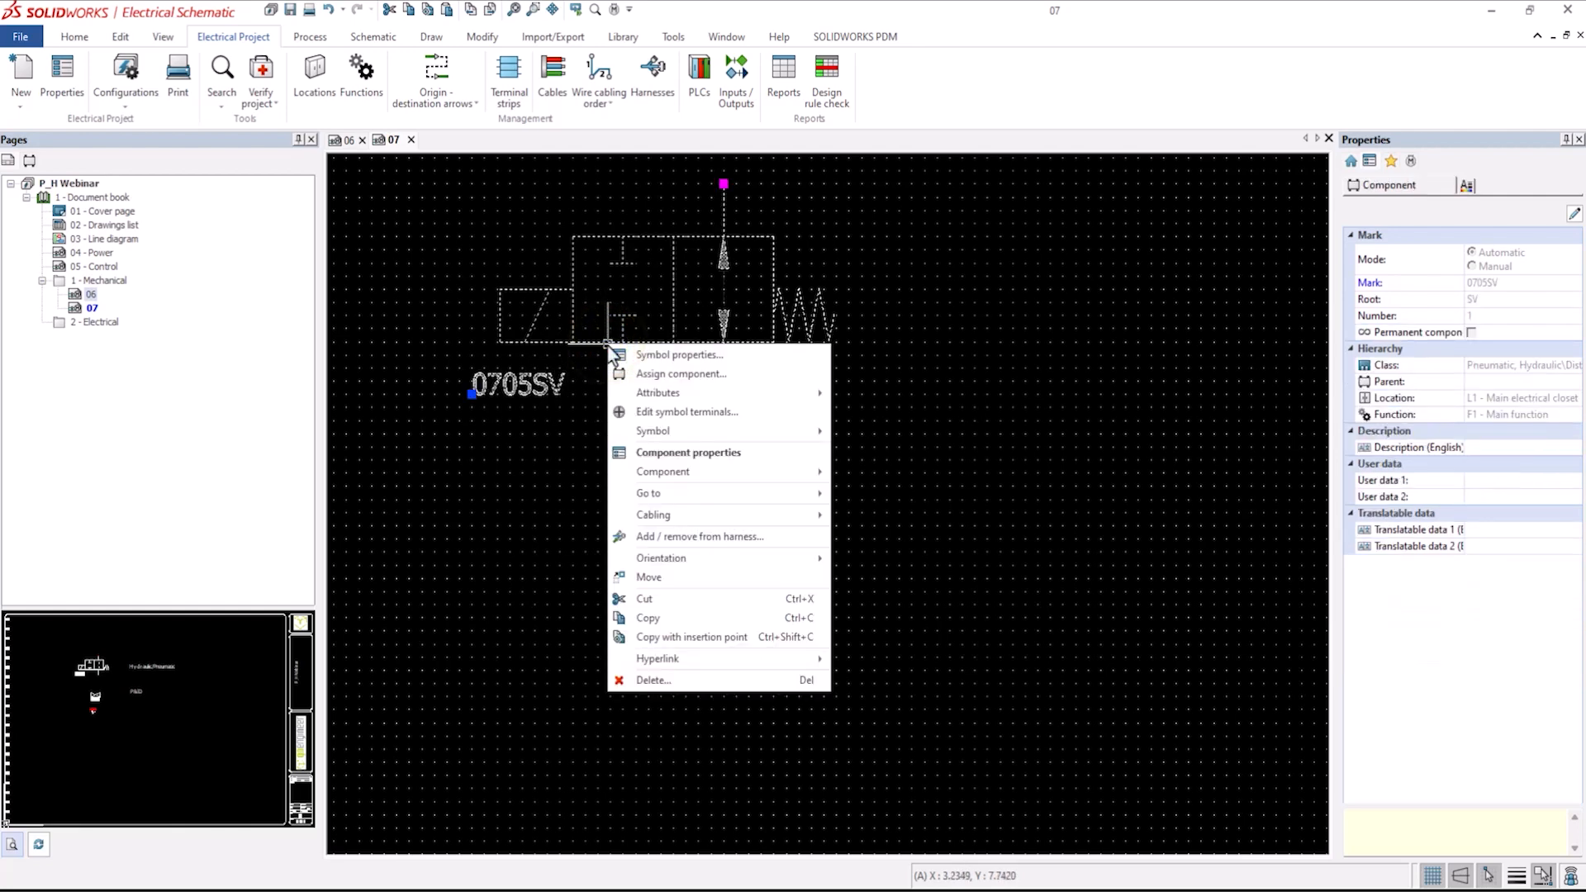
click(659, 455)
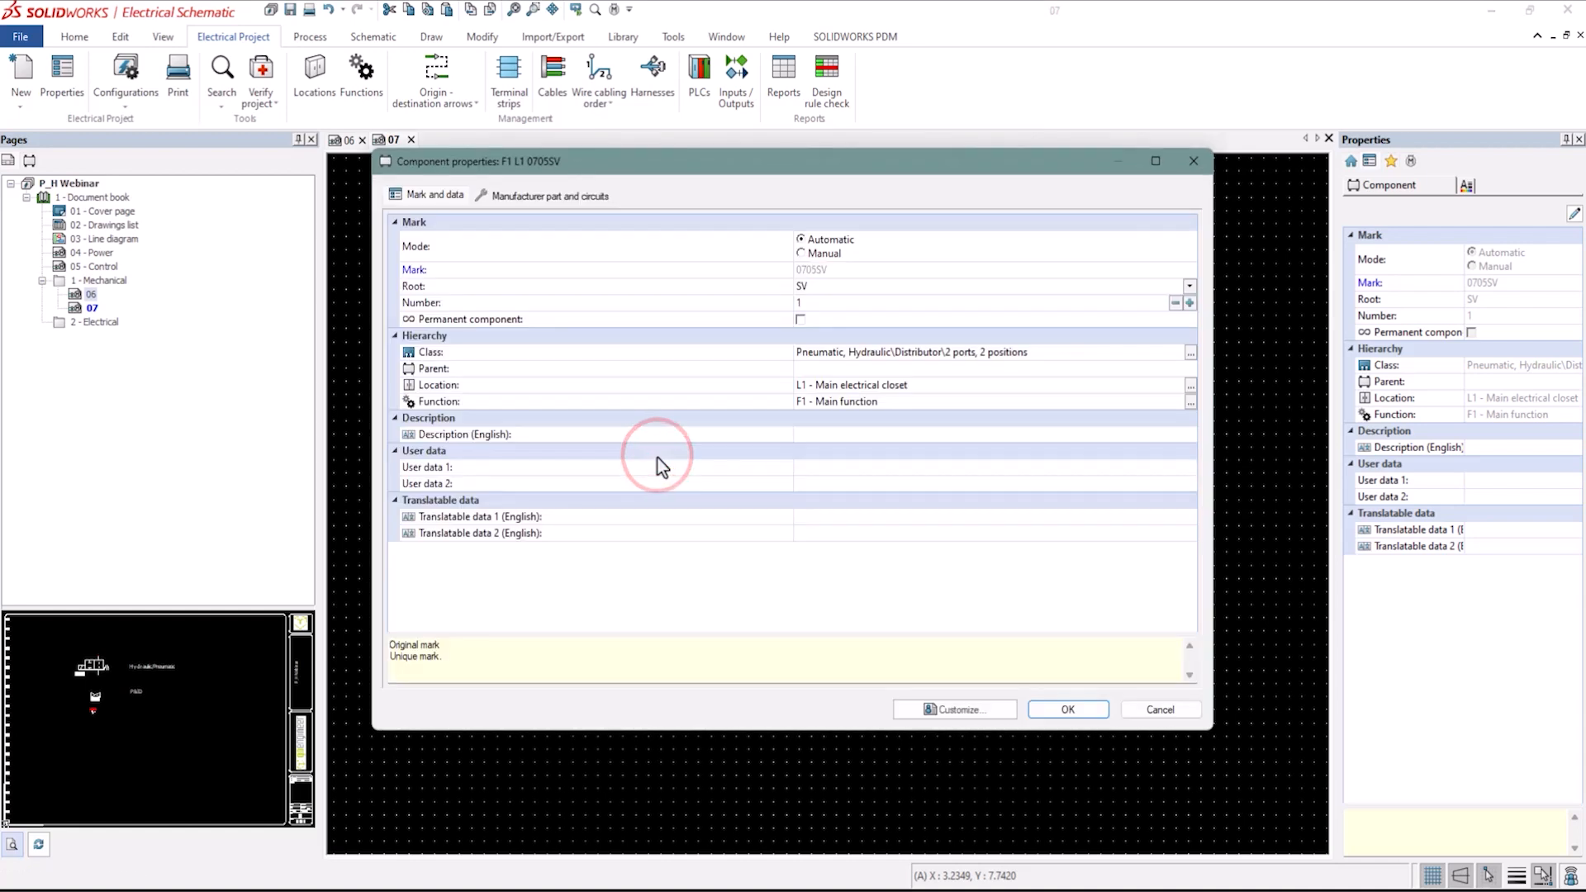
click(547, 197)
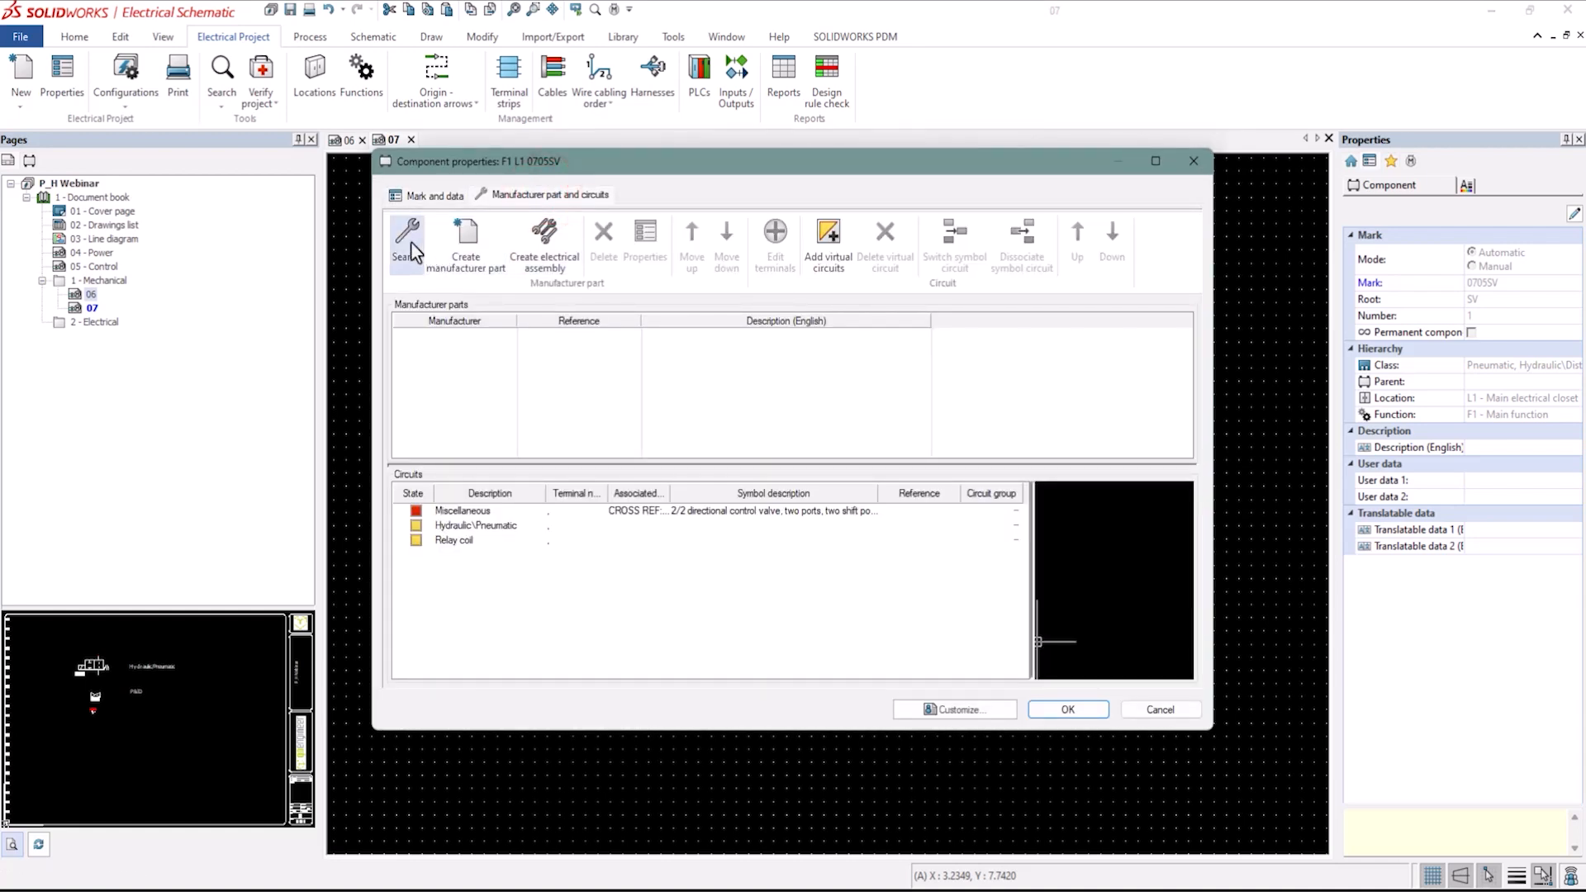
click(408, 239)
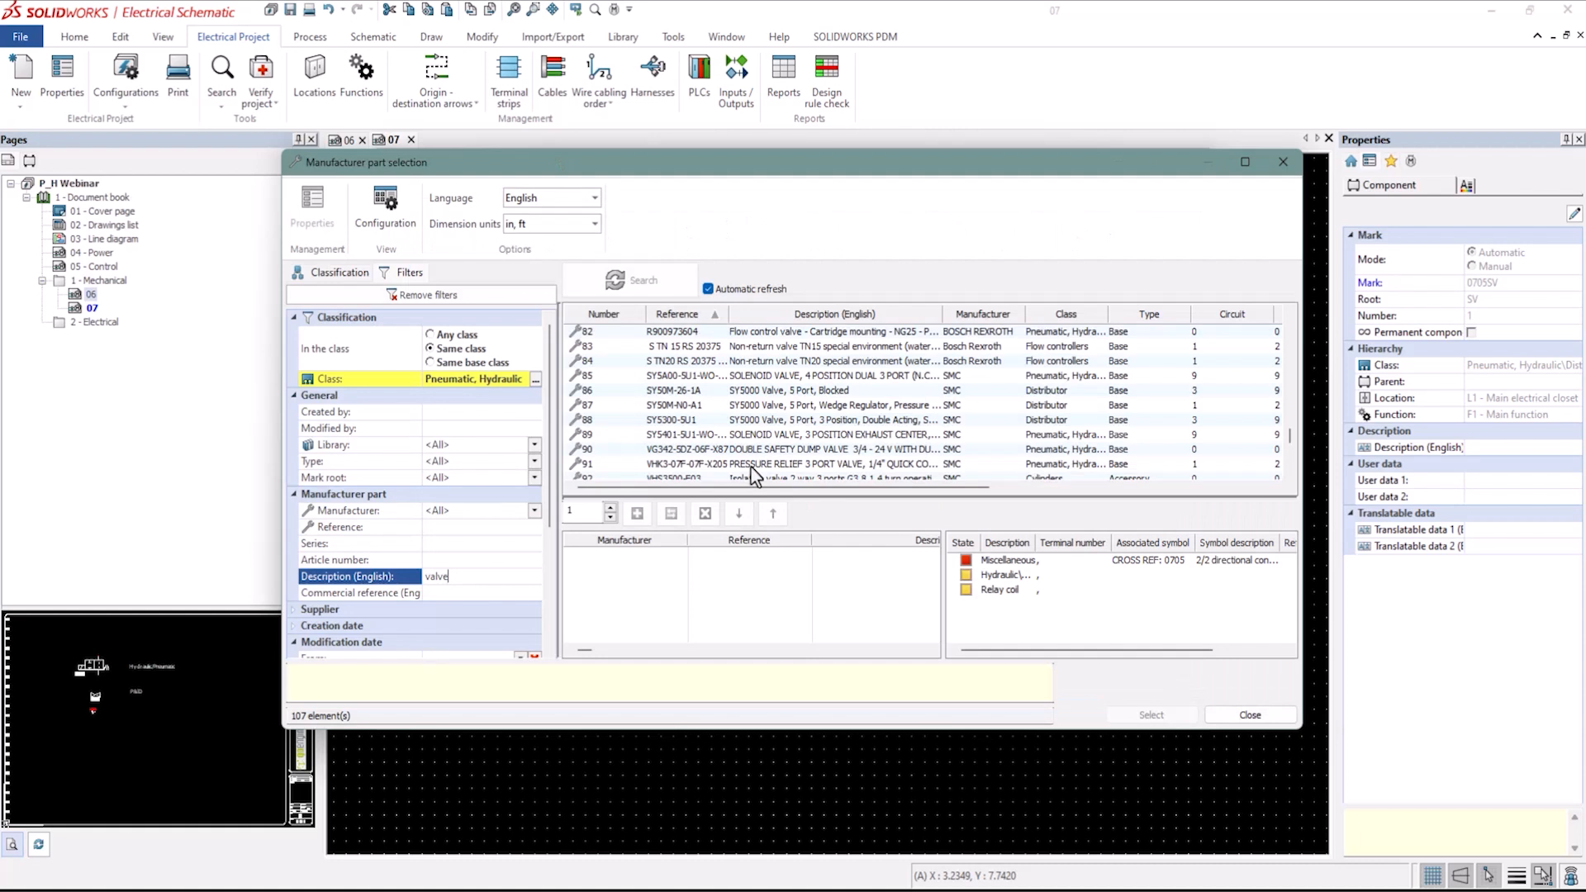
click(752, 464)
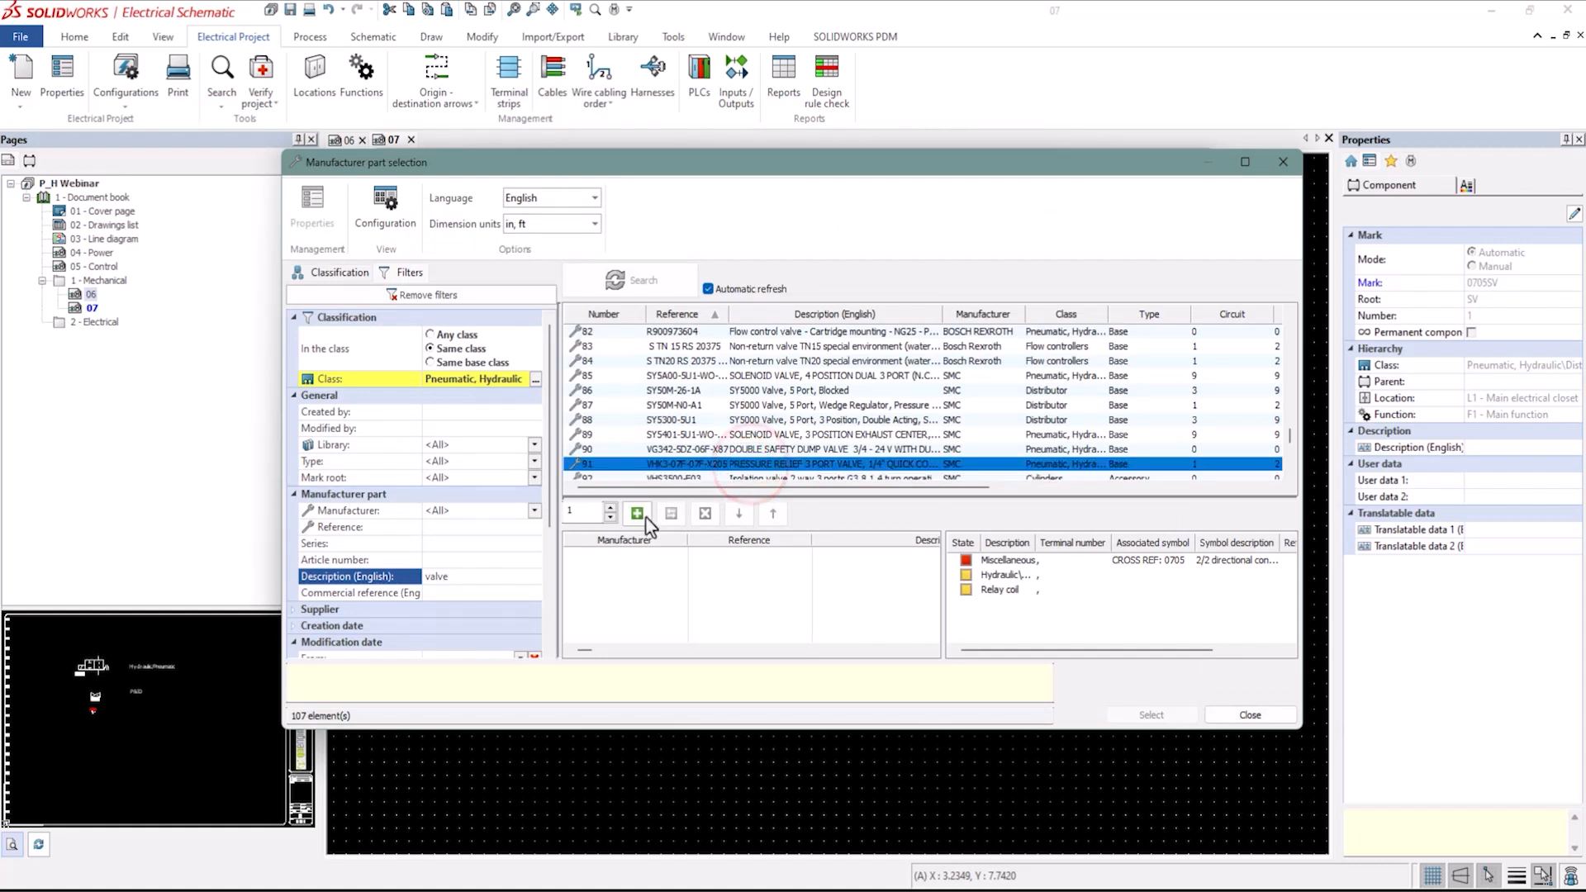
click(637, 514)
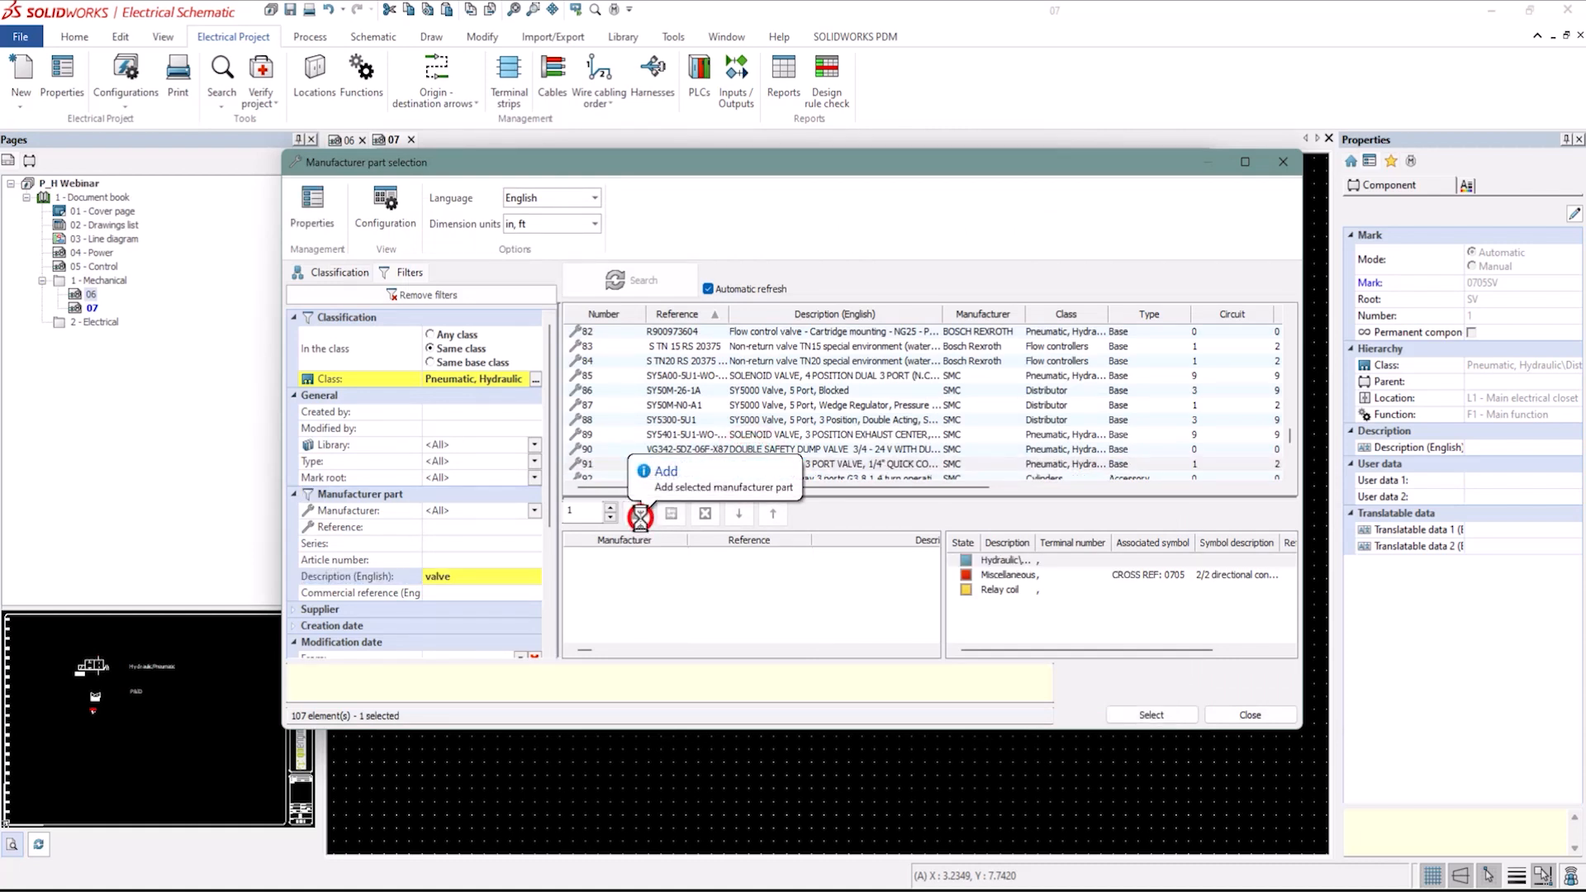
click(1152, 715)
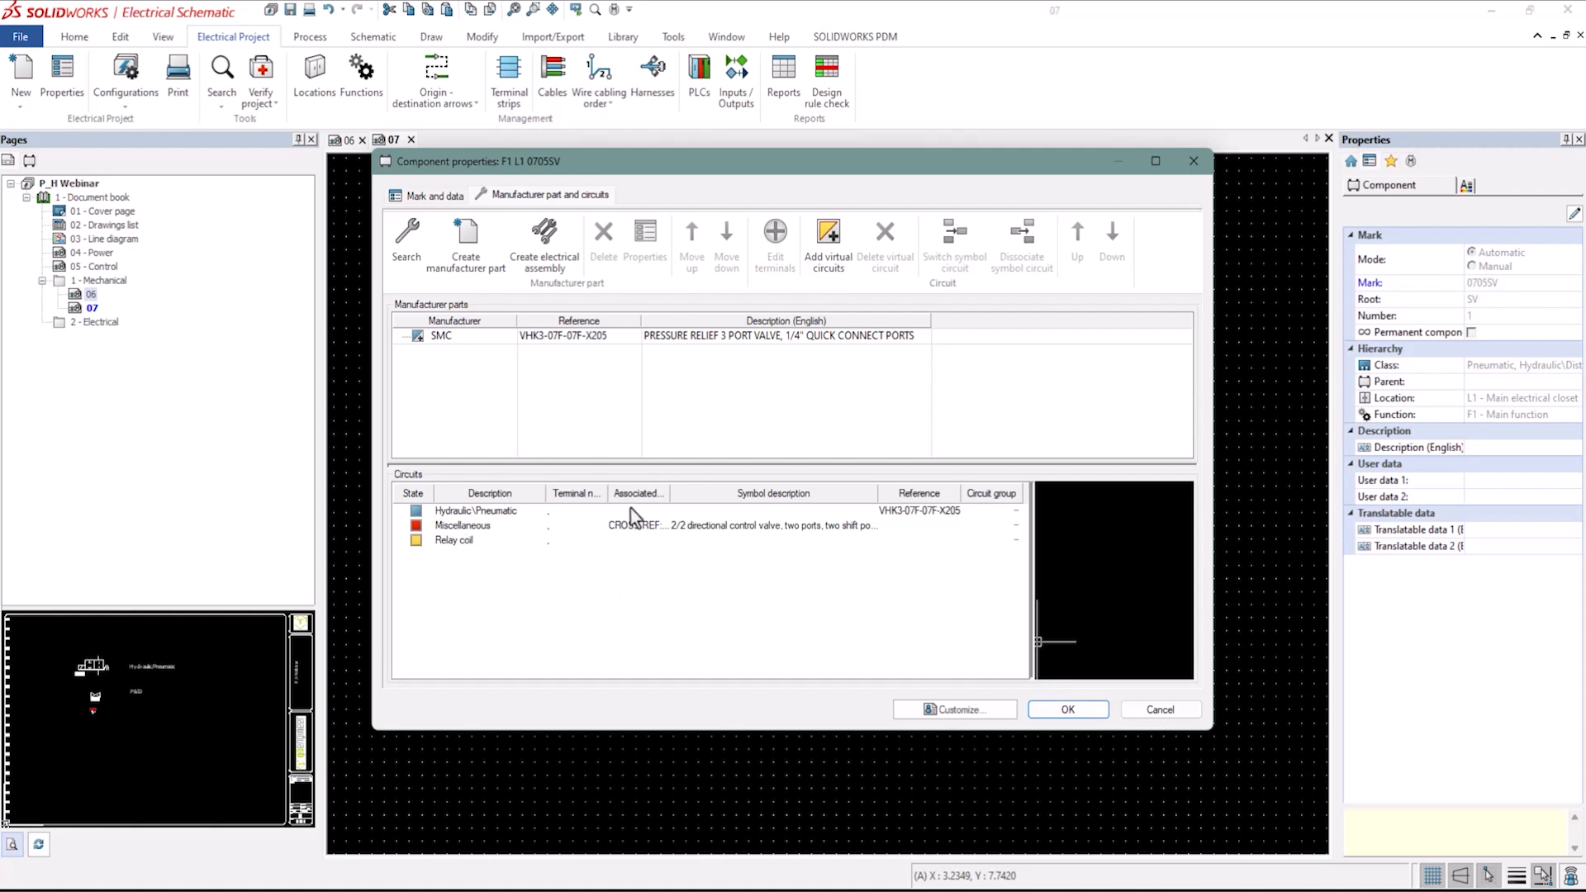
Associate the valve symbol with the part's Hydraulic\Pneumatic circuit, accept the different circuit type, and confirm the properties.
double_click(672, 495)
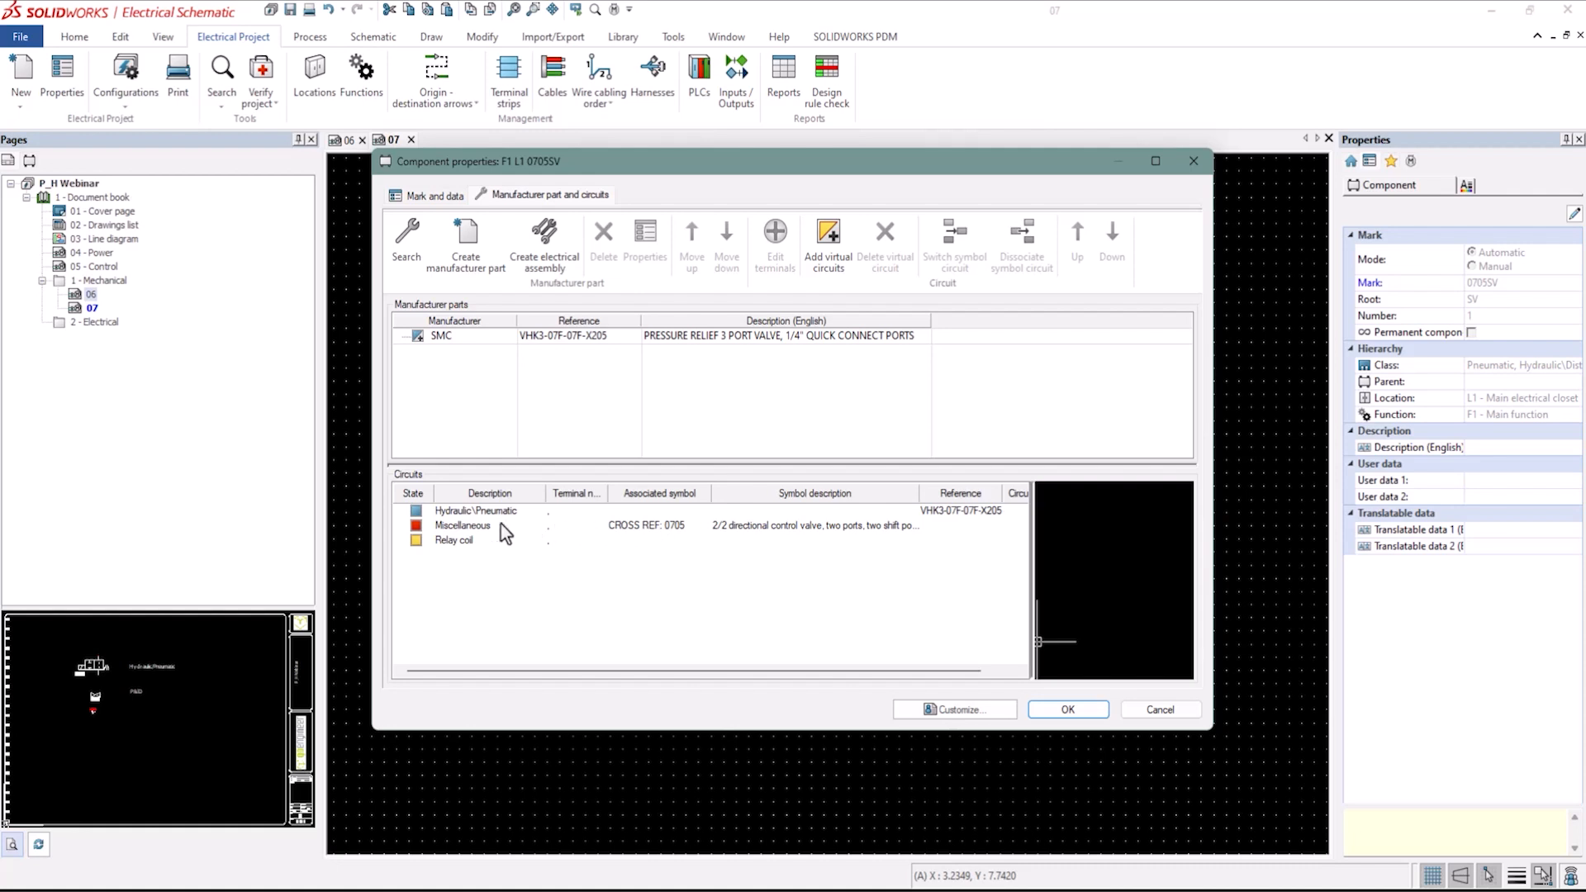
click(460, 514)
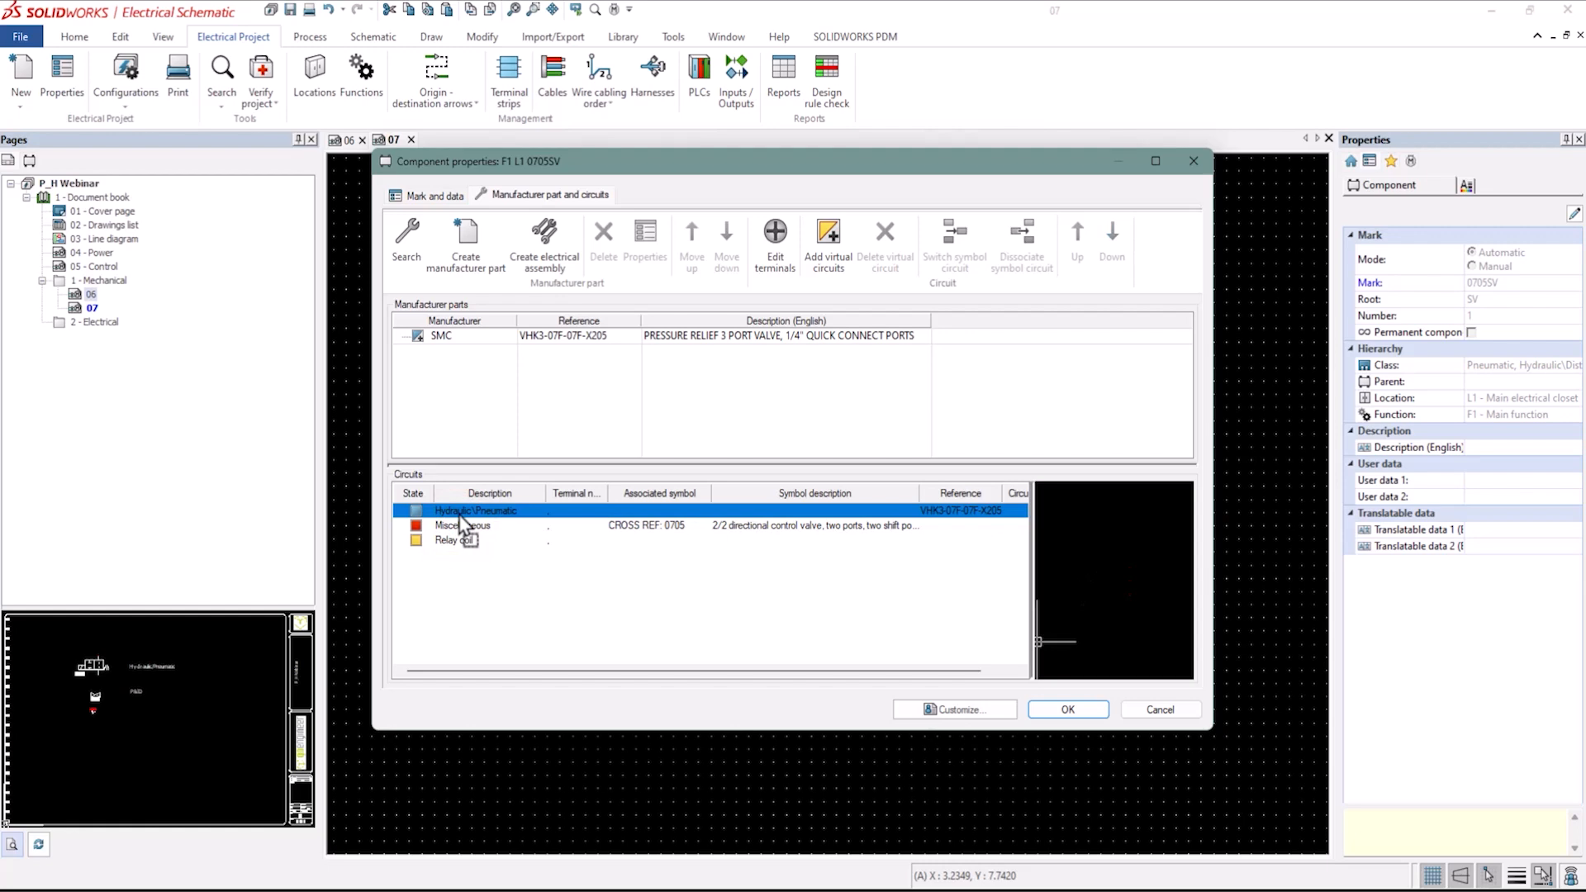
drag(460, 518, 460, 521)
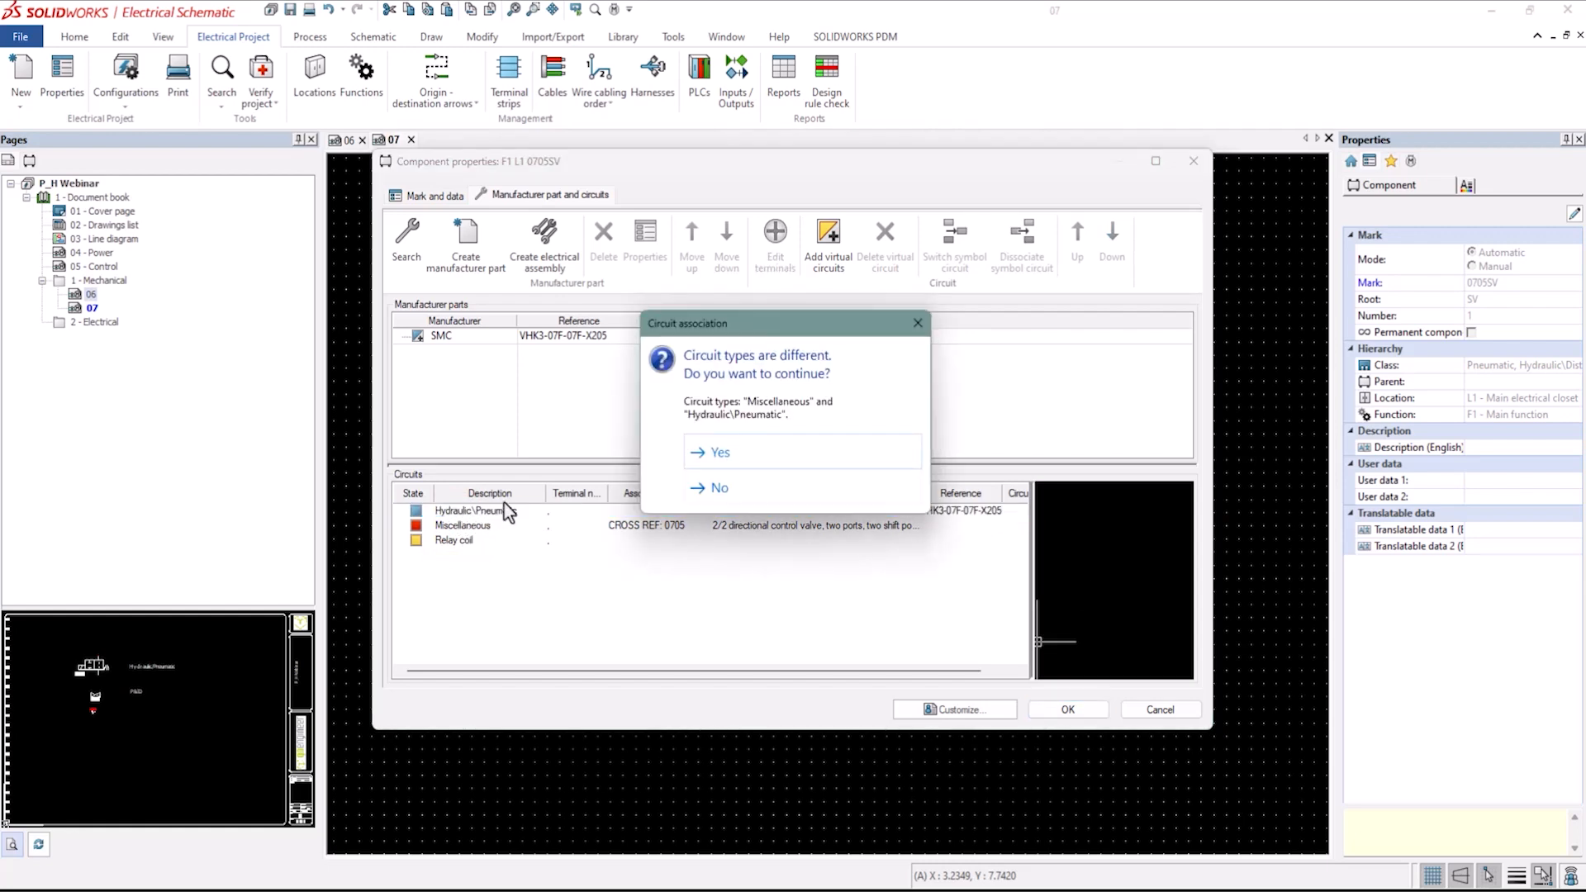
click(721, 454)
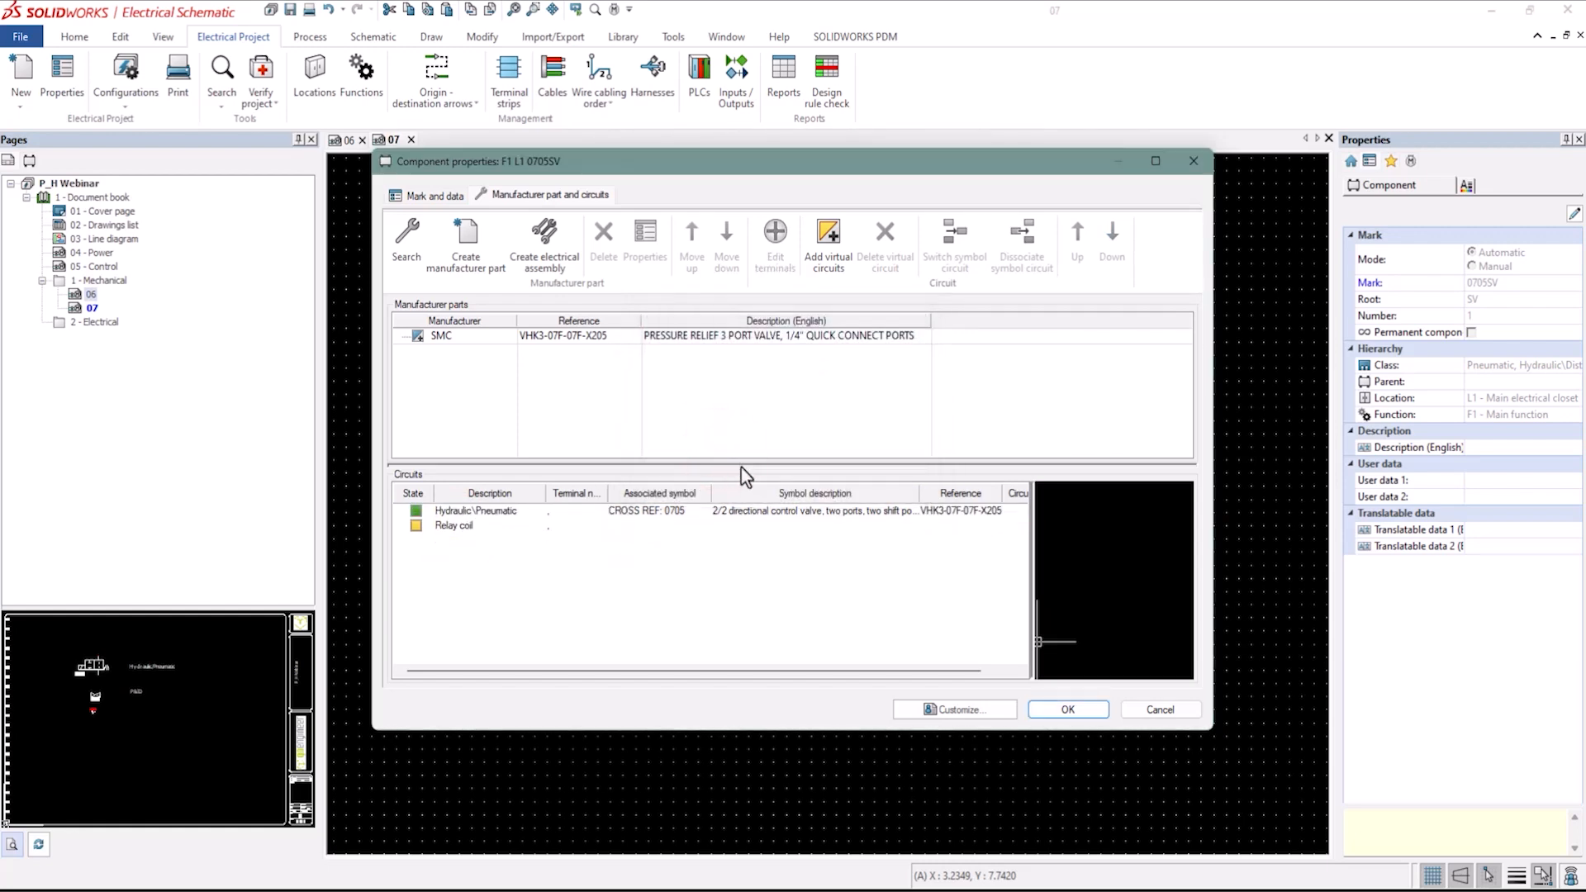
click(1070, 711)
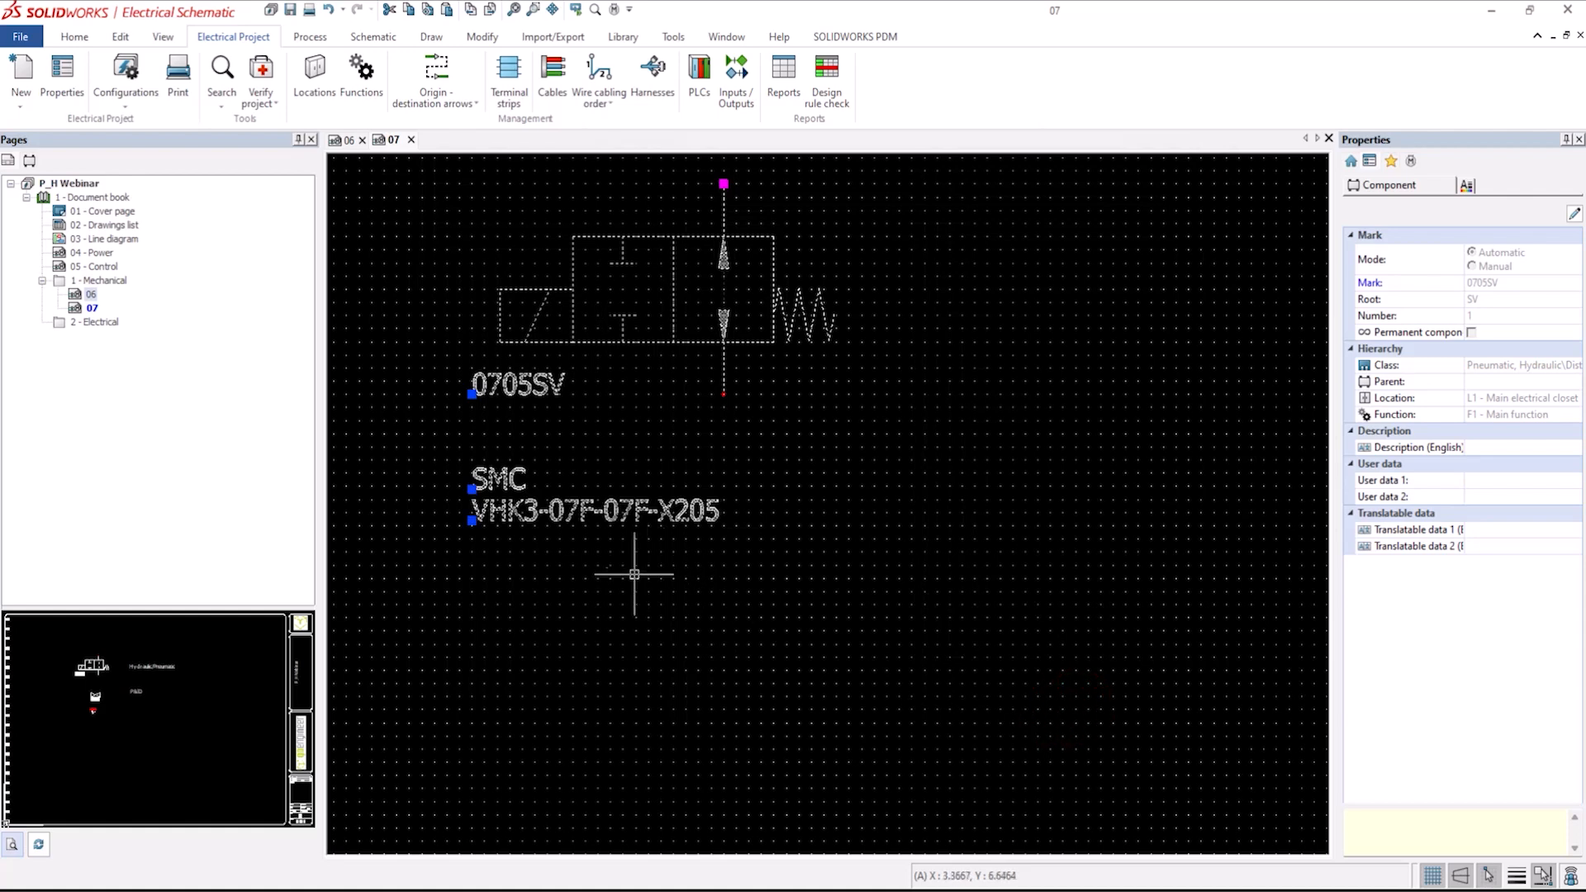
scroll(600, 591, down, 1)
click(850, 483)
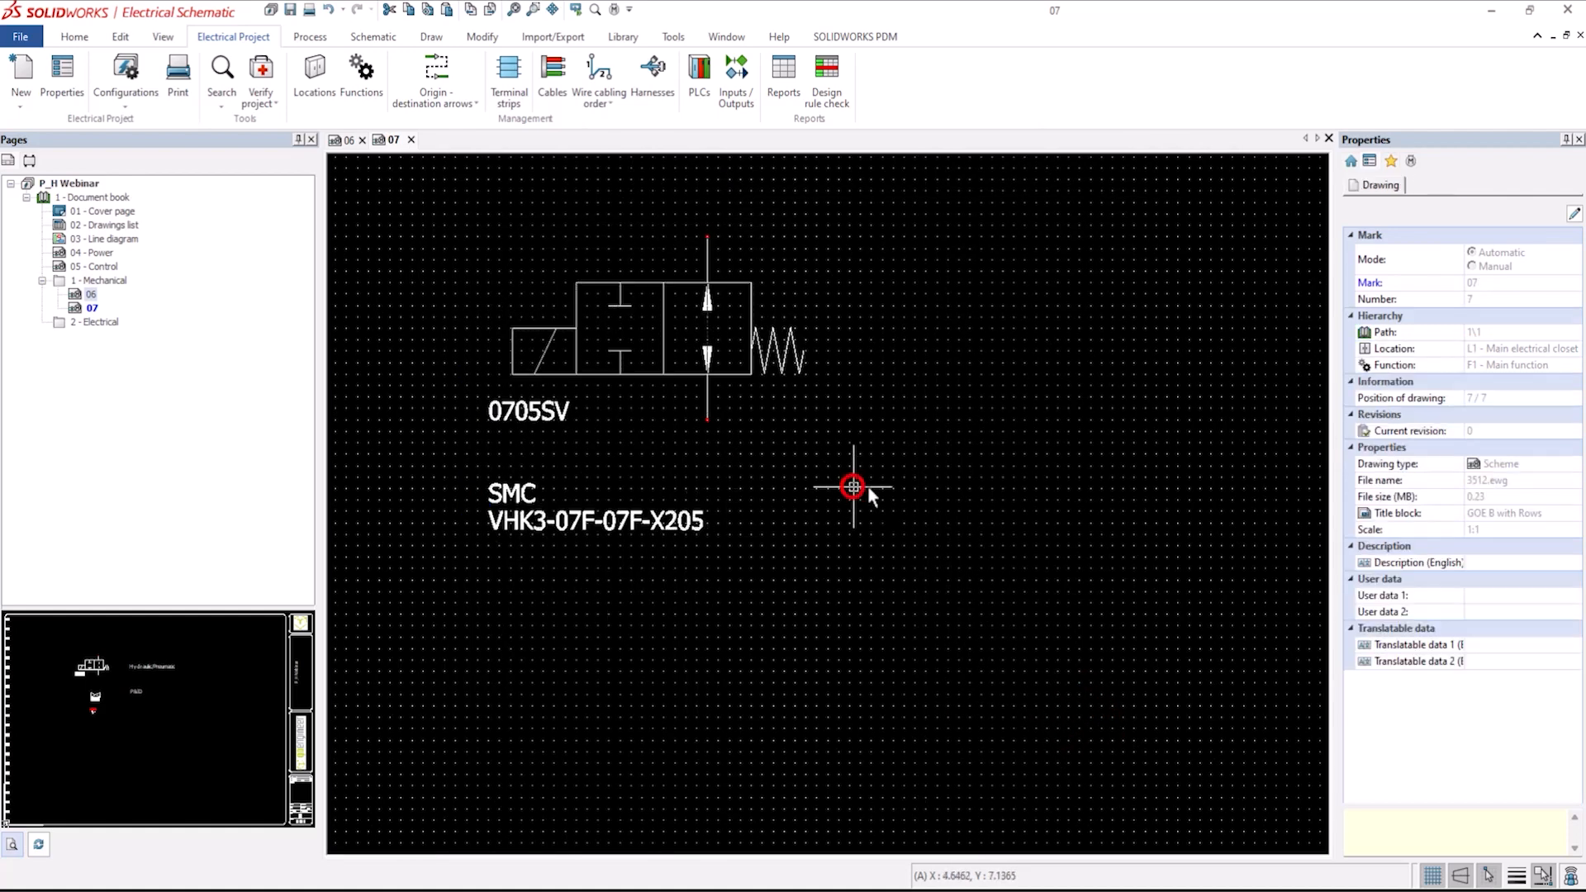
scroll(912, 504, down, 1)
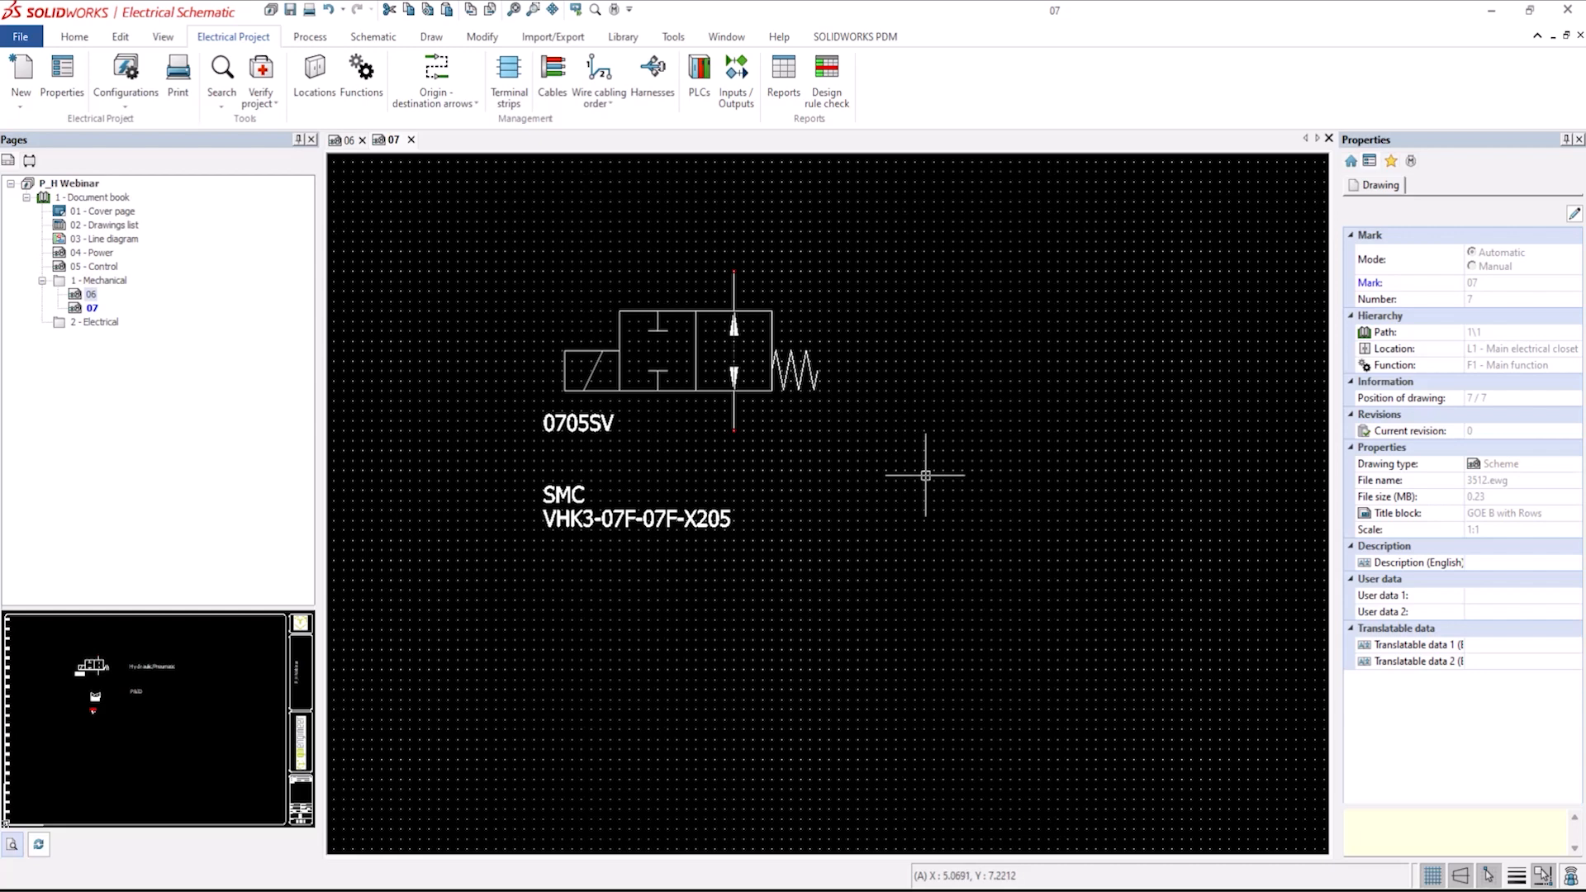
scroll(850, 602, down, 1)
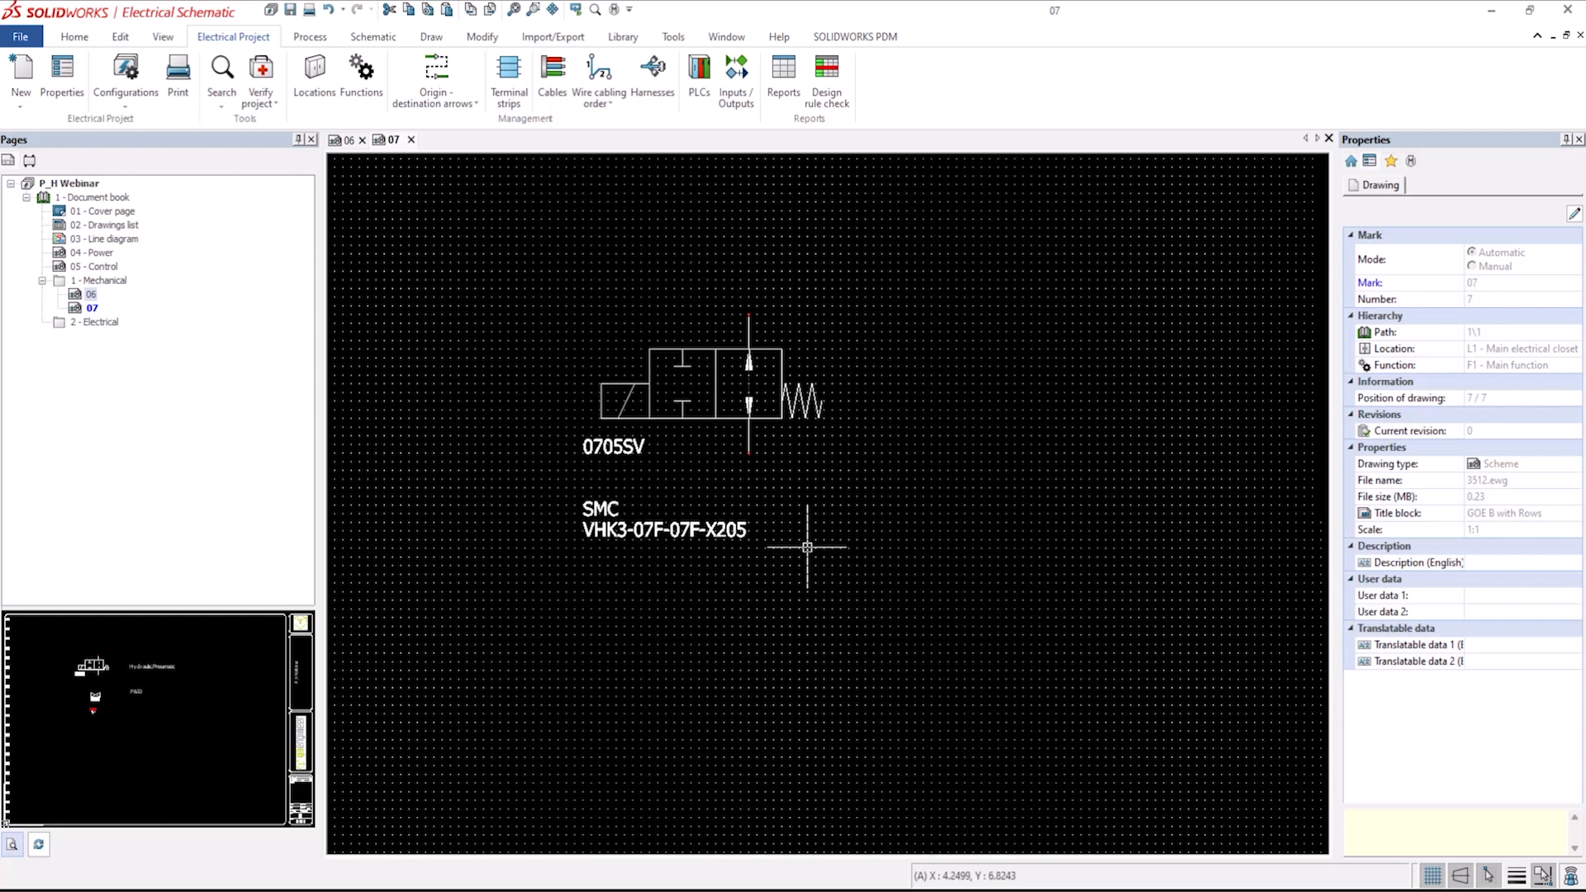
click(687, 468)
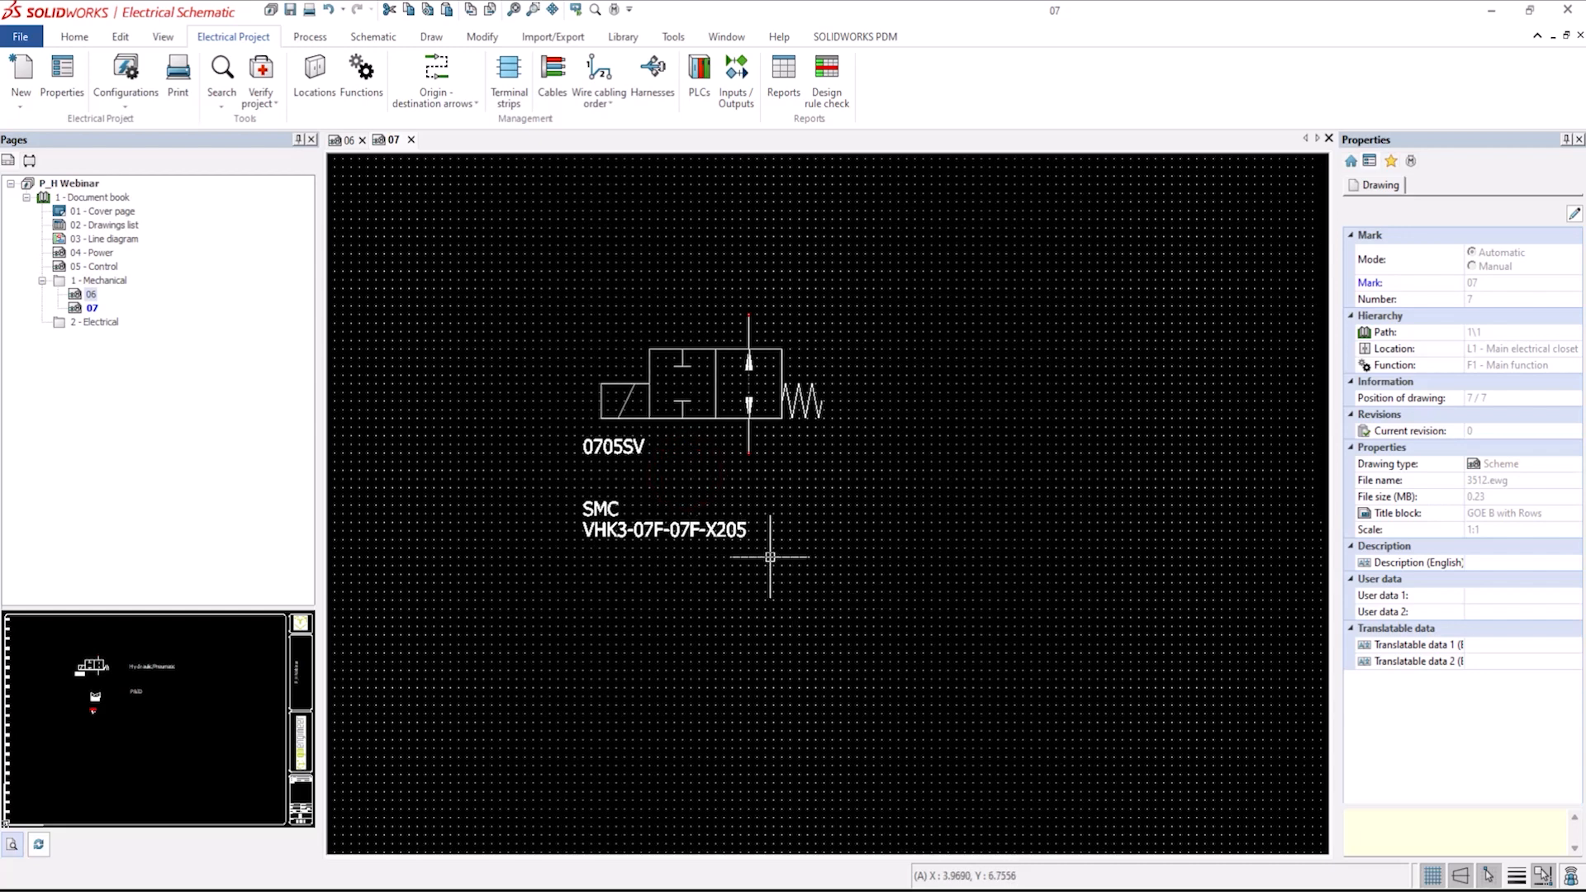
scroll(770, 556, down, 1)
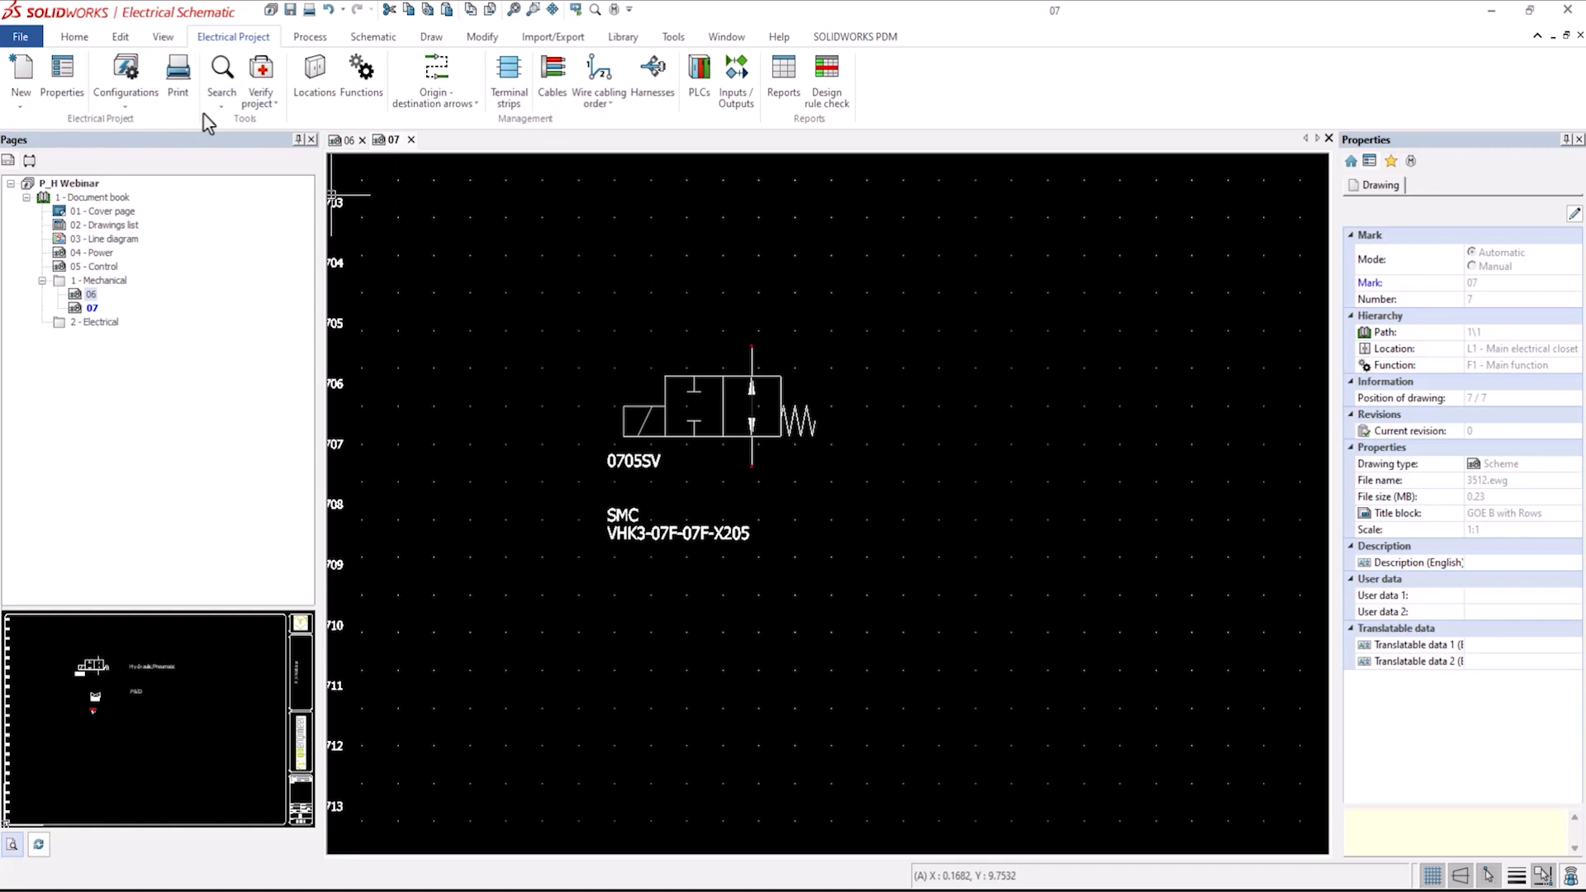
Draw a single wire in the pneumatic 1/4" Tube style from the valve's upper port, up, across to the right and down.
click(374, 36)
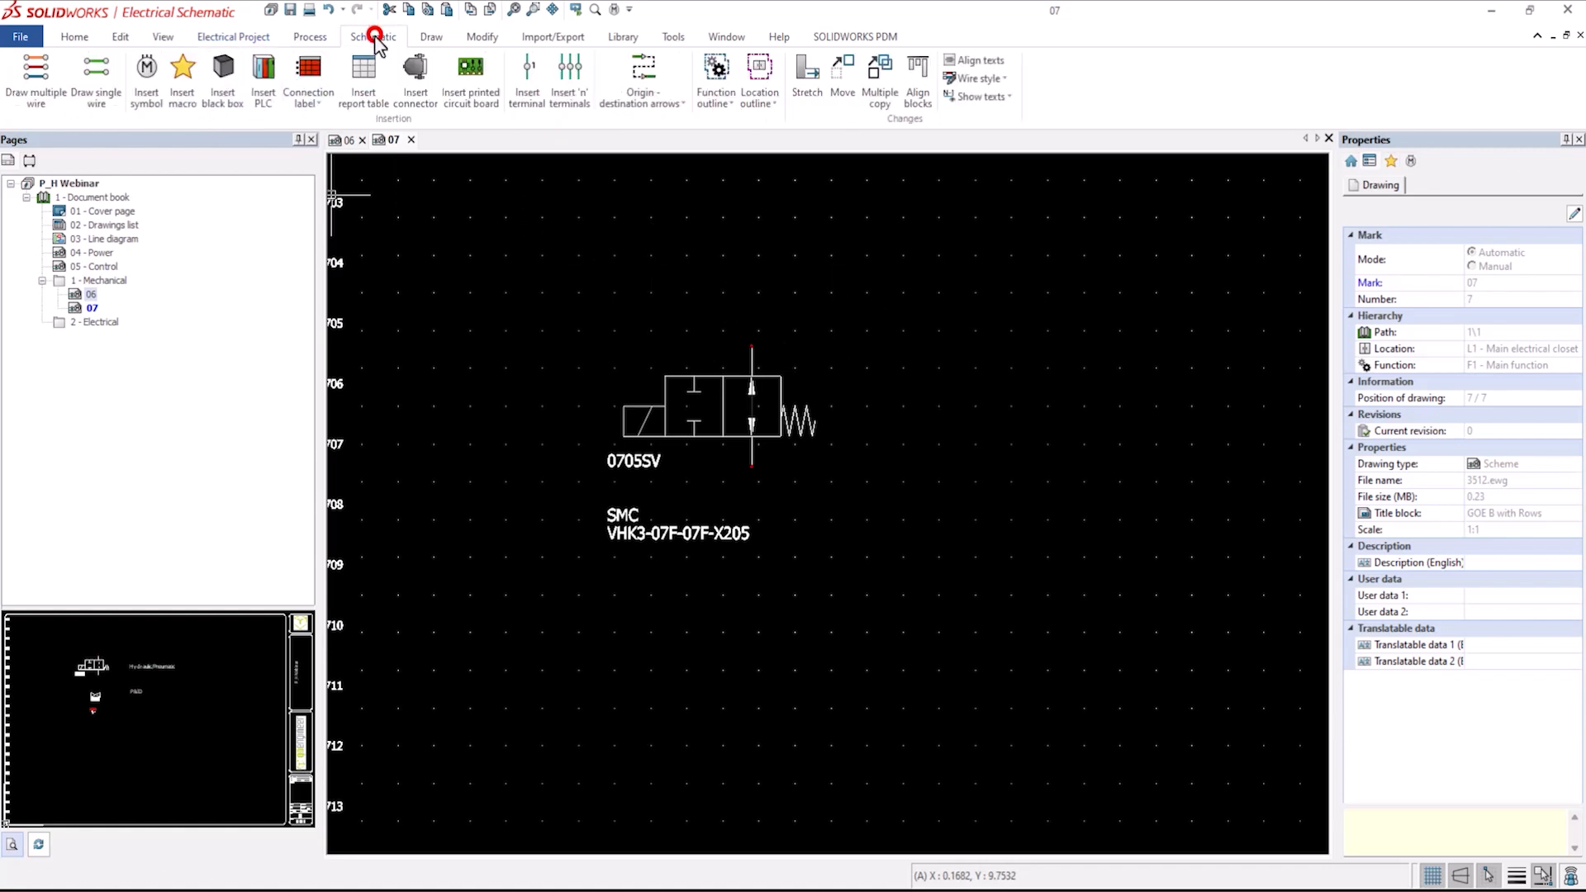
click(95, 87)
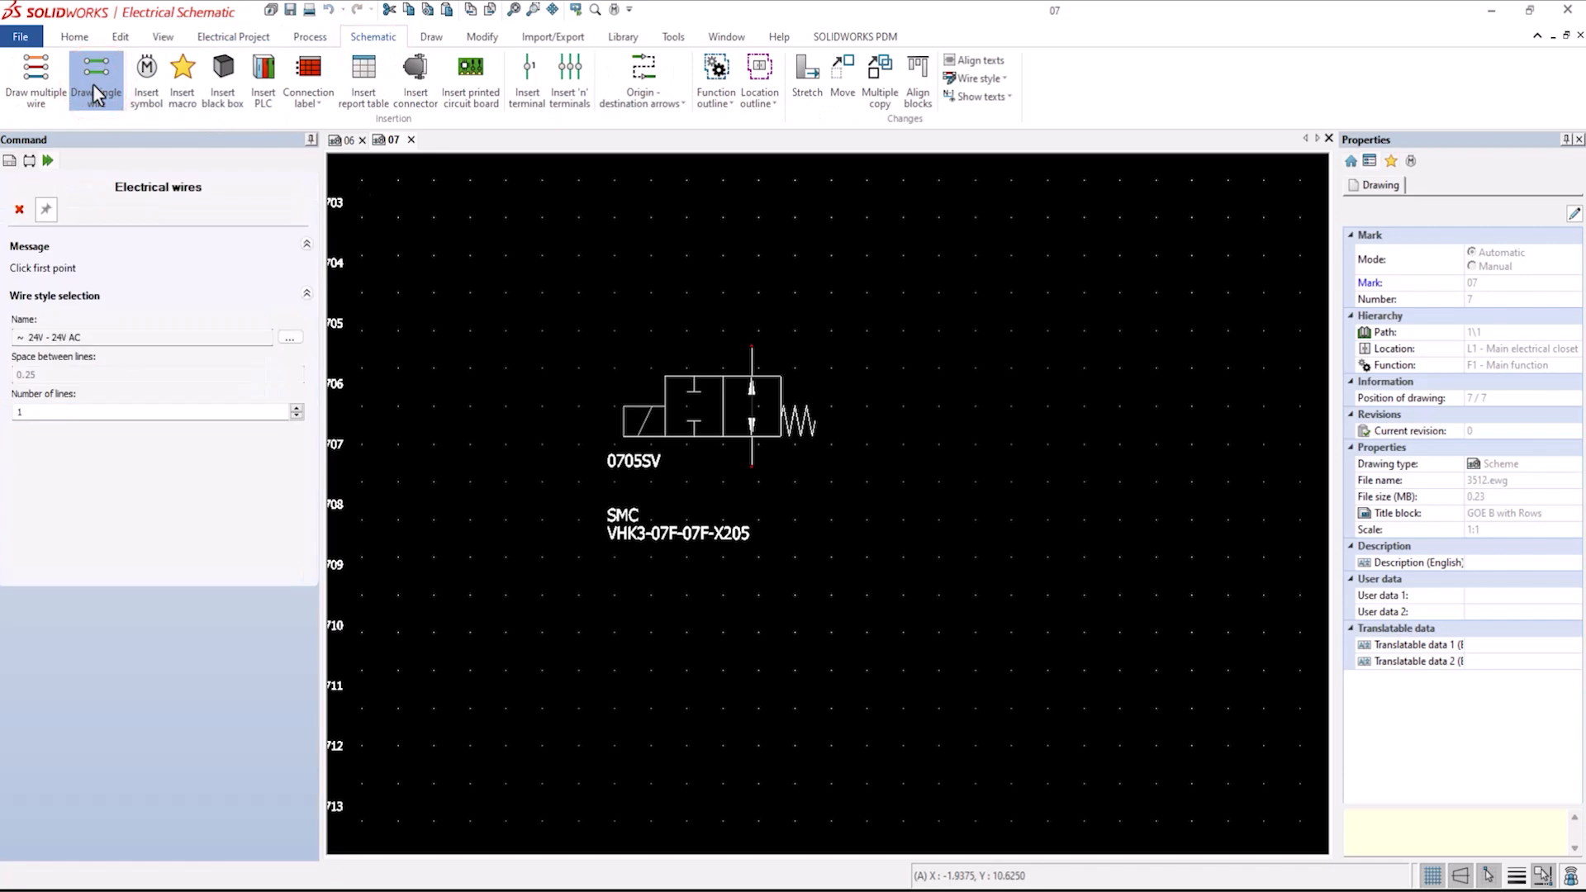
click(290, 337)
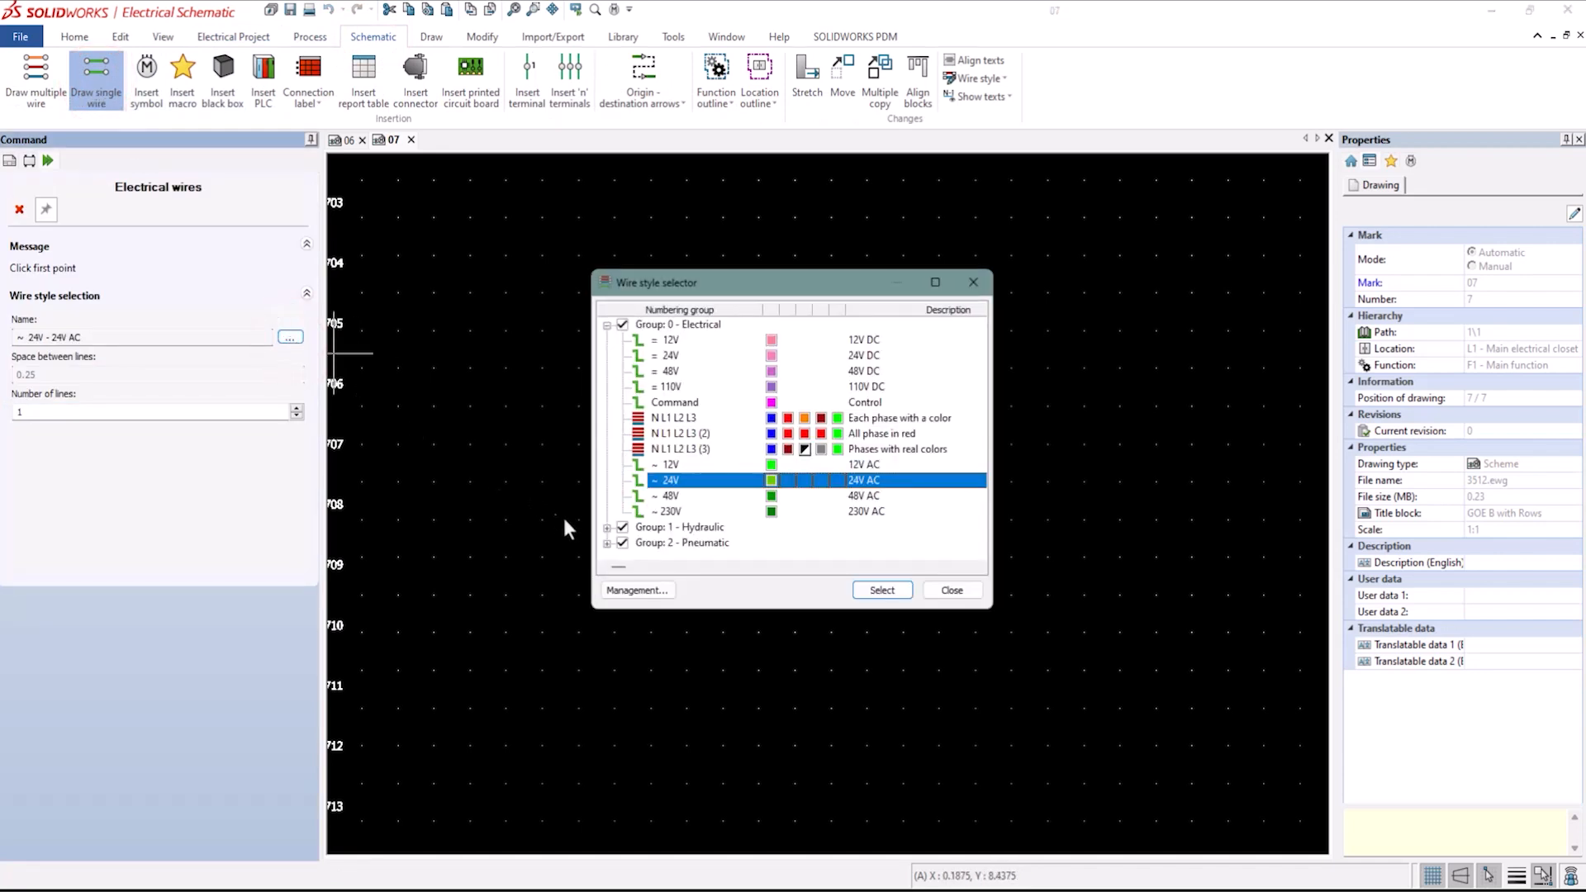
click(608, 544)
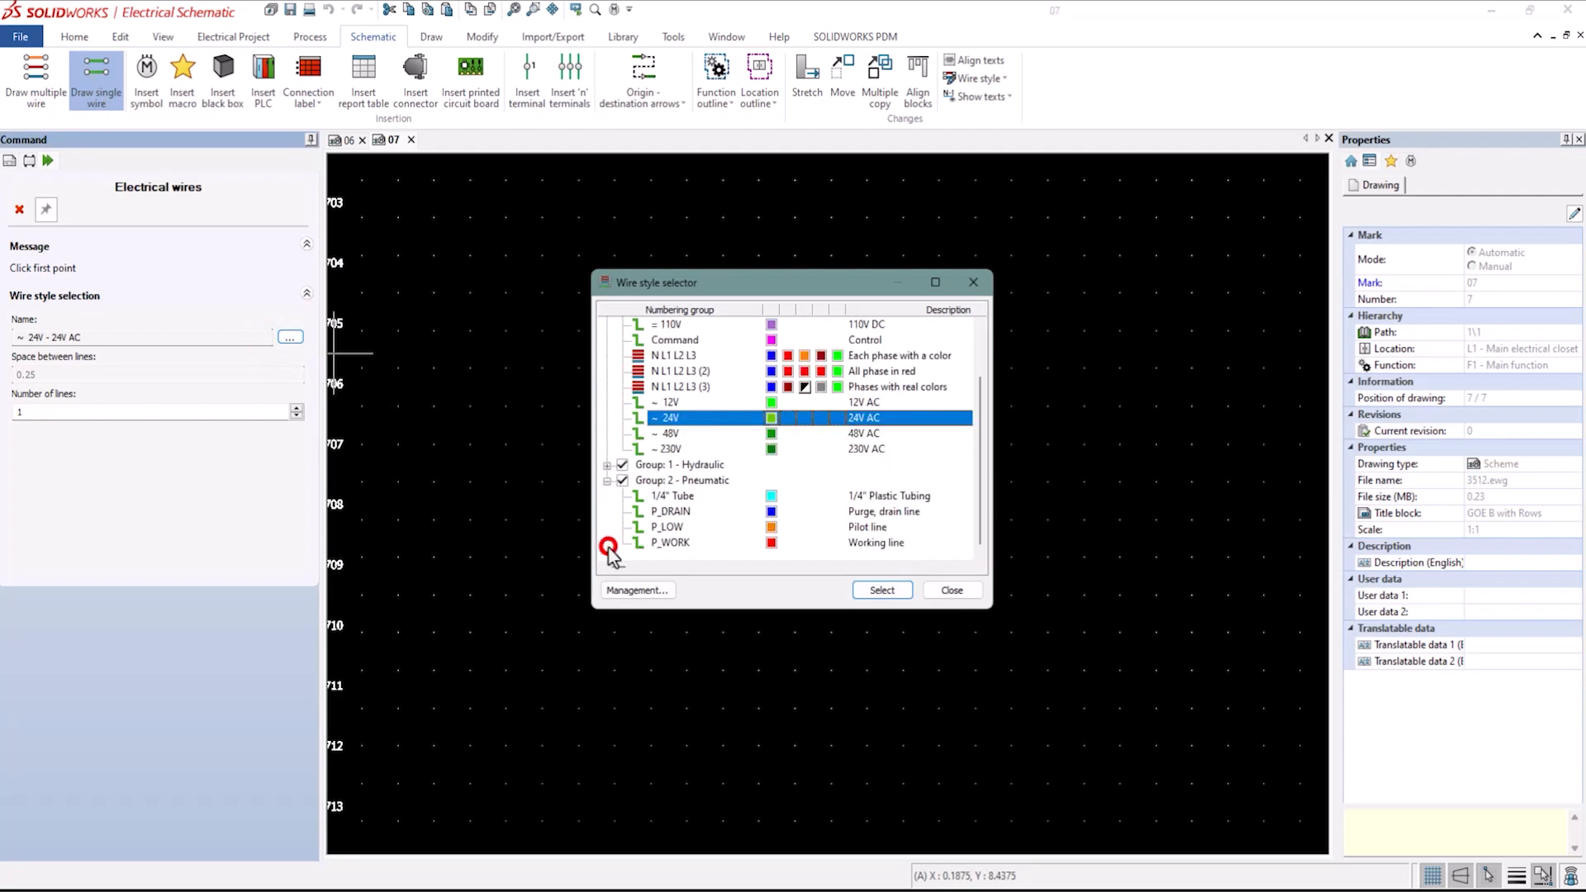
click(680, 496)
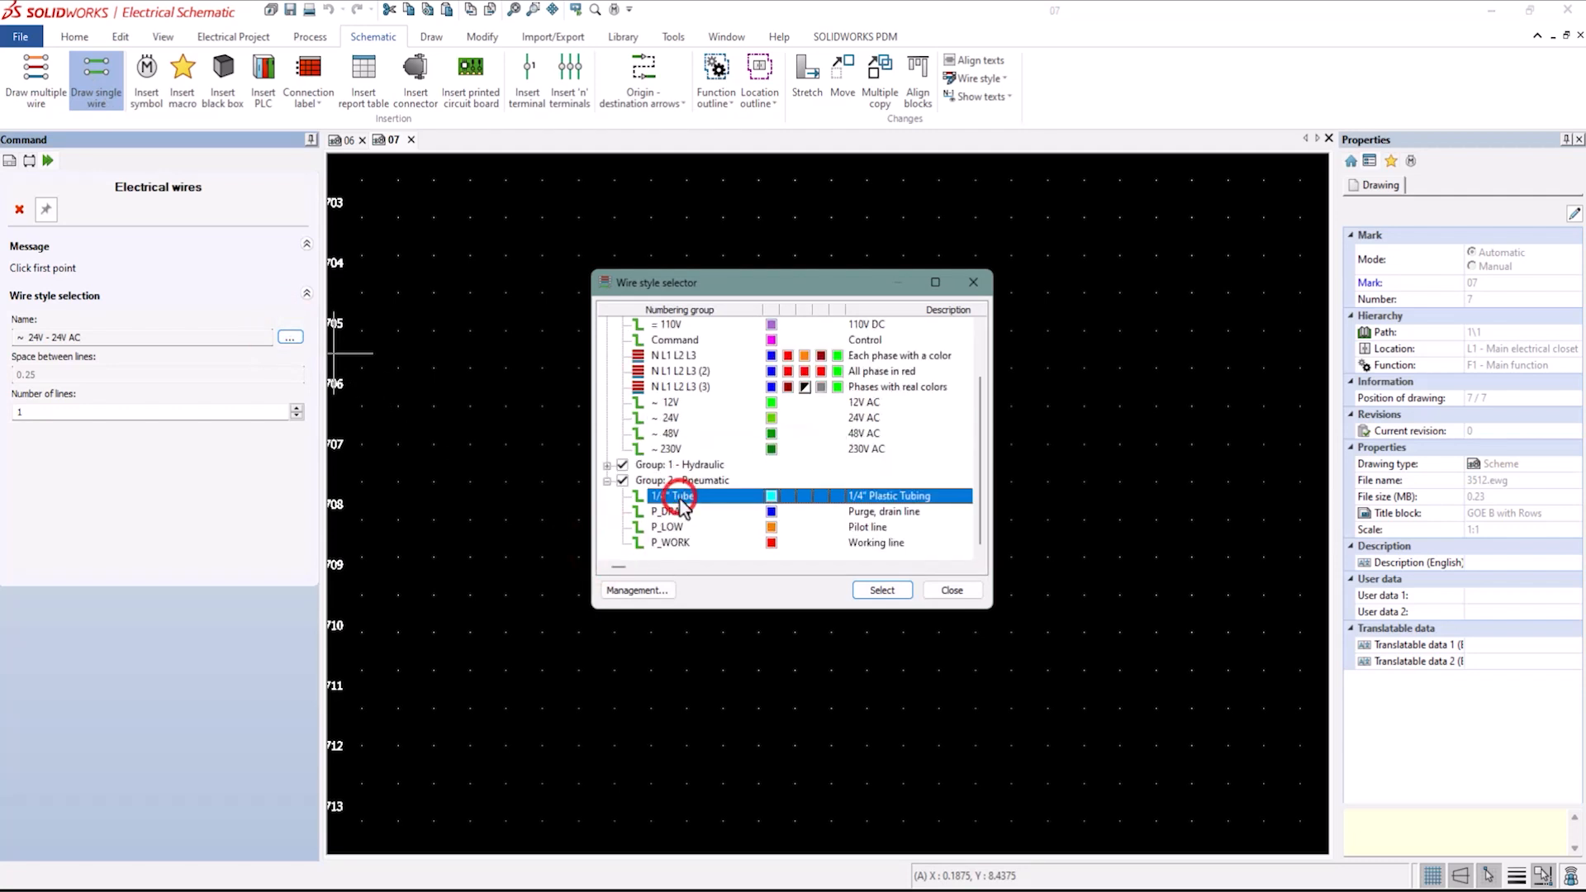
click(882, 592)
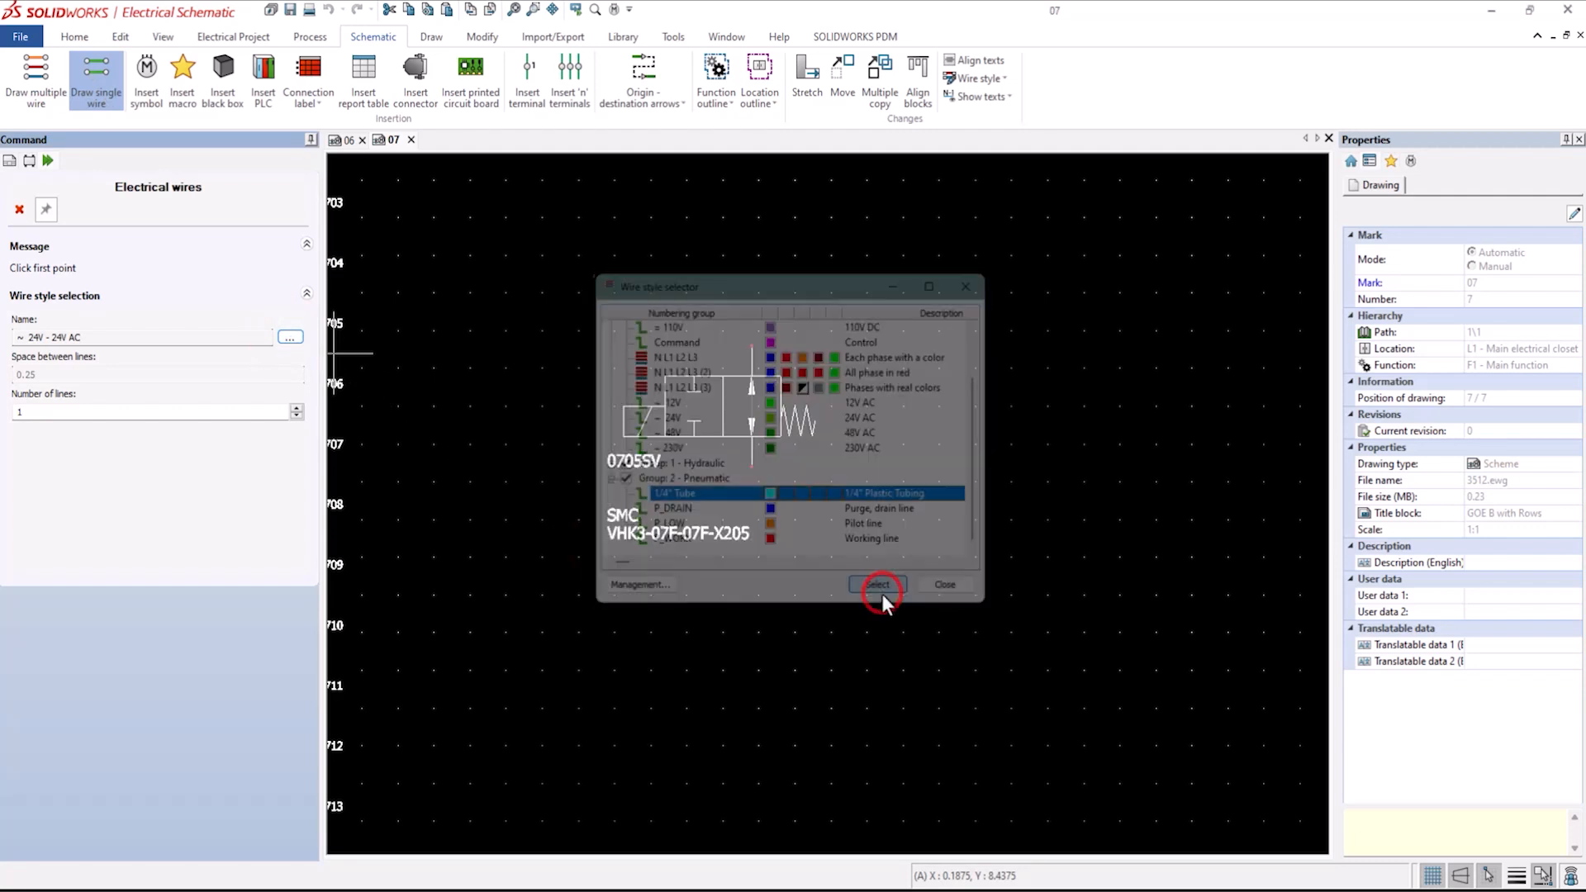
click(752, 347)
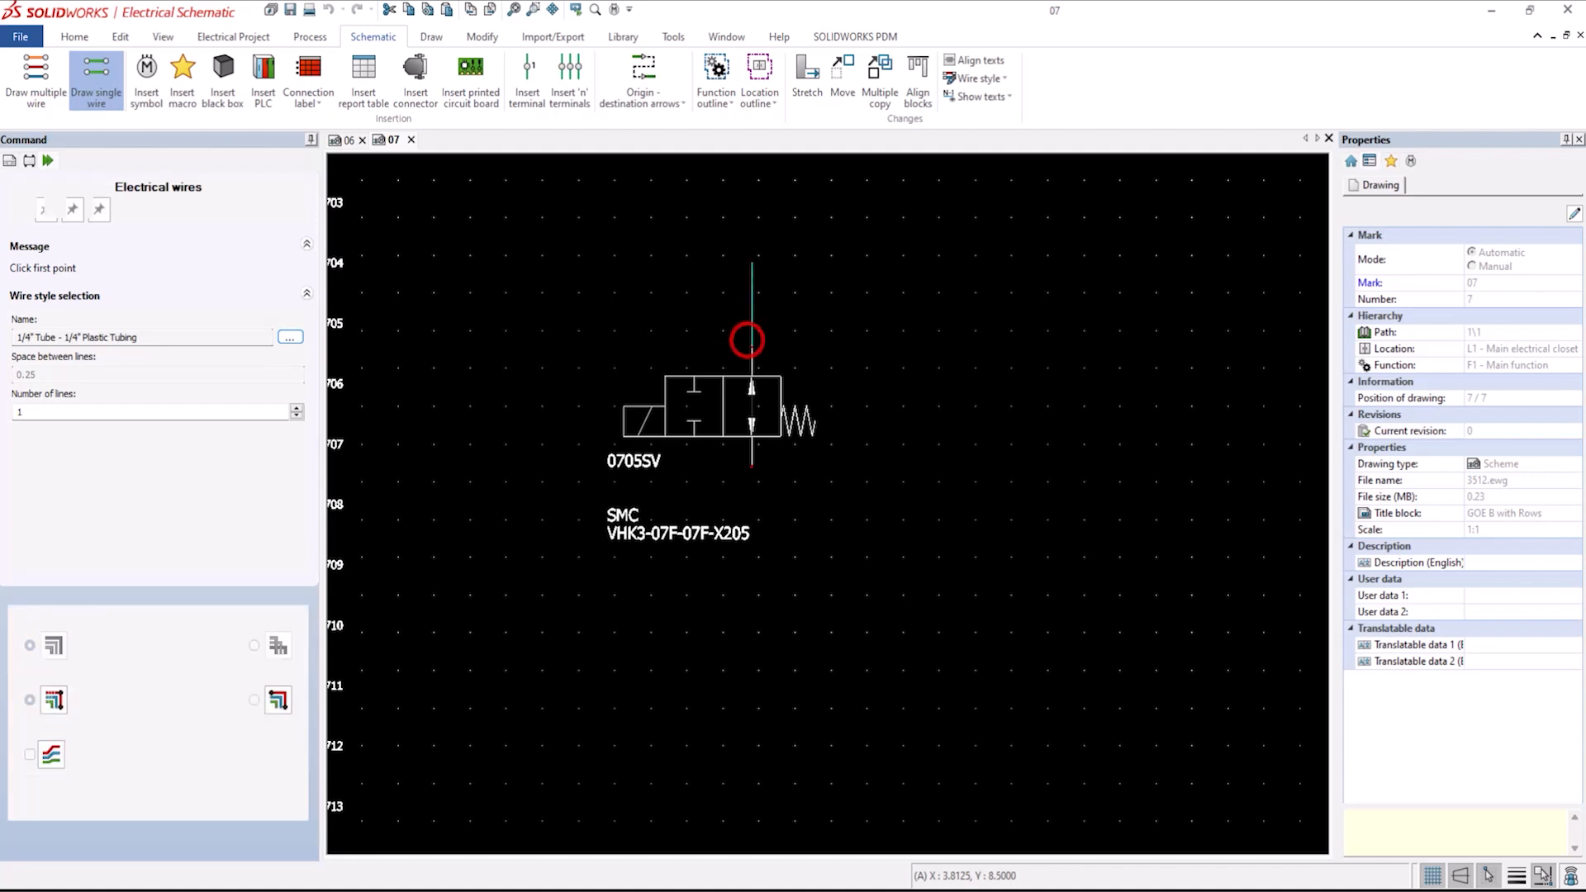
click(1055, 265)
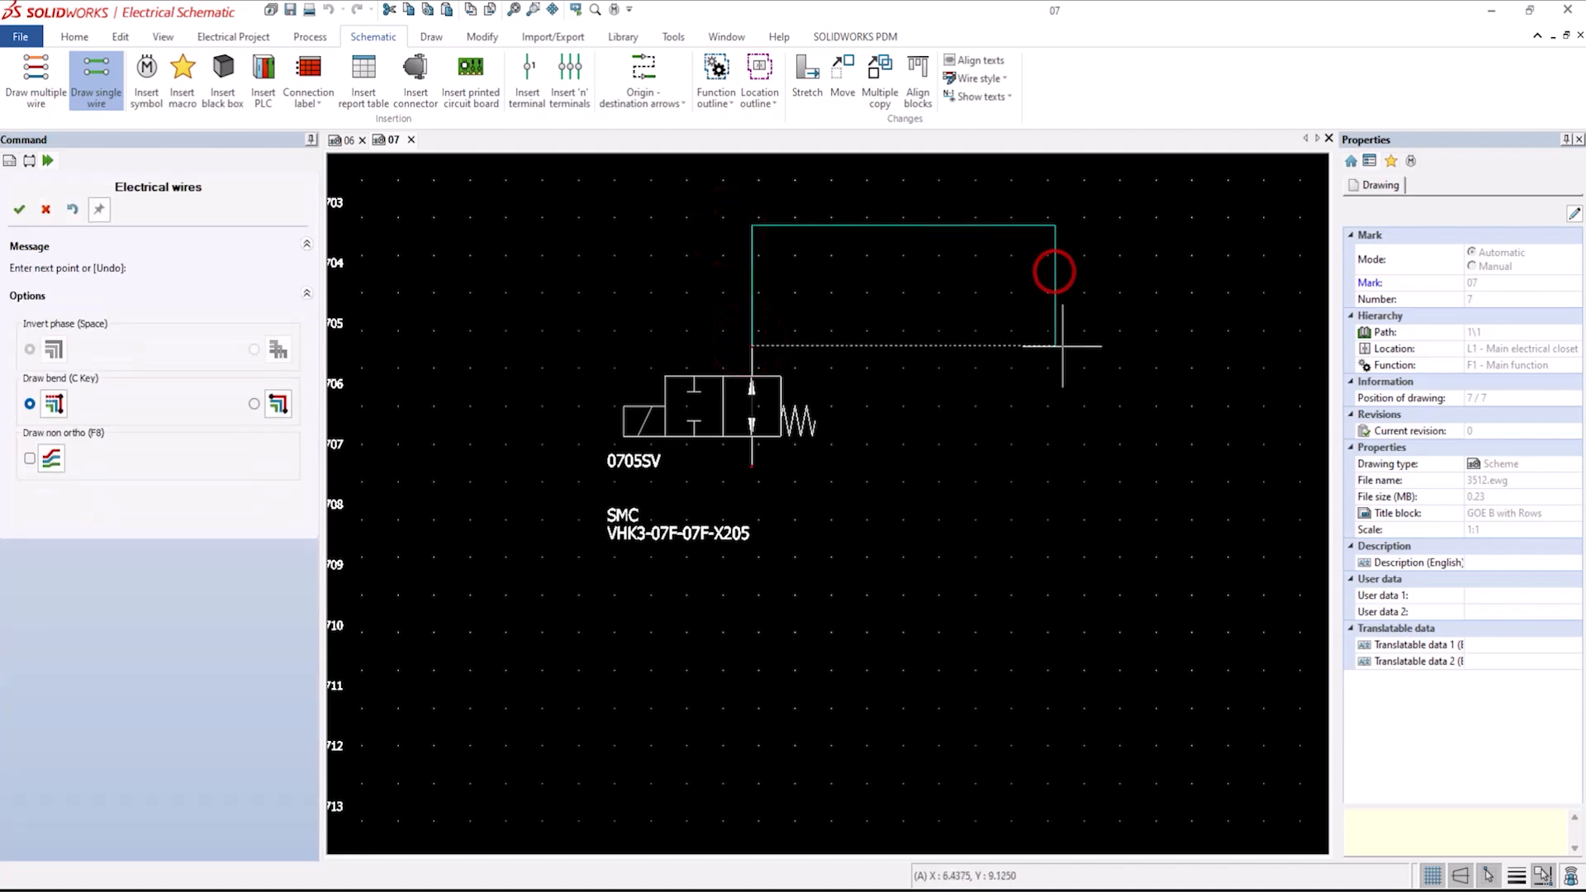
click(1075, 483)
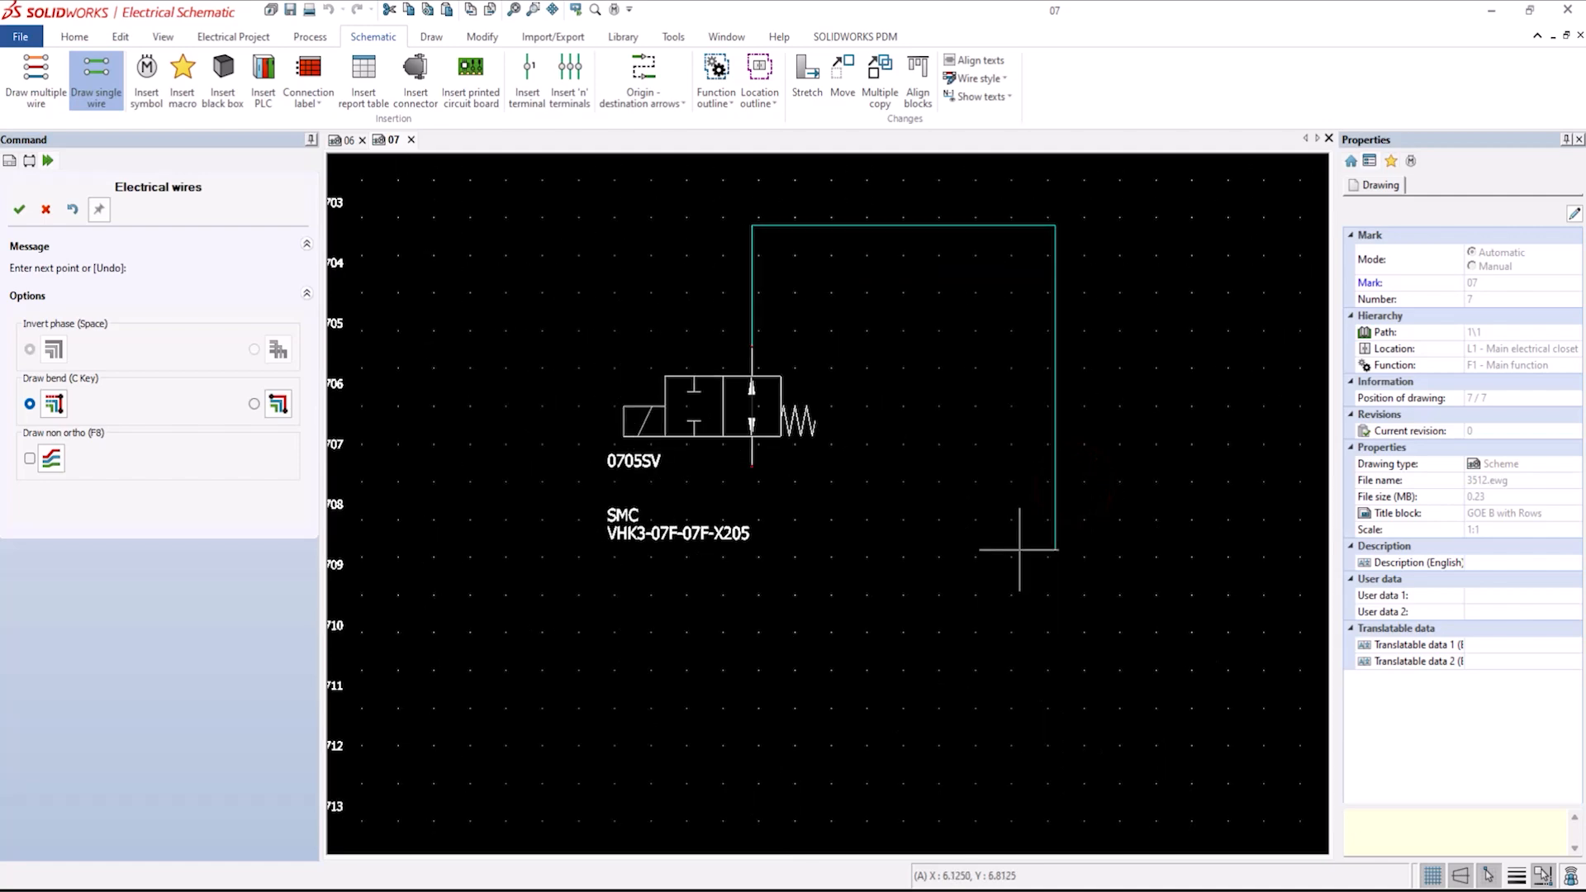
scroll(1019, 549, up, 2)
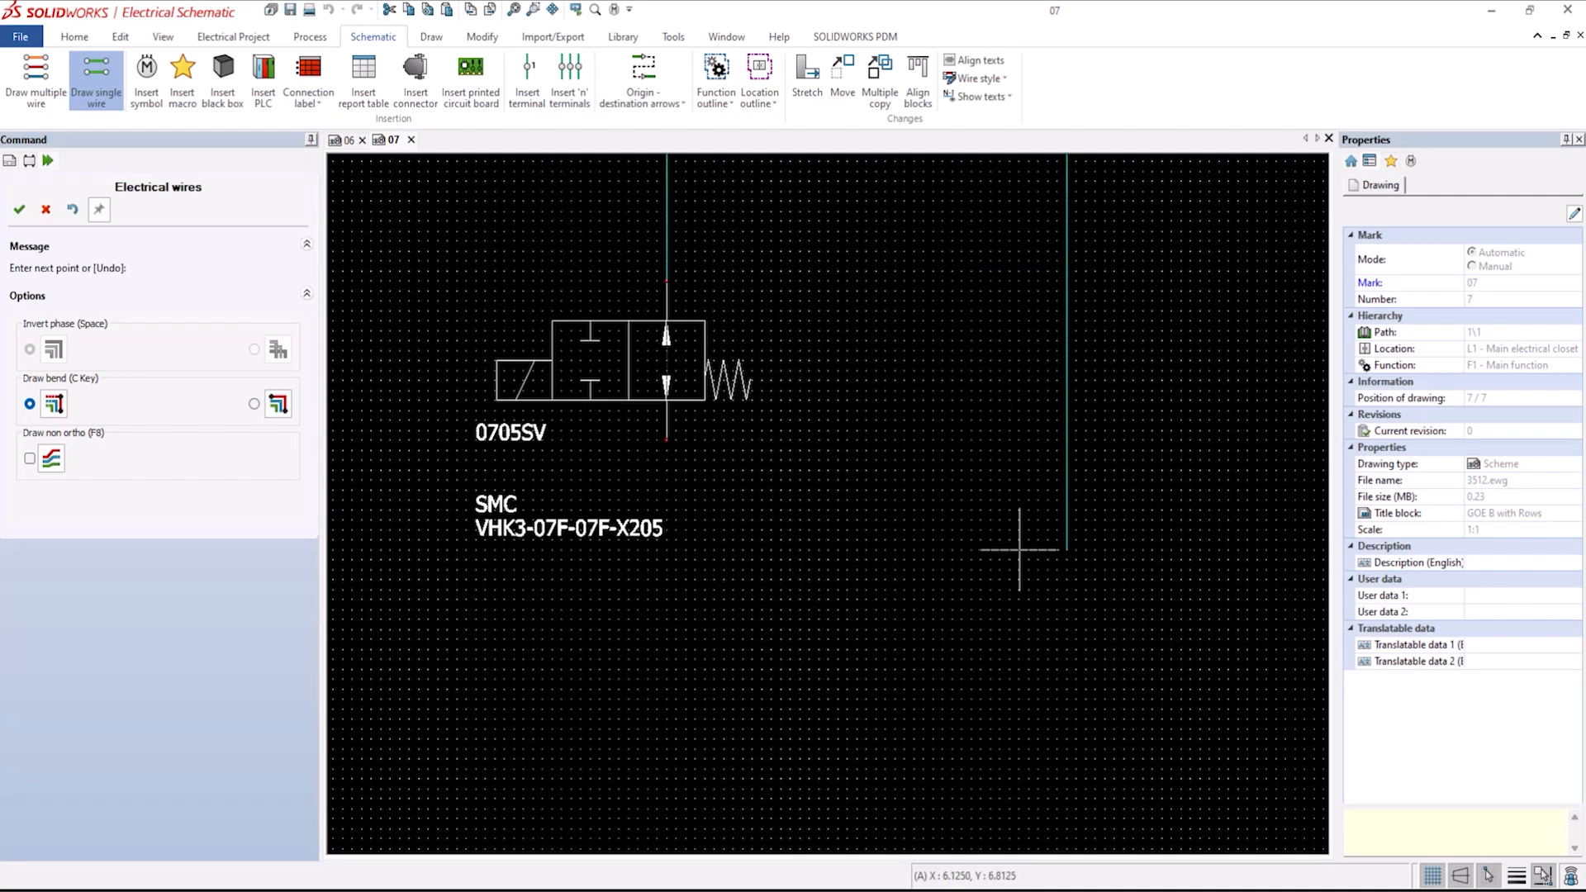
scroll(1019, 549, down, 2)
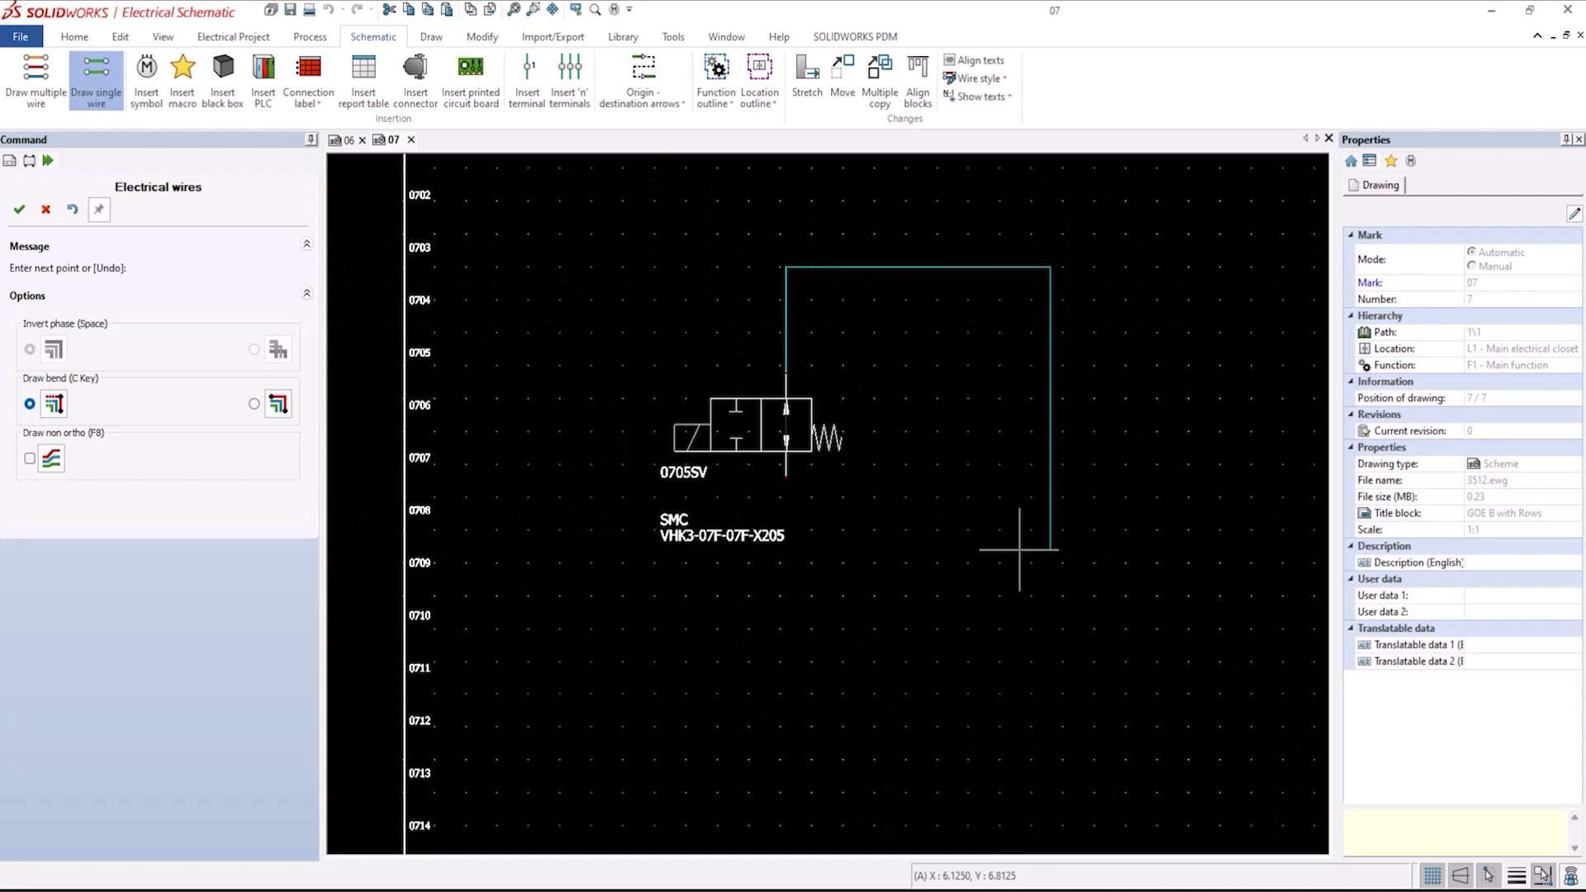
right_click(1072, 548)
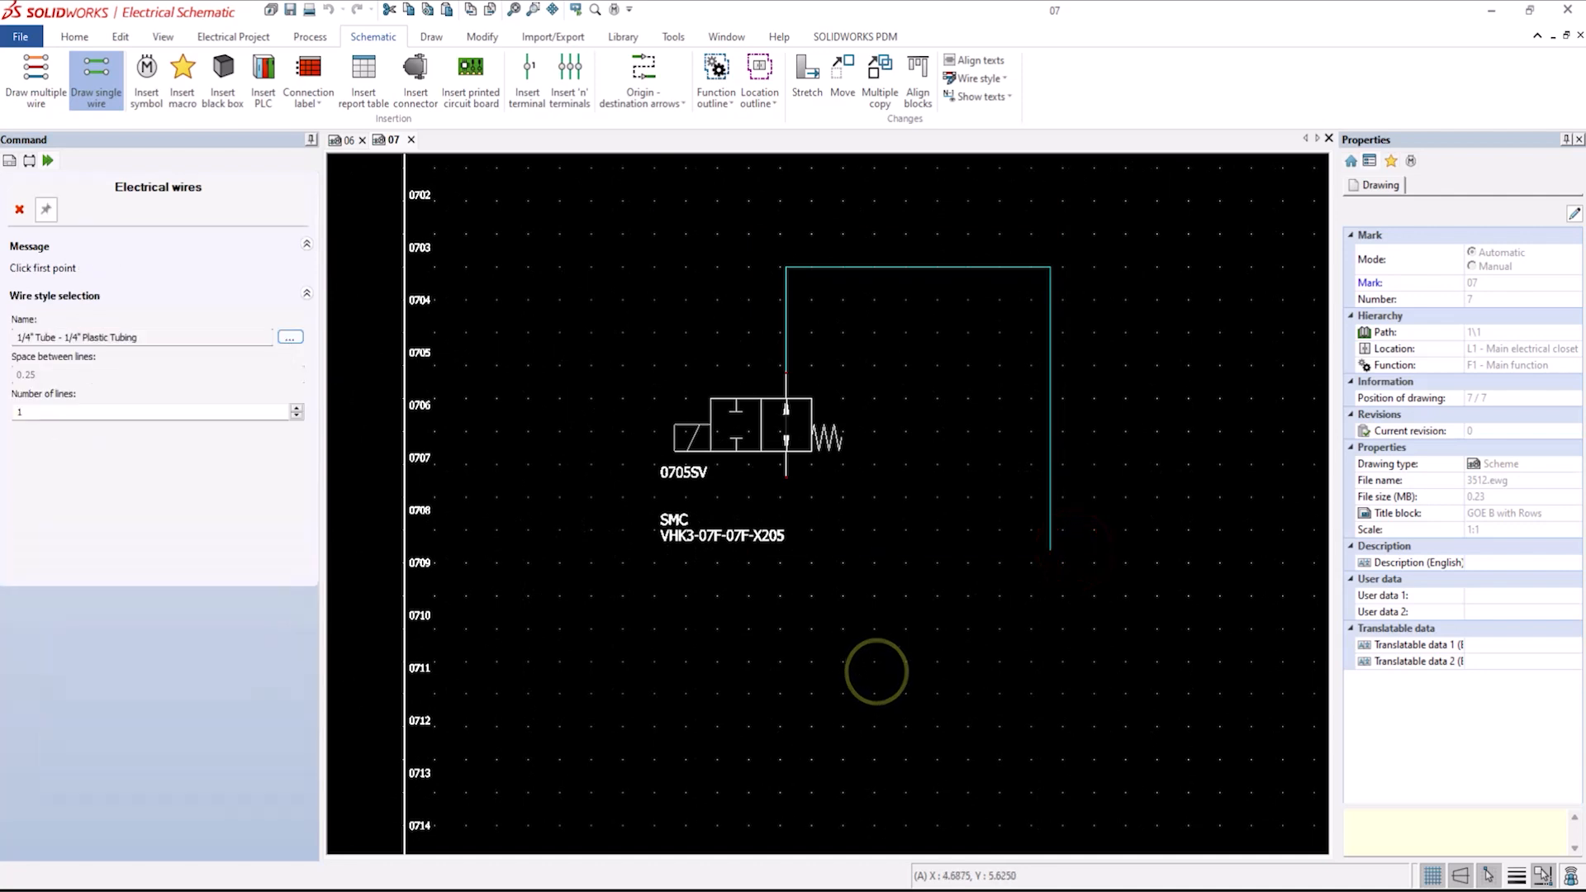
click(20, 211)
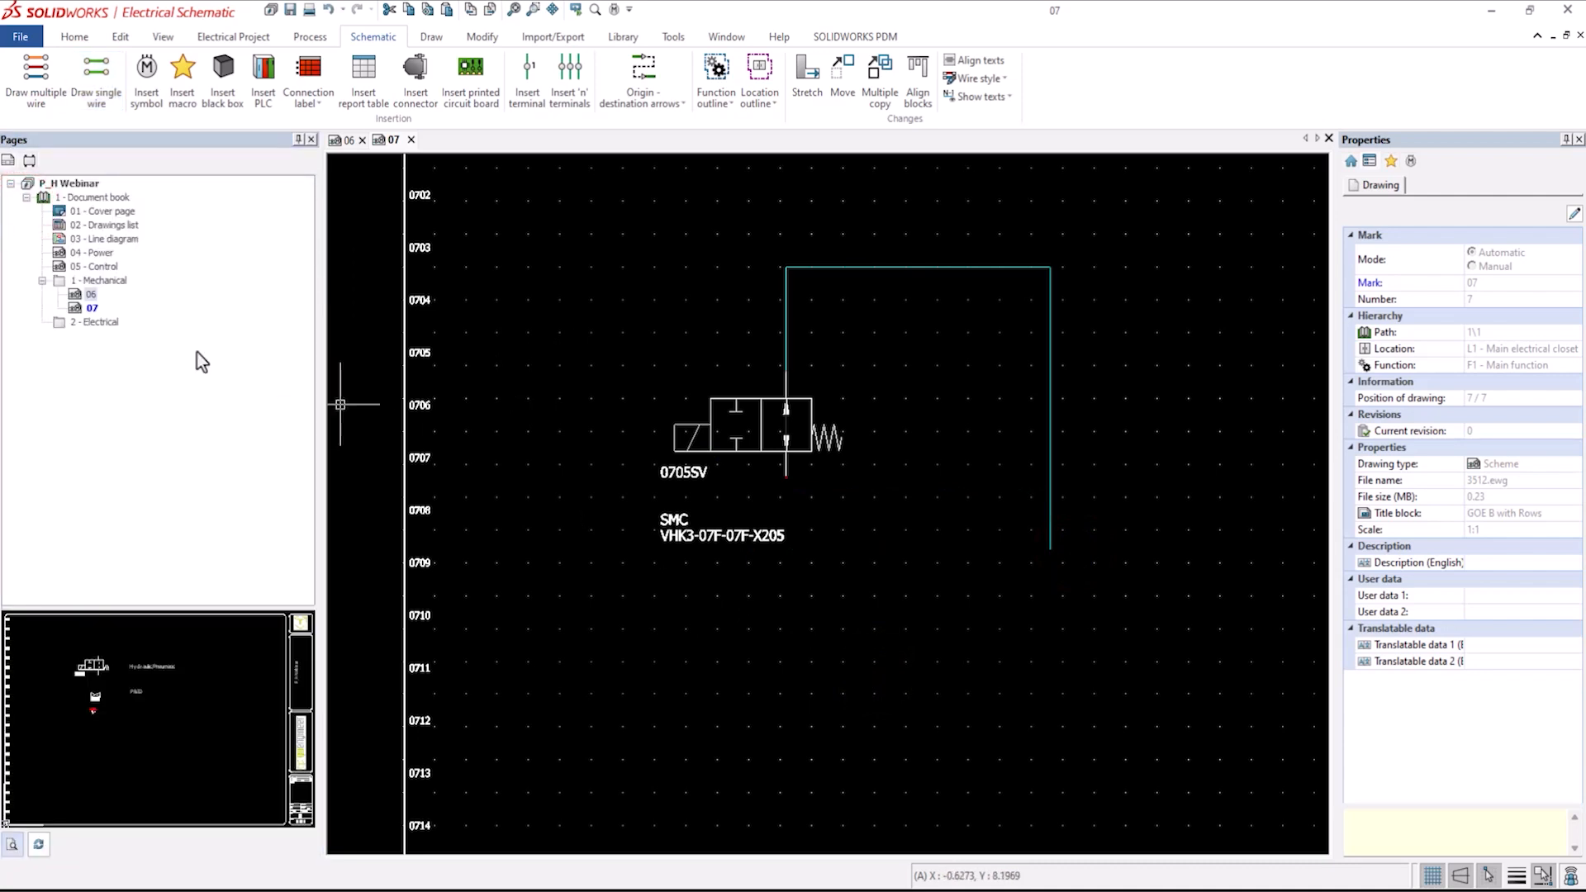
Insert a pneumatic cylinder symbol from the Pneumatic, Hydraulic Cylinders class at the lower end of the tubing wire.
click(147, 71)
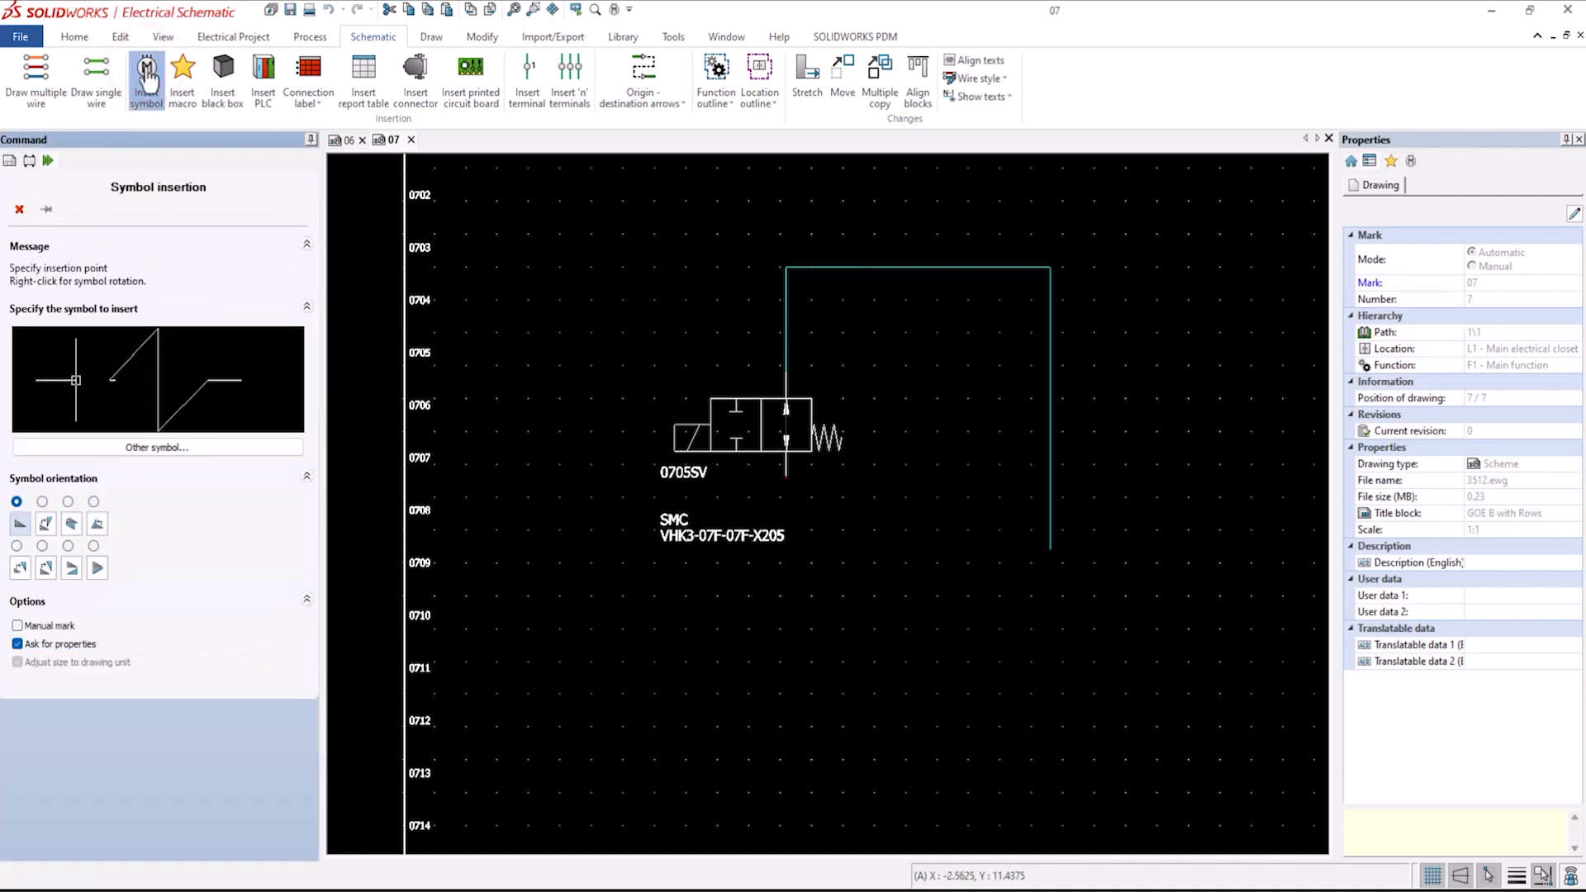
click(105, 447)
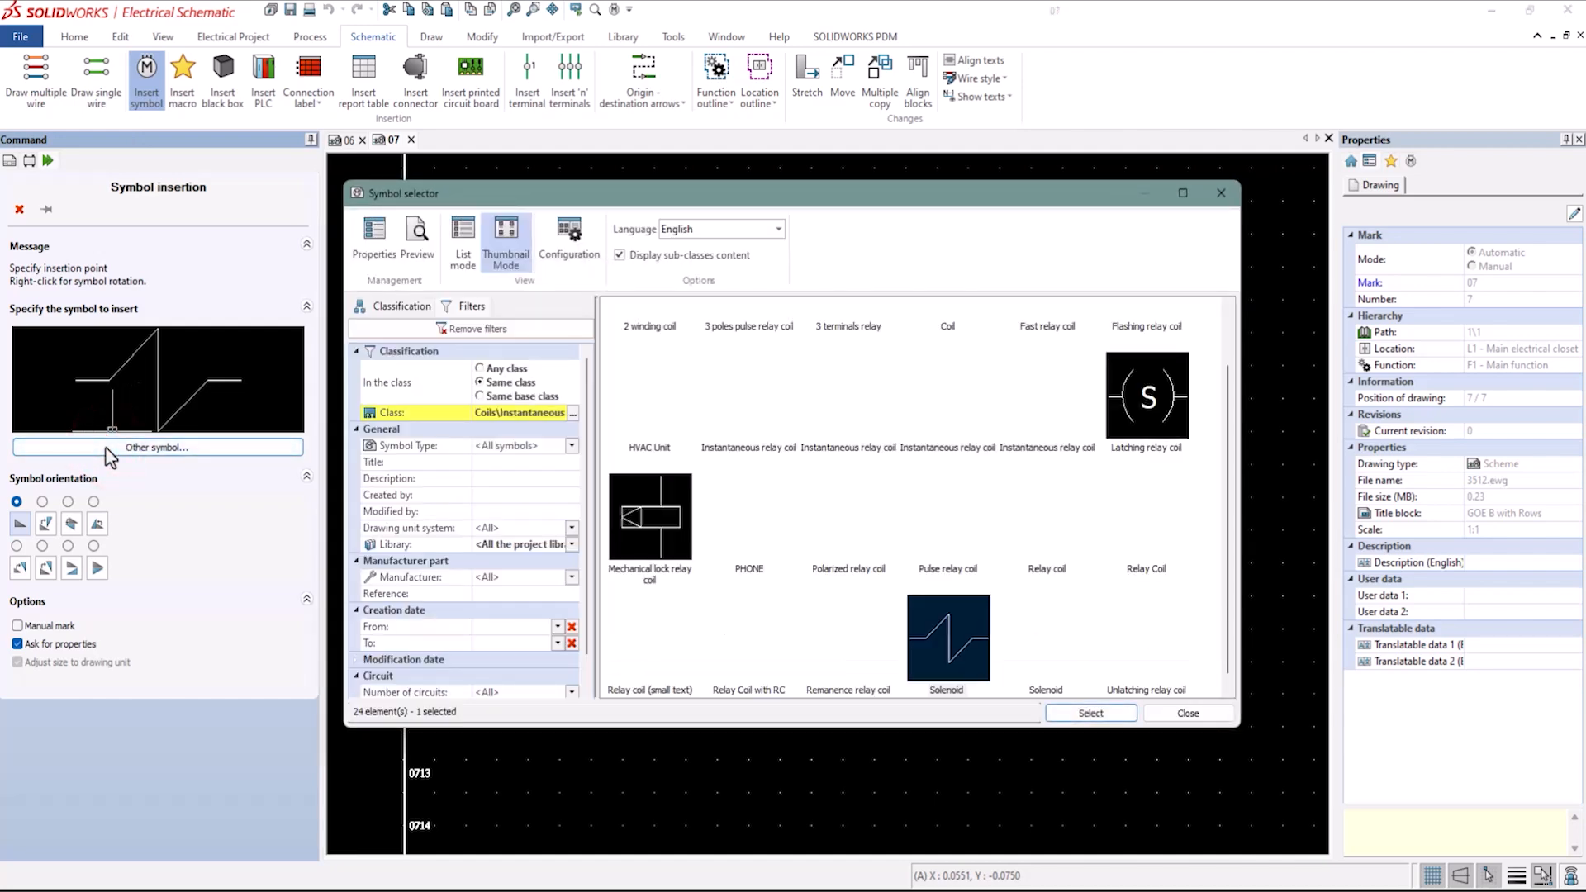
click(569, 446)
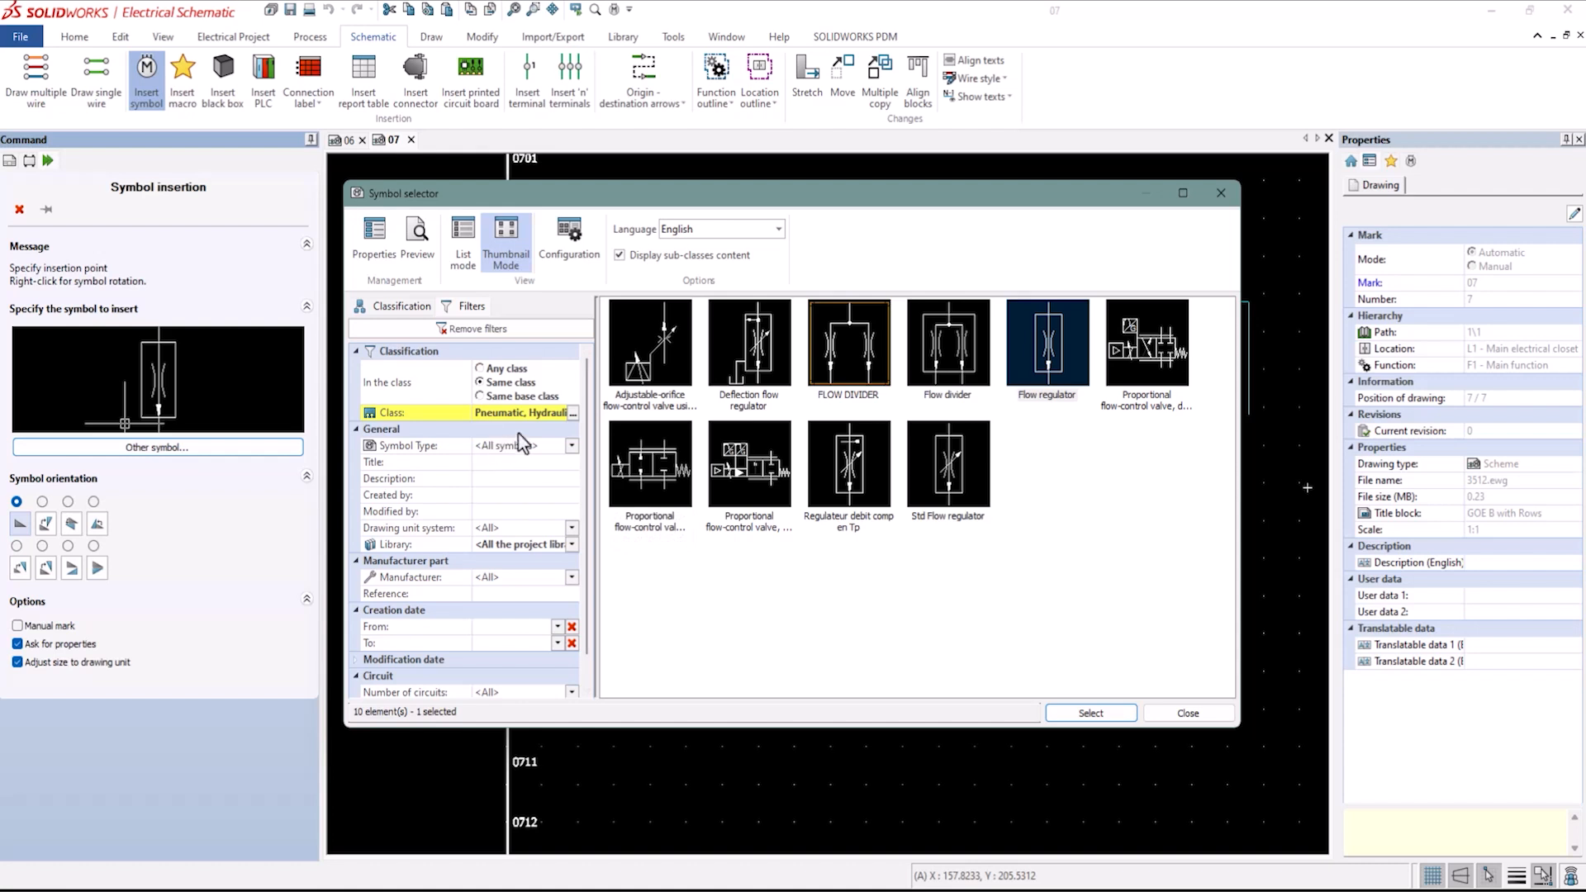
click(573, 412)
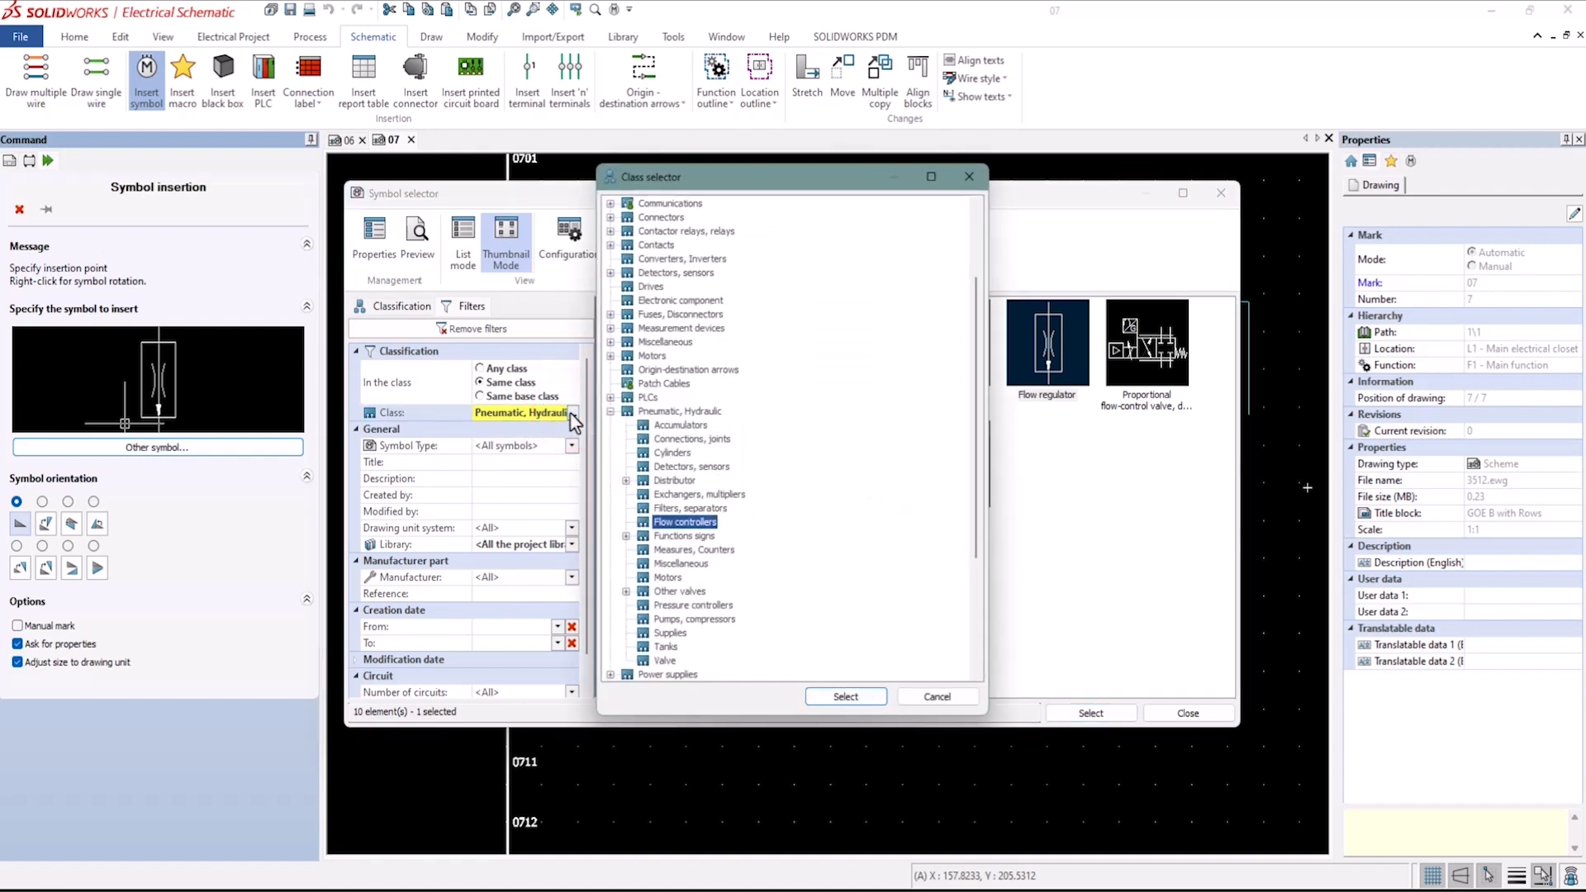
click(677, 412)
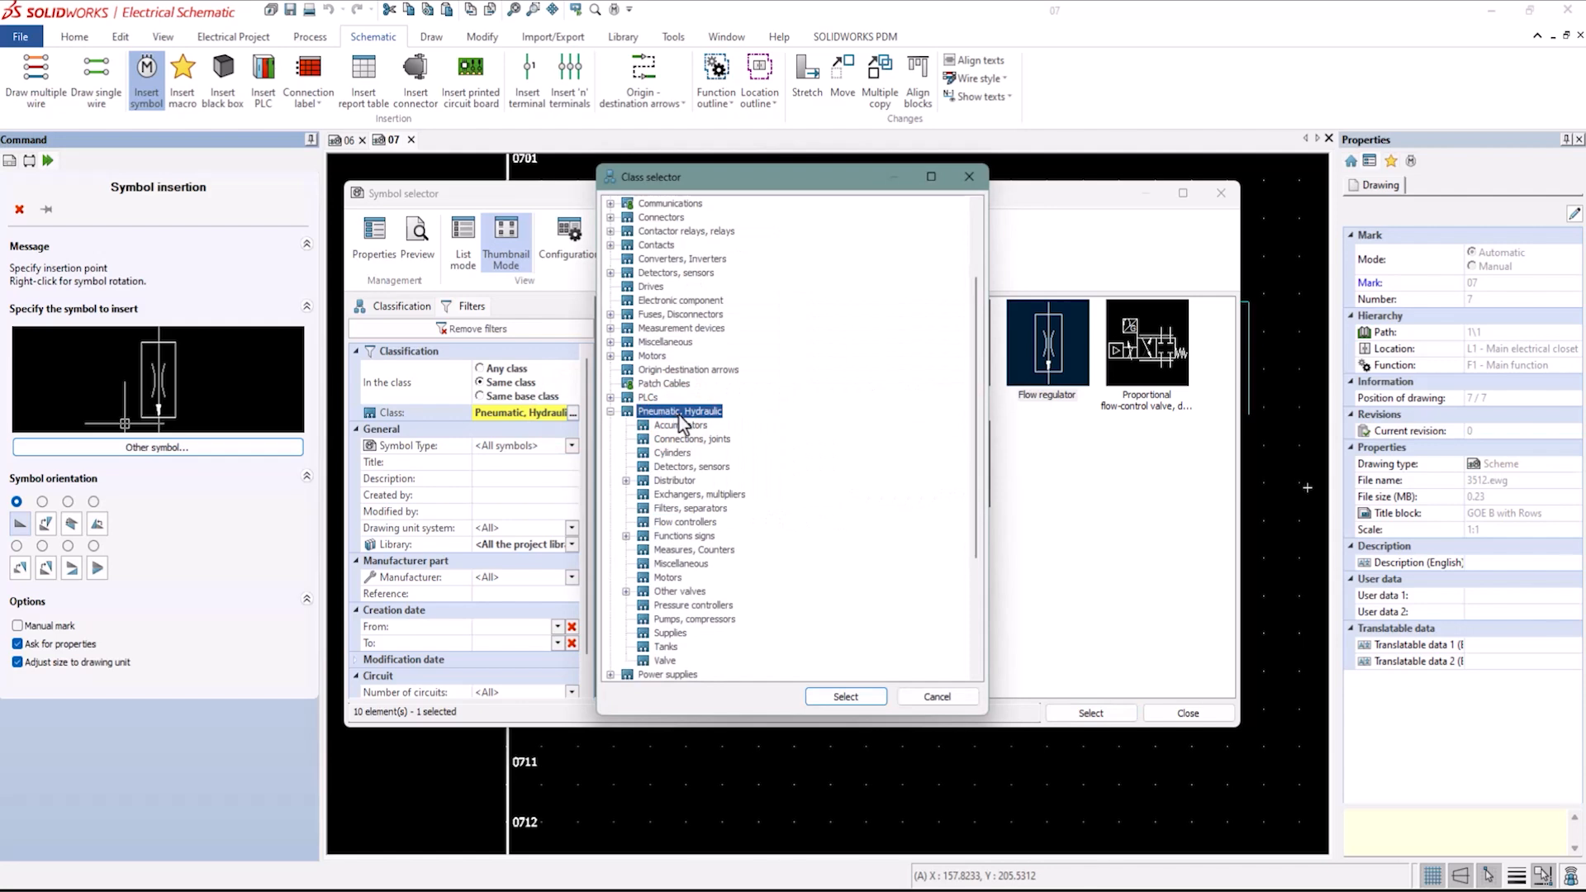
click(647, 359)
click(1083, 718)
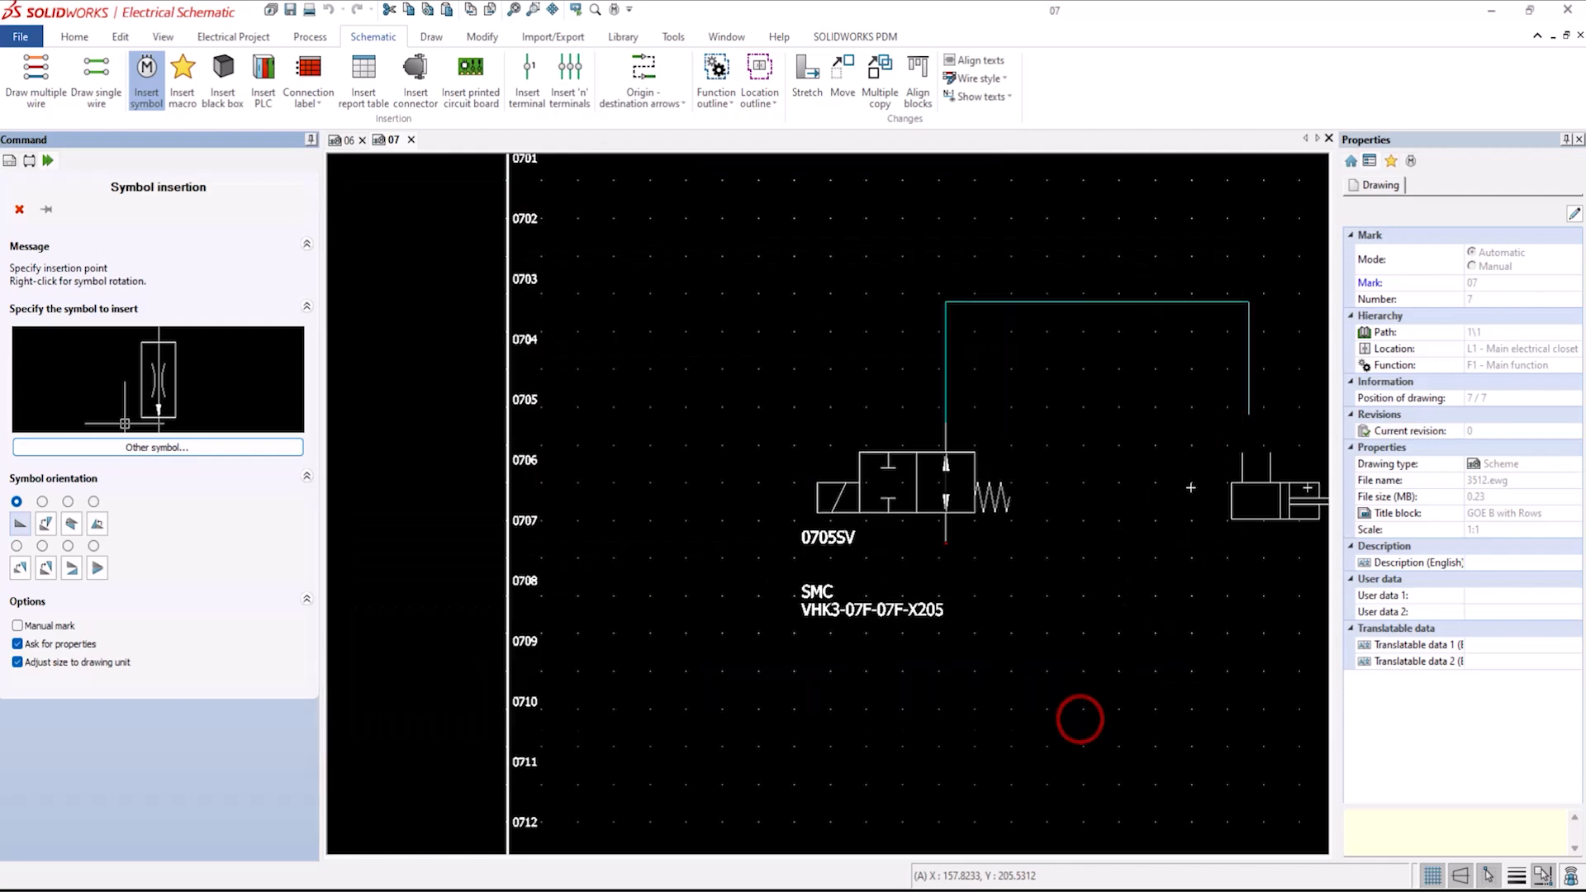
click(1254, 415)
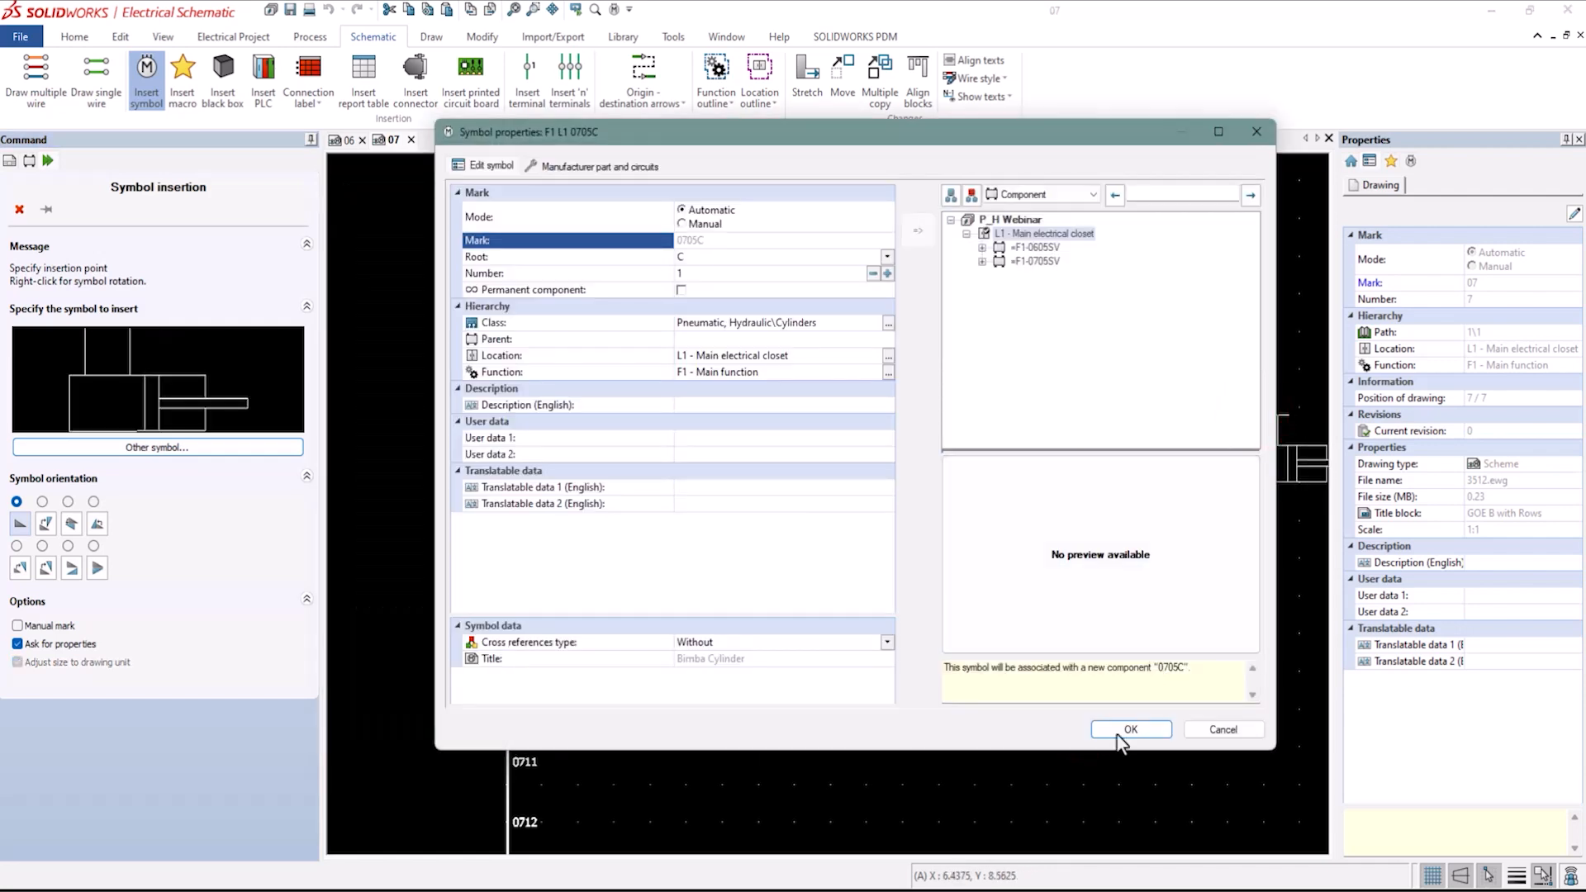
click(1122, 729)
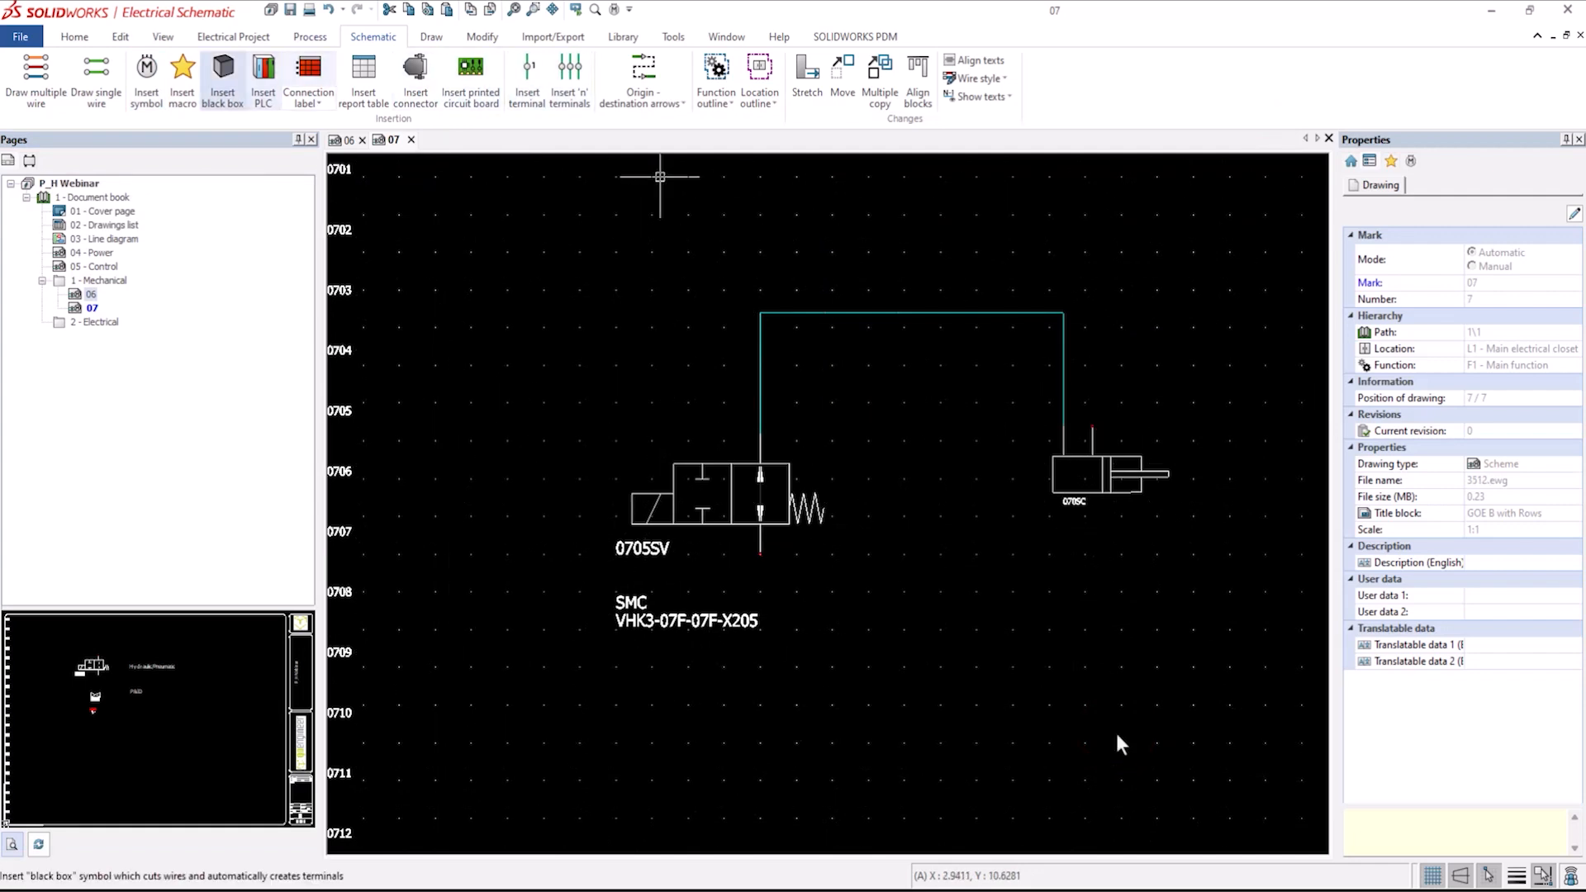
Number the new wires without modifying the existing wire numbers.
click(235, 37)
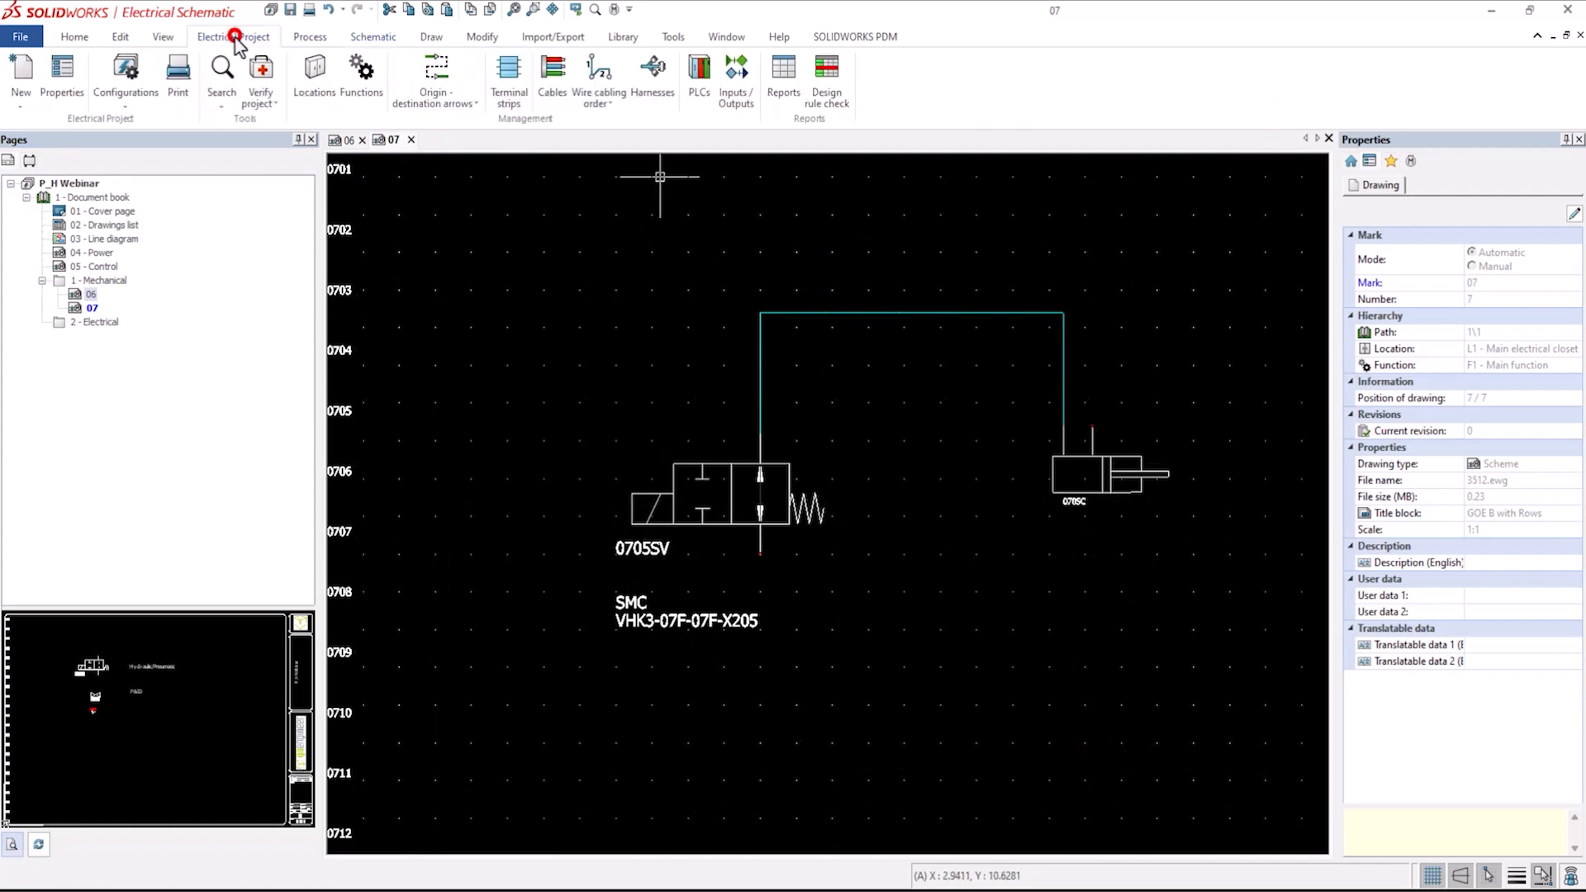
click(310, 36)
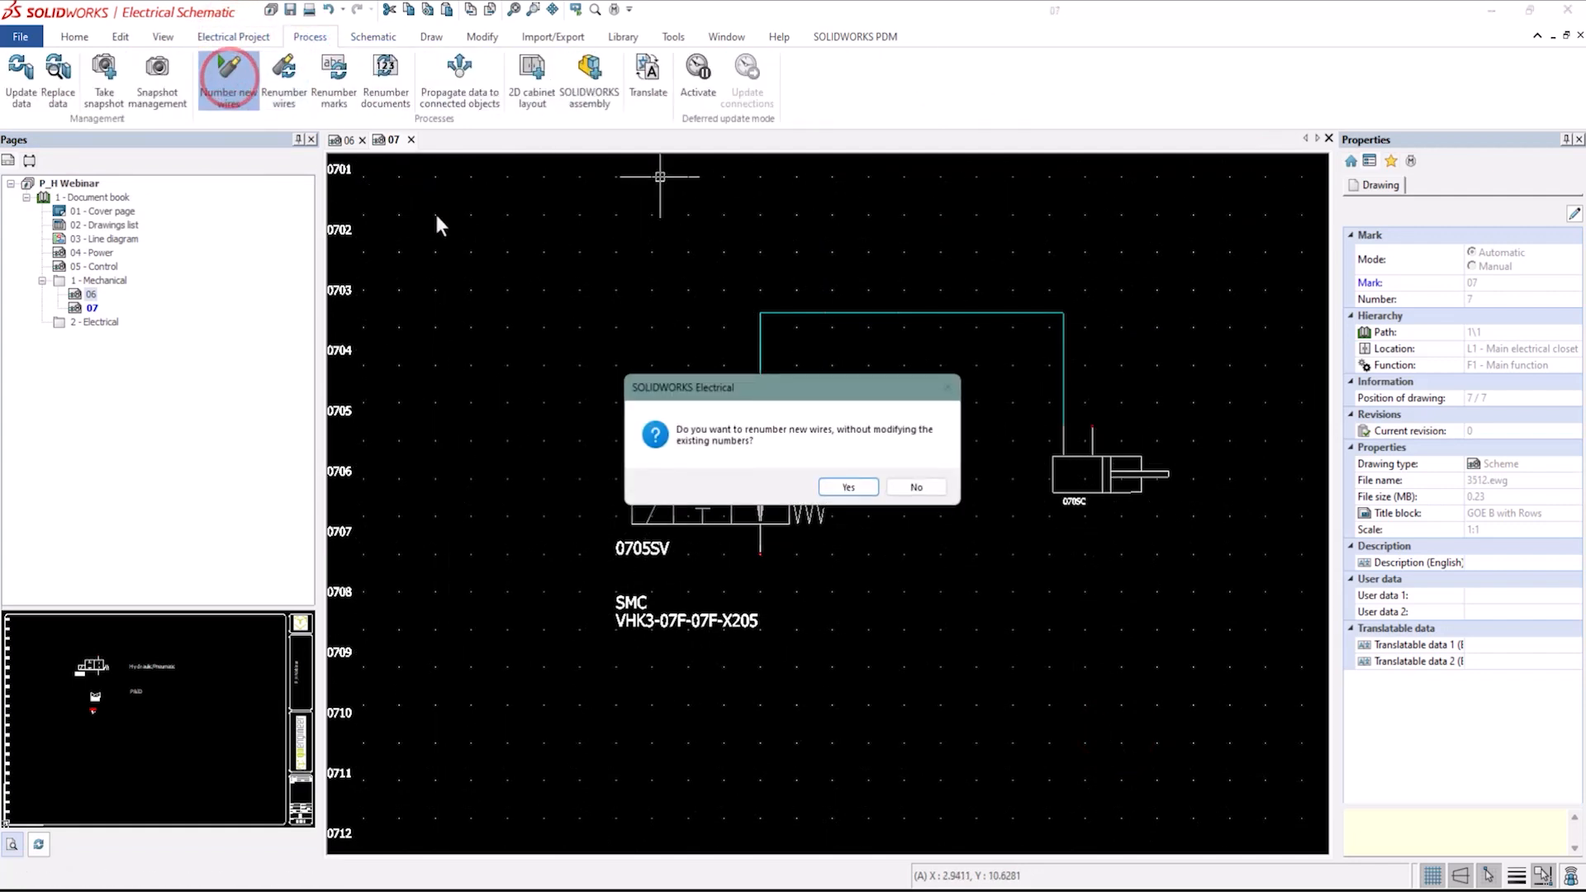
click(849, 486)
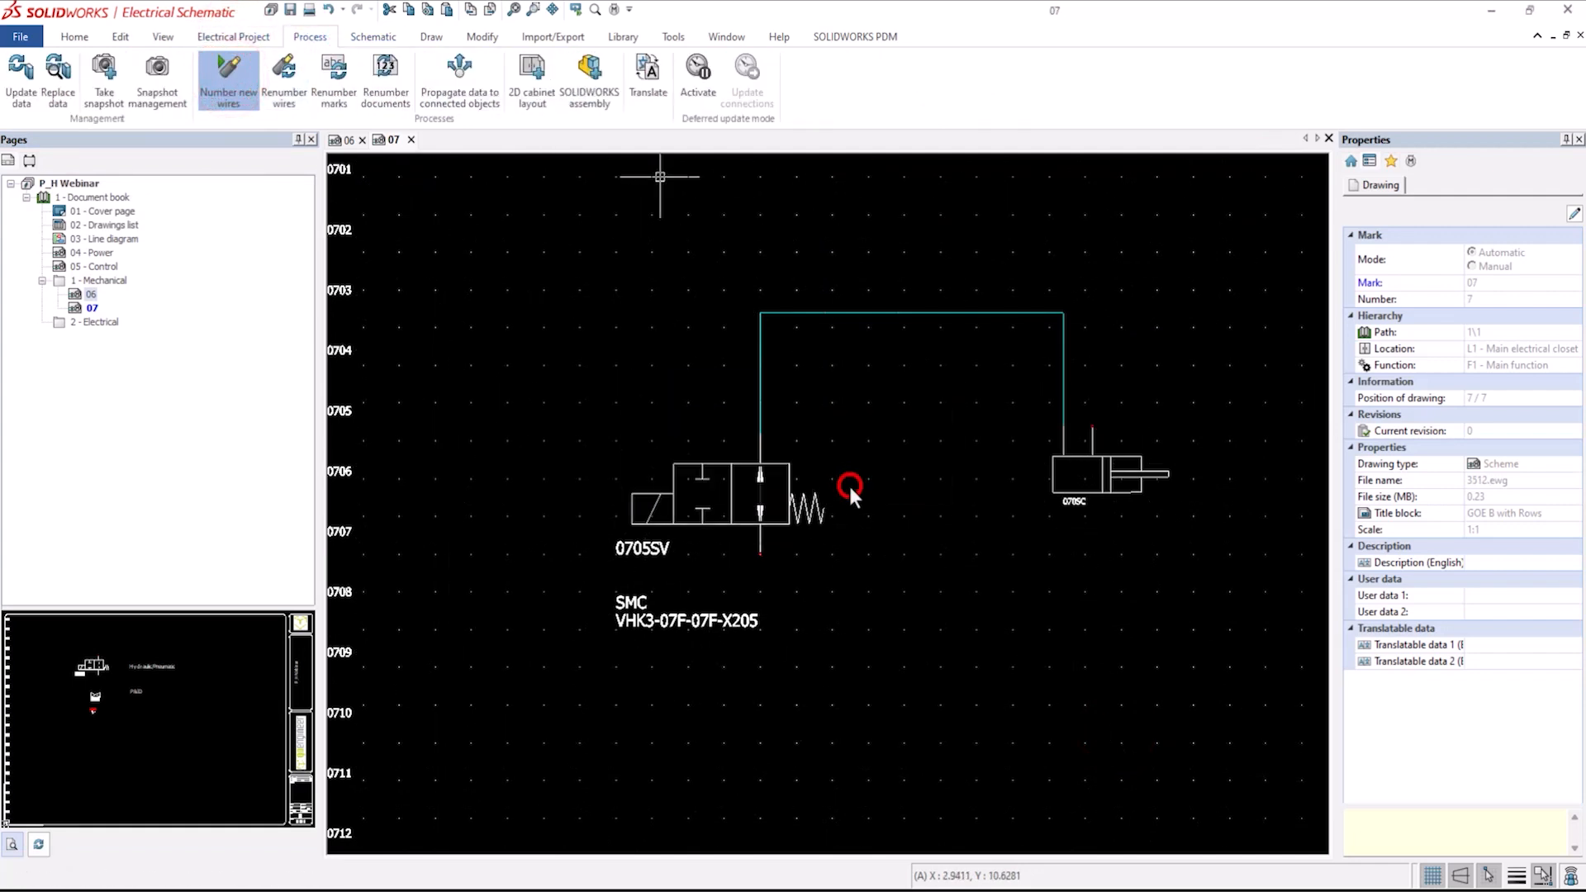
Set the tubing wire's length to 10 in through its wire properties.
click(865, 313)
right_click(866, 313)
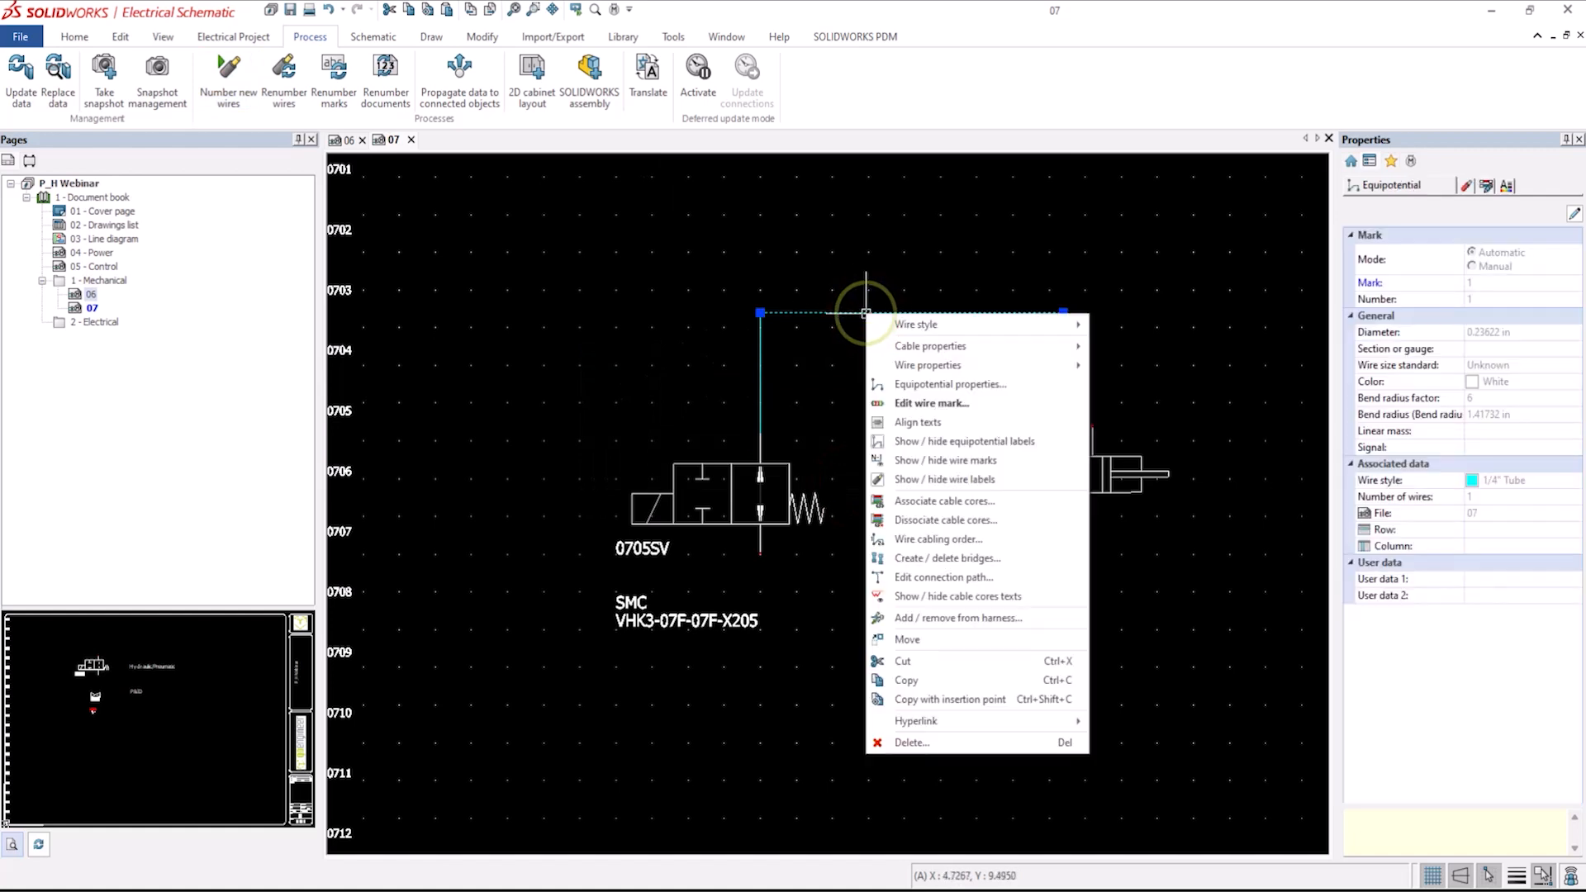
mouse_move(1081, 361)
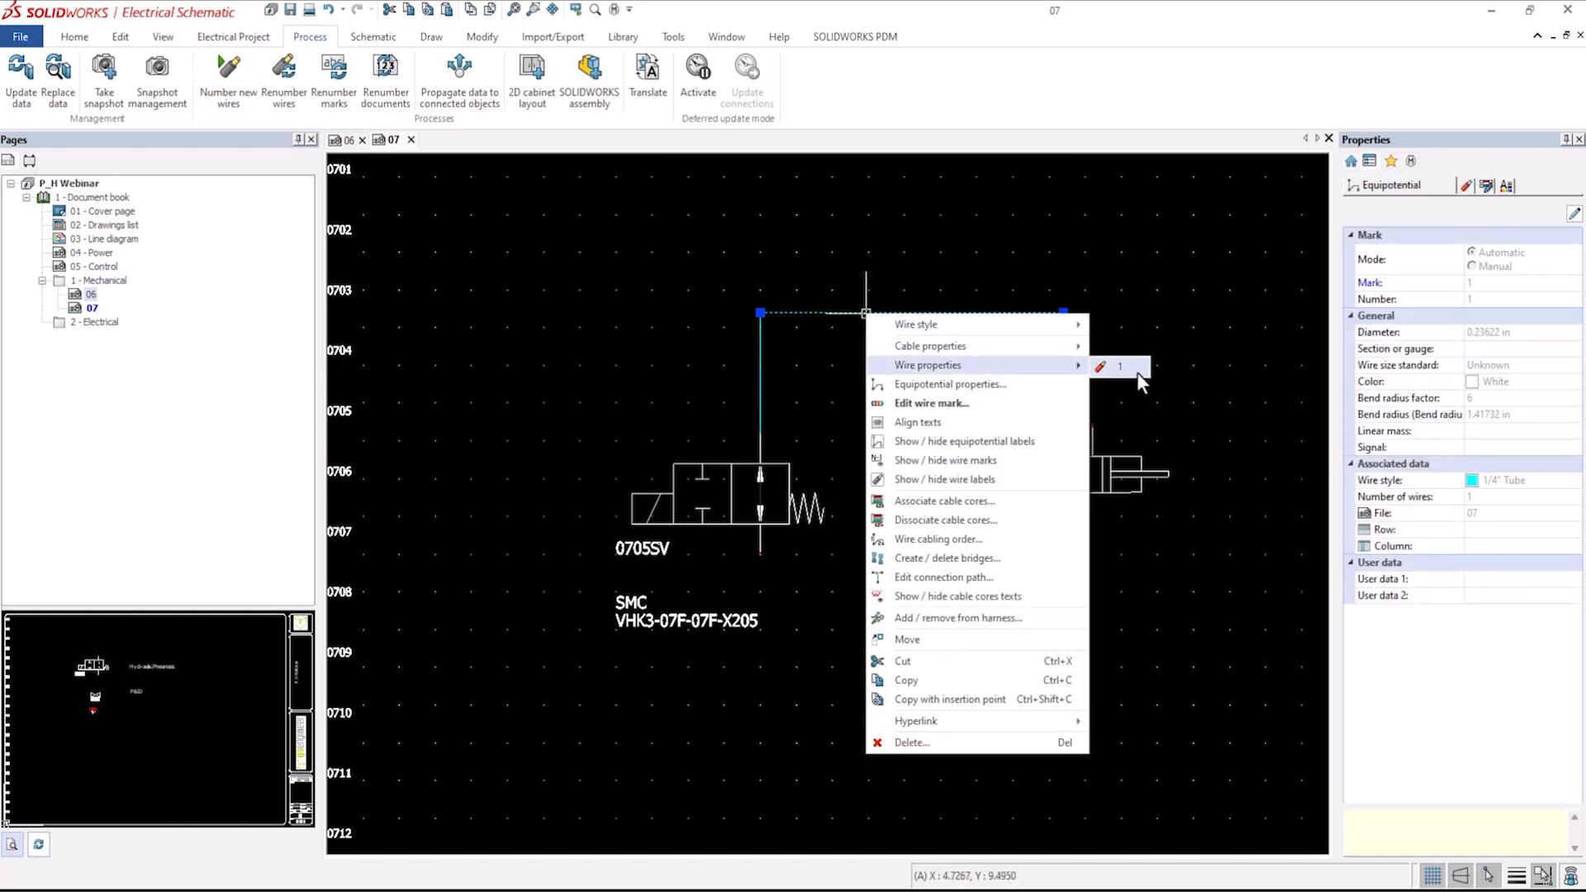
click(1137, 372)
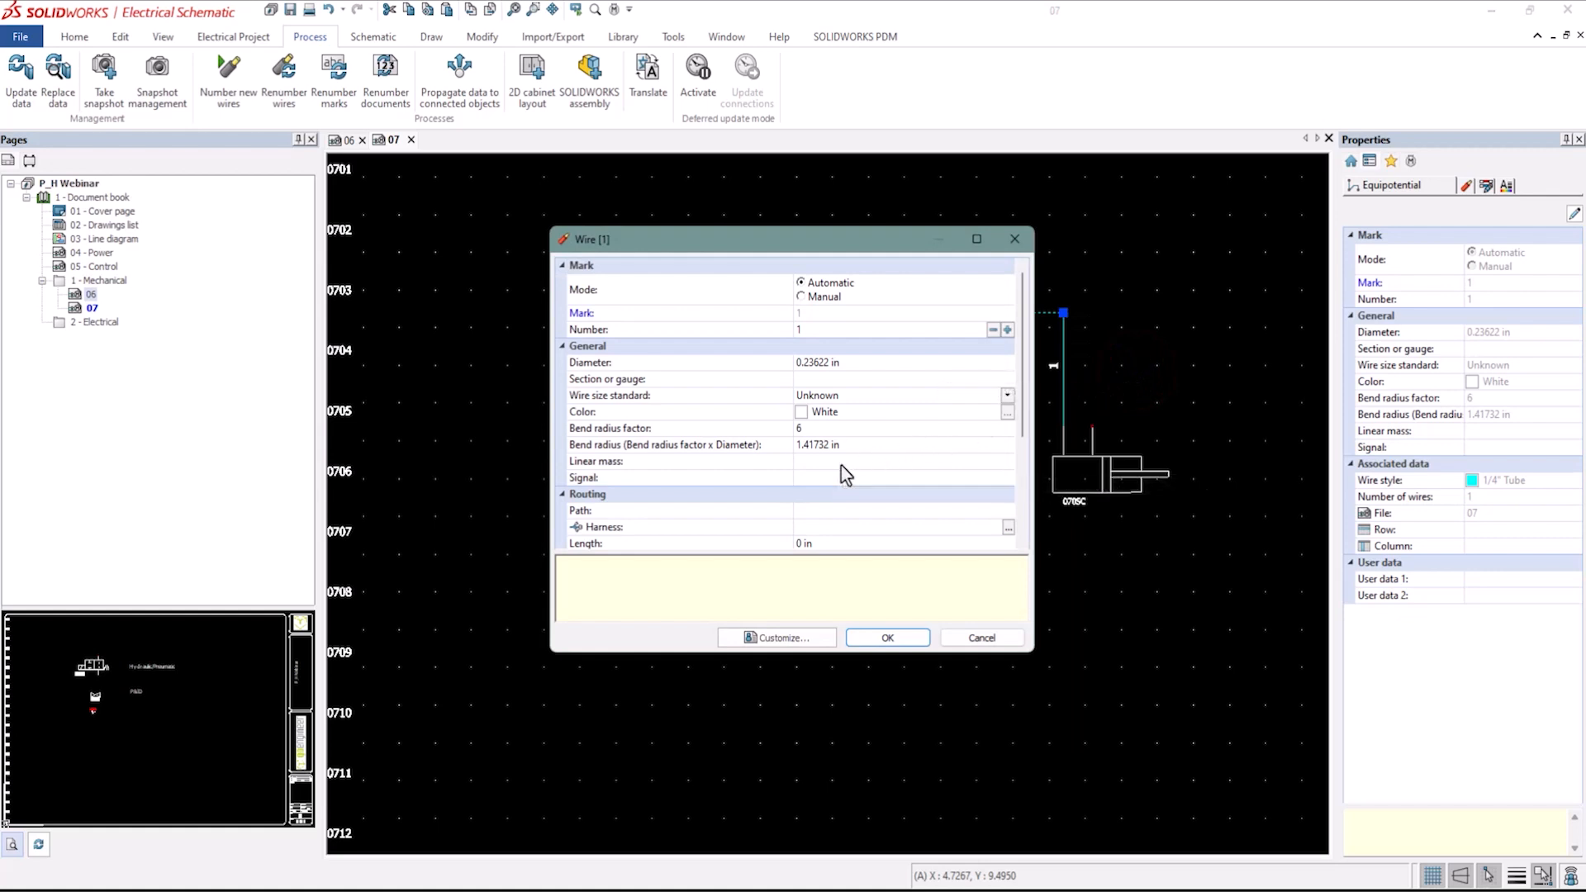
scroll(844, 475, down, 1)
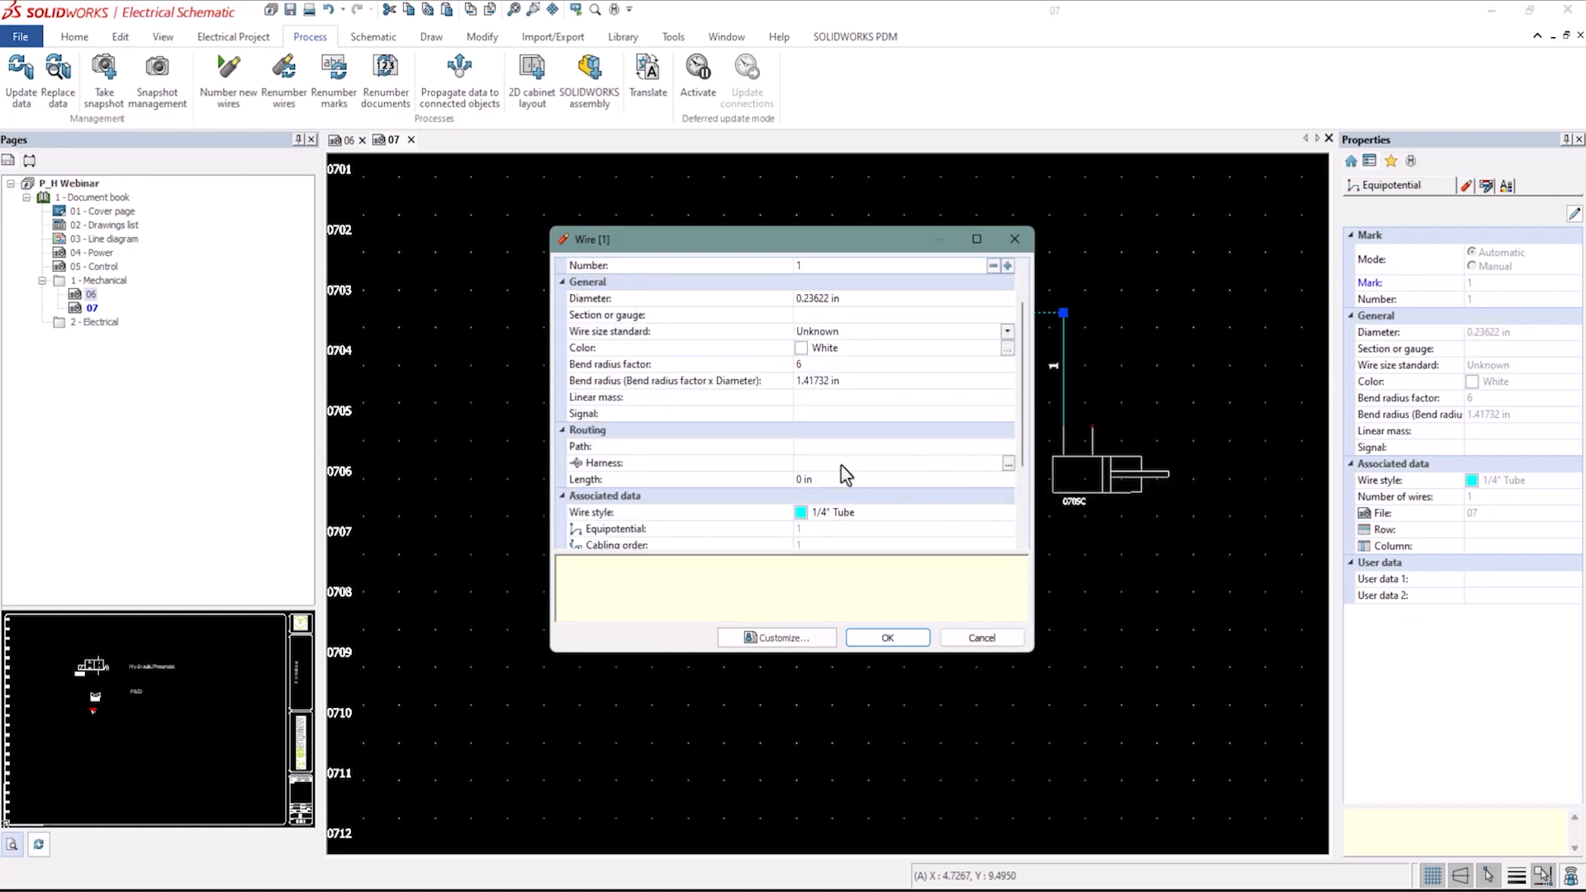
click(834, 480)
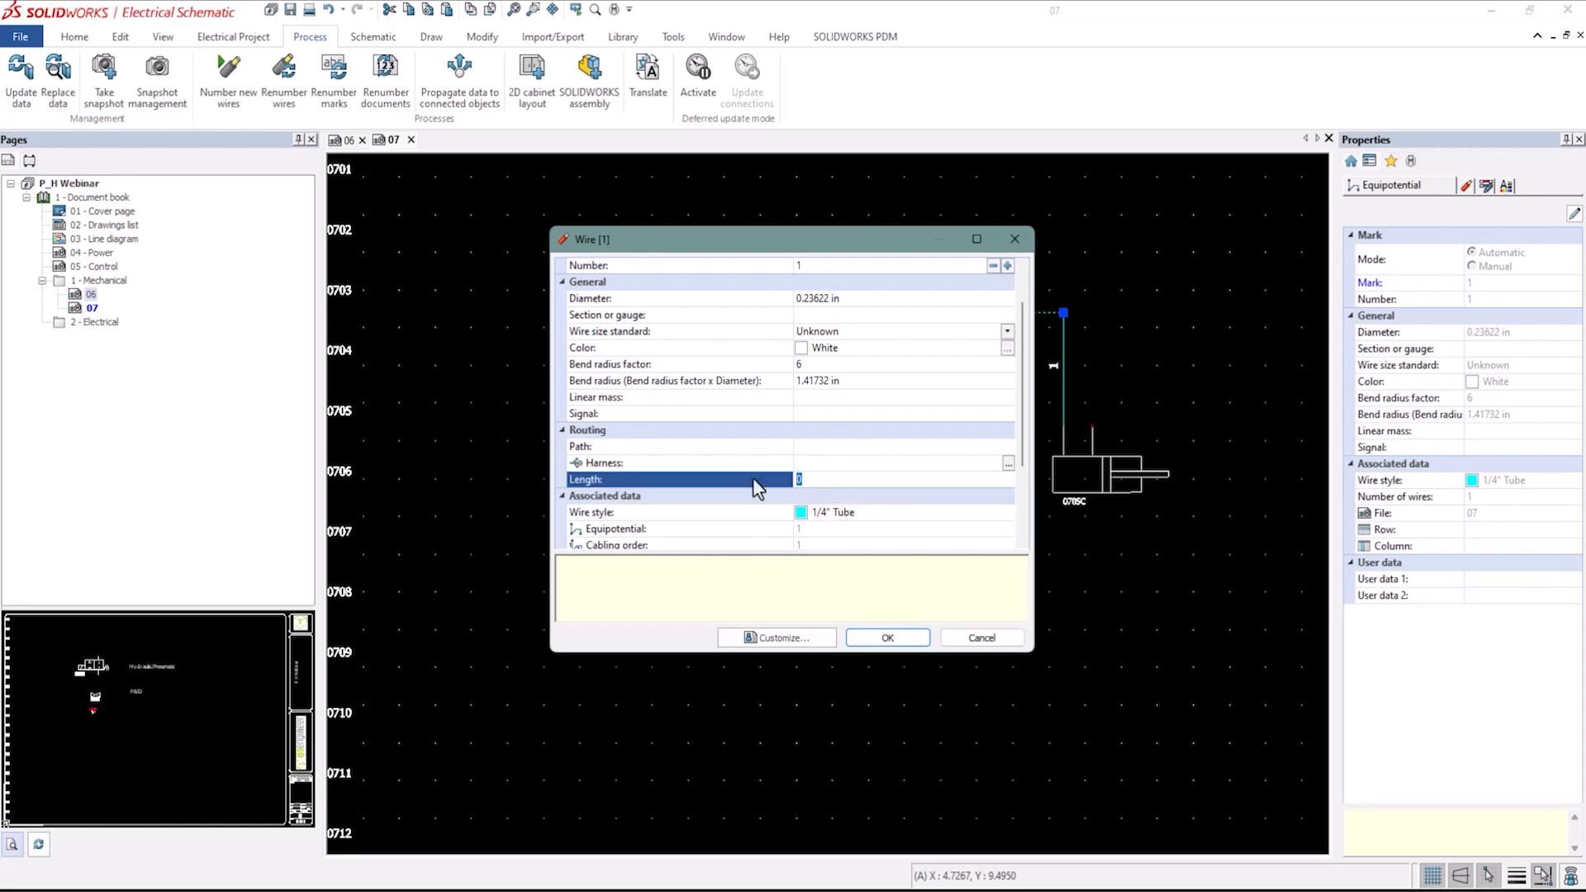
text(10 in)
click(889, 638)
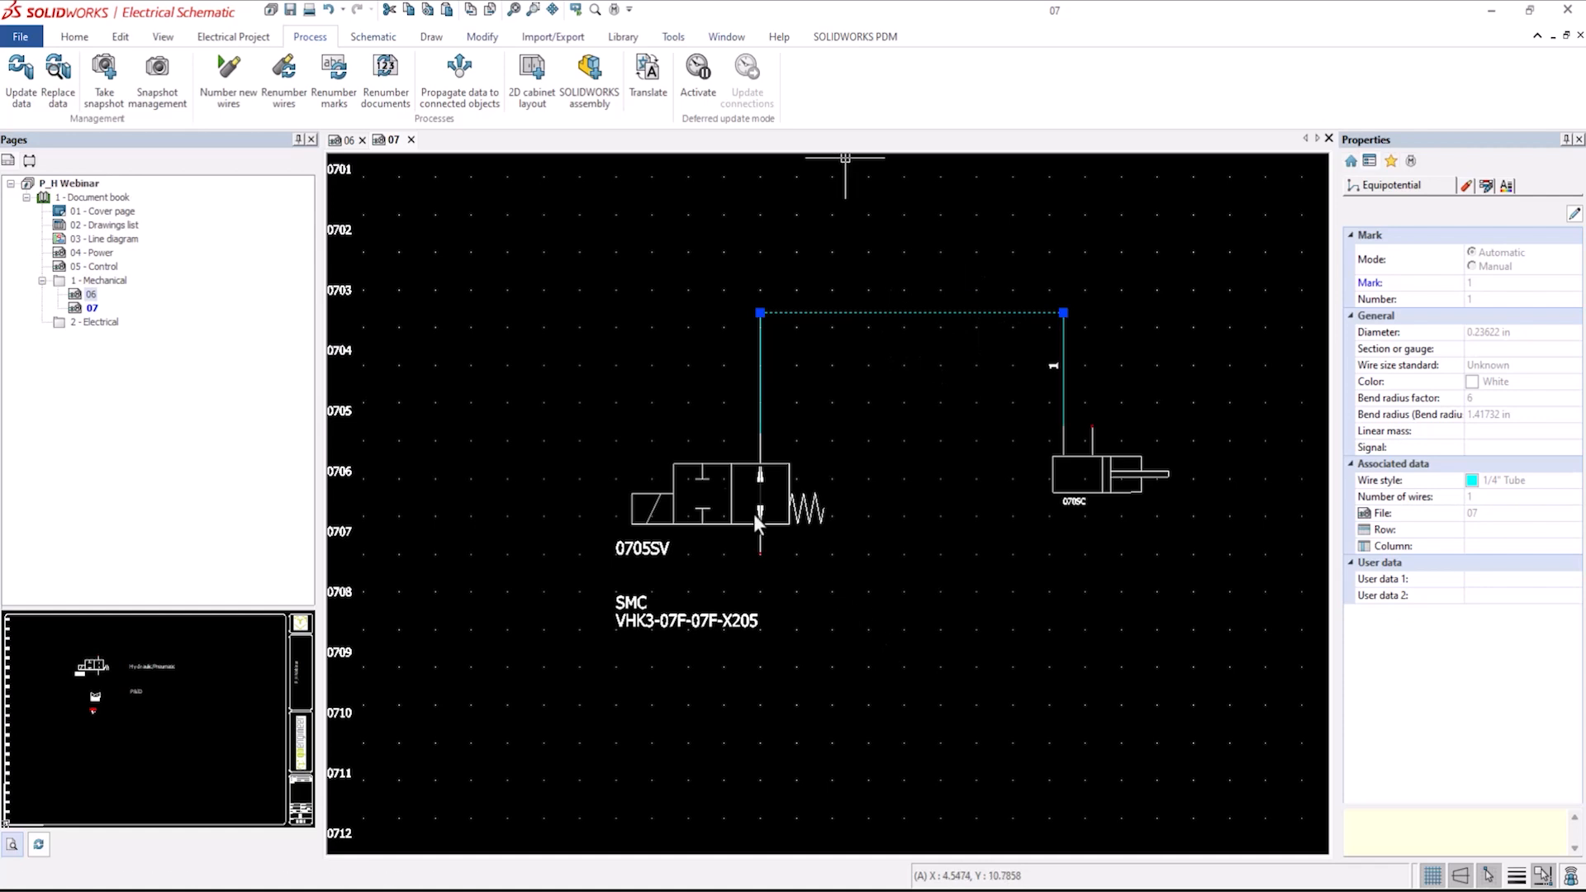
Open the project reports and review the list of wires by line style.
click(234, 37)
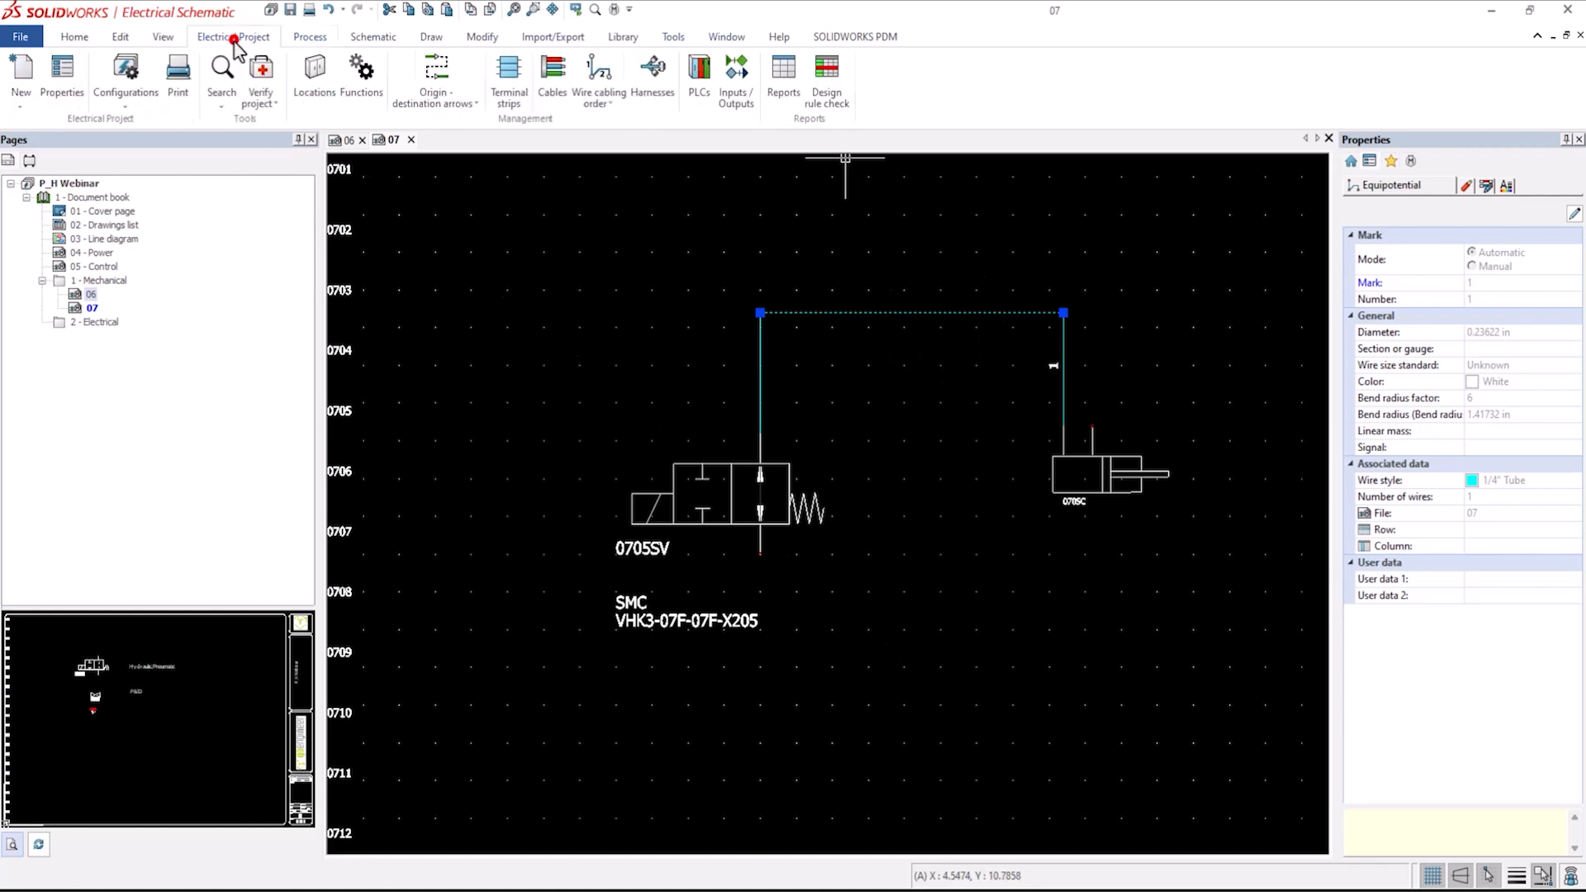
click(782, 76)
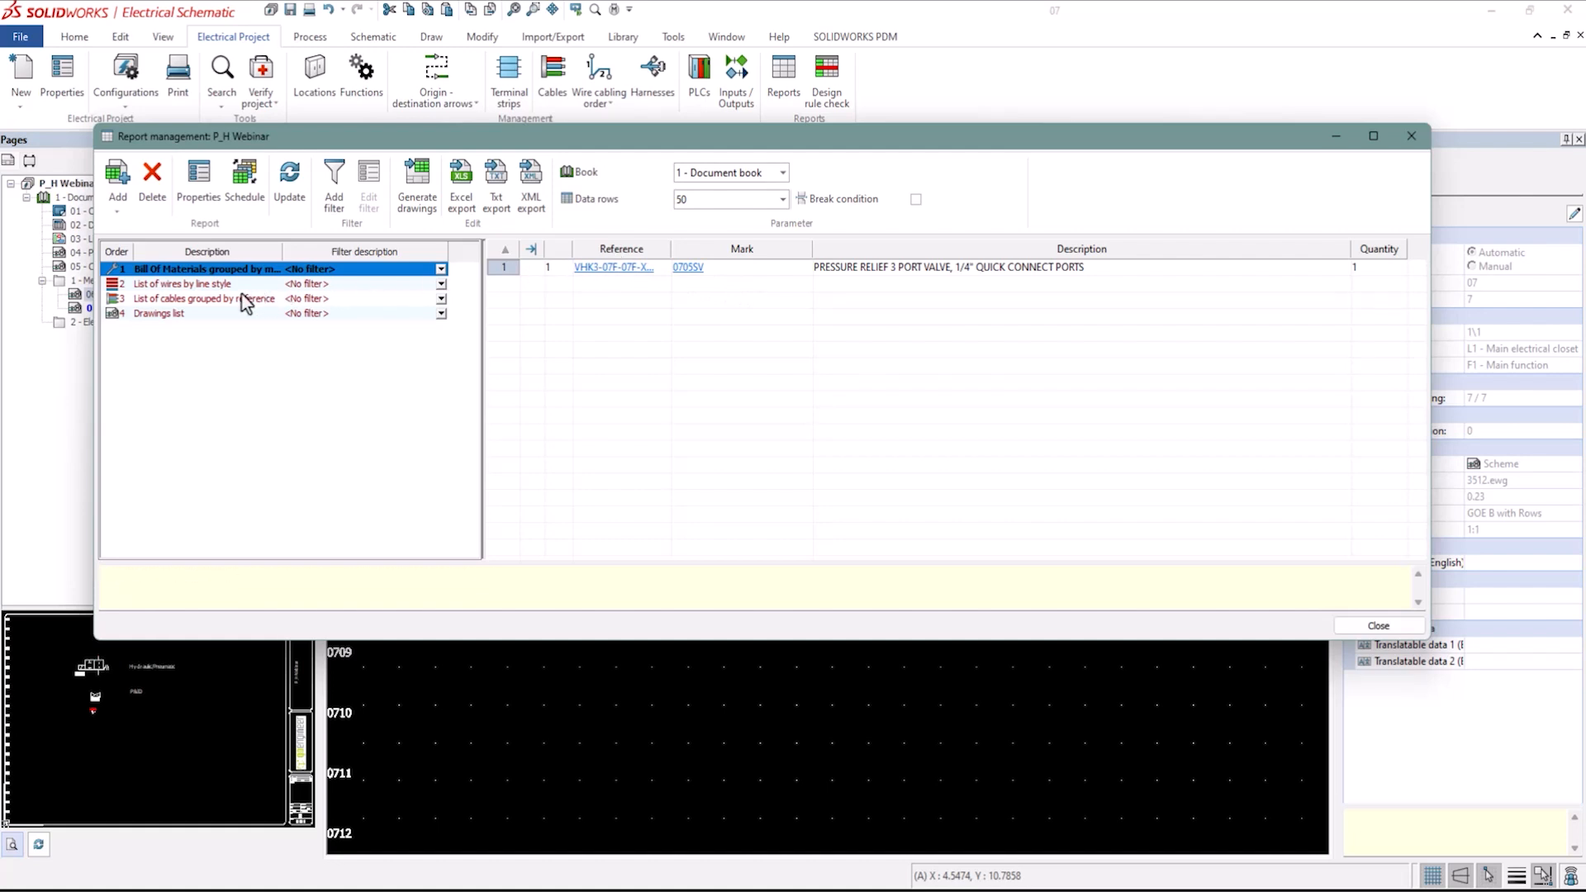
click(244, 285)
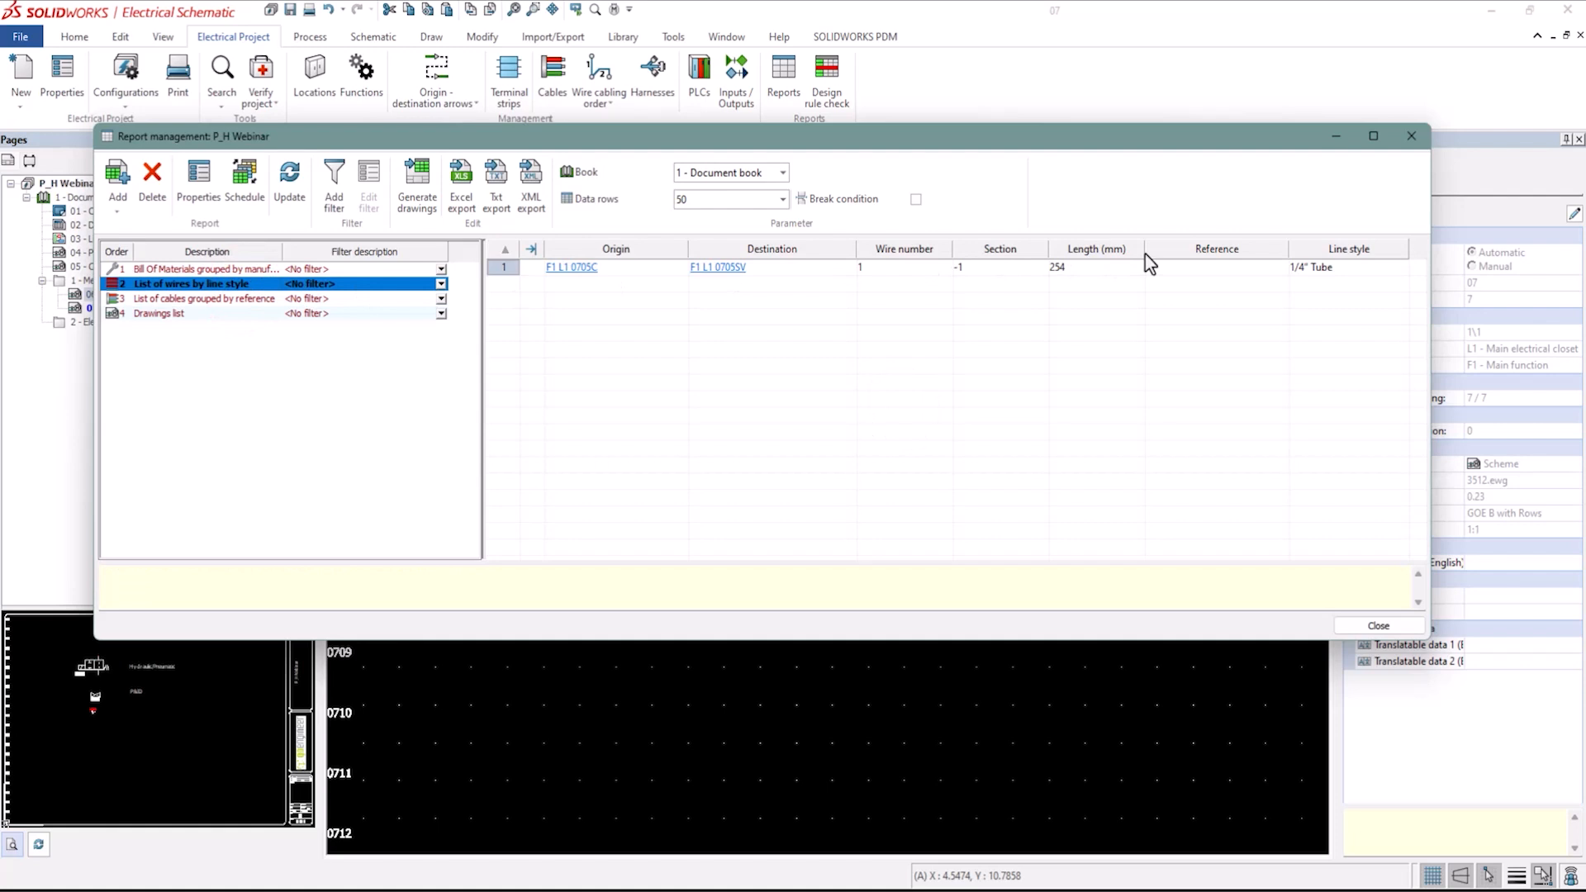
drag(1146, 255, 1182, 256)
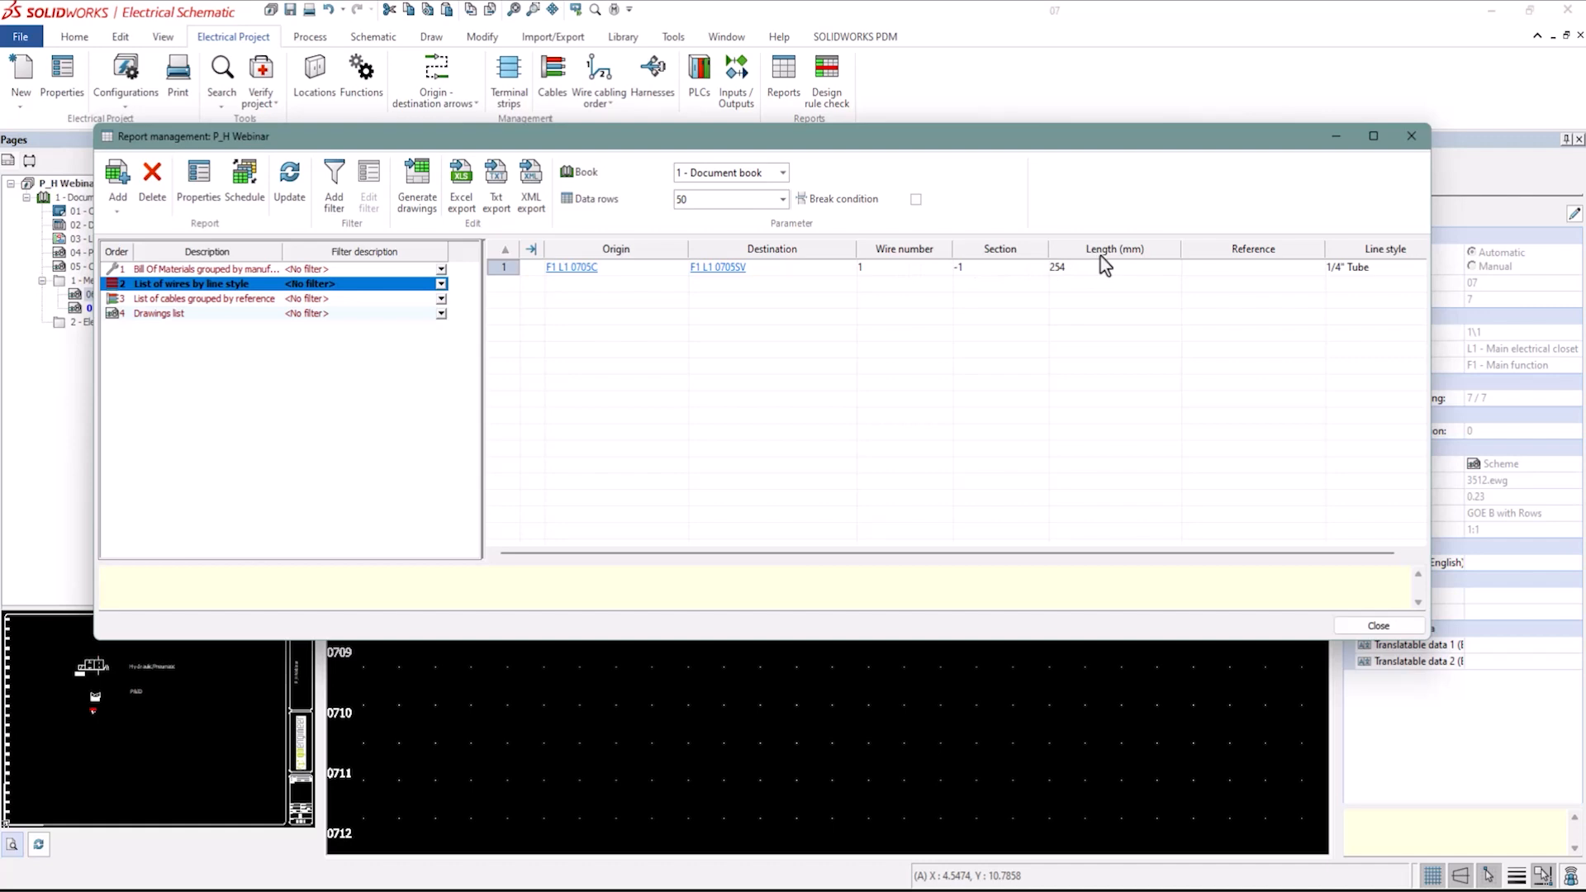
click(1357, 626)
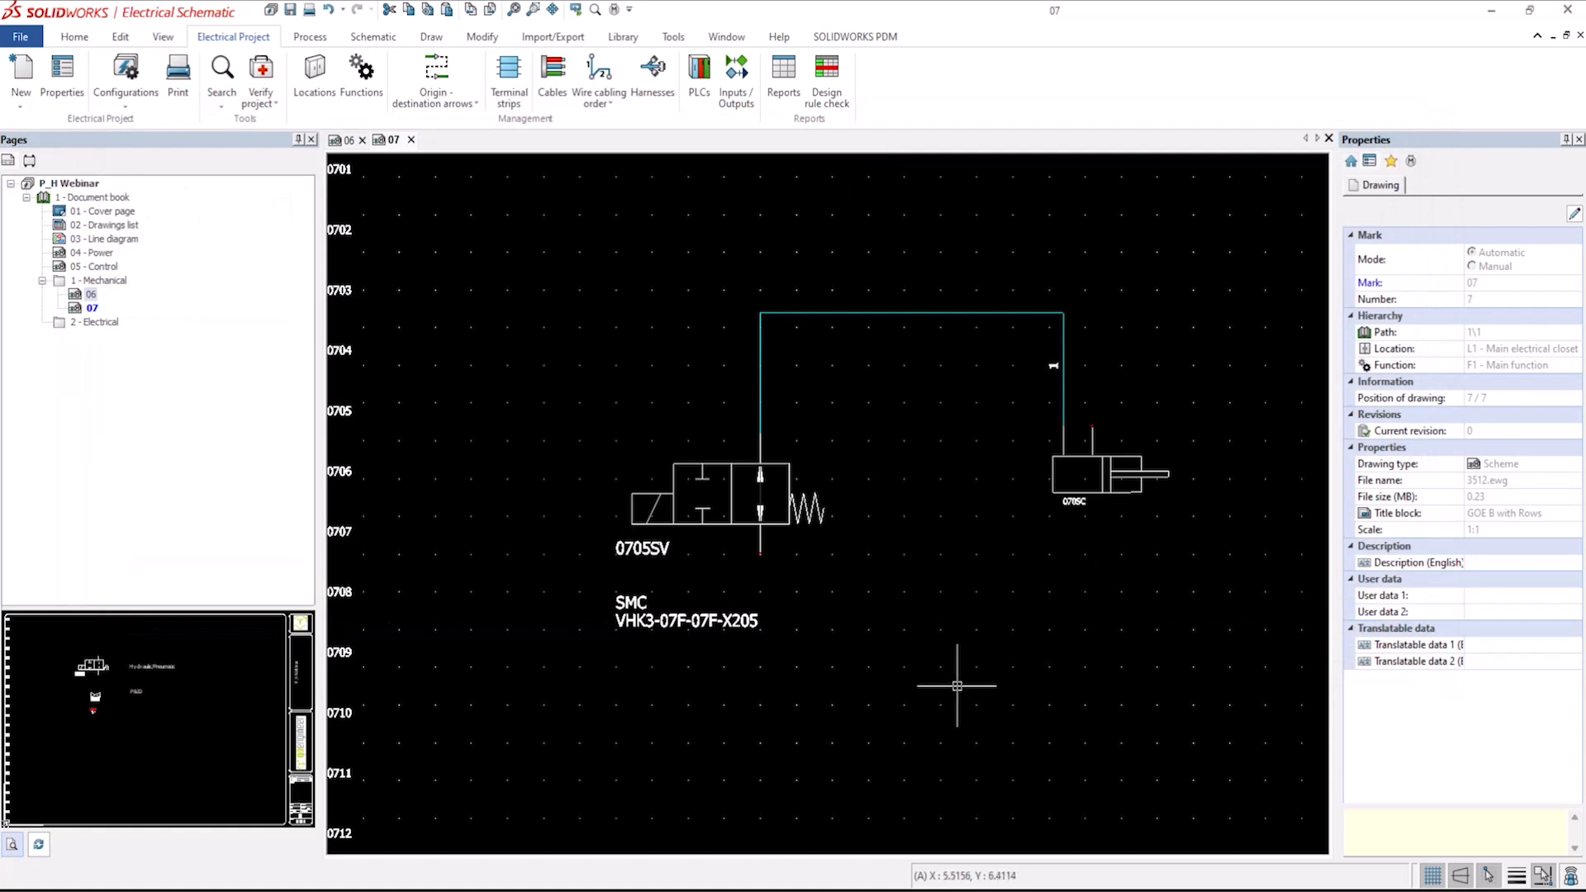